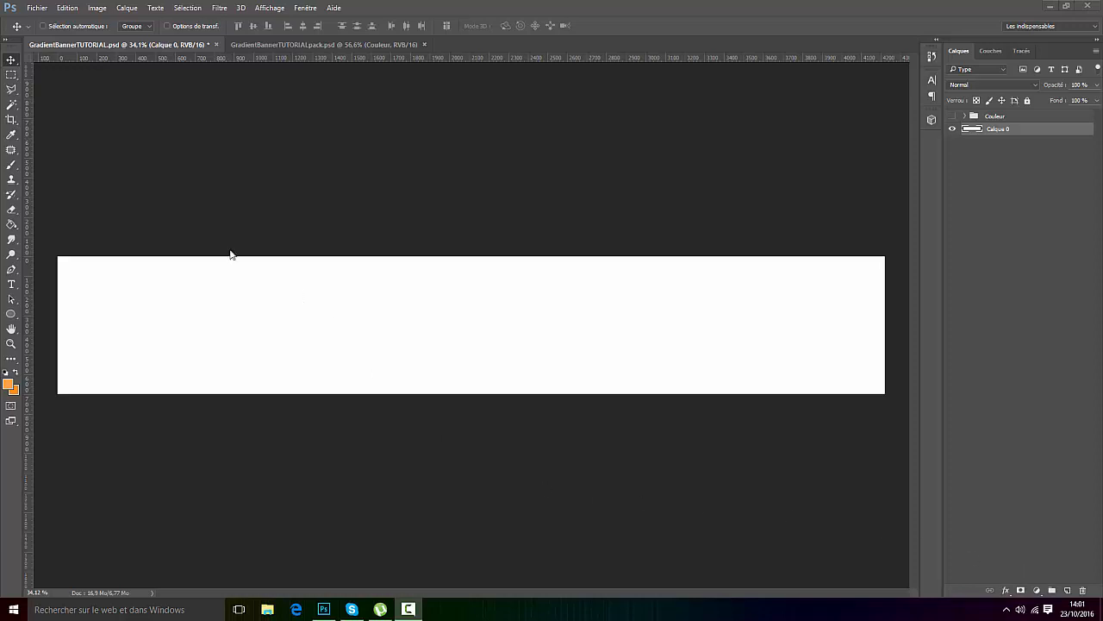
Step: Examine the width and height of the Insertion Youtube preset for a new document, without creating the document
{"action": "left_click", "coordinate": [31, 7]}
{"action": "left_click", "coordinate": [426, 290]}
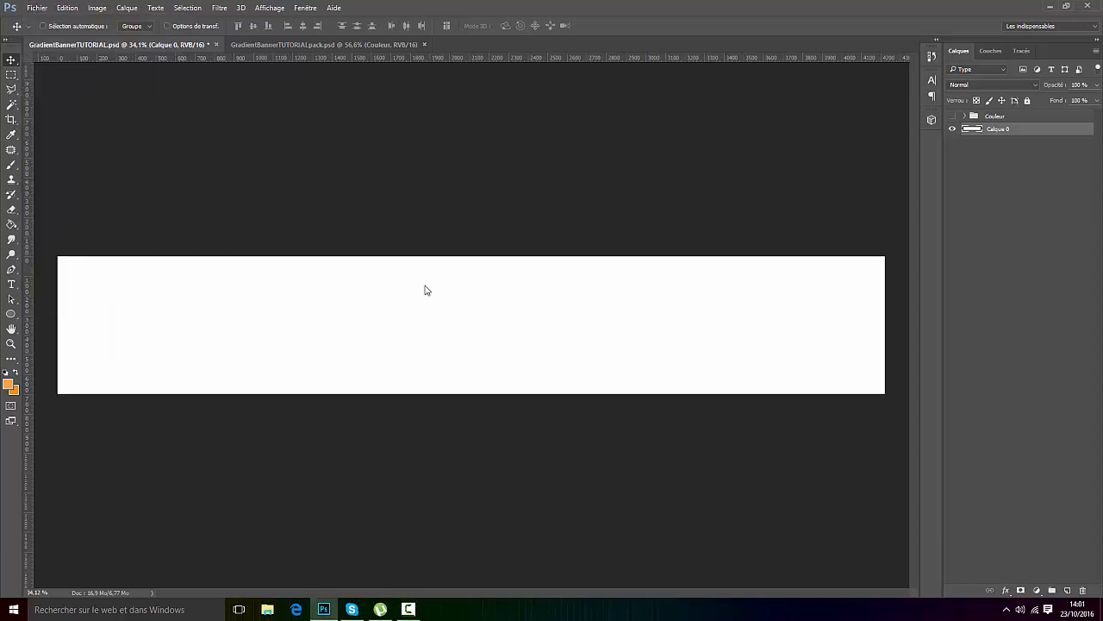
{"action": "left_click", "coordinate": [34, 6]}
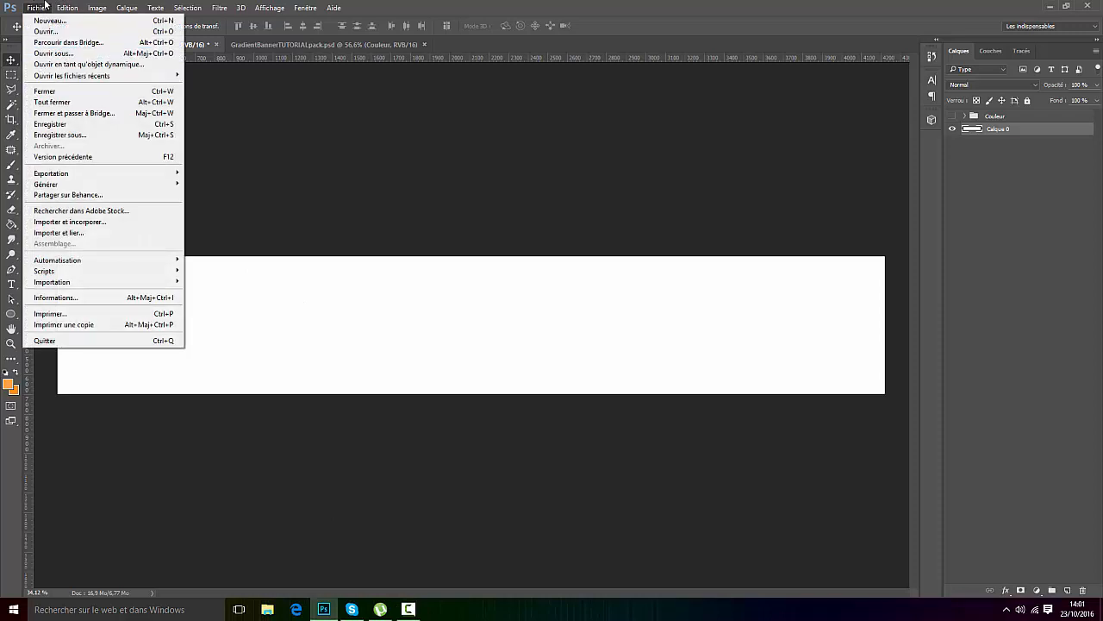
{"action": "left_click", "coordinate": [48, 20]}
{"action": "left_click", "coordinate": [552, 171]}
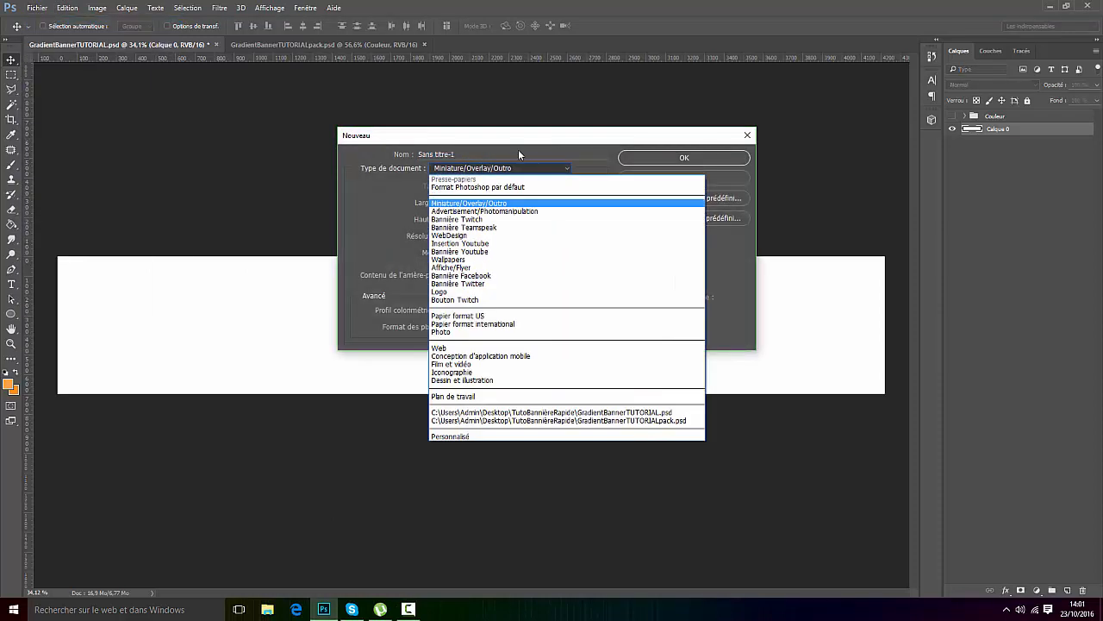
{"action": "left_click", "coordinate": [464, 244]}
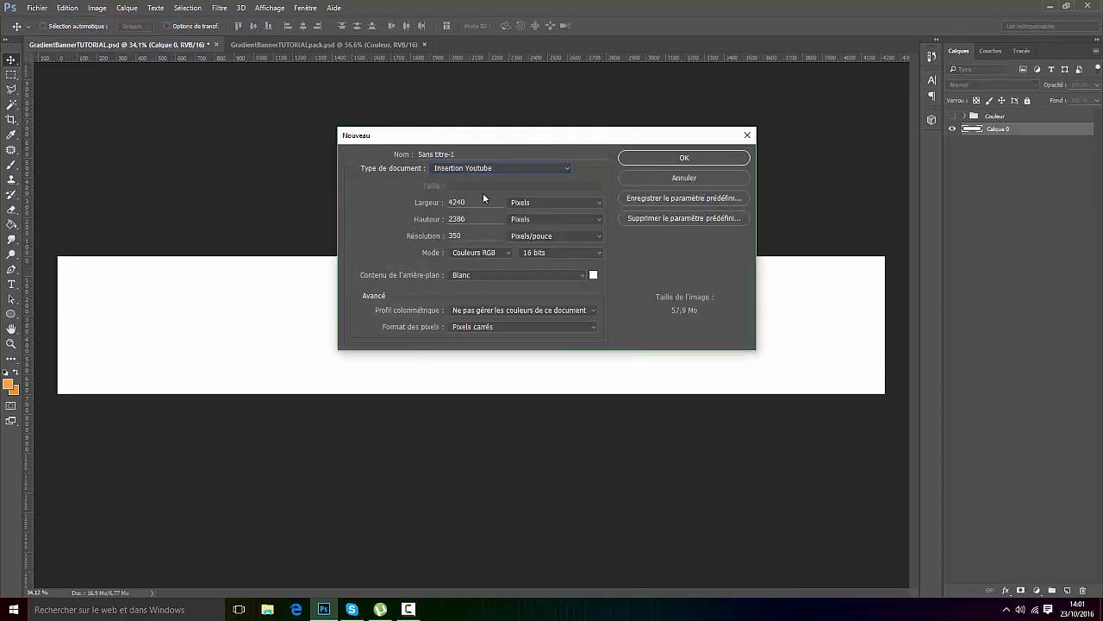
{"action": "double_click", "coordinate": [473, 204]}
{"action": "double_click", "coordinate": [458, 219]}
{"action": "left_click", "coordinate": [667, 178]}
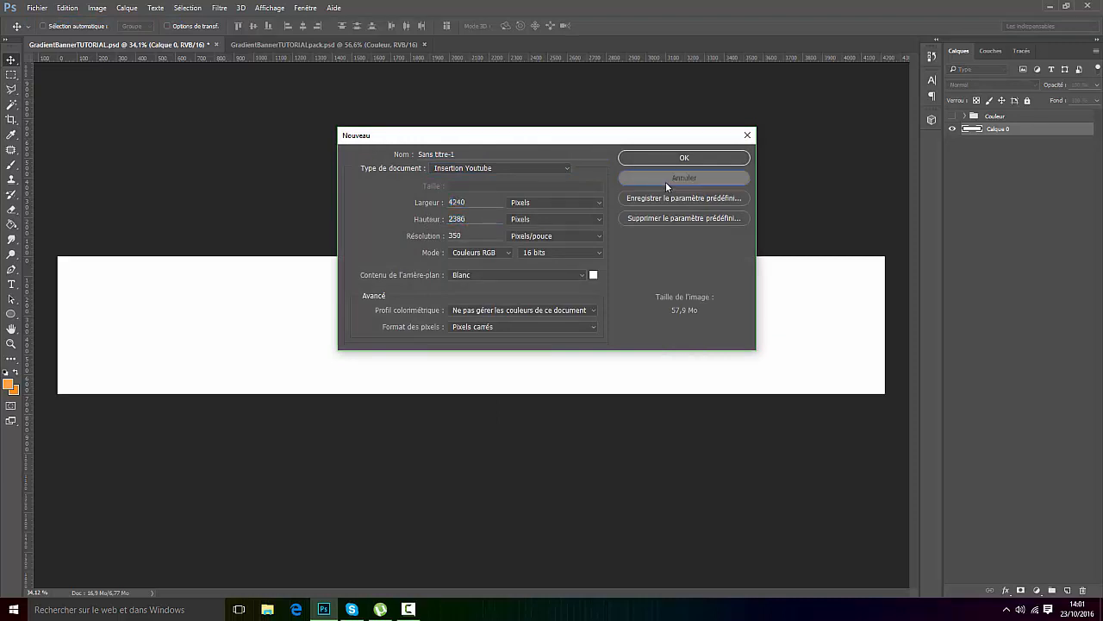
{"action": "left_click", "coordinate": [666, 183]}
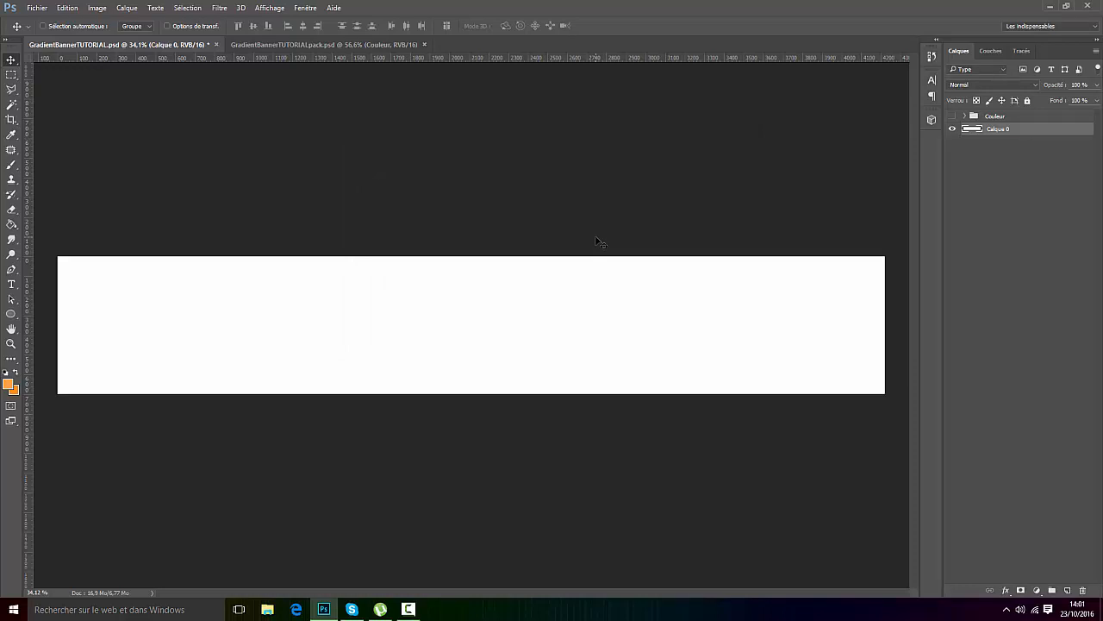
Step: Switch to GradientBannerTUTORIALpack.psd and examine its social icons and the orange swatches in the Couleur group
{"action": "left_click", "coordinate": [300, 50]}
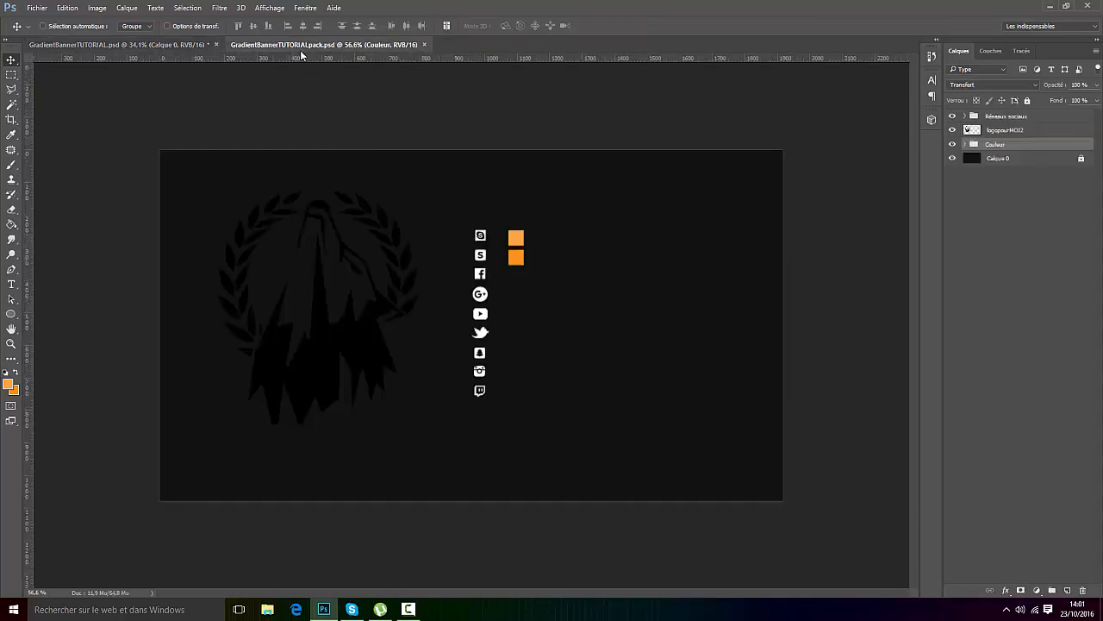
{"action": "left_click", "coordinate": [952, 144]}
{"action": "left_click", "coordinate": [952, 144]}
{"action": "left_click", "coordinate": [952, 144]}
{"action": "left_click", "coordinate": [952, 144]}
{"action": "scroll", "coordinate": [505, 281], "scroll_direction": "up", "scroll_amount": 2}
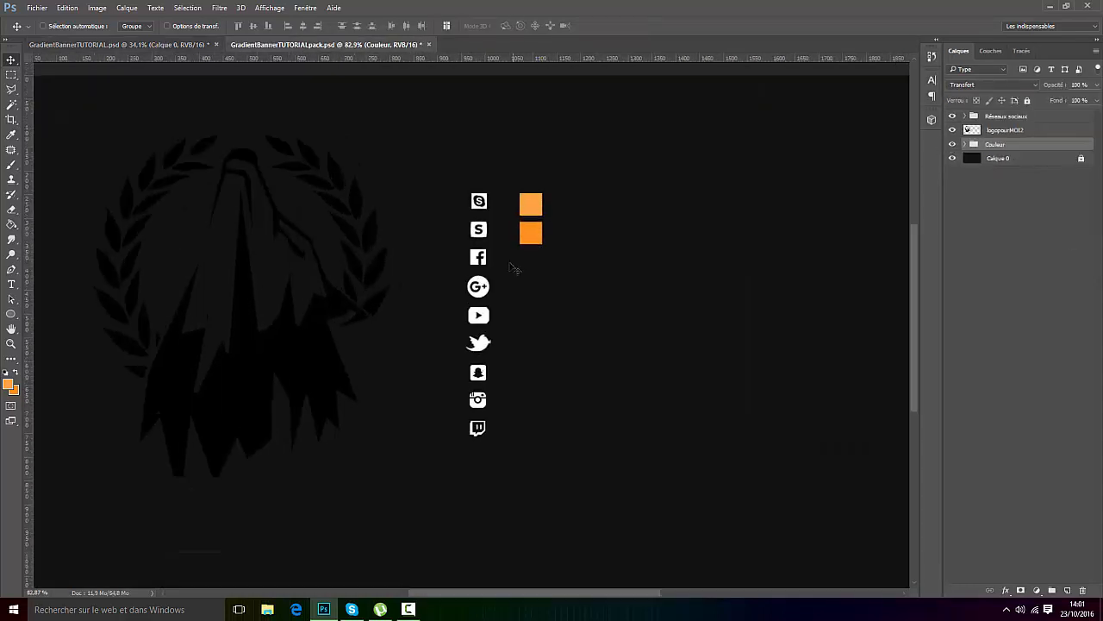
{"action": "scroll", "coordinate": [485, 247], "scroll_direction": "up", "scroll_amount": 1}
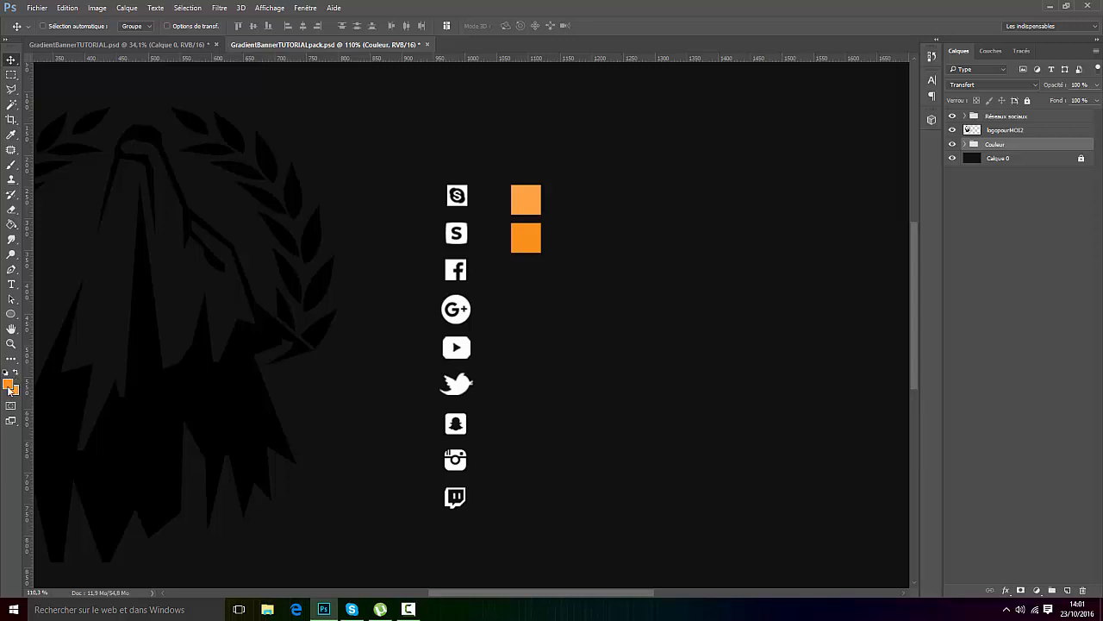
Step: Check the hex codes of the two orange shades set as foreground and background colours
{"action": "left_click", "coordinate": [7, 385]}
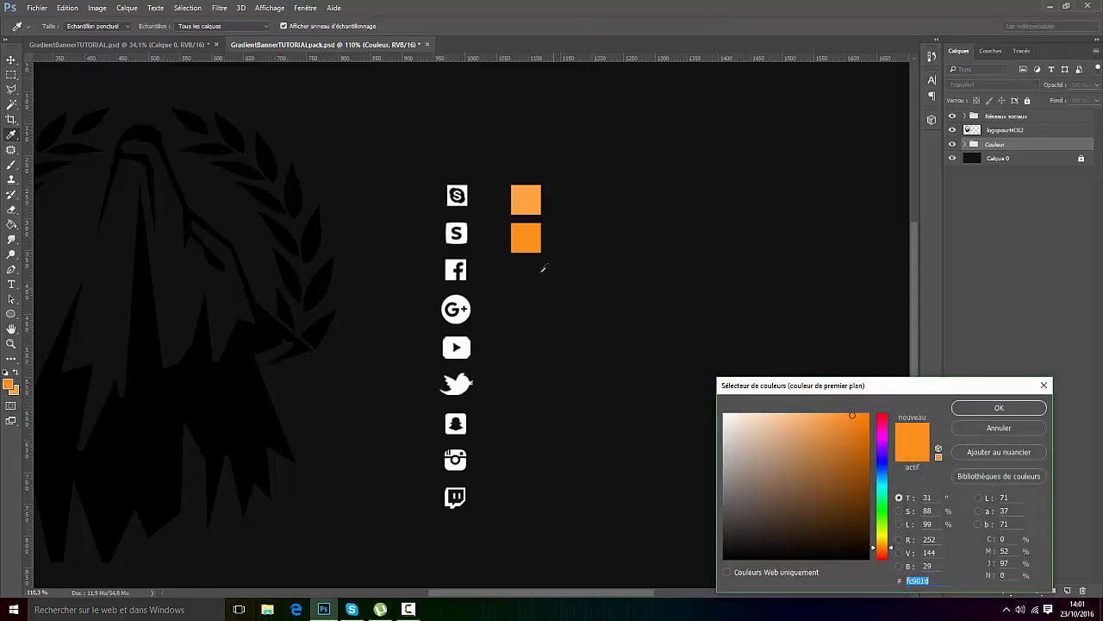
{"action": "left_click", "coordinate": [1014, 410]}
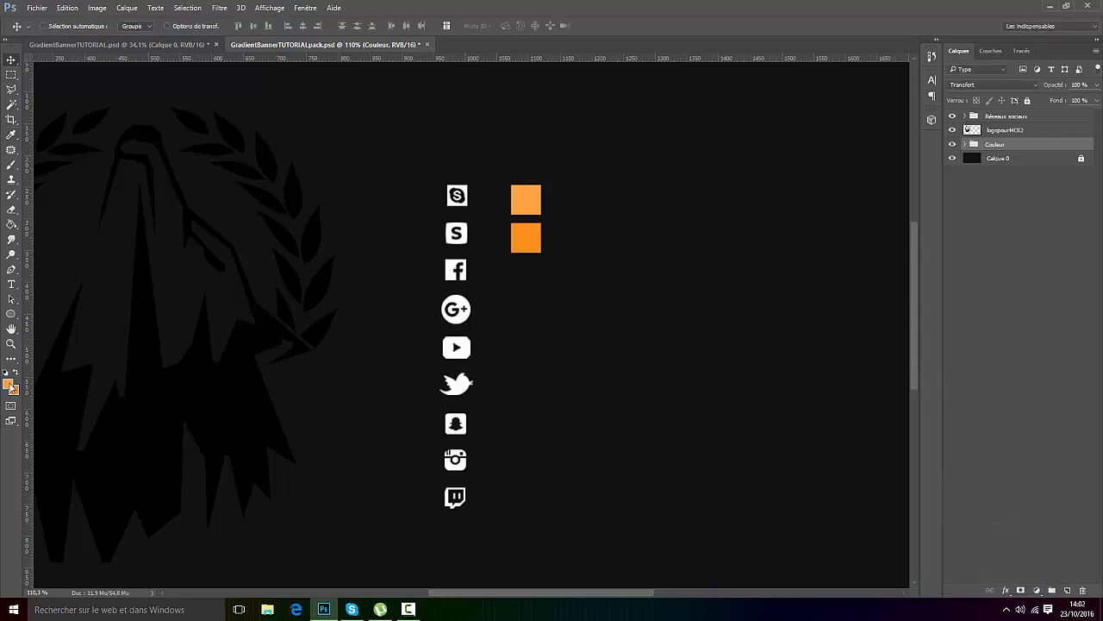
{"action": "left_click", "coordinate": [8, 384]}
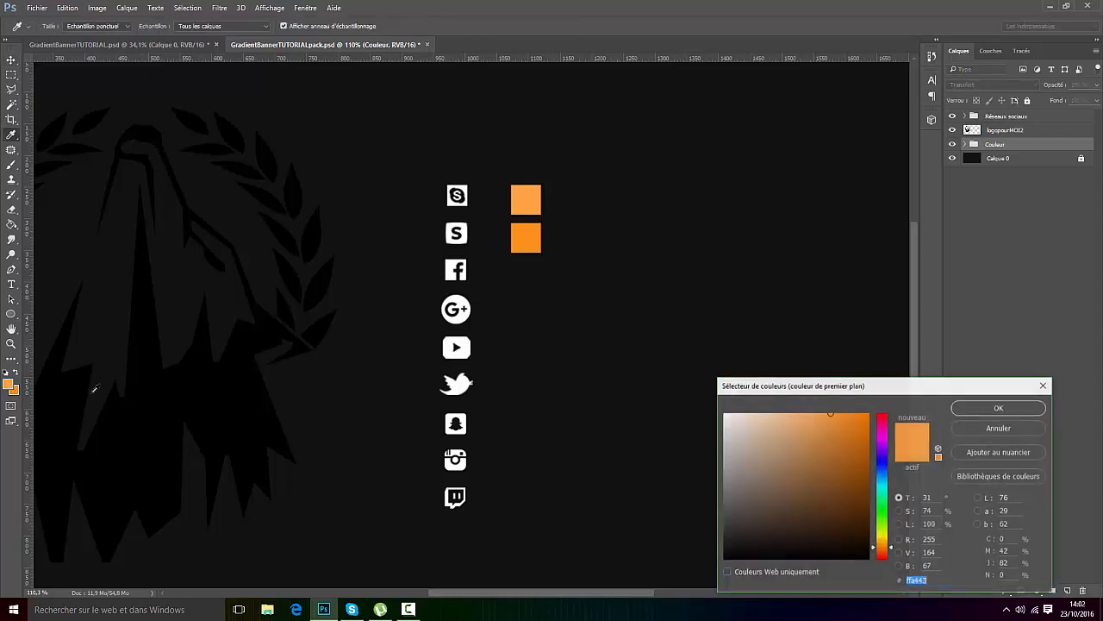
{"action": "left_click", "coordinate": [987, 410]}
Step: In GradientBannerTUTORIAL.psd, add a gradient fill layer above Calque 0 using the Violet, orange preset
{"action": "left_click", "coordinate": [108, 41]}
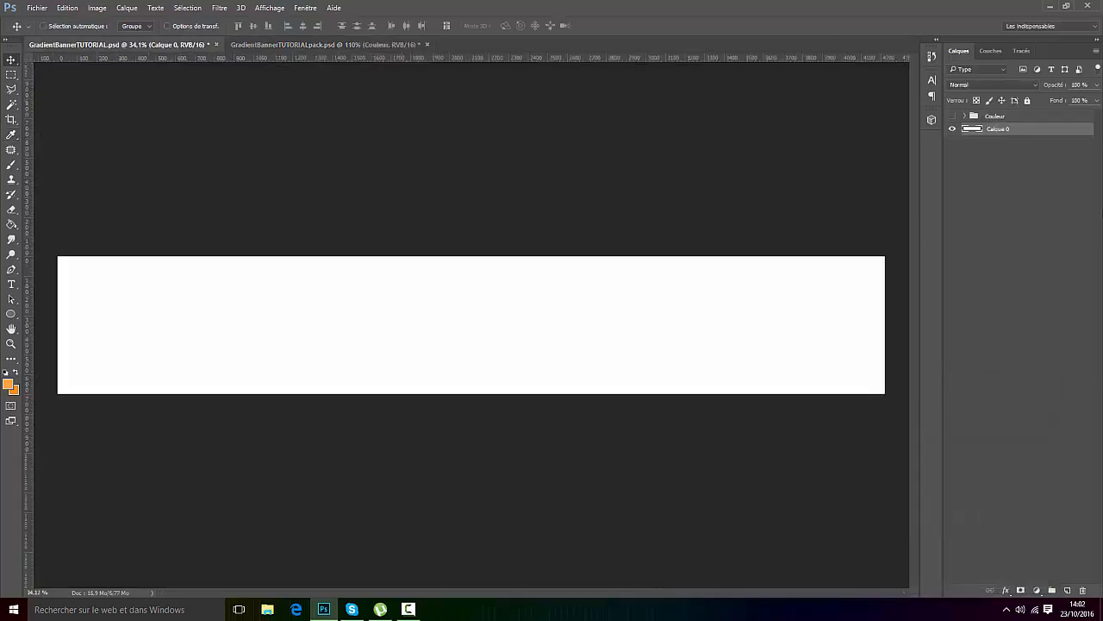
{"action": "left_click", "coordinate": [1036, 591]}
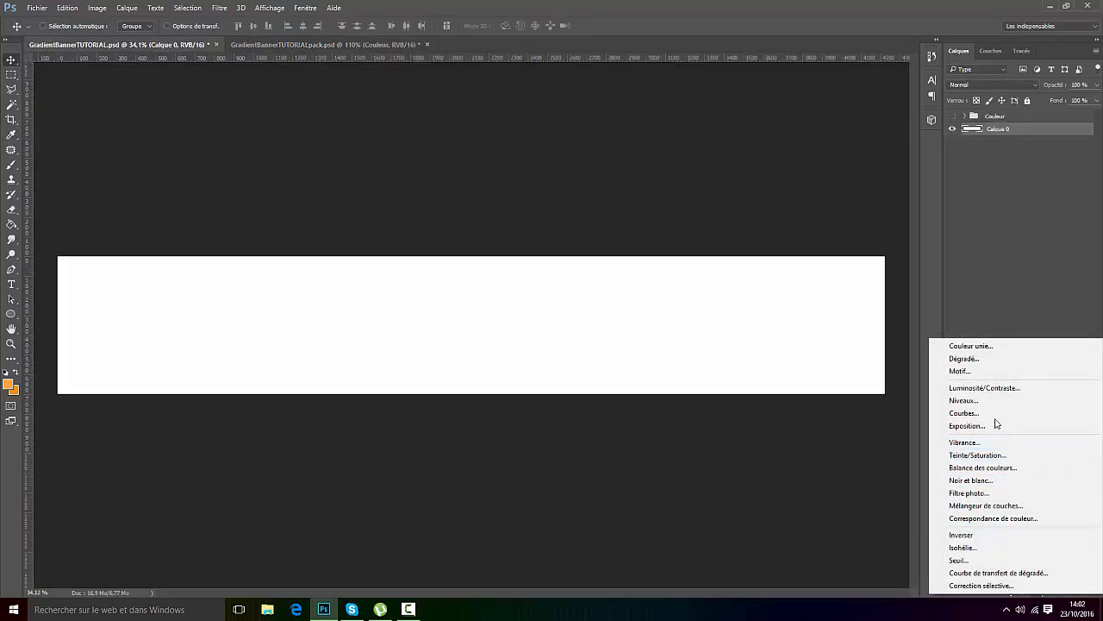
{"action": "left_click", "coordinate": [981, 358]}
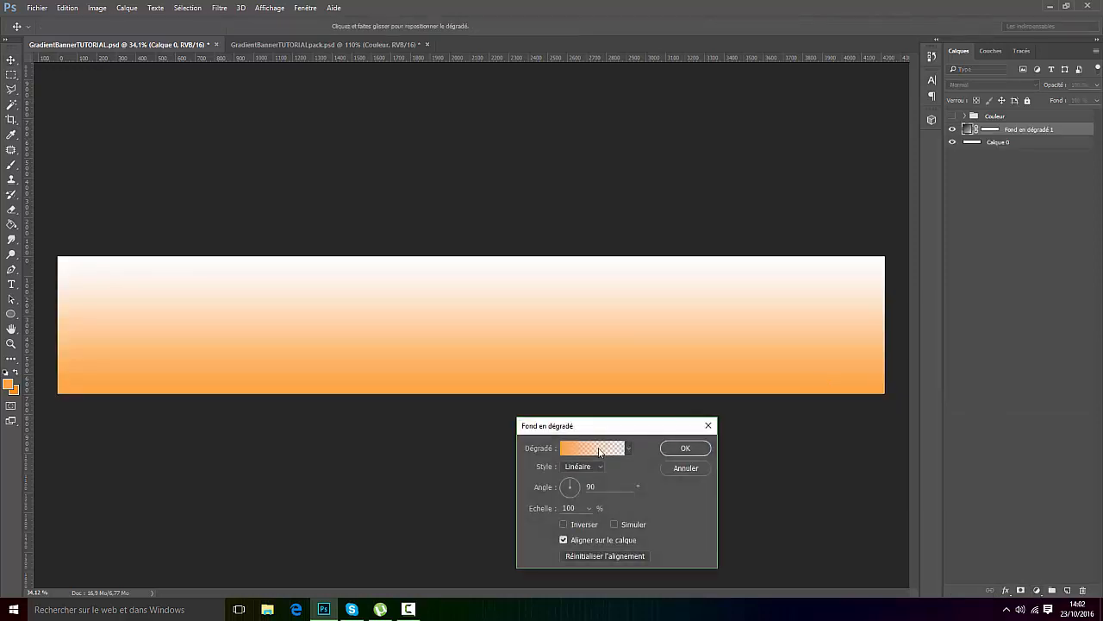
{"action": "left_click", "coordinate": [593, 448]}
{"action": "left_click", "coordinate": [507, 122]}
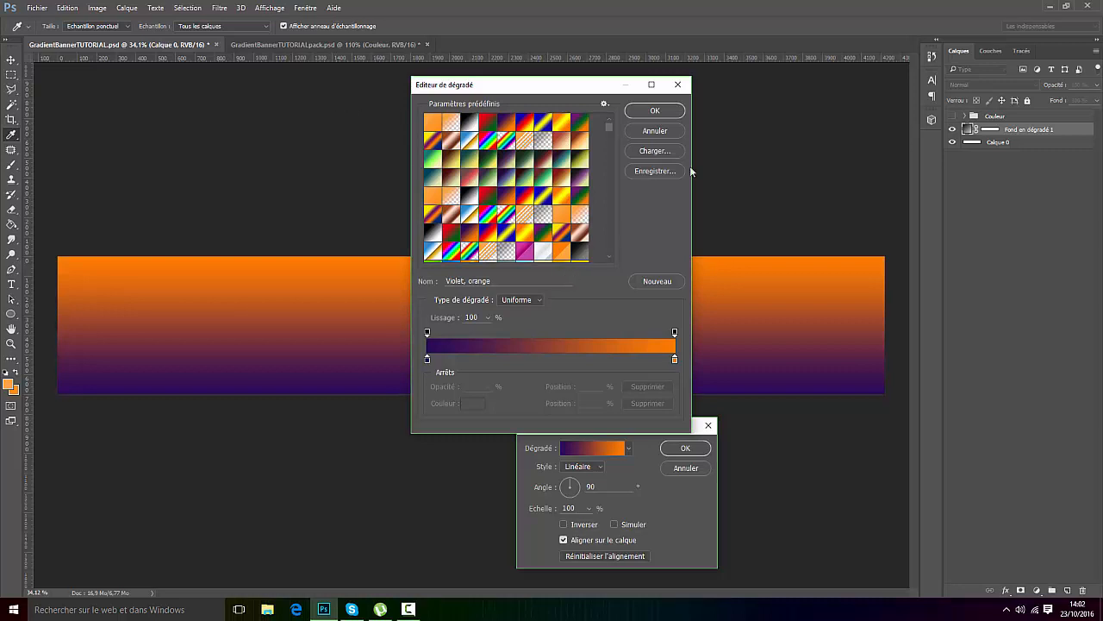
Step: Set the gradient's start colour to fc901d and its end colour to ffa443, and apply the gradient fill
{"action": "double_click", "coordinate": [426, 358]}
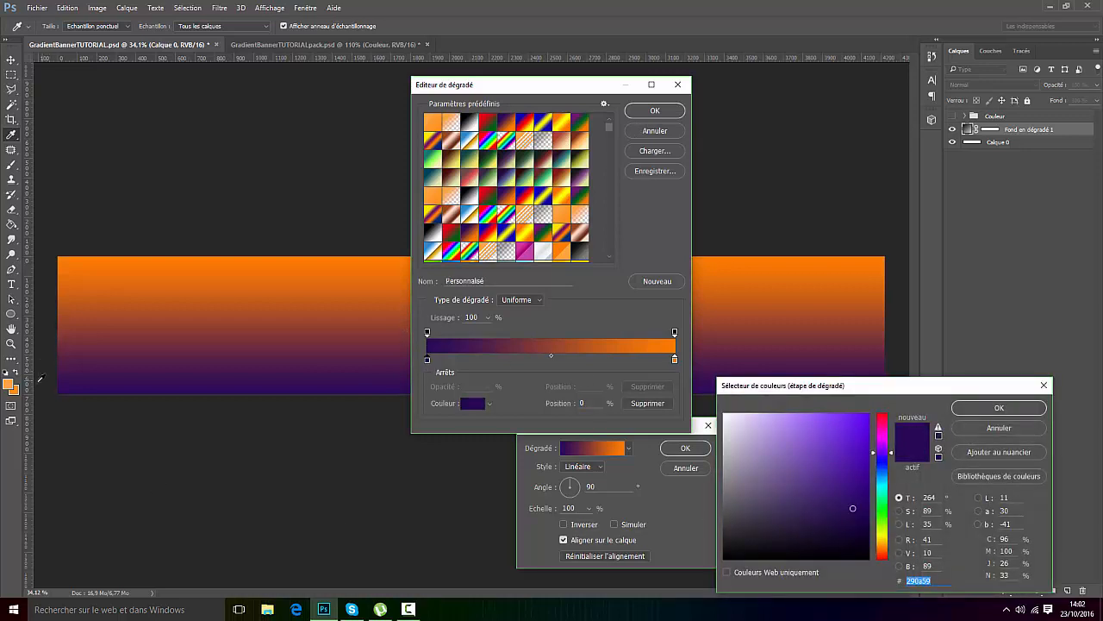
{"action": "left_click", "coordinate": [12, 387]}
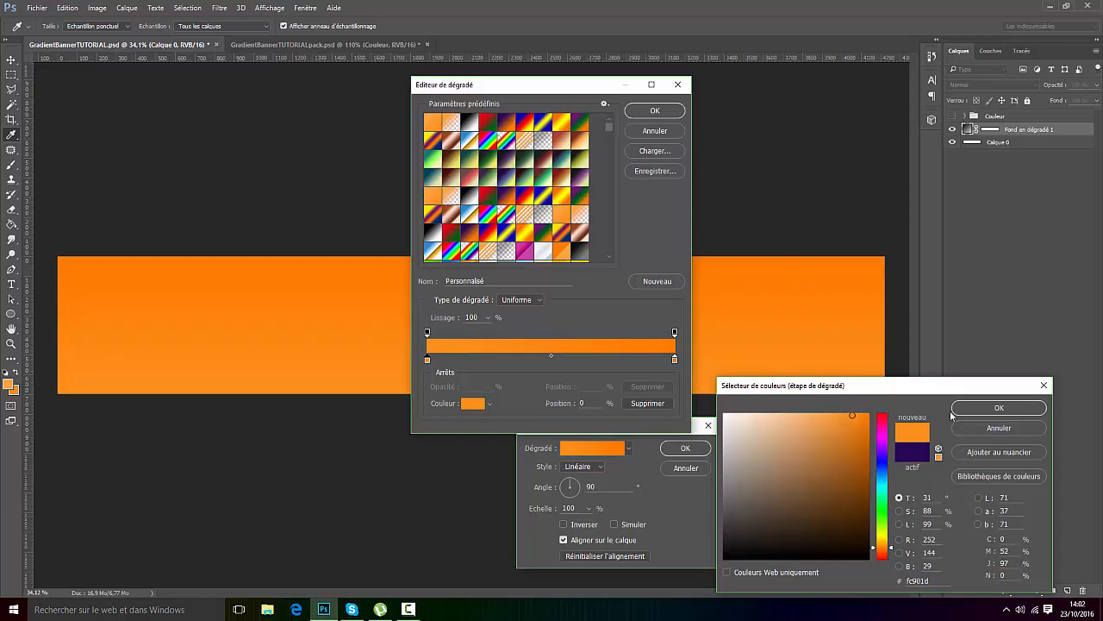
{"action": "left_click", "coordinate": [995, 408]}
{"action": "double_click", "coordinate": [676, 360]}
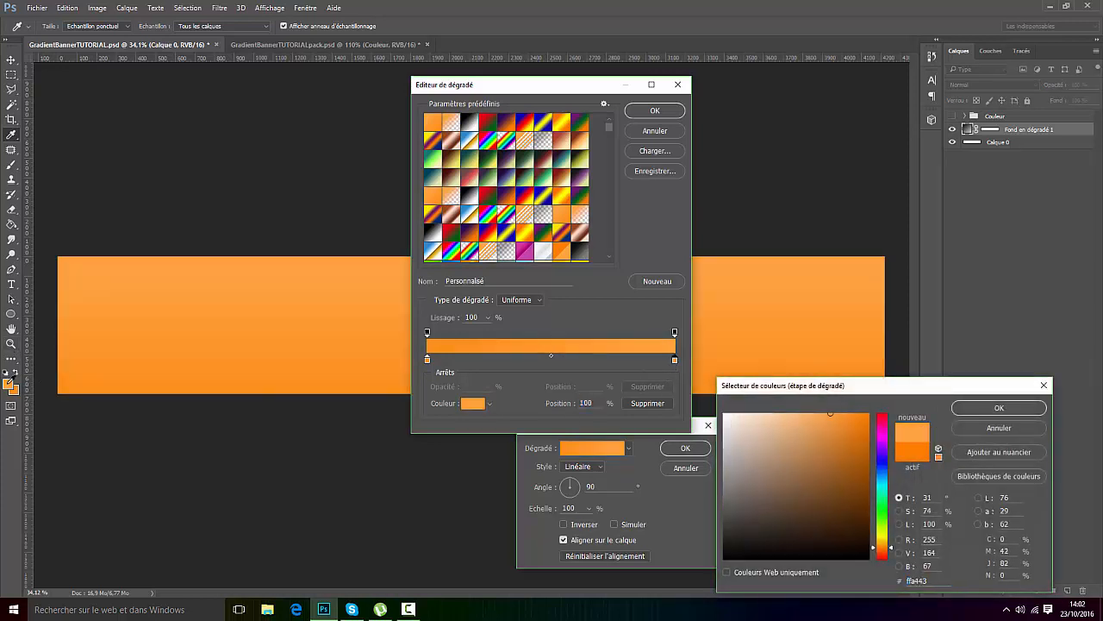
{"action": "left_click", "coordinate": [987, 409]}
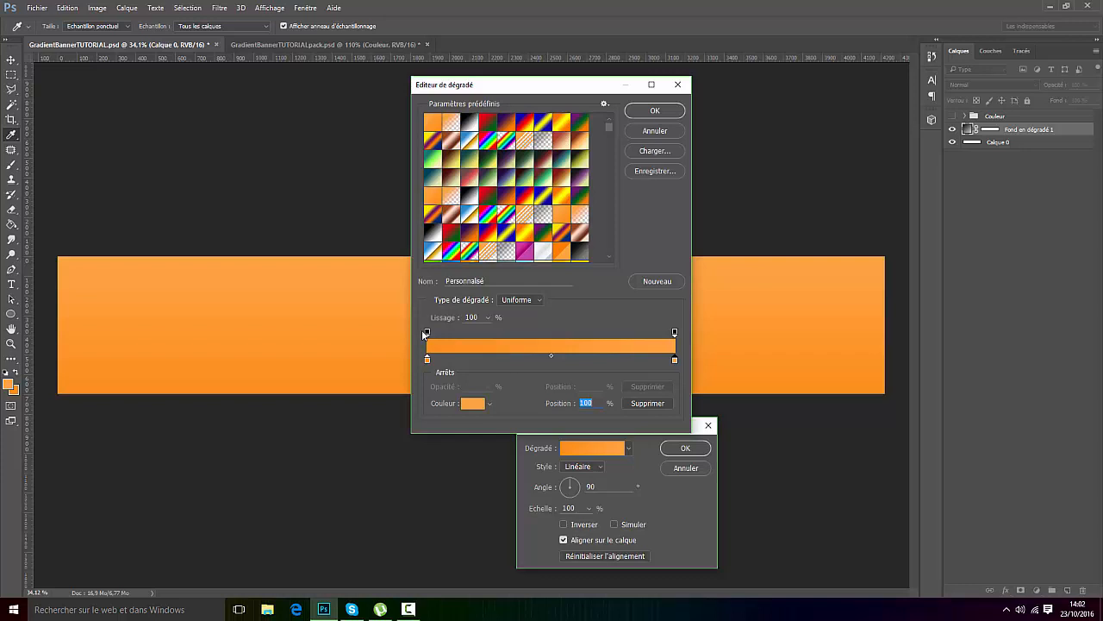
{"action": "left_click", "coordinate": [655, 110]}
{"action": "left_click", "coordinate": [698, 452]}
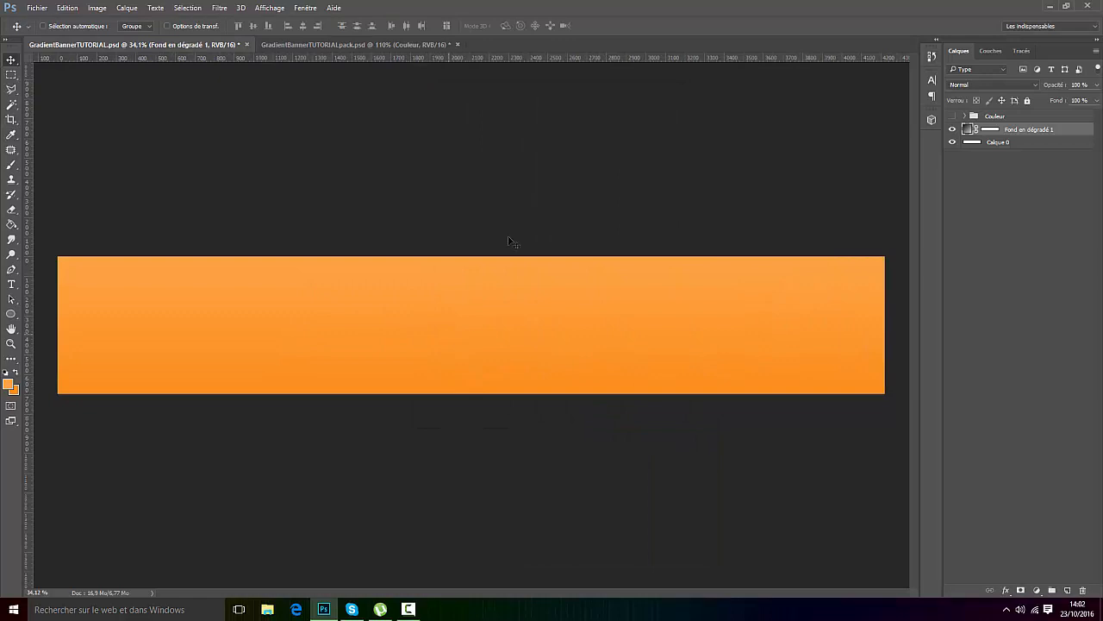
Step: Hide the Calque 0 layer and duplicate the Fond en dégradé 1 layer as a hidden copy
{"action": "left_click", "coordinate": [972, 144]}
{"action": "left_click", "coordinate": [952, 142]}
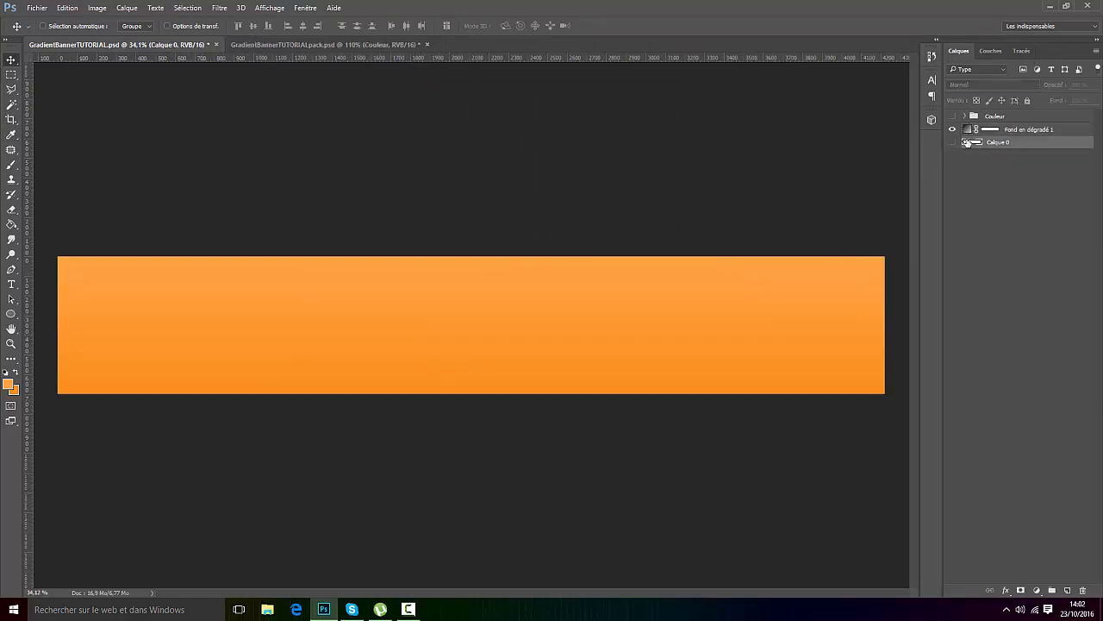
{"action": "left_click", "coordinate": [1021, 129]}
{"action": "key", "text": "ctrl+j"}
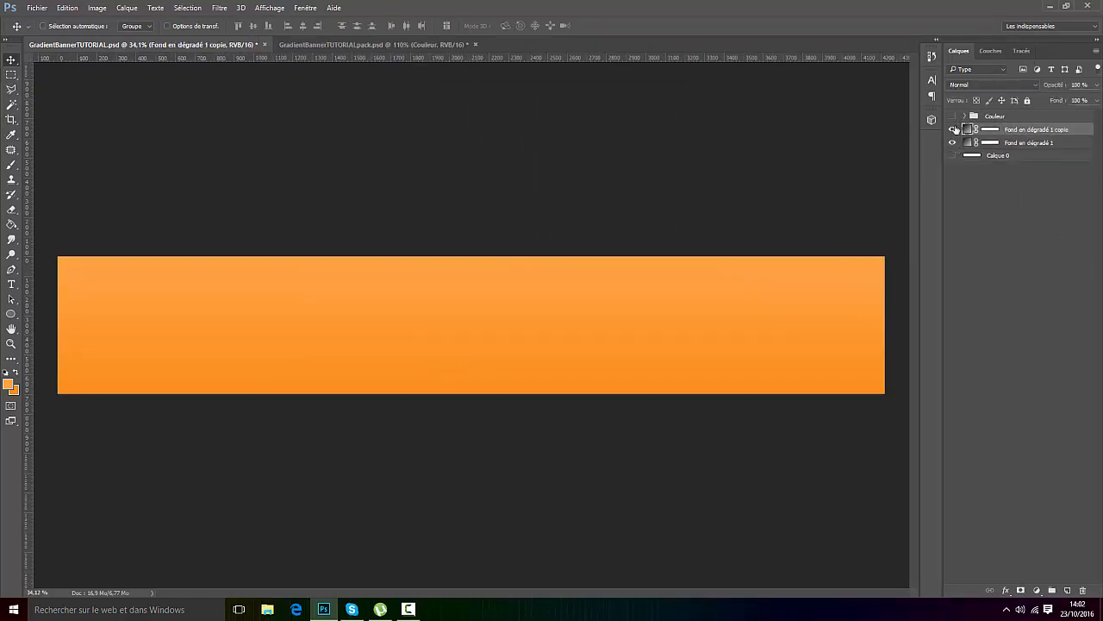
Step: Rasterize the original Fond en dégradé 1 layer and merge it with a new empty layer
{"action": "right_click", "coordinate": [991, 144]}
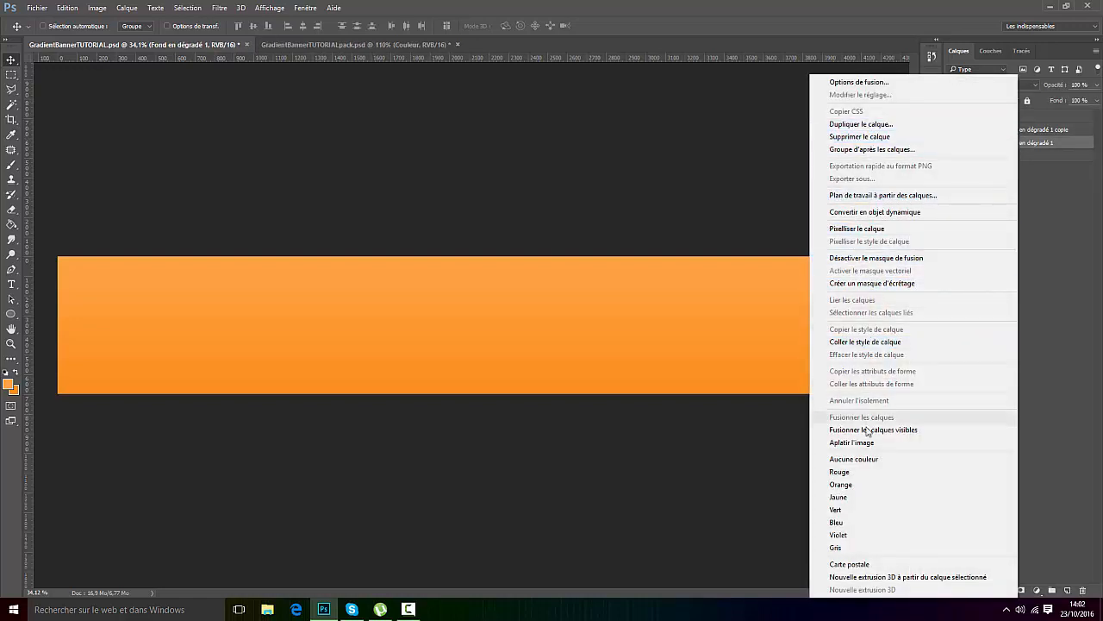
{"action": "left_click", "coordinate": [868, 229]}
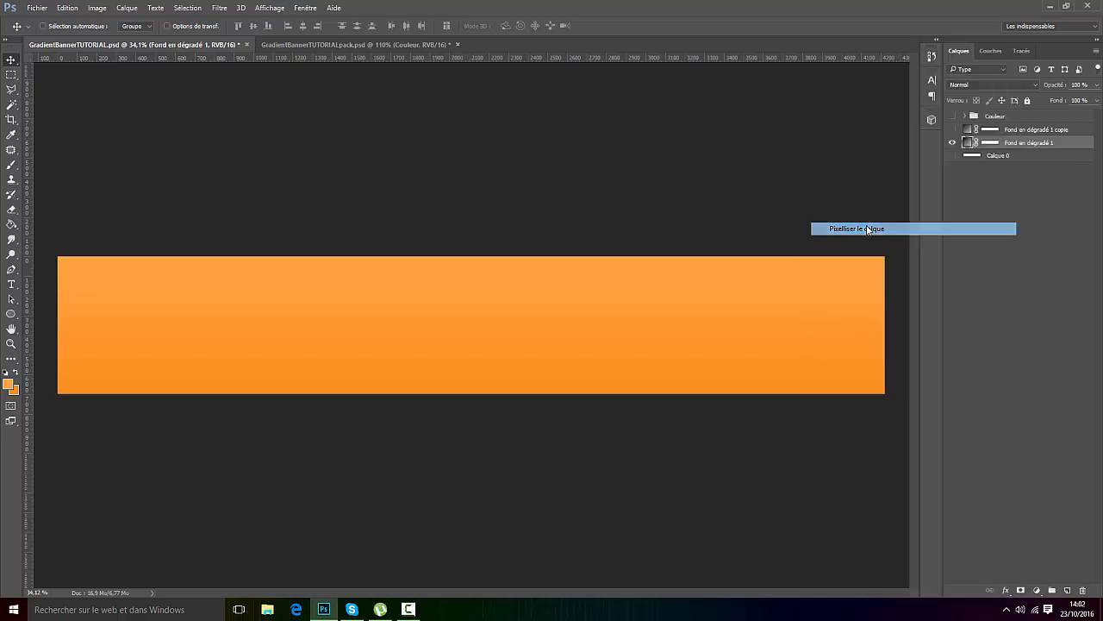
{"action": "left_click", "coordinate": [1068, 590]}
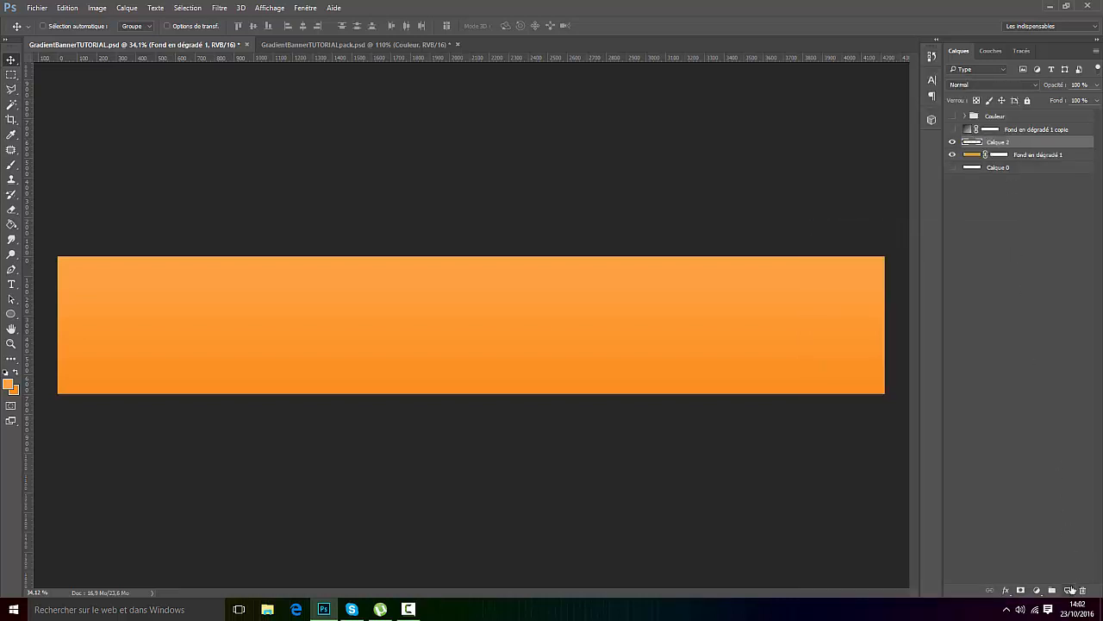
{"action": "left_click", "coordinate": [1036, 155], "text": "shift"}
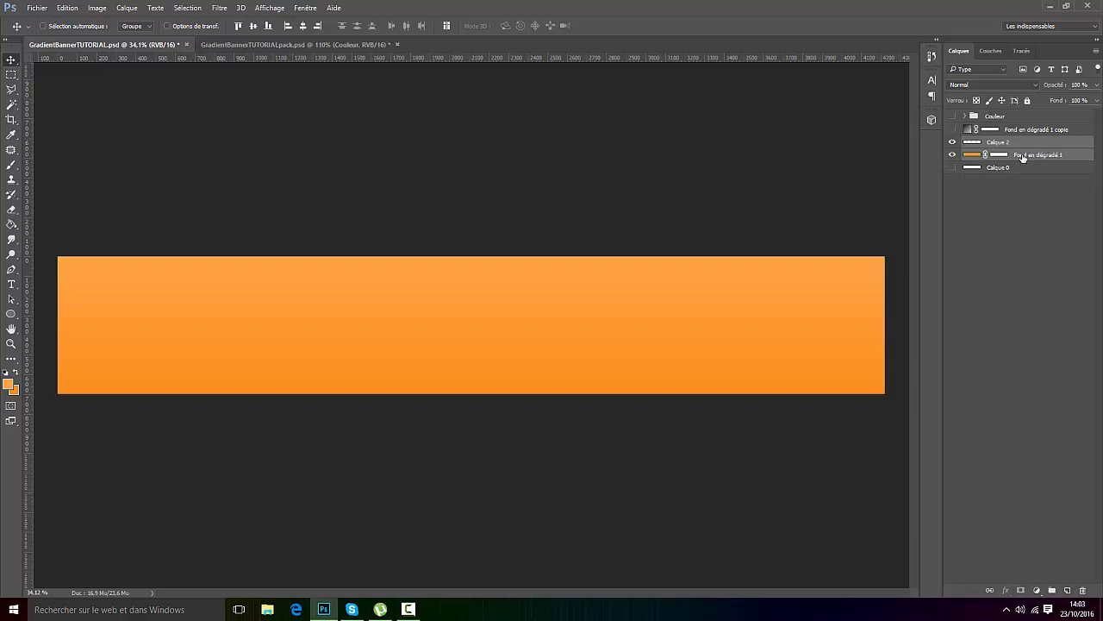
{"action": "right_click", "coordinate": [1024, 156]}
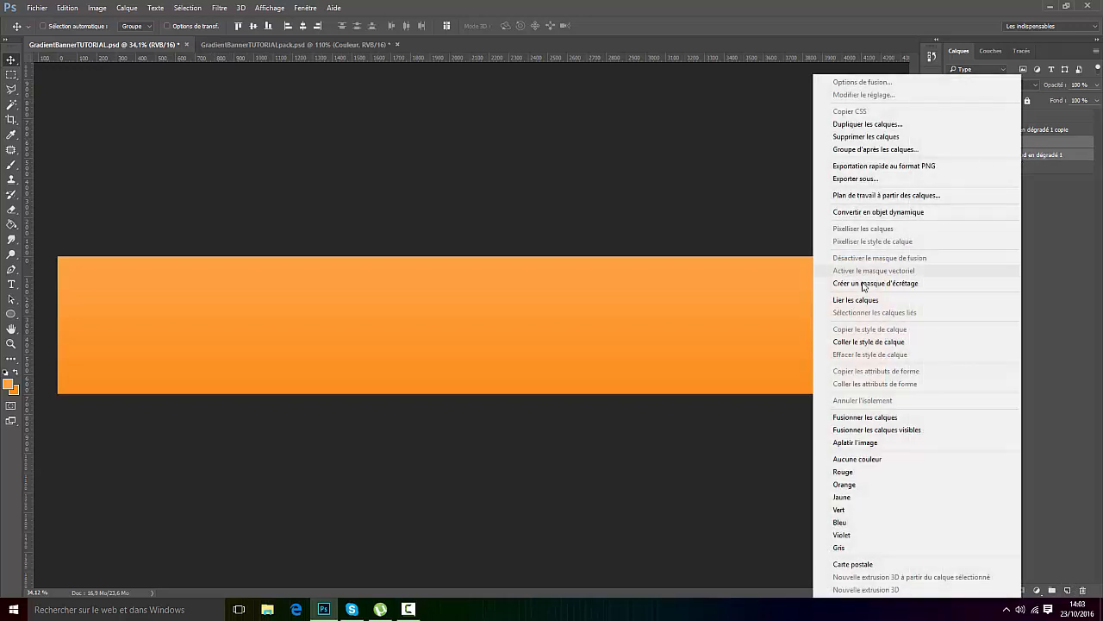
{"action": "left_click", "coordinate": [885, 419]}
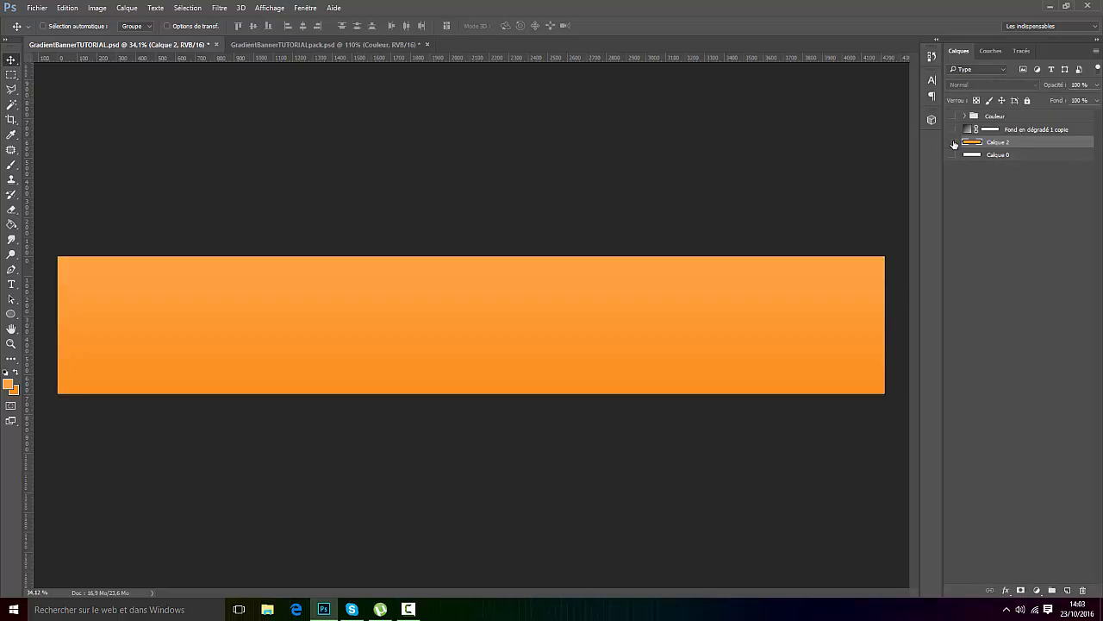
Step: Add 1% Gaussian monochromatic noise to the merged orange gradient layer
{"action": "scroll", "coordinate": [469, 295], "scroll_direction": "up", "scroll_amount": 5}
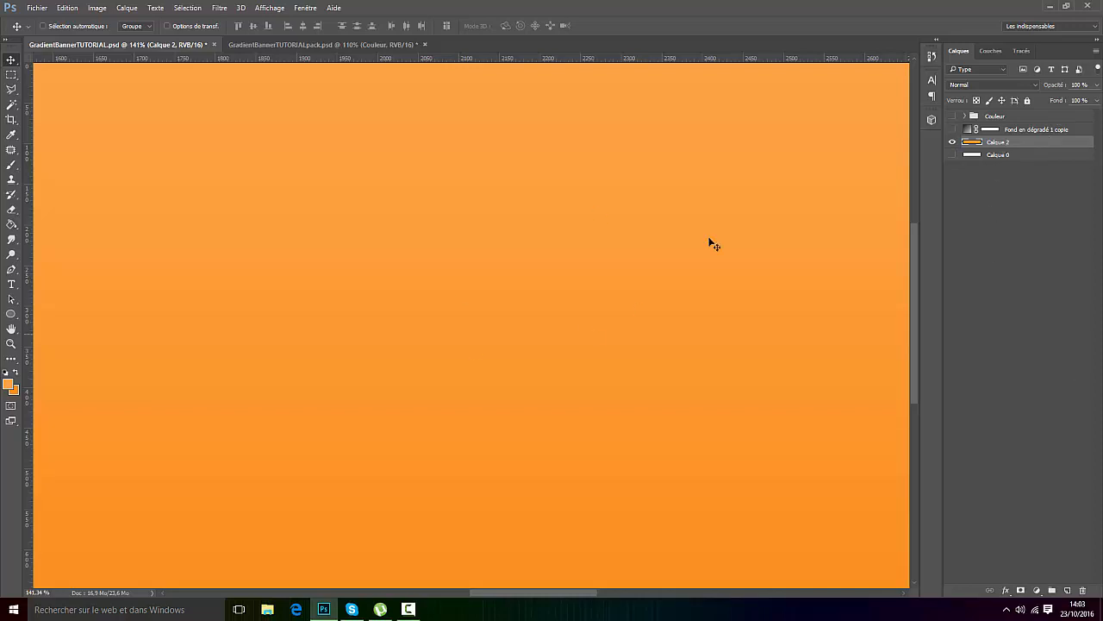
{"action": "left_click", "coordinate": [219, 8]}
{"action": "mouse_move", "coordinate": [229, 140]}
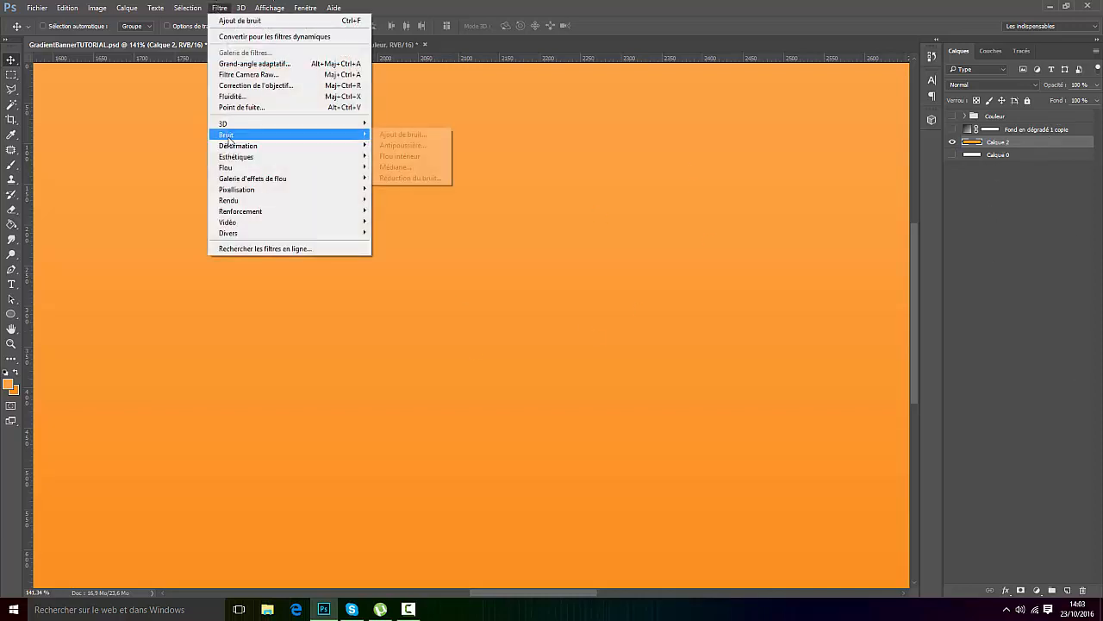
{"action": "left_click", "coordinate": [402, 134]}
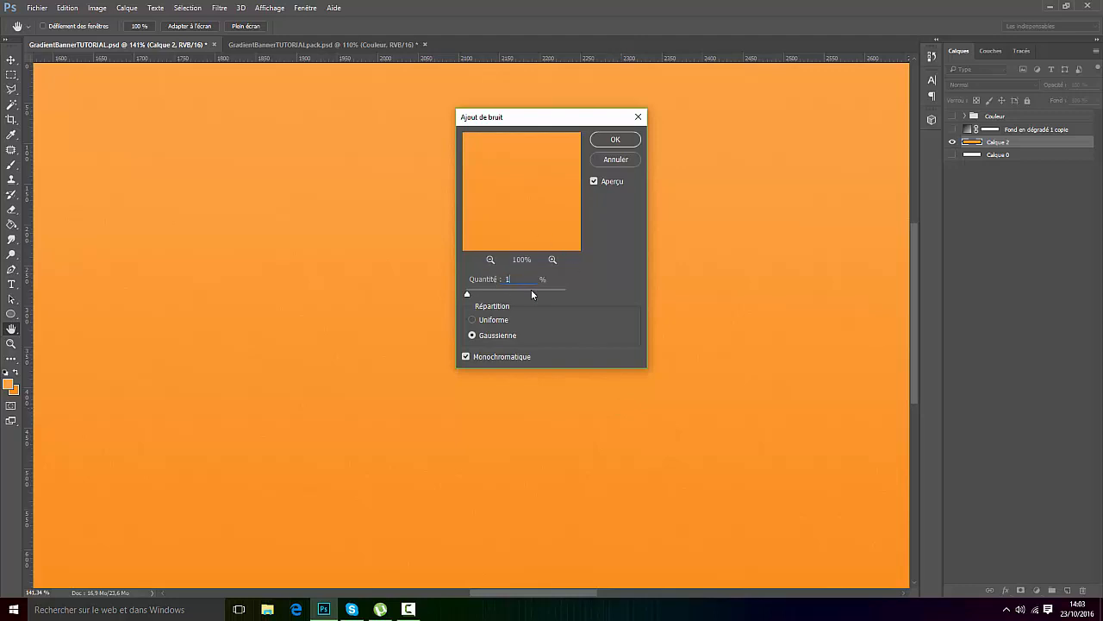
{"action": "type", "text": "1"}
{"action": "left_click", "coordinate": [615, 140]}
{"action": "key", "text": "ctrl+0"}
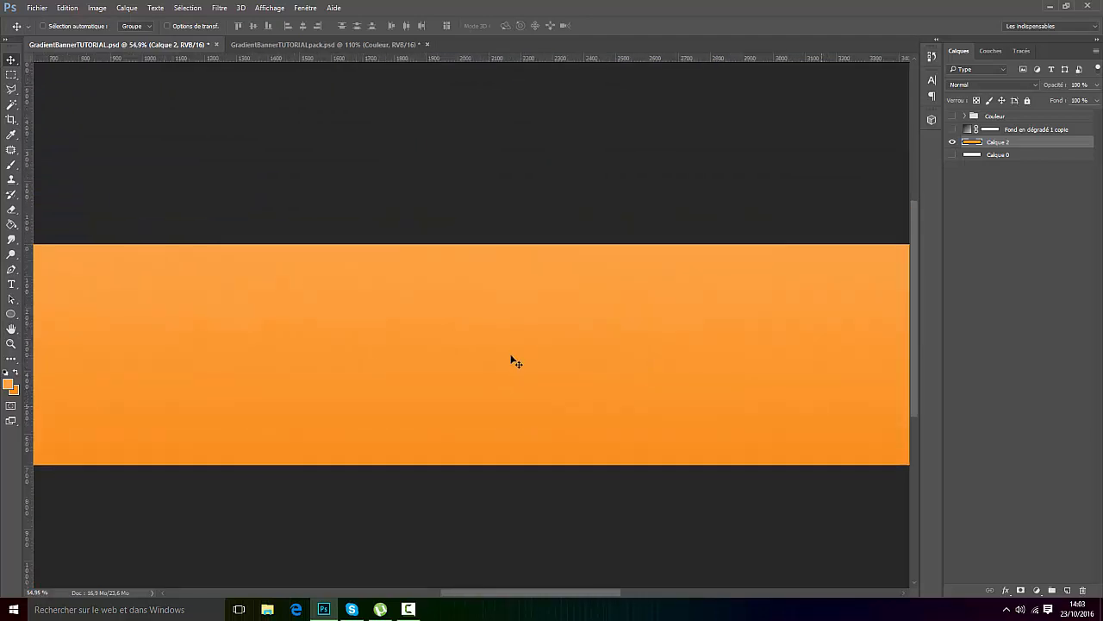
{"action": "scroll", "coordinate": [515, 360], "scroll_direction": "down", "scroll_amount": 2}
{"action": "scroll", "coordinate": [526, 338], "scroll_direction": "up", "scroll_amount": 1}
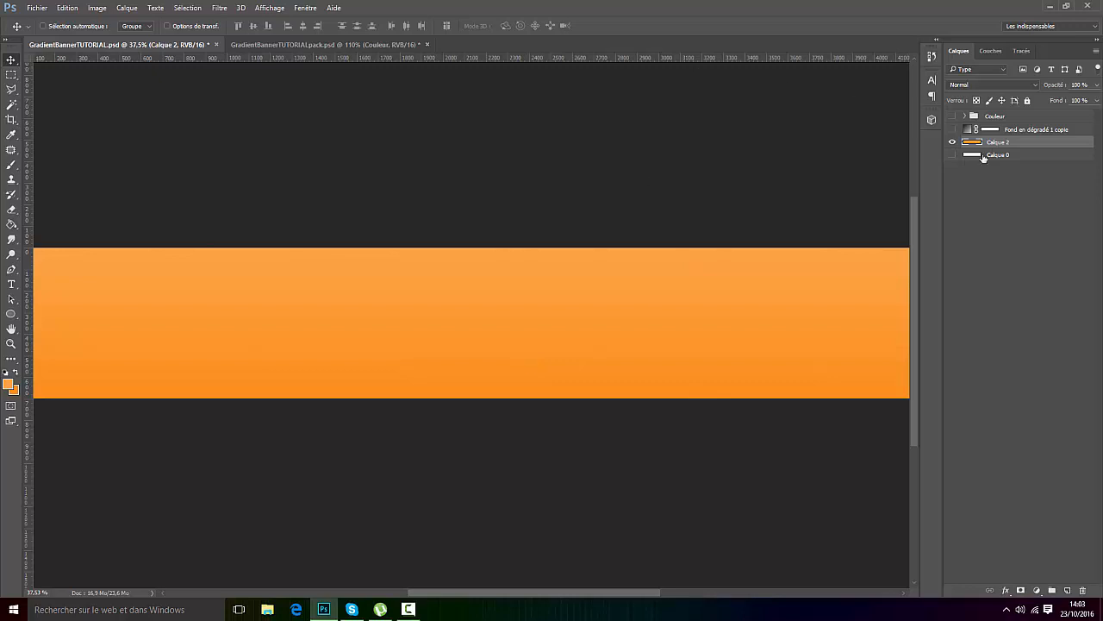
Step: Add a Hue/Saturation adjustment layer above Fond en dégradé 1 copie with the hue set to +33
{"action": "left_click", "coordinate": [1007, 131]}
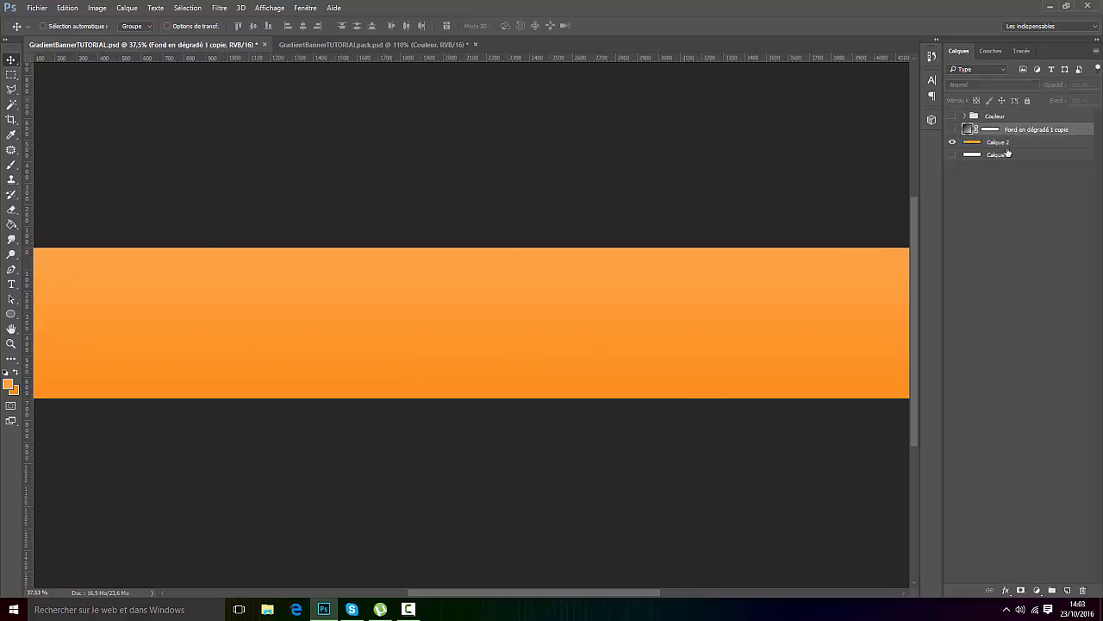
{"action": "left_click", "coordinate": [1039, 591]}
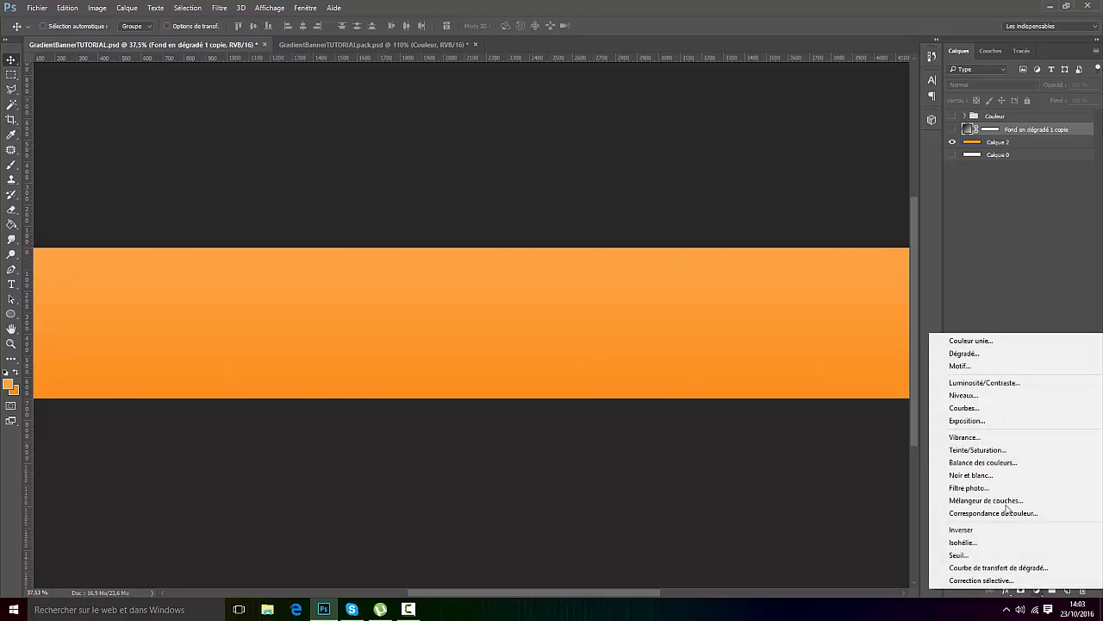
{"action": "left_click", "coordinate": [977, 450]}
{"action": "left_click_drag", "start_coordinate": [810, 181], "coordinate": [833, 182]}
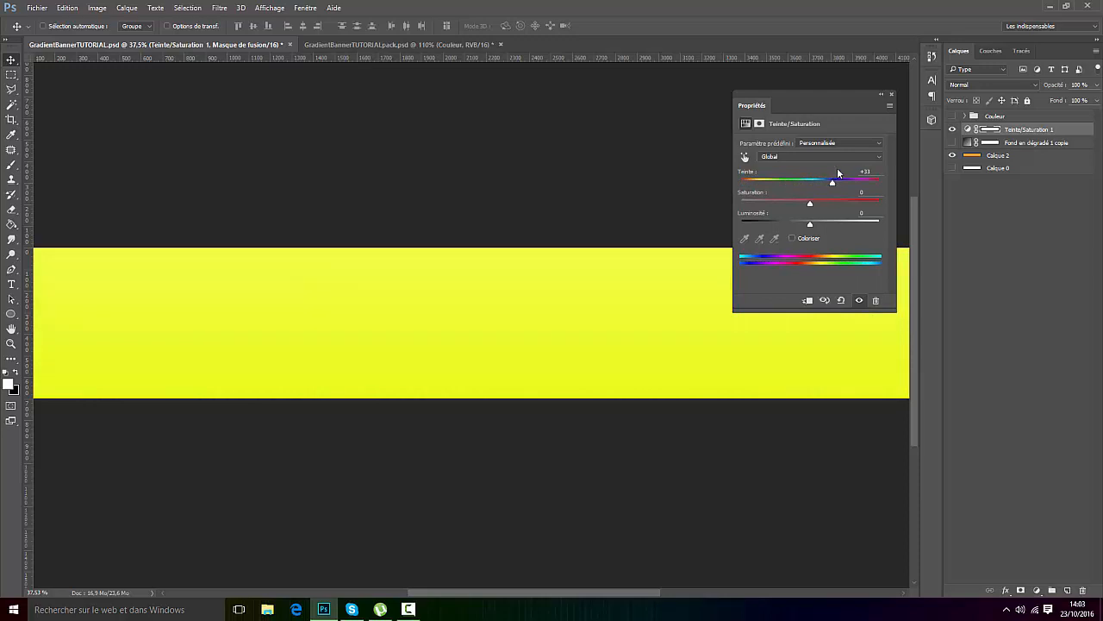
{"action": "left_click", "coordinate": [891, 94]}
{"action": "scroll", "coordinate": [646, 297], "scroll_direction": "down", "scroll_amount": 2}
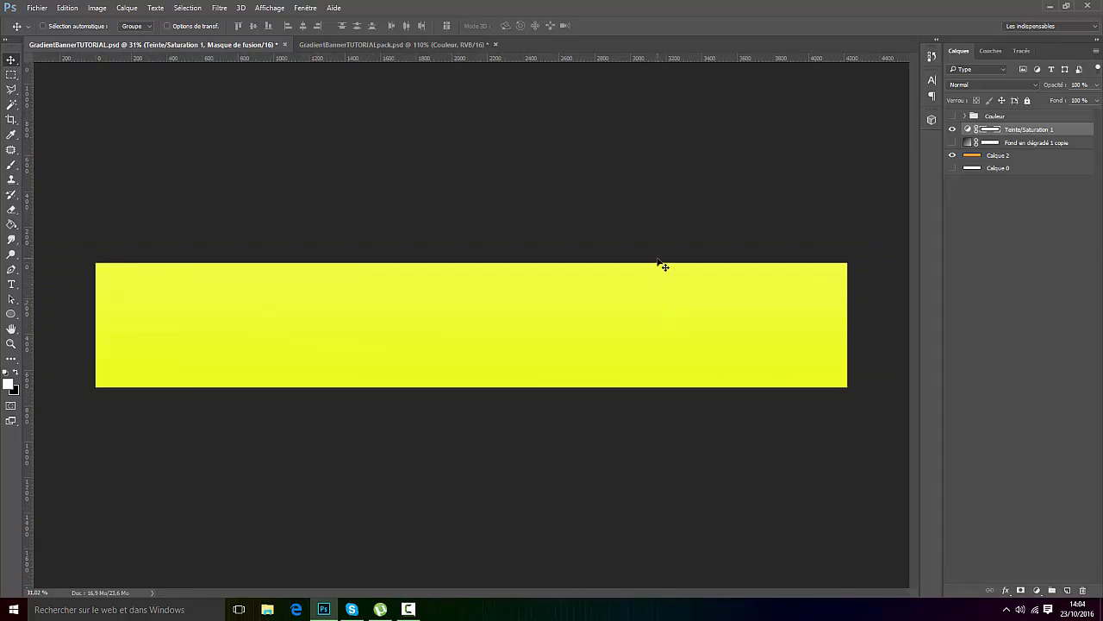
{"action": "scroll", "coordinate": [413, 353], "scroll_direction": "up", "scroll_amount": 1}
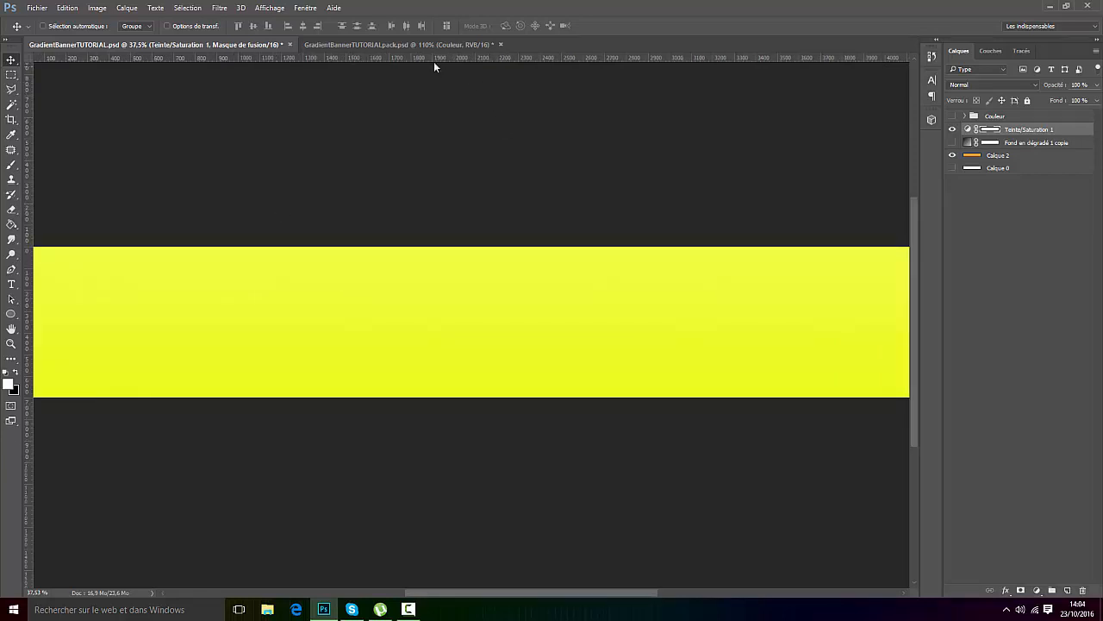
Step: Duplicate the logopourMOI2 layer from GradientBannerTUTORIALpack.psd into the GradientBannerTUTORIAL.psd document
{"action": "left_click", "coordinate": [405, 44]}
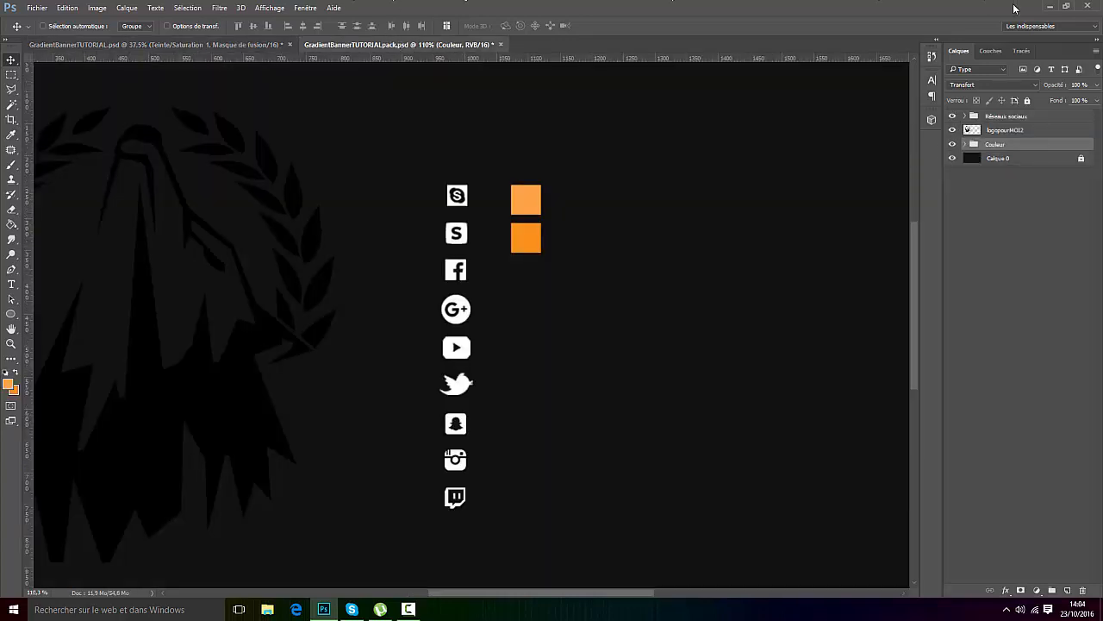
{"action": "right_click", "coordinate": [1018, 130]}
{"action": "left_click", "coordinate": [862, 124]}
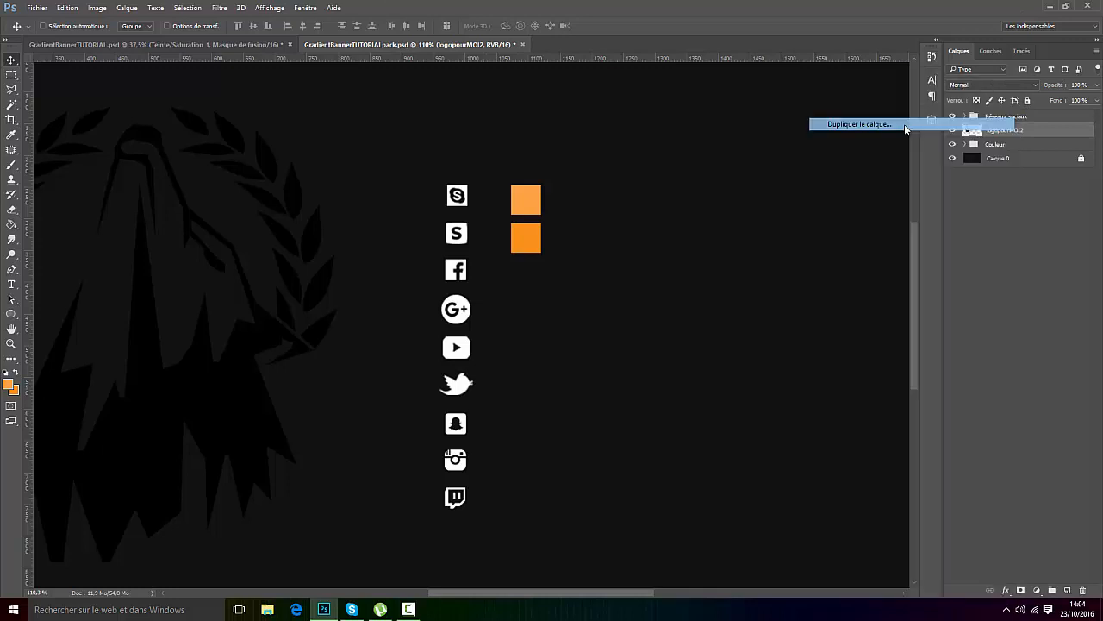
{"action": "left_click", "coordinate": [509, 226]}
{"action": "left_click", "coordinate": [509, 234]}
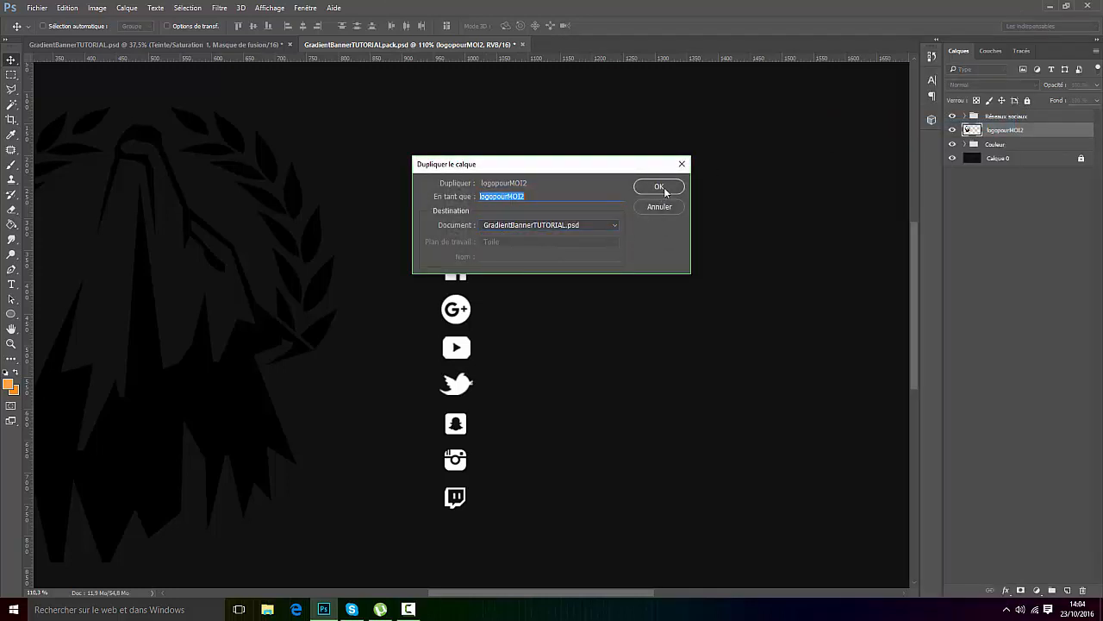
{"action": "left_click", "coordinate": [660, 187]}
Step: Move the logo to the middle of the banner and scale it down to fit inside the banner's height
{"action": "left_click_drag", "start_coordinate": [284, 349], "coordinate": [552, 343]}
{"action": "key", "text": "ctrl+t"}
{"action": "left_click_drag", "start_coordinate": [562, 250], "coordinate": [529, 272]}
{"action": "left_click", "coordinate": [513, 26]}
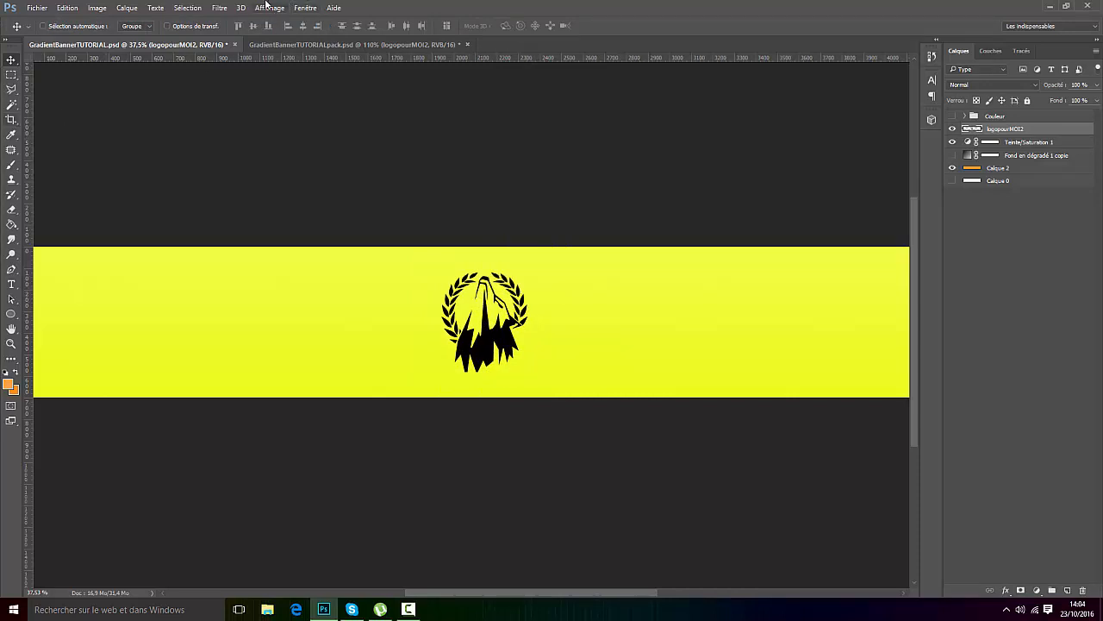
Step: Place a vertical and a horizontal guide through the banner's centre and align the logo to them
{"action": "left_click", "coordinate": [266, 7]}
{"action": "left_click", "coordinate": [284, 187]}
{"action": "left_click_drag", "start_coordinate": [25, 197], "coordinate": [474, 175]}
{"action": "left_click_drag", "start_coordinate": [457, 57], "coordinate": [447, 322]}
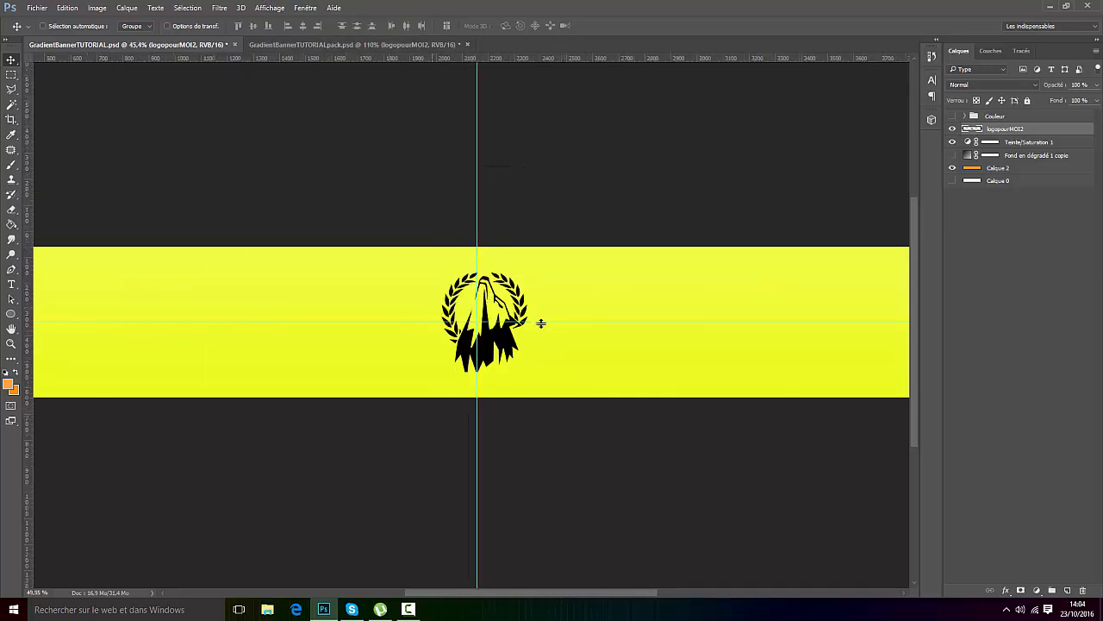
{"action": "scroll", "coordinate": [539, 320], "scroll_direction": "up", "scroll_amount": 5}
{"action": "scroll", "coordinate": [510, 306], "scroll_direction": "up", "scroll_amount": 2}
{"action": "left_click_drag", "start_coordinate": [497, 261], "coordinate": [459, 293]}
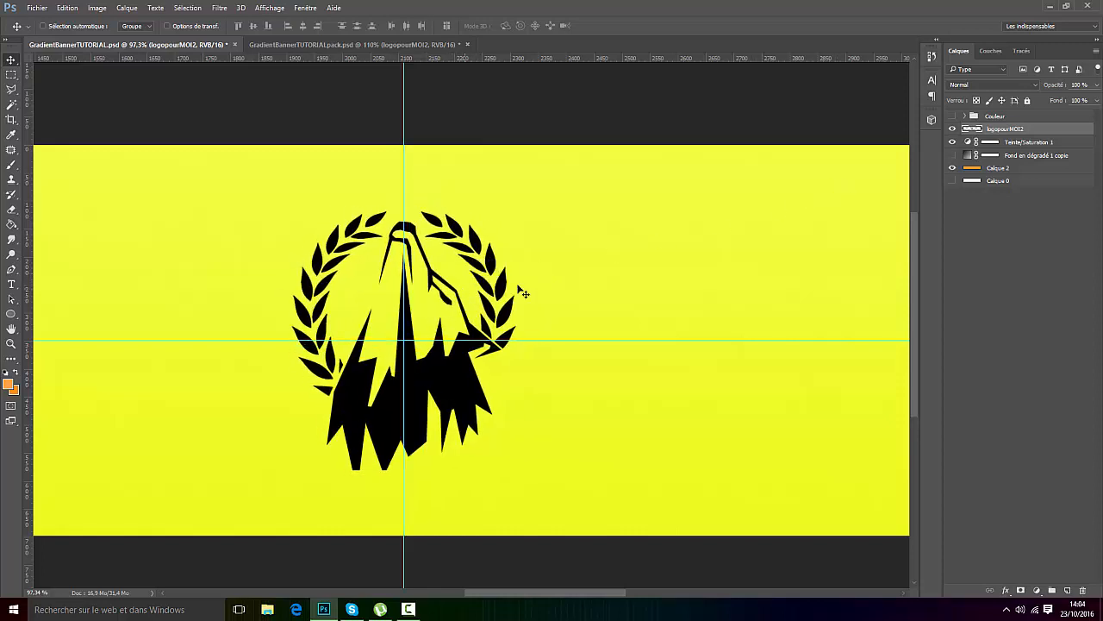
{"action": "right_click", "coordinate": [1030, 131]}
{"action": "left_click", "coordinate": [854, 82]}
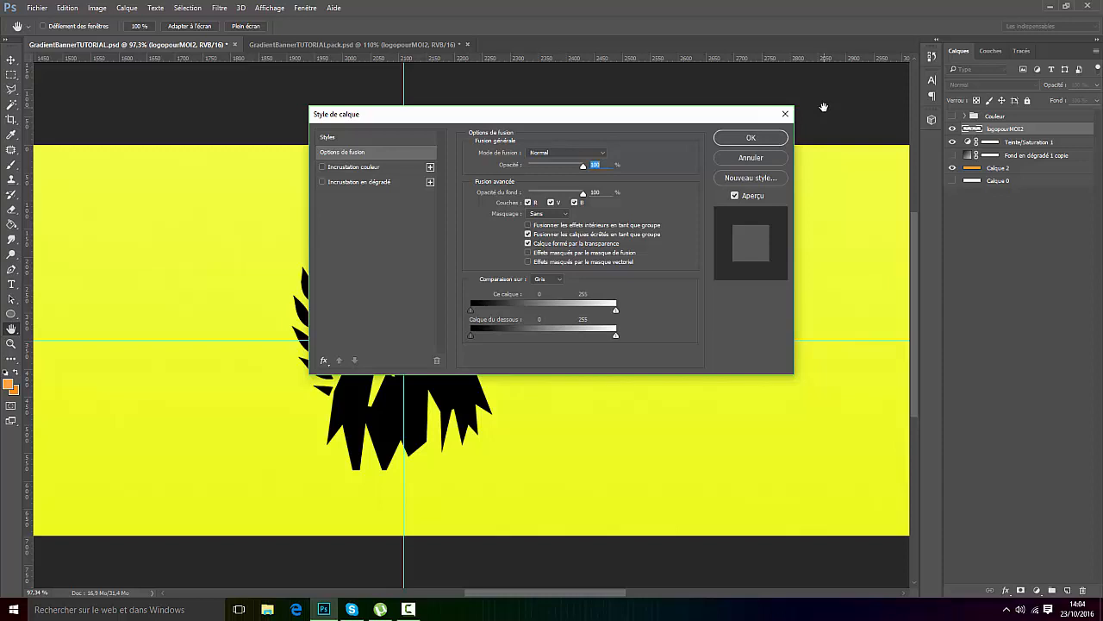
{"action": "left_click", "coordinate": [350, 169]}
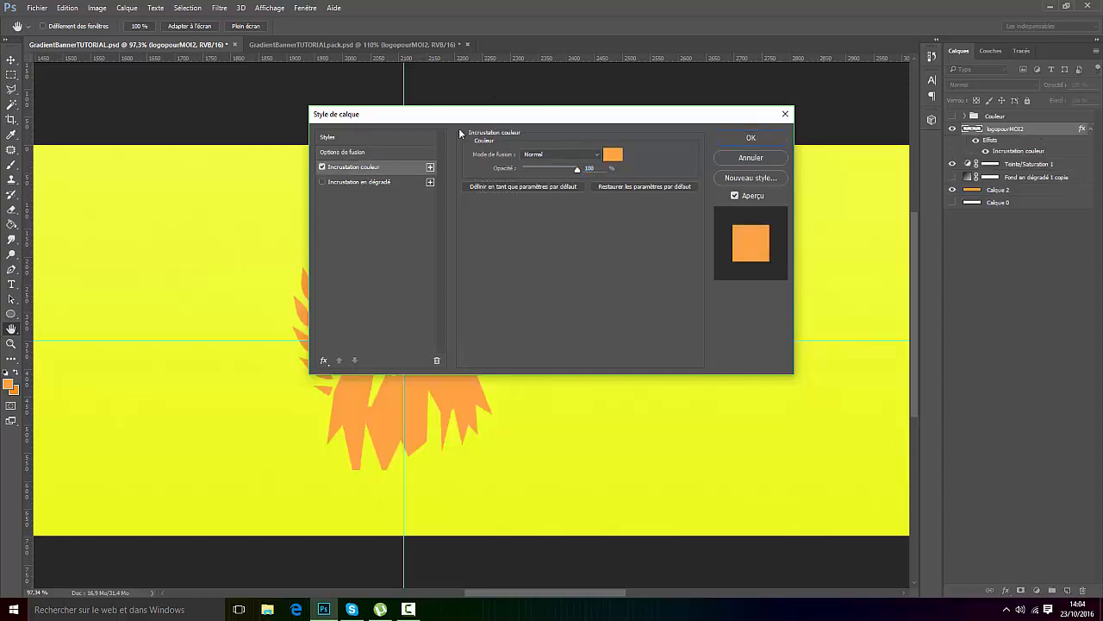
{"action": "left_click_drag", "start_coordinate": [473, 122], "coordinate": [664, 170]}
{"action": "left_click", "coordinate": [805, 202]}
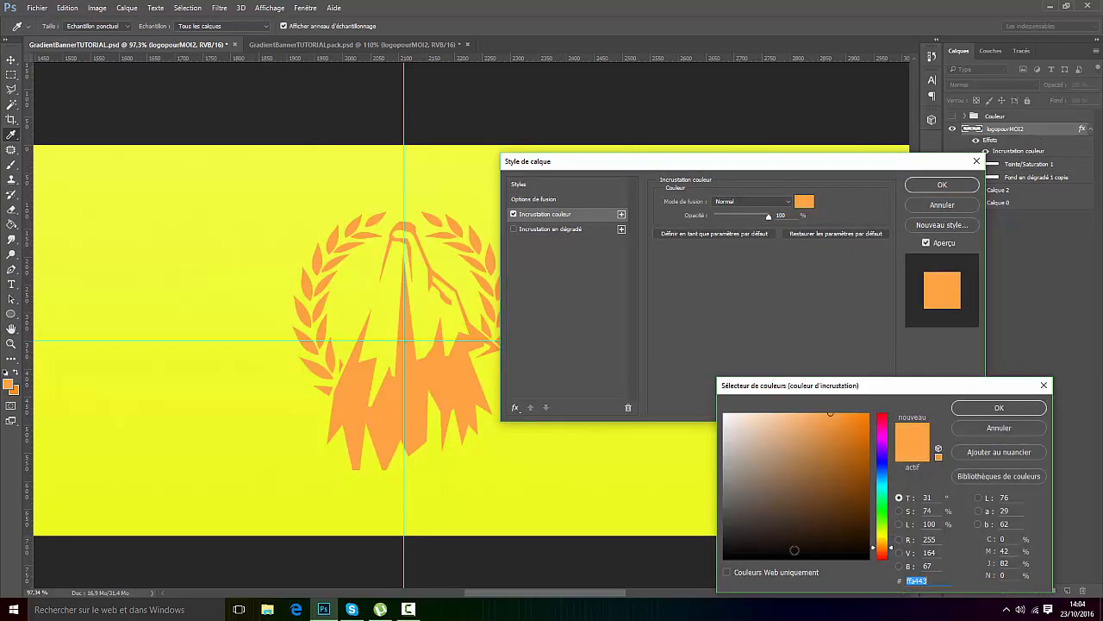
{"action": "left_click_drag", "start_coordinate": [883, 451], "coordinate": [882, 483]}
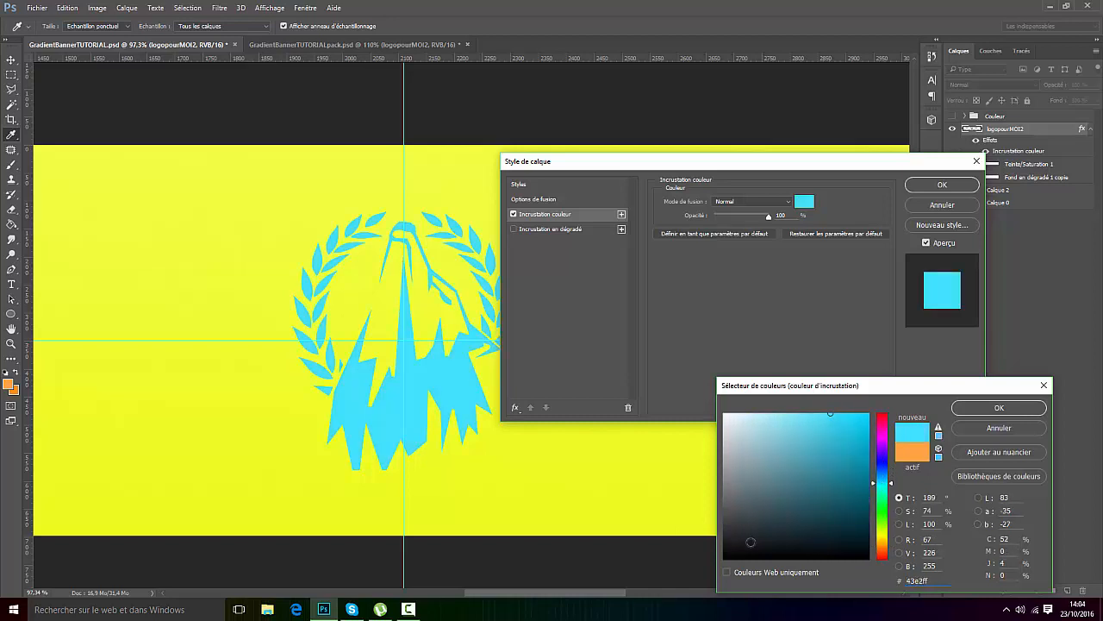
{"action": "left_click", "coordinate": [745, 543]}
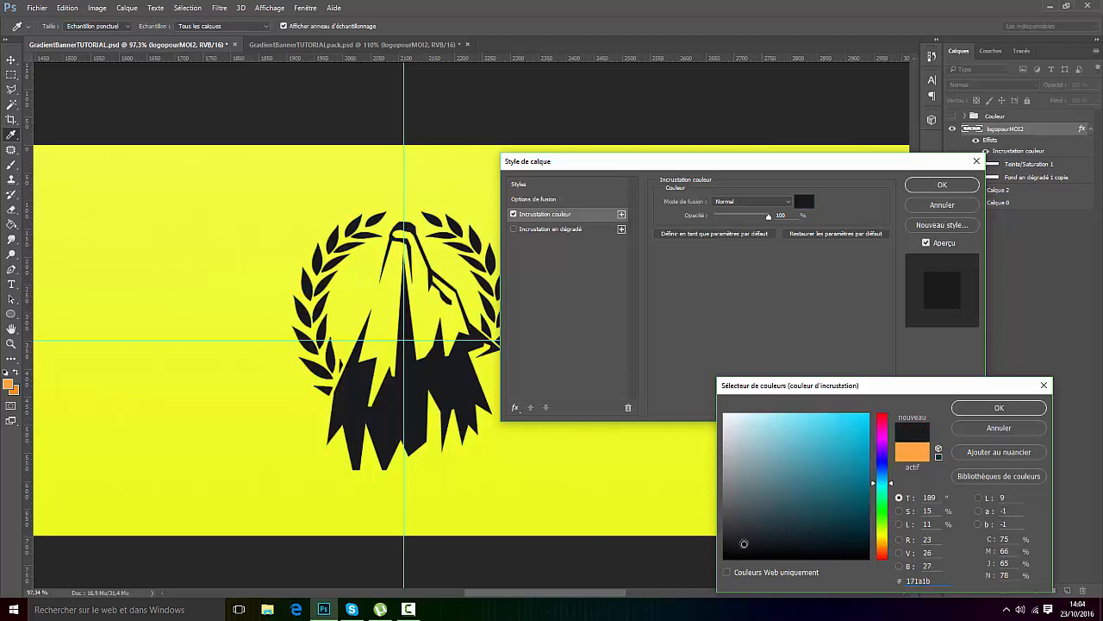
{"action": "left_click_drag", "start_coordinate": [744, 543], "coordinate": [740, 541]}
{"action": "left_click_drag", "start_coordinate": [922, 389], "coordinate": [886, 321]}
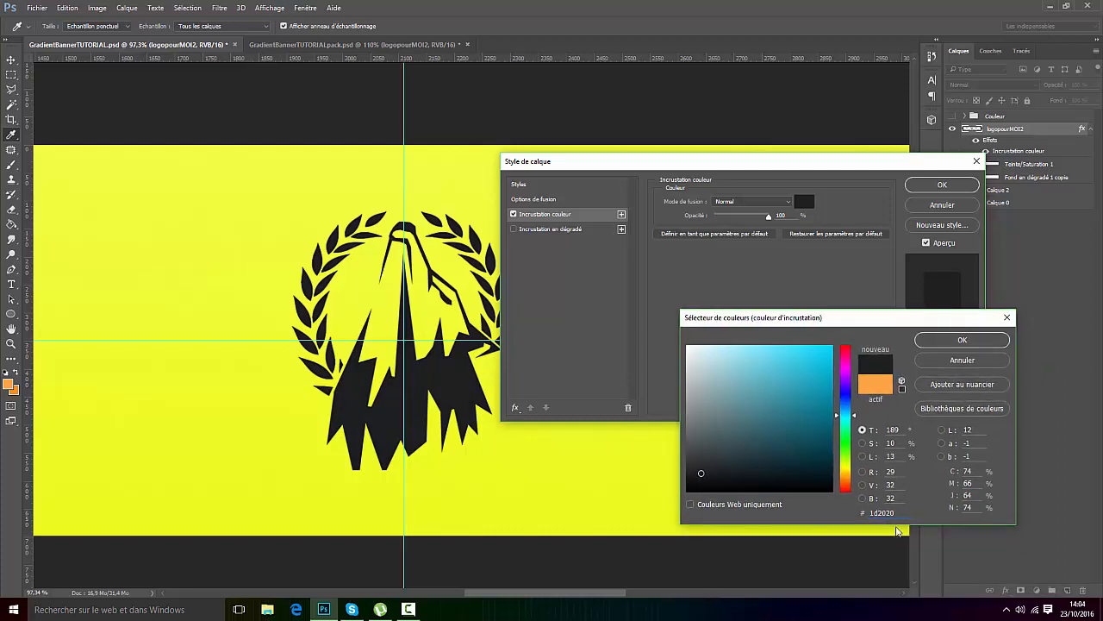
{"action": "left_click", "coordinate": [969, 345]}
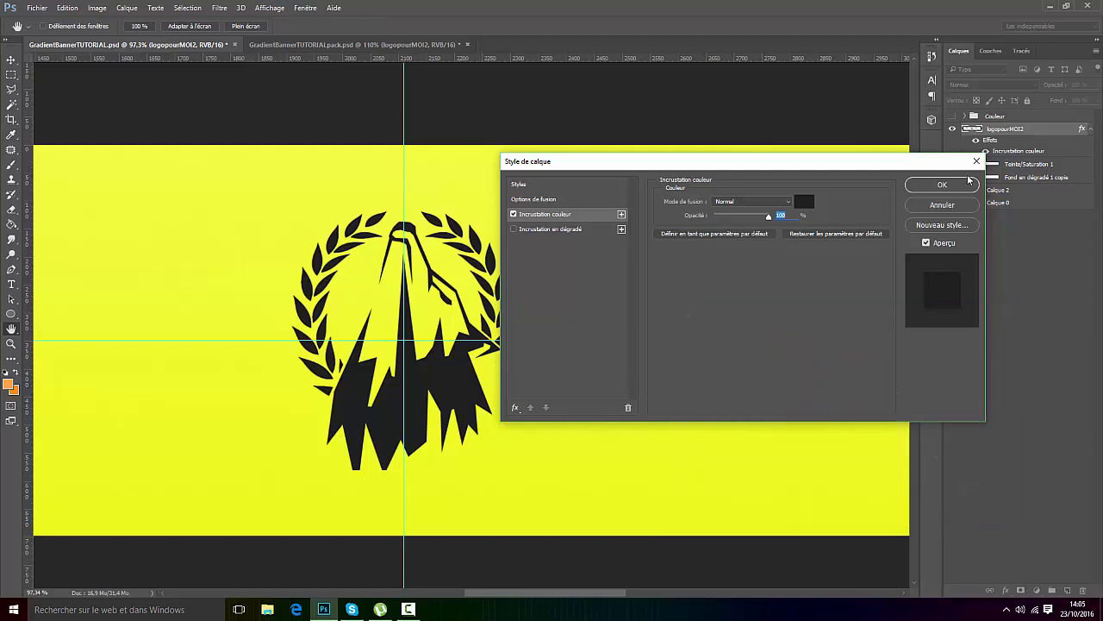
{"action": "left_click", "coordinate": [977, 161]}
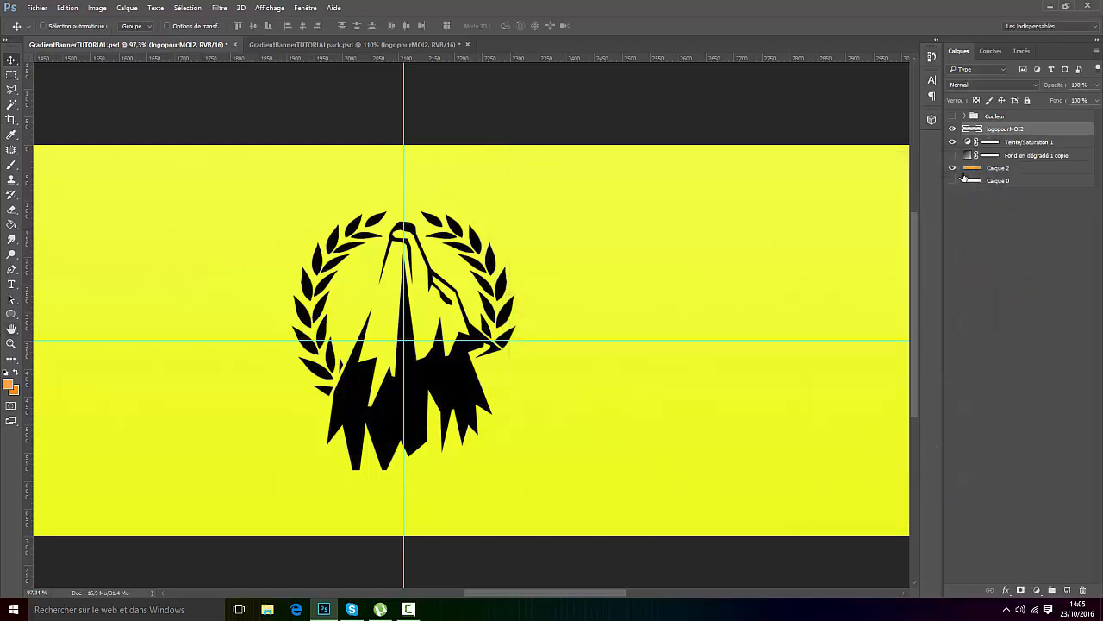
Step: Apply a Normal colour overlay in dark grey 1b1e1f at 100% opacity to the logopourMOI2 layer
{"action": "right_click", "coordinate": [998, 131]}
{"action": "key", "text": "Escape"}
{"action": "left_click", "coordinate": [569, 223]}
{"action": "left_click", "coordinate": [801, 202]}
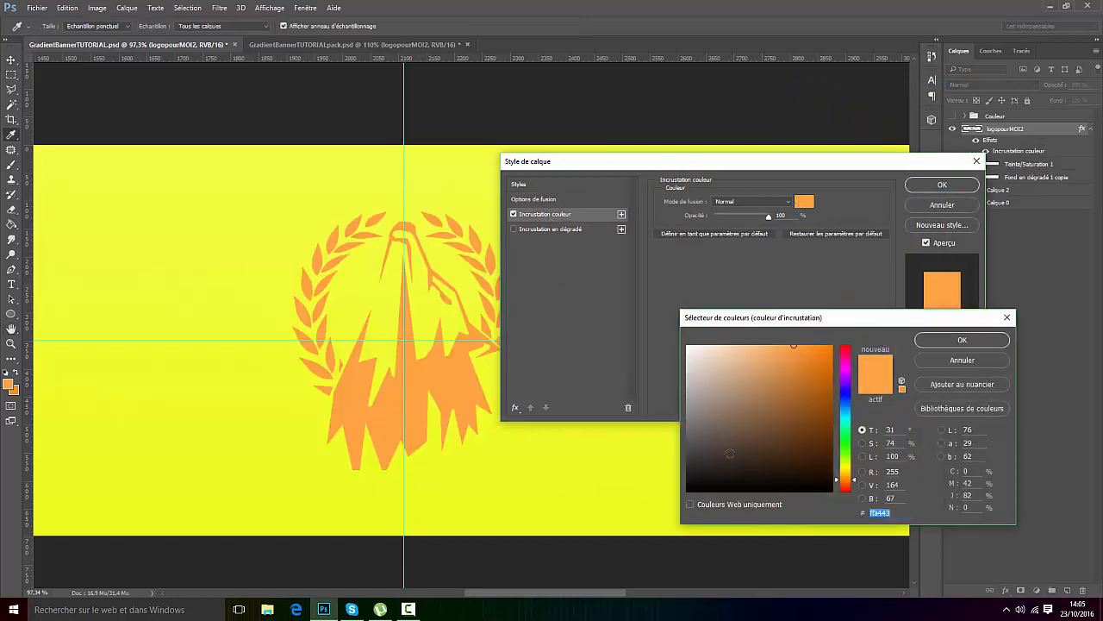
{"action": "left_click_drag", "start_coordinate": [848, 400], "coordinate": [845, 412]}
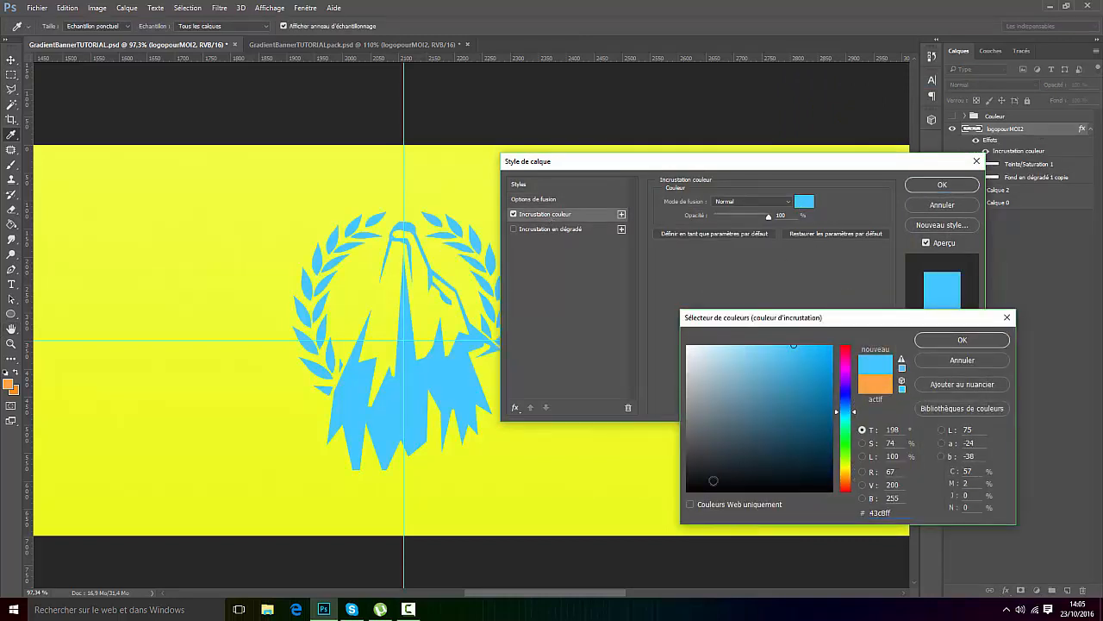
{"action": "left_click_drag", "start_coordinate": [713, 480], "coordinate": [704, 474]}
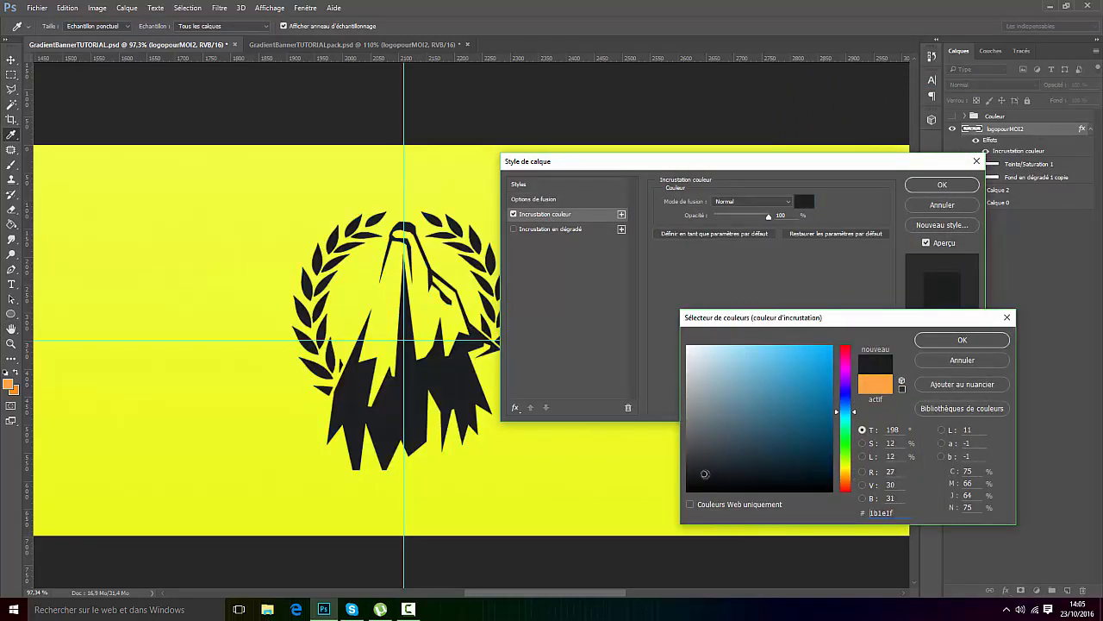
{"action": "left_click", "coordinate": [969, 340]}
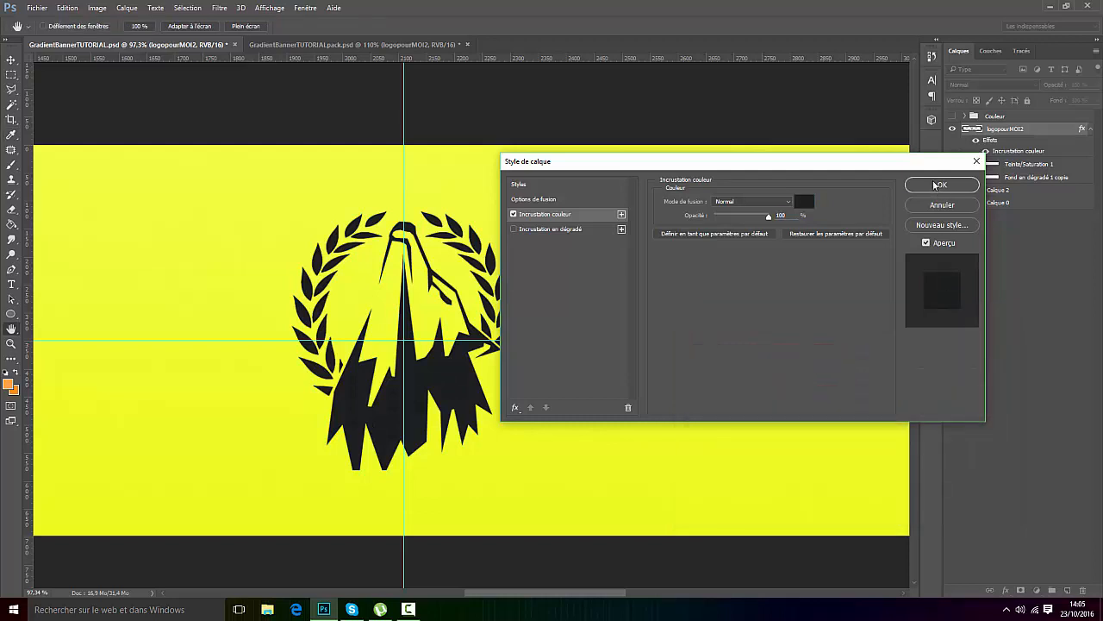
{"action": "left_click", "coordinate": [942, 185]}
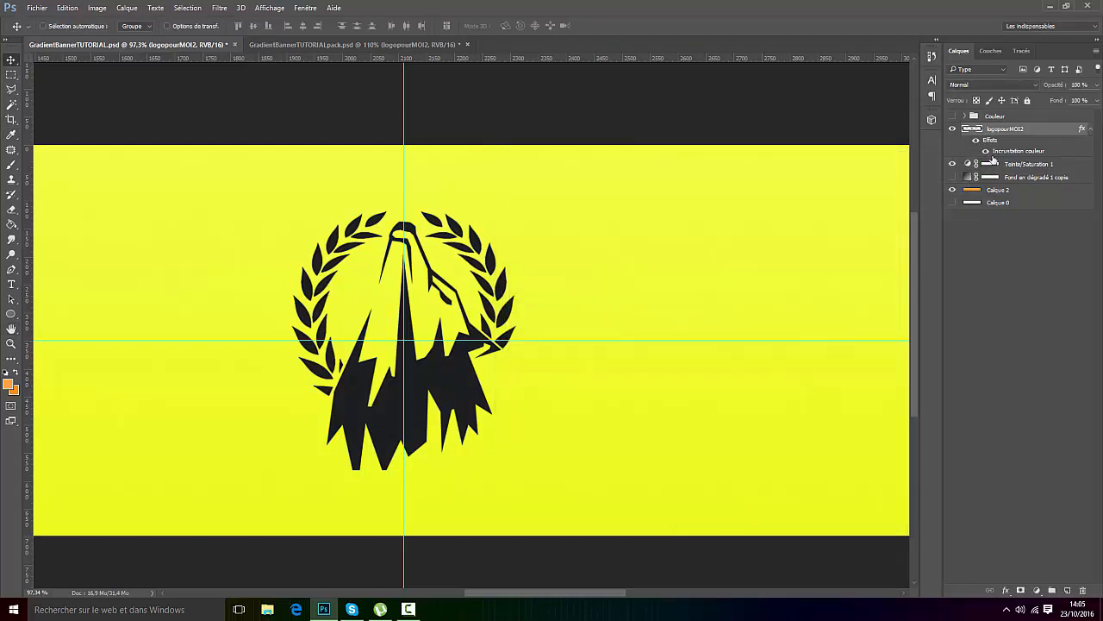
Step: Show the Couleur group to examine its orange swatches on the banner, and hide it again
{"action": "left_click", "coordinate": [982, 115]}
{"action": "scroll", "coordinate": [827, 275], "scroll_direction": "down", "scroll_amount": 5}
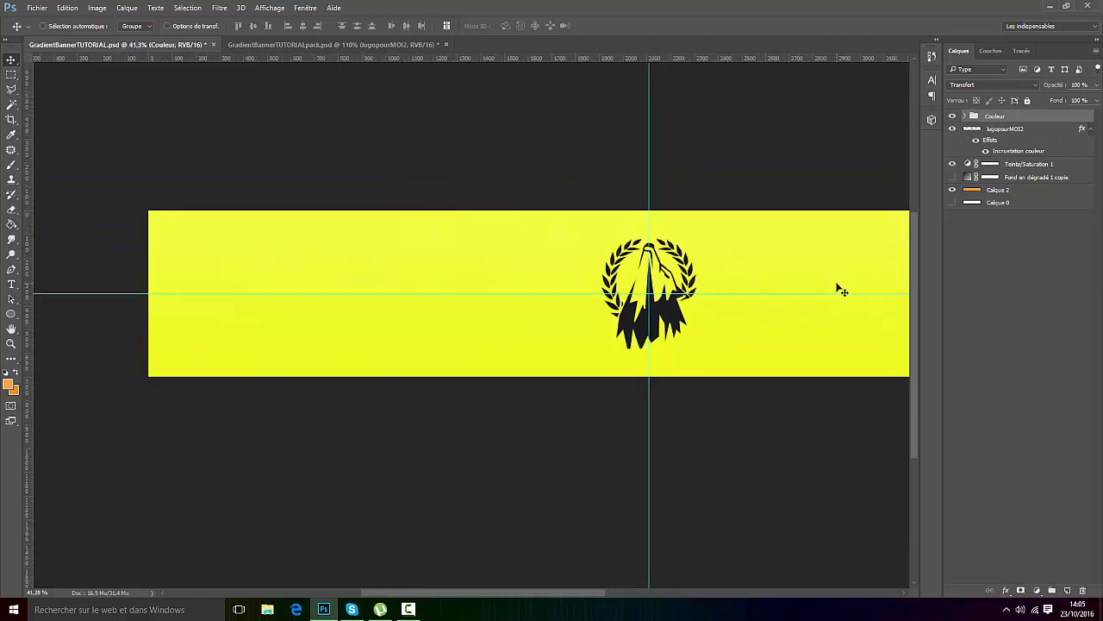
{"action": "scroll", "coordinate": [878, 336], "scroll_direction": "up", "scroll_amount": 5}
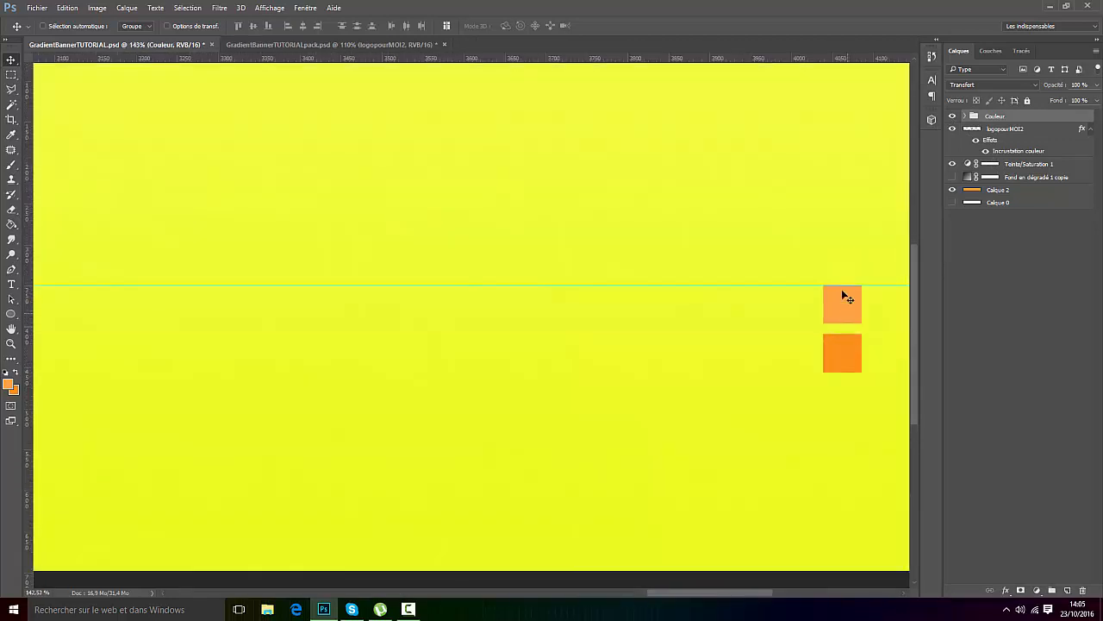
{"action": "left_click", "coordinate": [954, 116]}
Step: Hide the two centre guides on the banner
{"action": "scroll", "coordinate": [761, 316], "scroll_direction": "down", "scroll_amount": 6}
{"action": "scroll", "coordinate": [635, 303], "scroll_direction": "up", "scroll_amount": 1}
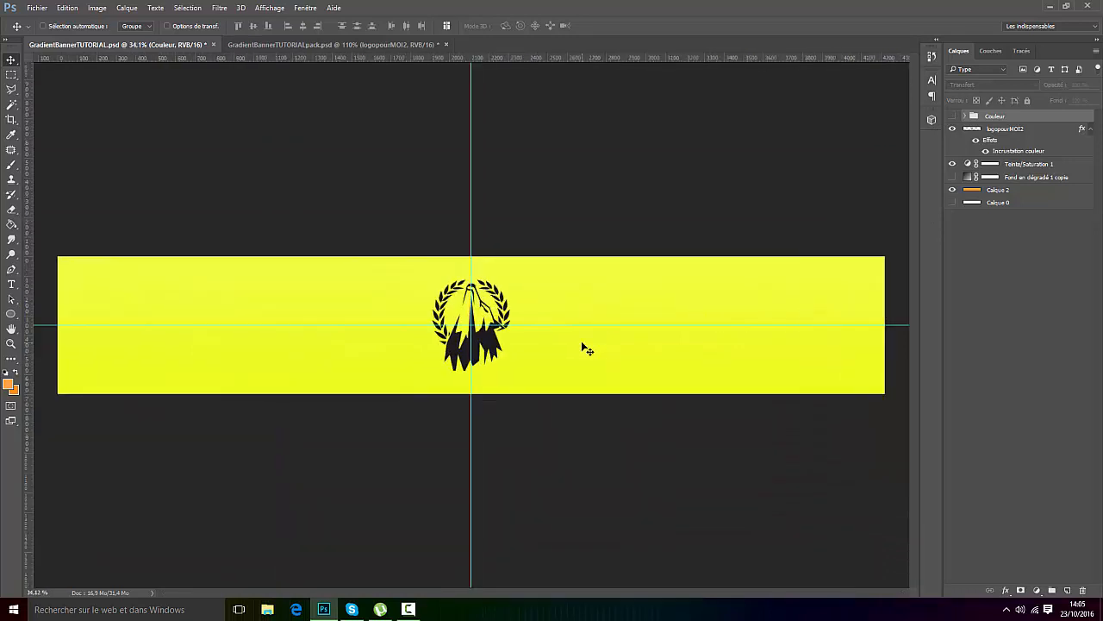
{"action": "left_click", "coordinate": [270, 8]}
{"action": "left_click", "coordinate": [280, 189]}
Step: Duplicate the logopourMOI2 layer and hide the original
{"action": "scroll", "coordinate": [506, 313], "scroll_direction": "up", "scroll_amount": 4}
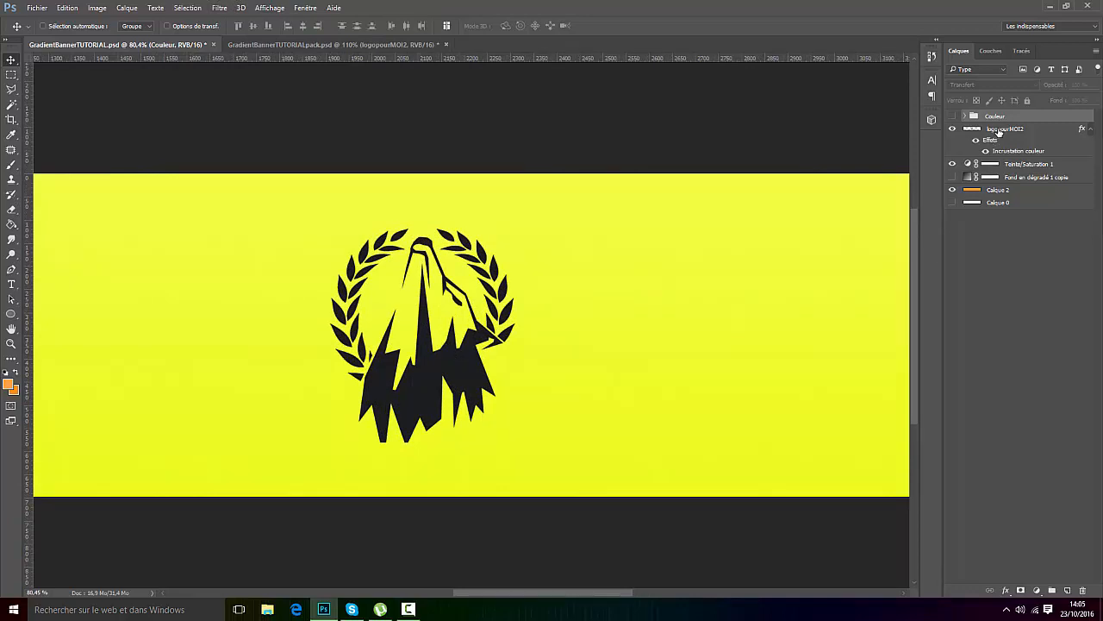
{"action": "left_click", "coordinate": [995, 137]}
{"action": "key", "text": "ctrl+j"}
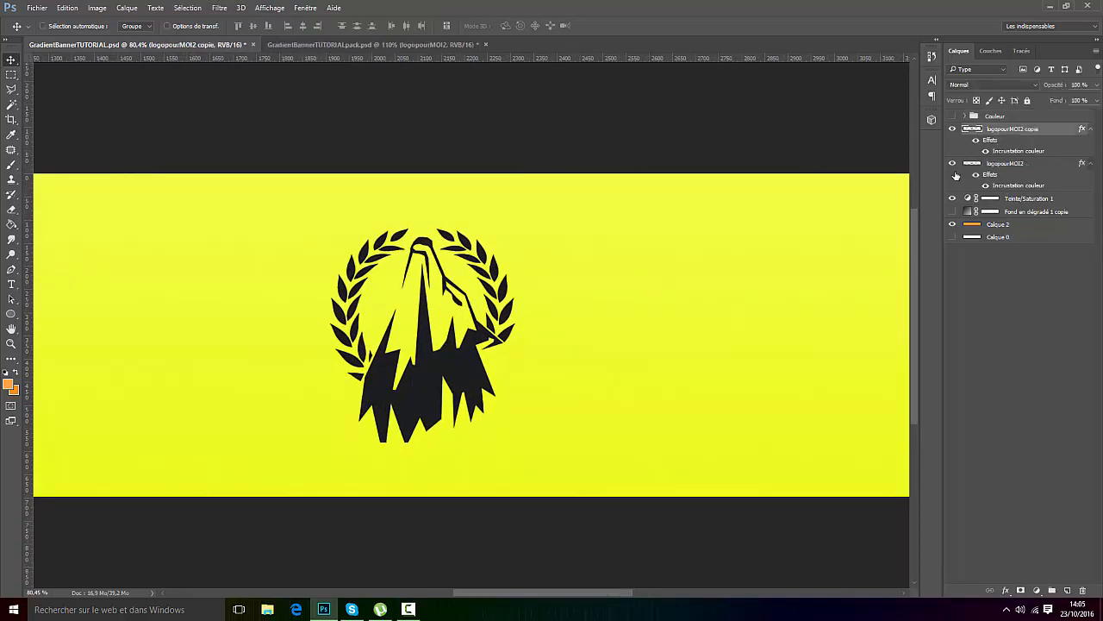
{"action": "double_click", "coordinate": [1002, 153]}
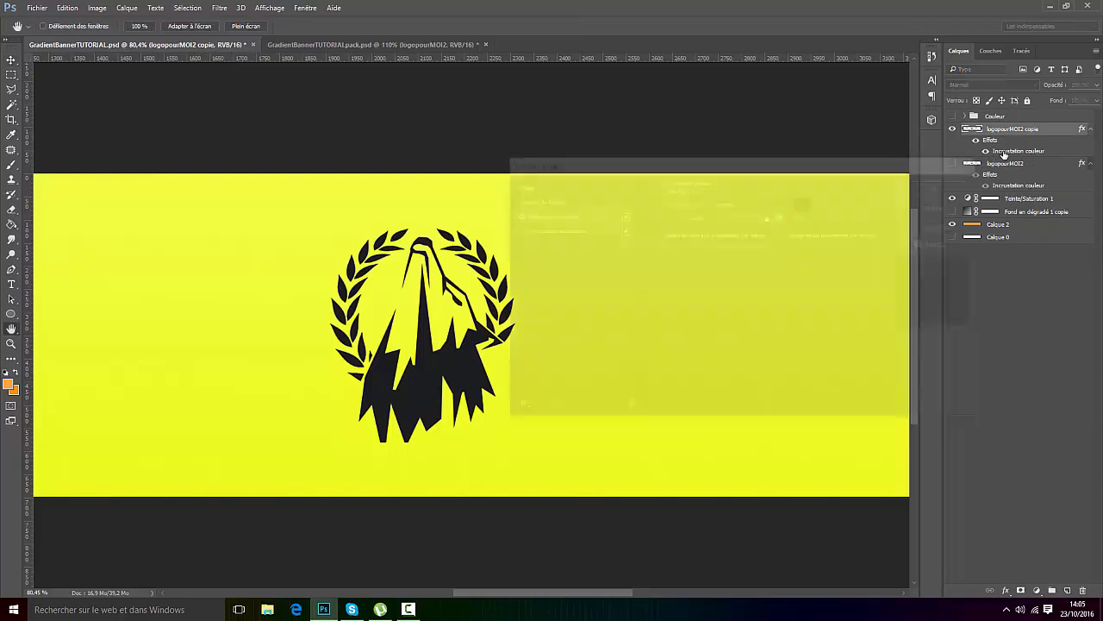
{"action": "left_click", "coordinate": [803, 202]}
{"action": "mouse_move", "coordinate": [705, 348]}
{"action": "left_mouse_down"}
{"action": "mouse_move", "coordinate": [695, 343]}
{"action": "mouse_move", "coordinate": [693, 353]}
{"action": "mouse_move", "coordinate": [705, 347]}
{"action": "left_mouse_up"}
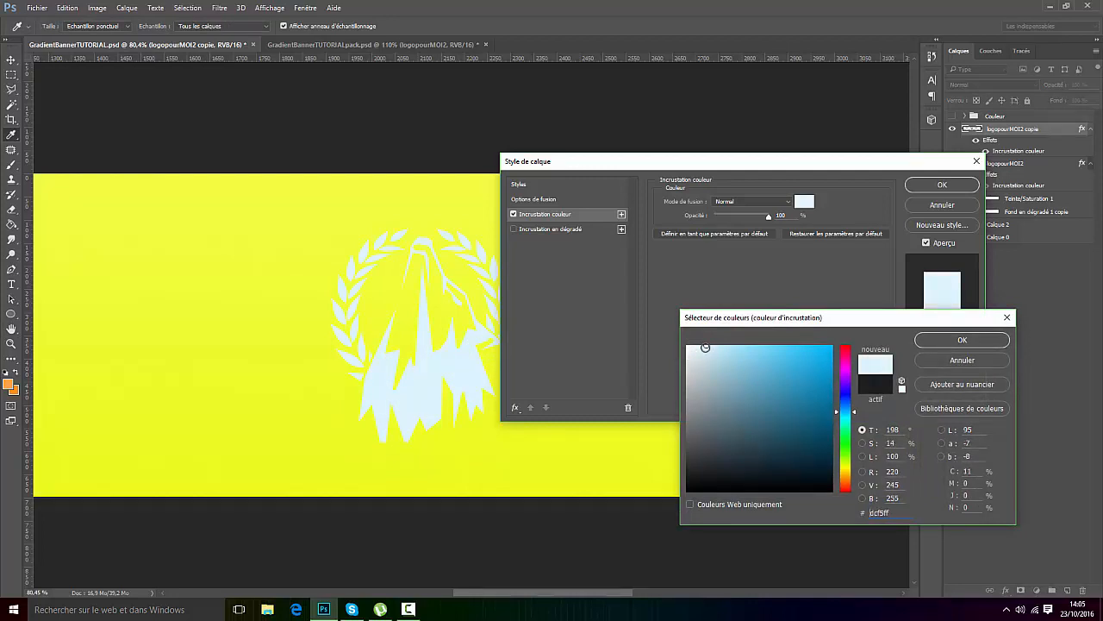
{"action": "left_click", "coordinate": [939, 363]}
{"action": "left_click", "coordinate": [934, 207]}
{"action": "key", "text": "v"}
Step: Hide the logopourMOI2 copie layer
{"action": "scroll", "coordinate": [493, 338], "scroll_direction": "down", "scroll_amount": 5}
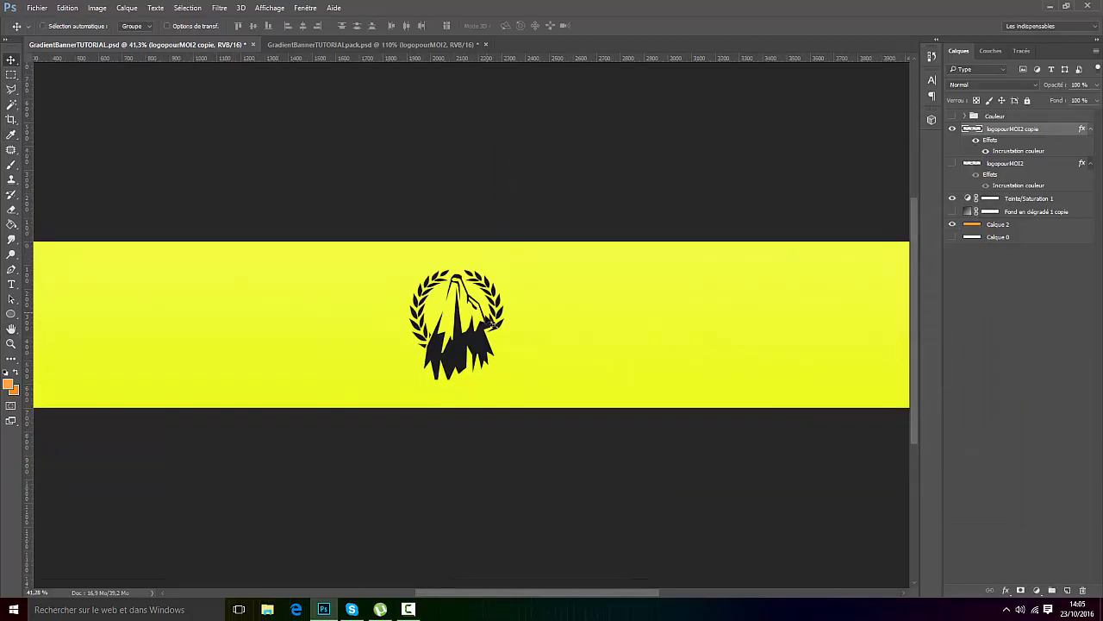
{"action": "scroll", "coordinate": [493, 338], "scroll_direction": "up", "scroll_amount": 2}
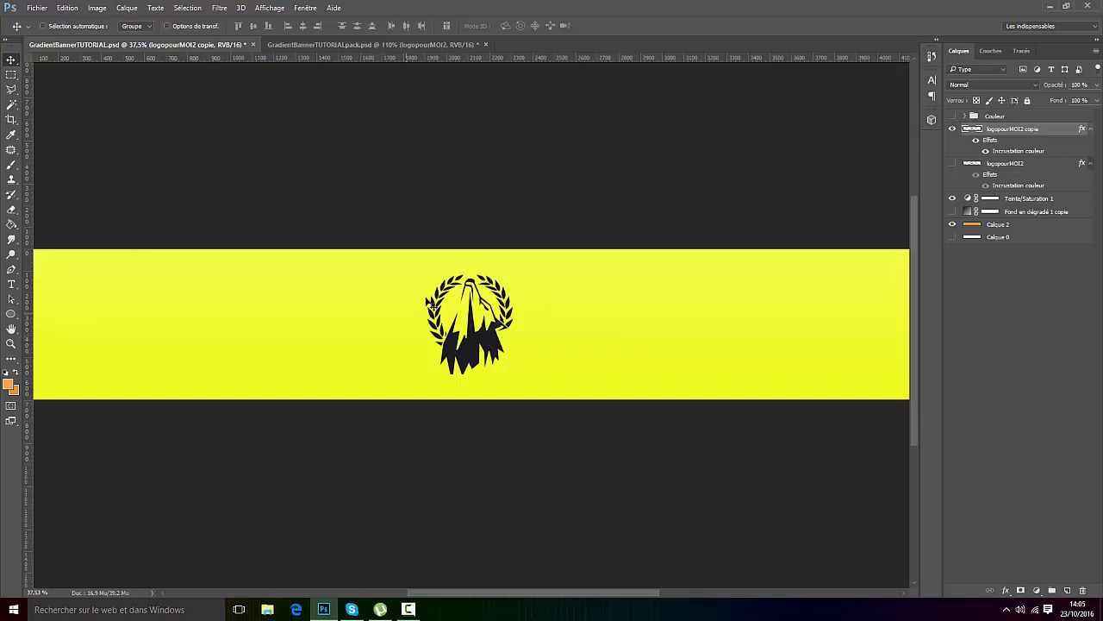
{"action": "scroll", "coordinate": [506, 370], "scroll_direction": "down", "scroll_amount": 2}
{"action": "scroll", "coordinate": [486, 317], "scroll_direction": "up", "scroll_amount": 5}
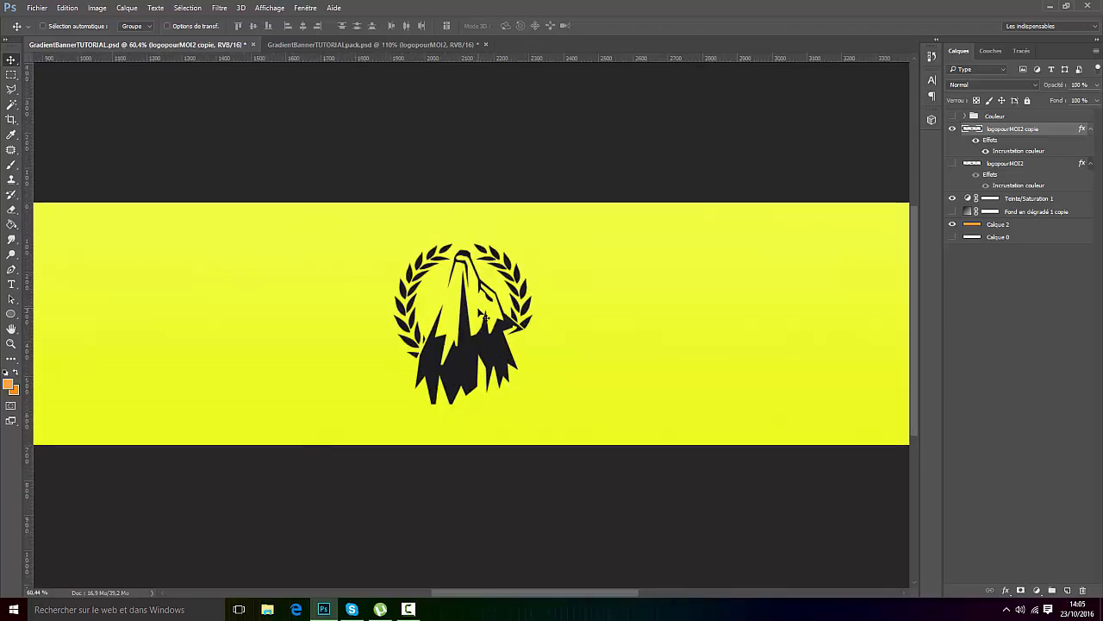
{"action": "scroll", "coordinate": [485, 316], "scroll_direction": "up", "scroll_amount": 2}
{"action": "left_click", "coordinate": [952, 130]}
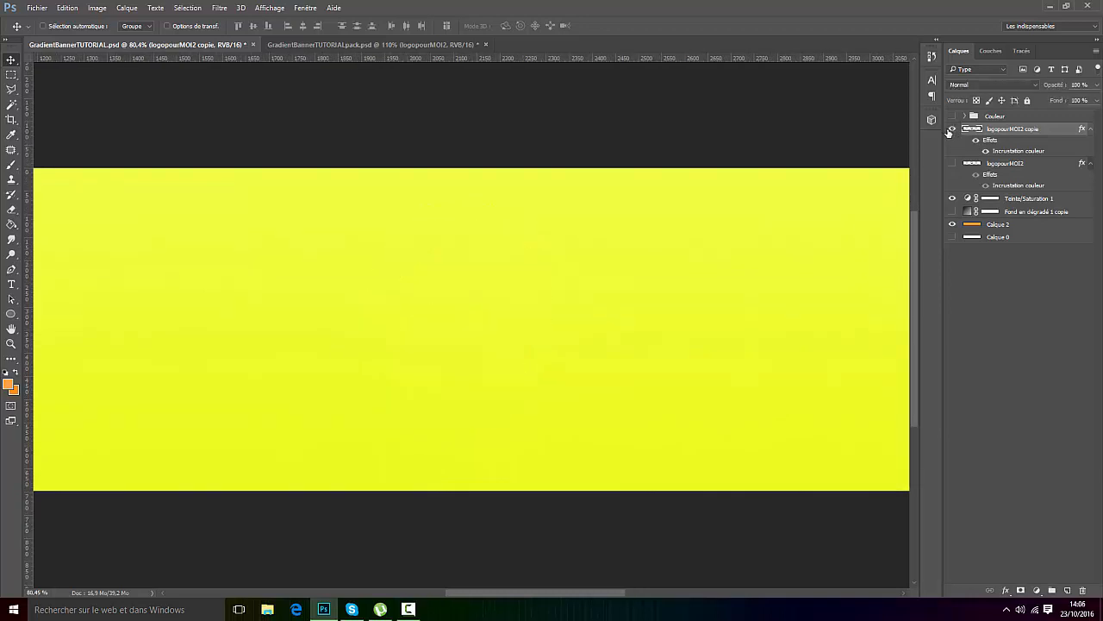
Step: Show the logopourMOI2 copie layer on the banner
{"action": "left_click", "coordinate": [952, 130]}
{"action": "scroll", "coordinate": [577, 255], "scroll_direction": "down", "scroll_amount": 2}
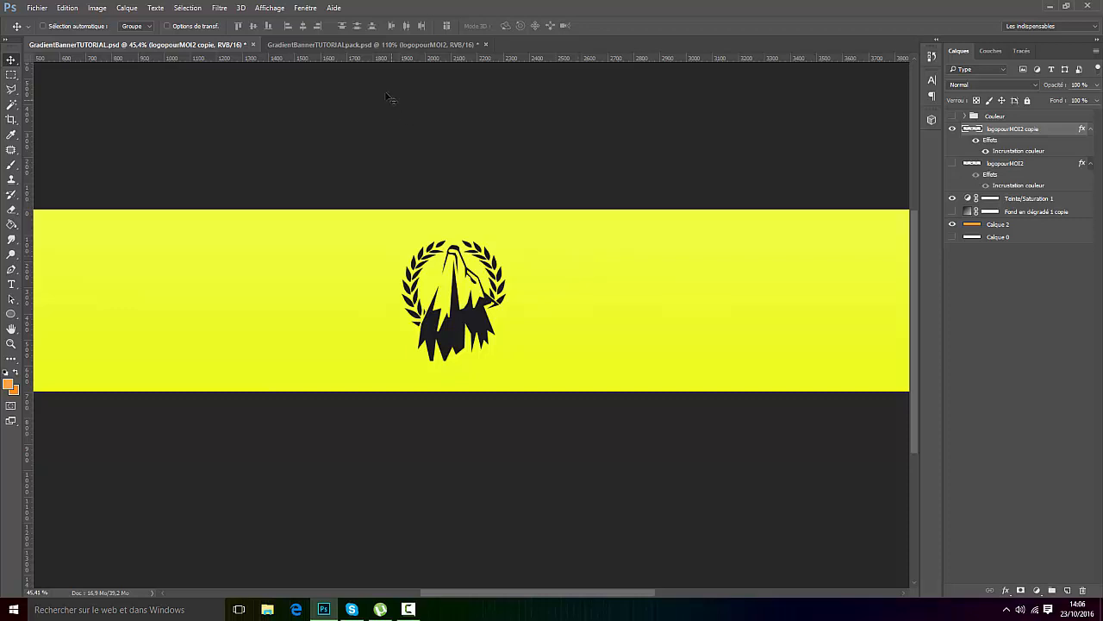
Step: In GradientBannerTUTORIALpack.psd, expand Réseaux sociaux and select the Instagram, twitch-2048-black, Twitter, Facebook, Skype and Youtube items
{"action": "left_click", "coordinate": [353, 45]}
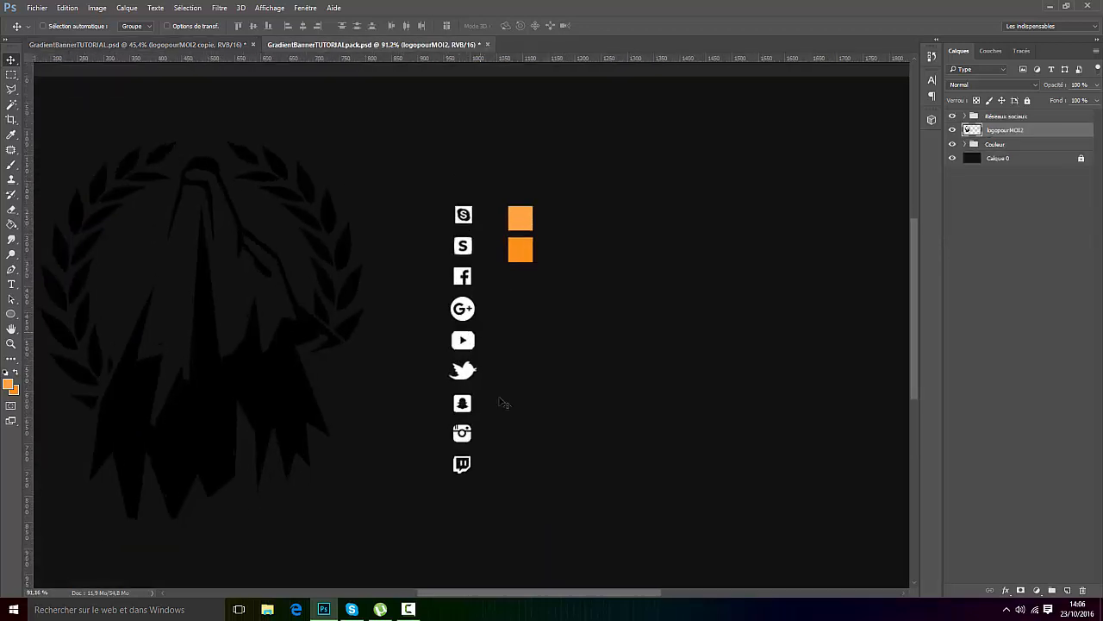
{"action": "scroll", "coordinate": [486, 345], "scroll_direction": "up", "scroll_amount": 2}
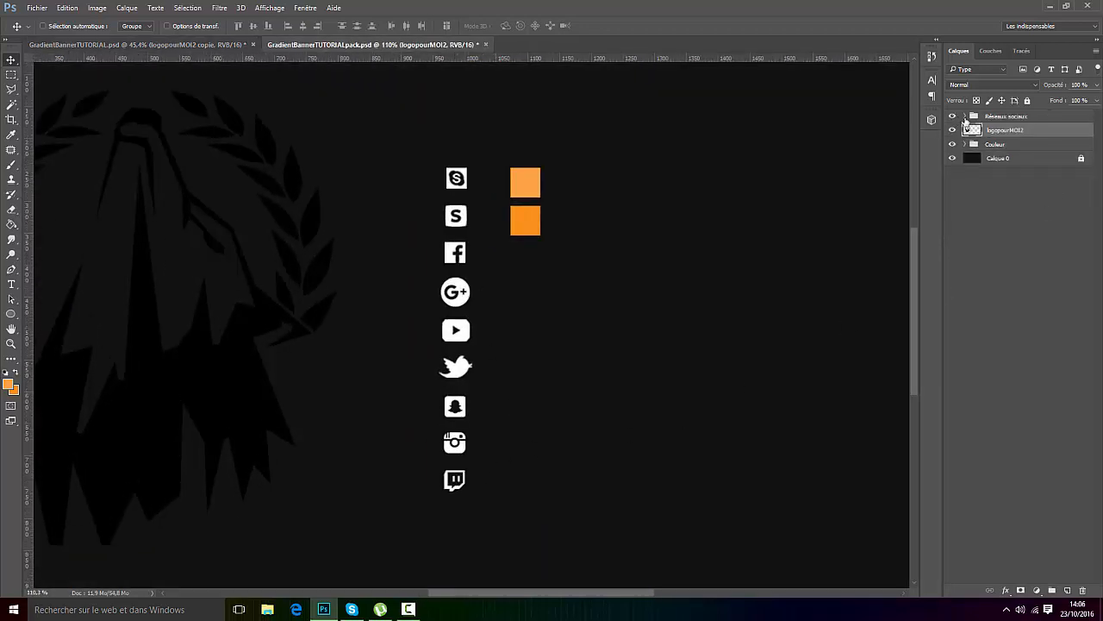
{"action": "left_click", "coordinate": [965, 116]}
{"action": "left_click", "coordinate": [1028, 169]}
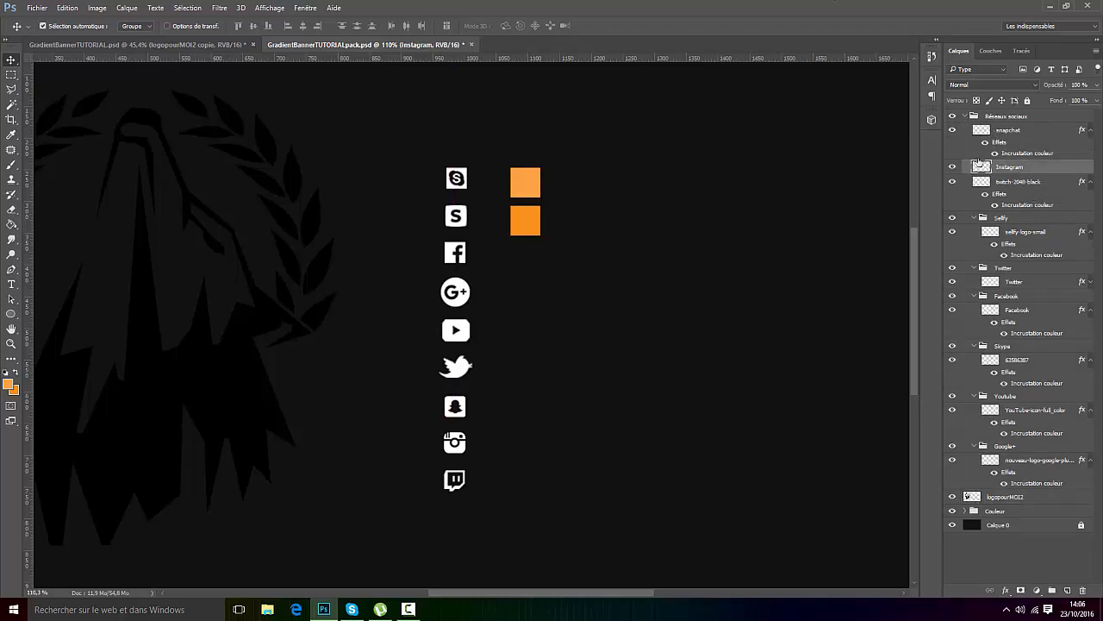
{"action": "left_click_drag", "start_coordinate": [1023, 300], "coordinate": [1028, 282]}
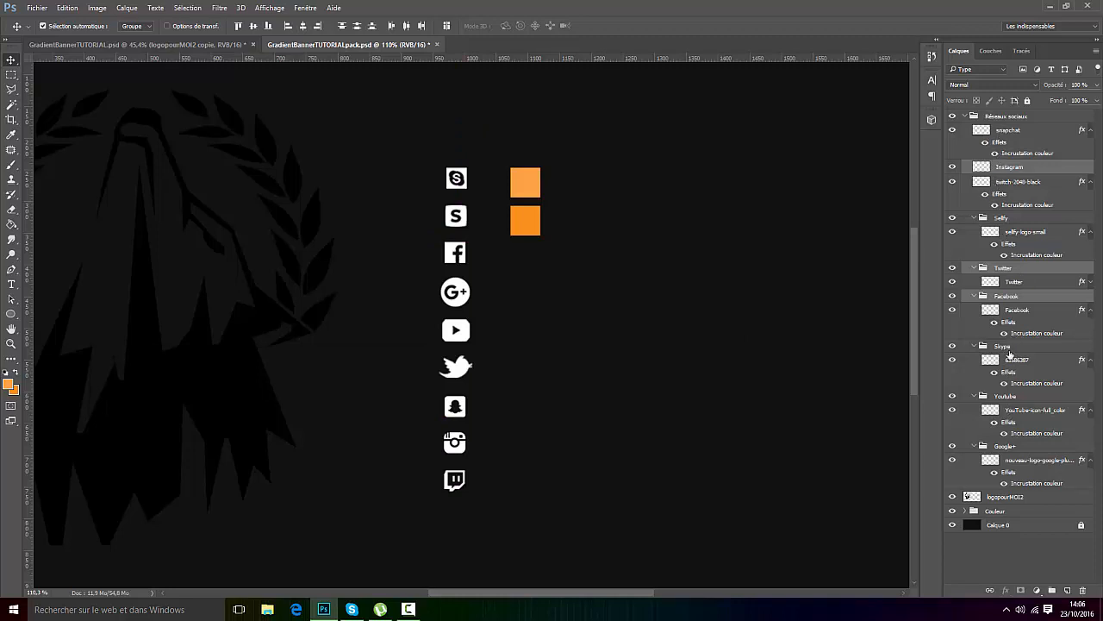
{"action": "left_click", "coordinate": [1009, 349], "text": "ctrl"}
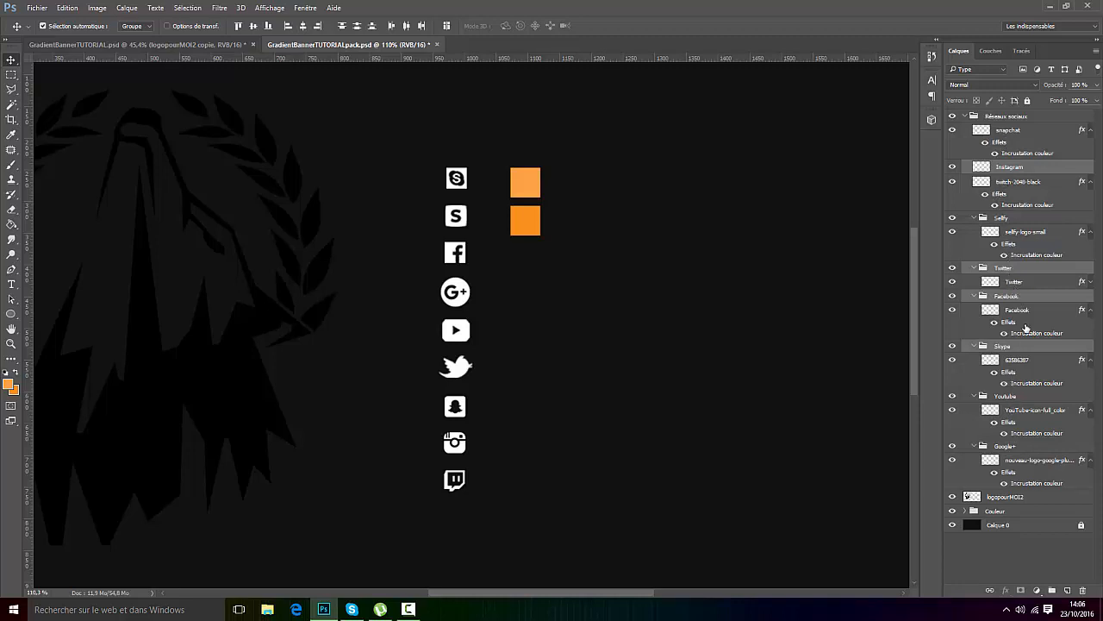
{"action": "left_click", "coordinate": [1030, 397], "text": "ctrl"}
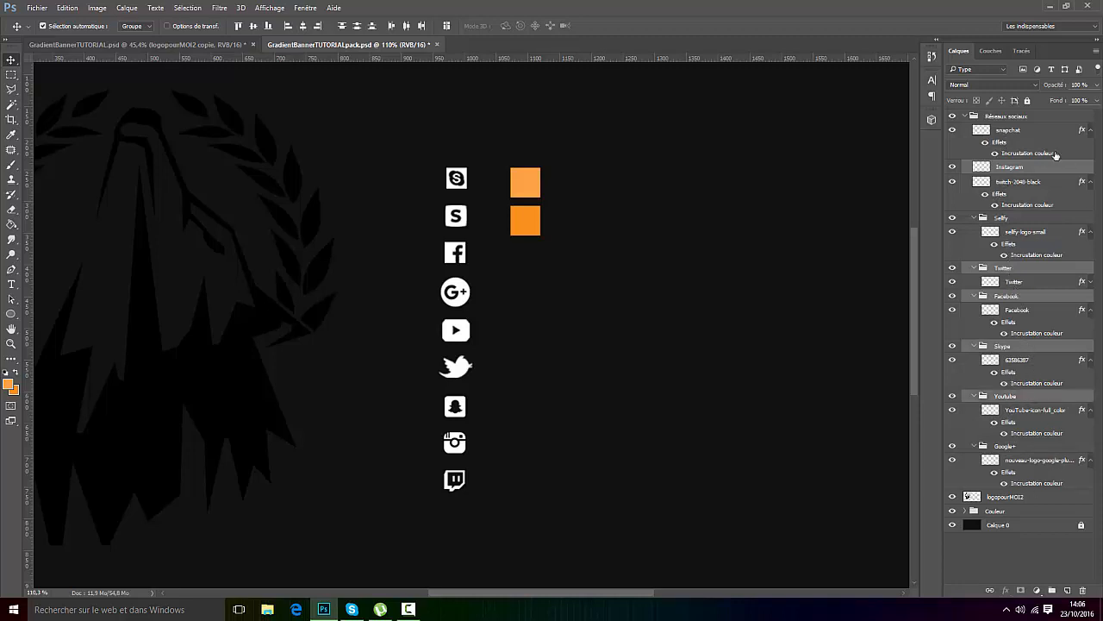
{"action": "left_click", "coordinate": [1010, 192], "text": "ctrl"}
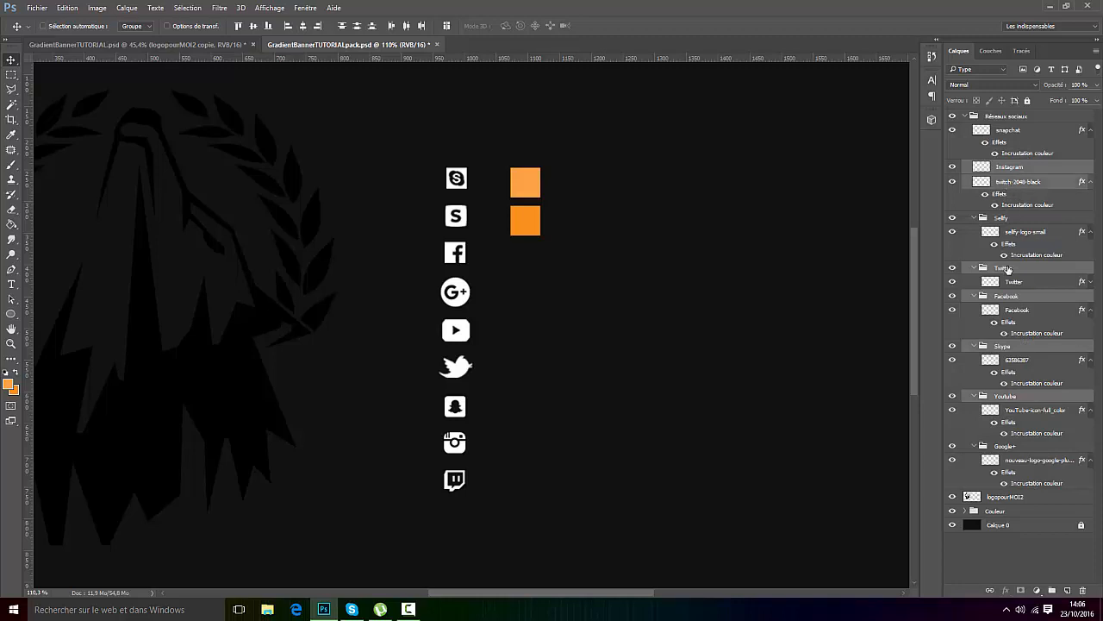
Step: Duplicate the selected social icon layers and groups into GradientBannerTUTORIAL.psd
{"action": "right_click", "coordinate": [1013, 353]}
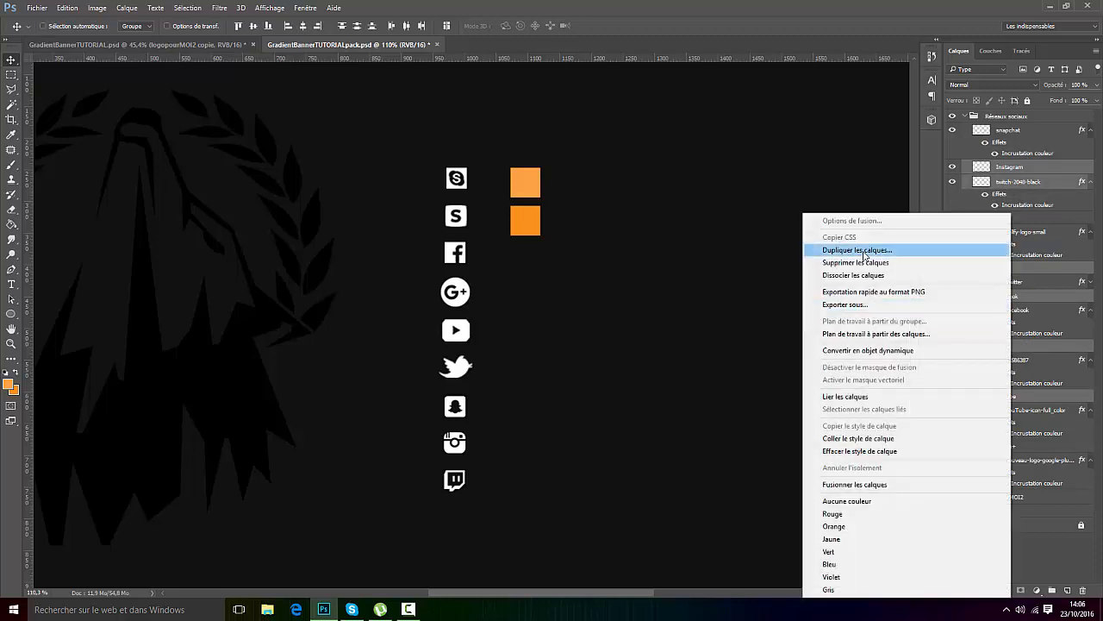
{"action": "left_click", "coordinate": [867, 255]}
{"action": "left_click", "coordinate": [562, 226]}
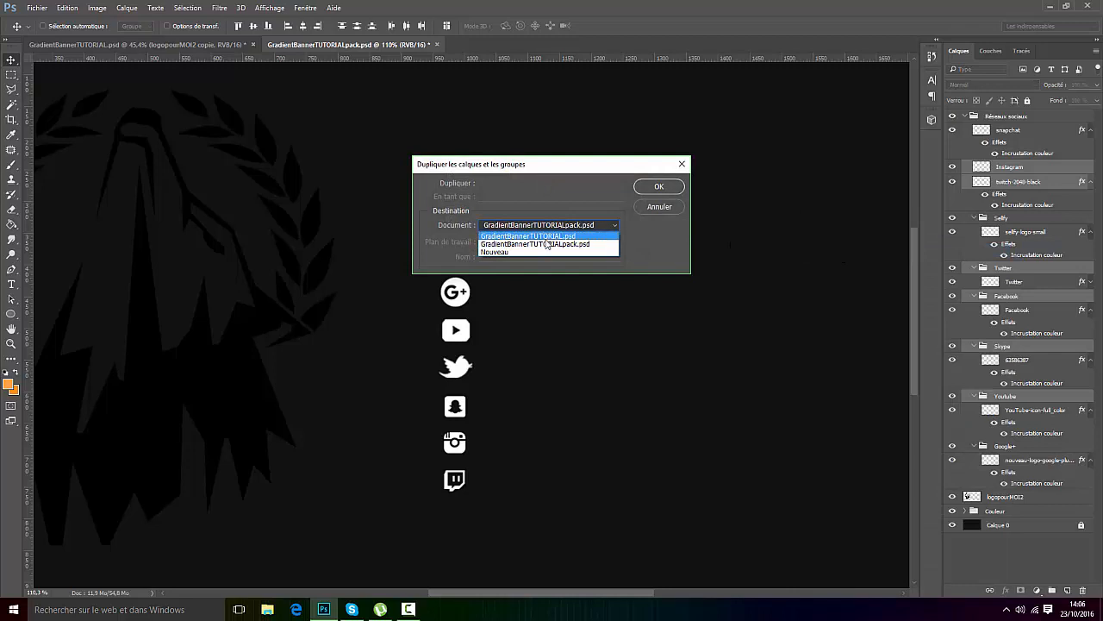
{"action": "left_click", "coordinate": [548, 241]}
{"action": "left_click", "coordinate": [658, 186]}
Step: In the banner document, move the copied social icons fully inside the banner beside the logo and group them
{"action": "left_click", "coordinate": [144, 45]}
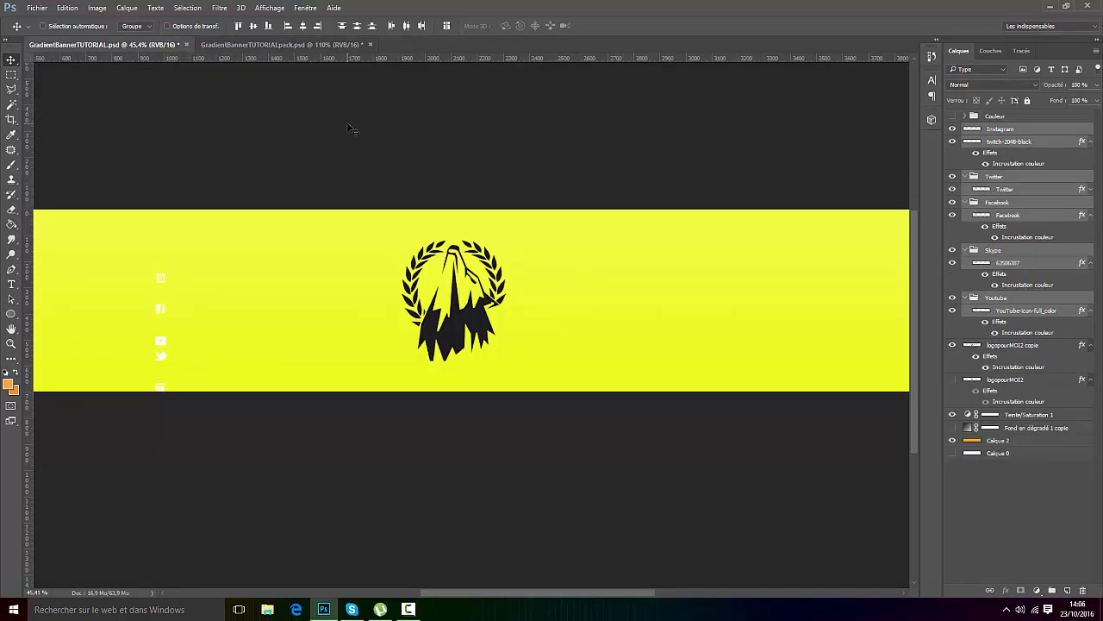
{"action": "left_click_drag", "start_coordinate": [228, 293], "coordinate": [184, 296]}
{"action": "scroll", "coordinate": [388, 308], "scroll_direction": "up", "scroll_amount": 5}
{"action": "scroll", "coordinate": [177, 313], "scroll_direction": "down", "scroll_amount": 3}
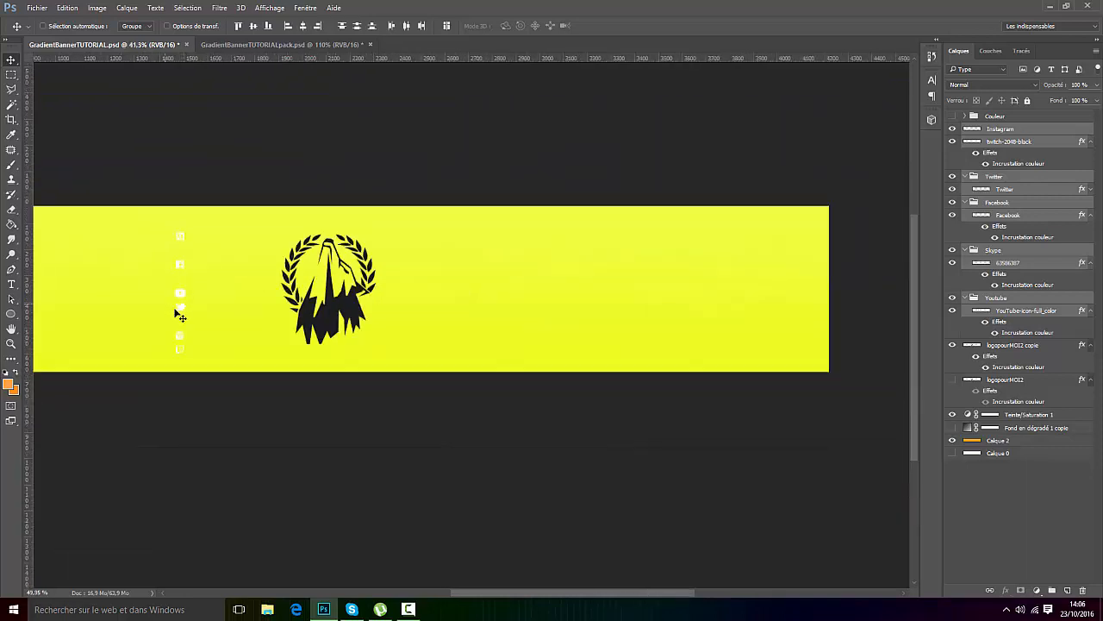
{"action": "scroll", "coordinate": [178, 313], "scroll_direction": "up", "scroll_amount": 3}
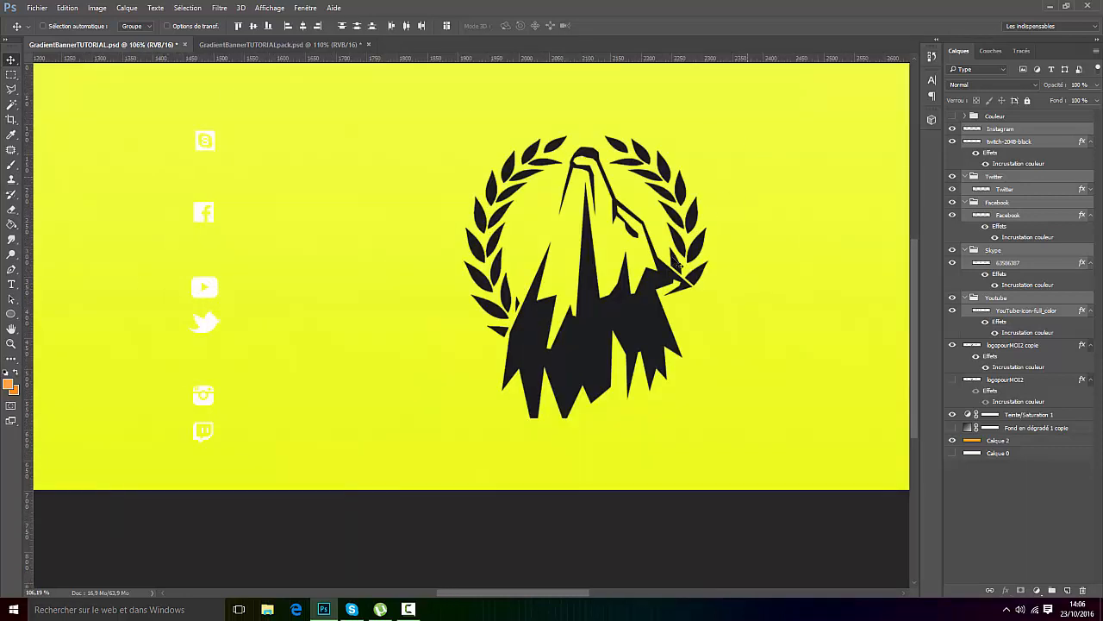
{"action": "key", "text": "ctrl+g"}
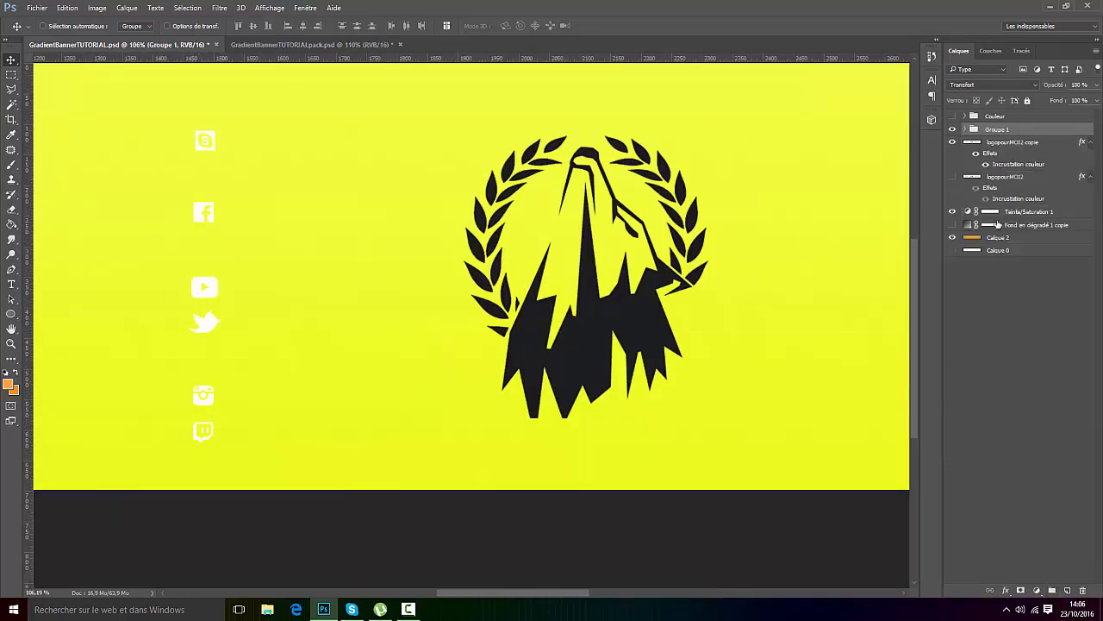
Step: Expand Groupe 1, toggle the Instagram layer's visibility to identify it, and shift the icons closer to the logo
{"action": "left_click", "coordinate": [964, 130]}
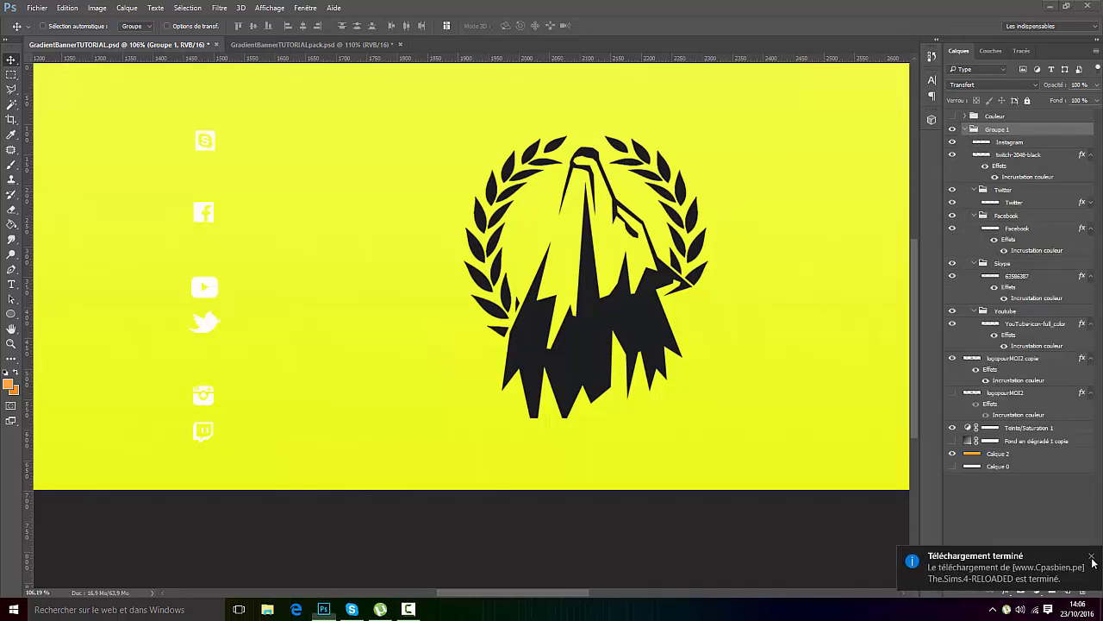
{"action": "left_click", "coordinate": [952, 141]}
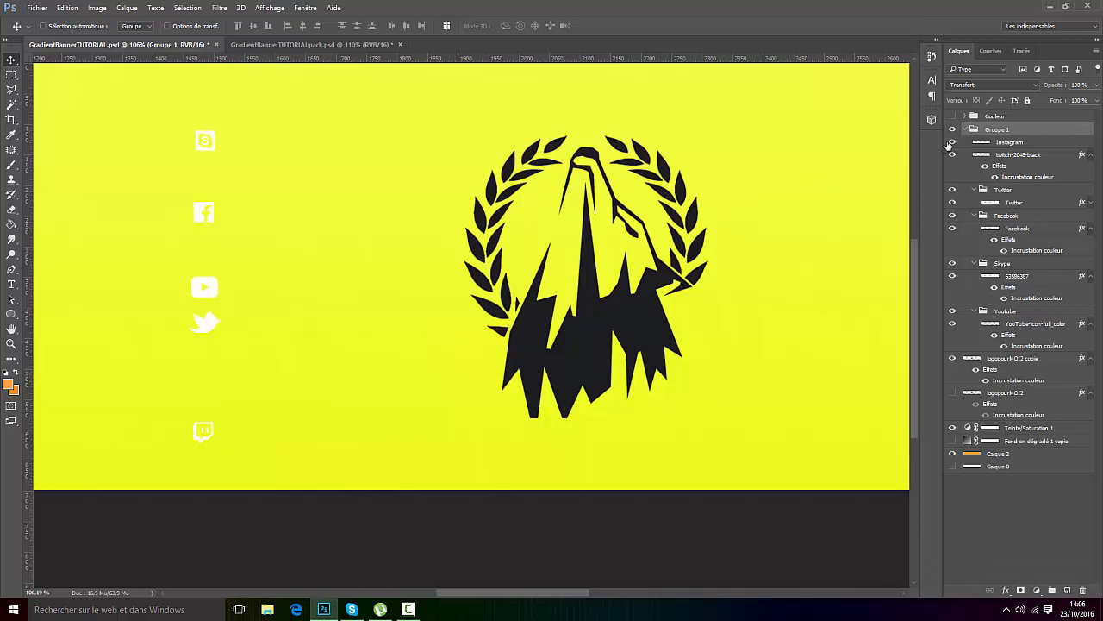
{"action": "left_click", "coordinate": [951, 141]}
{"action": "left_click_drag", "start_coordinate": [195, 414], "coordinate": [376, 220]}
Step: Move the Instagram layer out of Groupe 1 to just above it, and hide the collapsed group
{"action": "left_click", "coordinate": [1017, 142]}
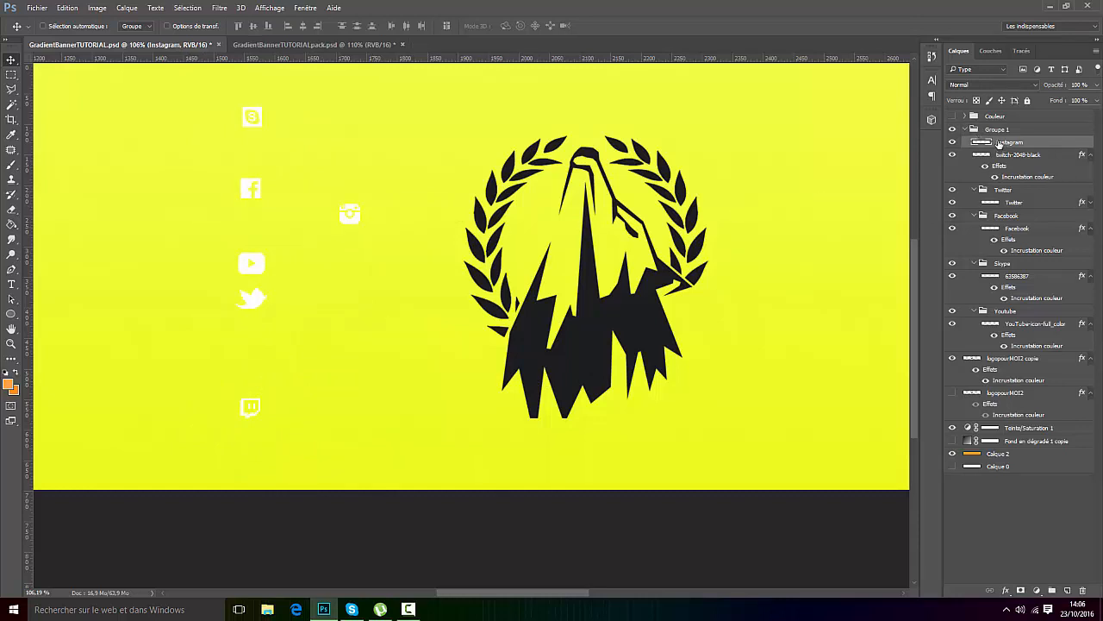
{"action": "left_click_drag", "start_coordinate": [987, 144], "coordinate": [999, 124]}
{"action": "left_click", "coordinate": [962, 142]}
{"action": "left_click", "coordinate": [953, 141]}
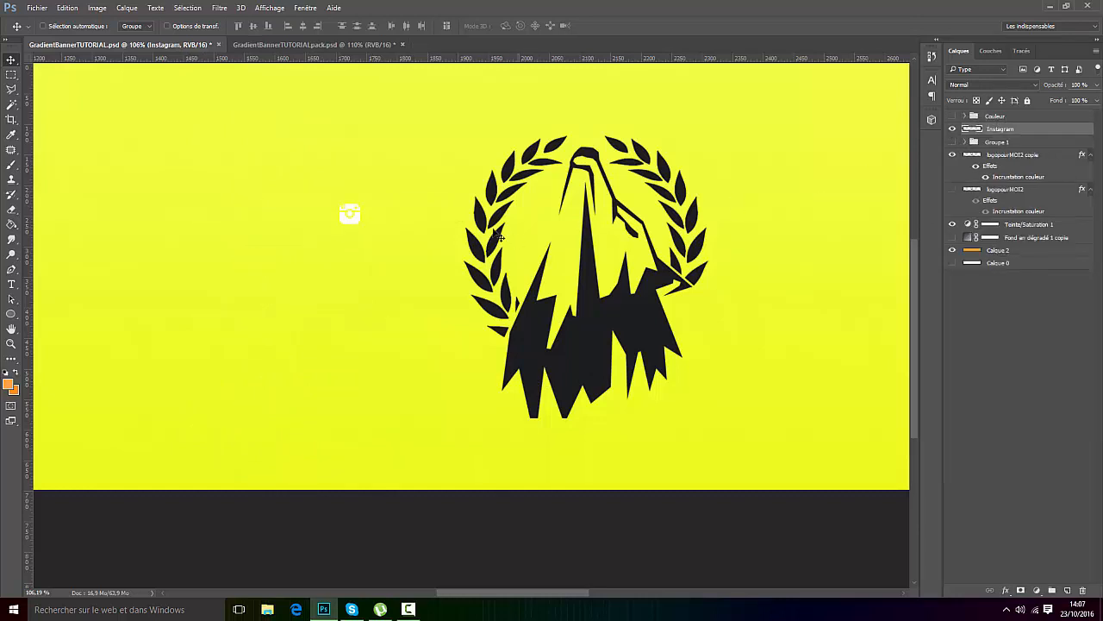
Step: Reposition the Instagram icon lower and farther from the logo, near the banner's mid-height
{"action": "scroll", "coordinate": [482, 240], "scroll_direction": "down", "scroll_amount": 2}
{"action": "left_click_drag", "start_coordinate": [409, 253], "coordinate": [382, 305]}
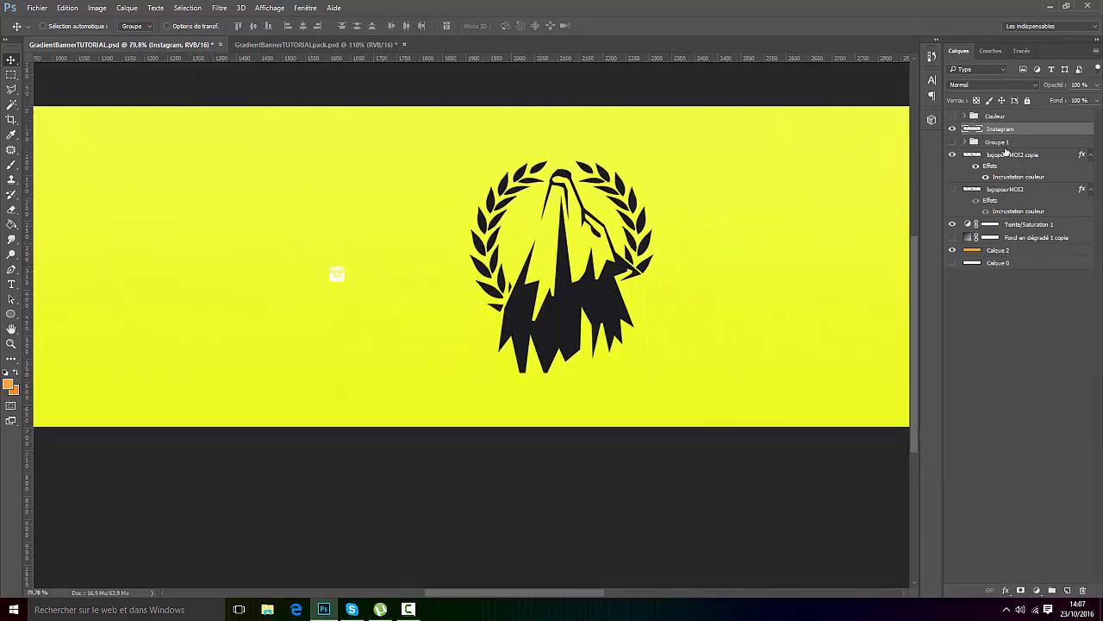
Step: Copy the hex colour 1b1e1f from the logopourMOI2 copie layer's colour overlay
{"action": "double_click", "coordinate": [1015, 178]}
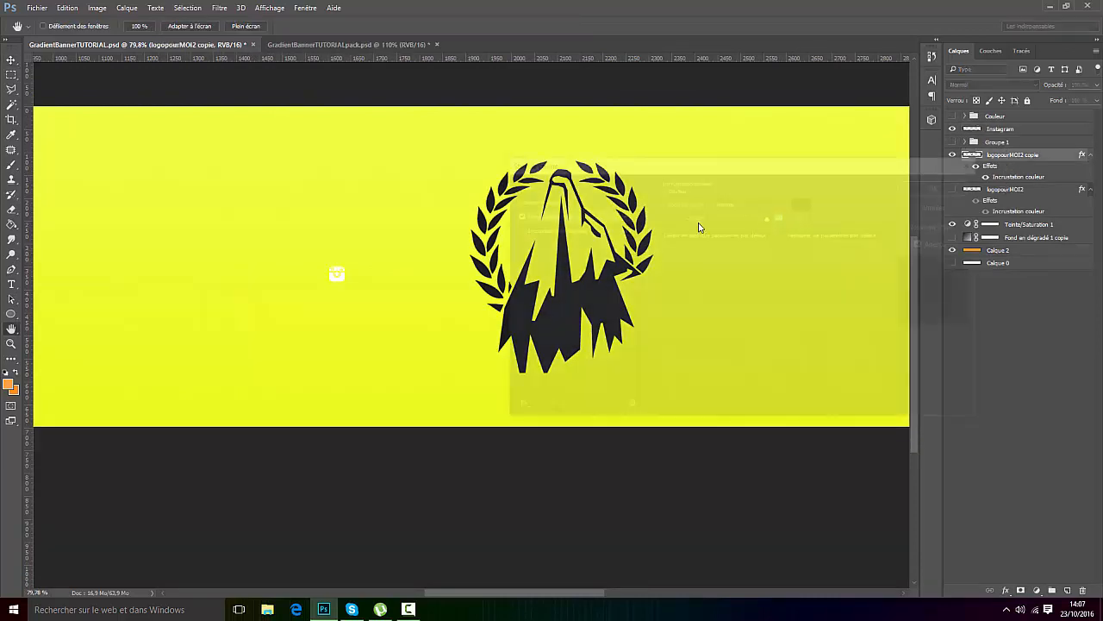
{"action": "left_click", "coordinate": [800, 204]}
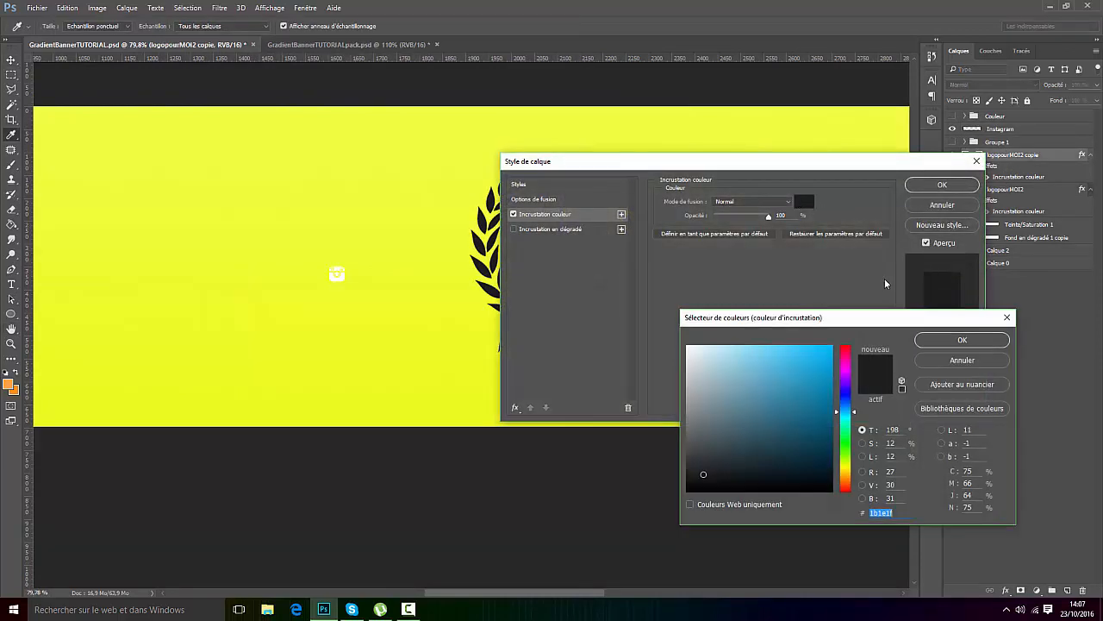
{"action": "left_click", "coordinate": [963, 338]}
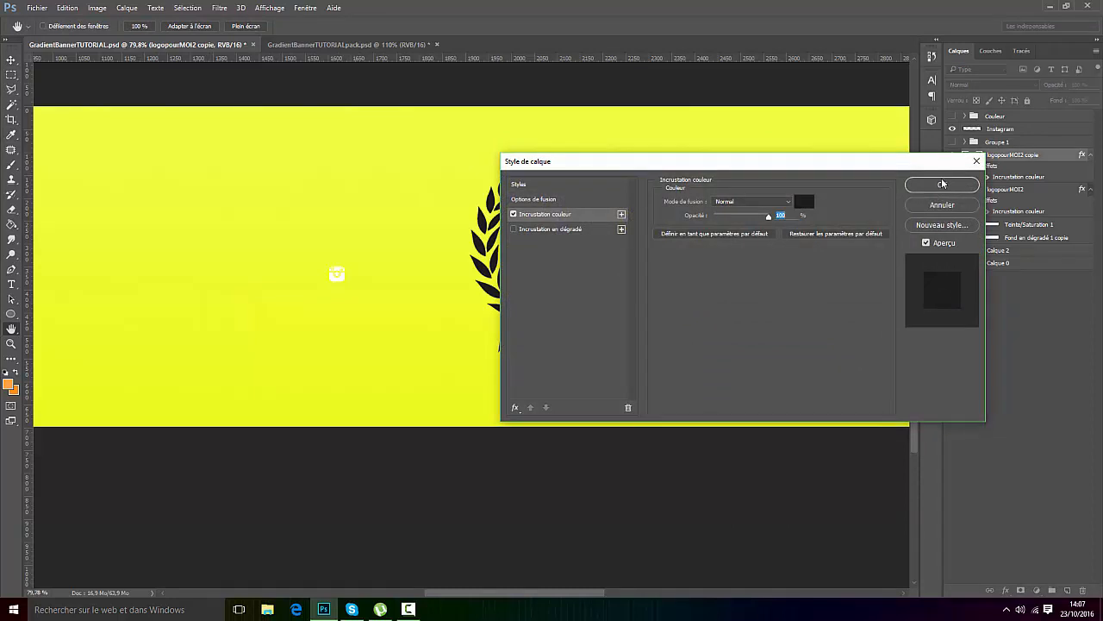
{"action": "left_click", "coordinate": [942, 185]}
Step: Add a colour overlay of 1b1e1f to the Instagram layer
{"action": "scroll", "coordinate": [357, 285], "scroll_direction": "up", "scroll_amount": 3}
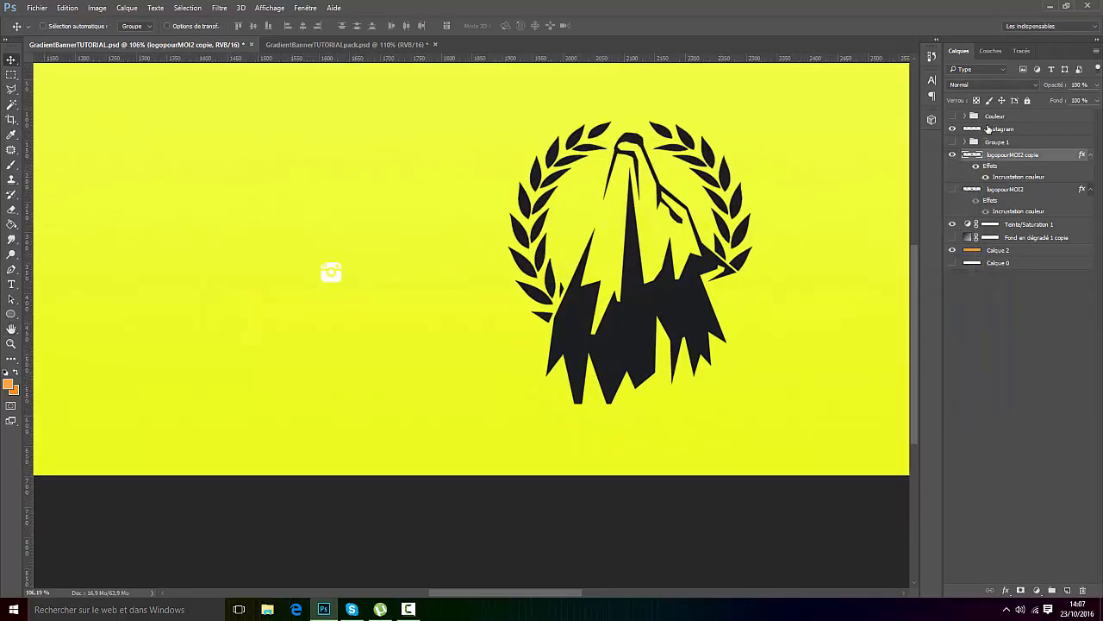
{"action": "right_click", "coordinate": [991, 129]}
{"action": "left_click", "coordinate": [845, 82]}
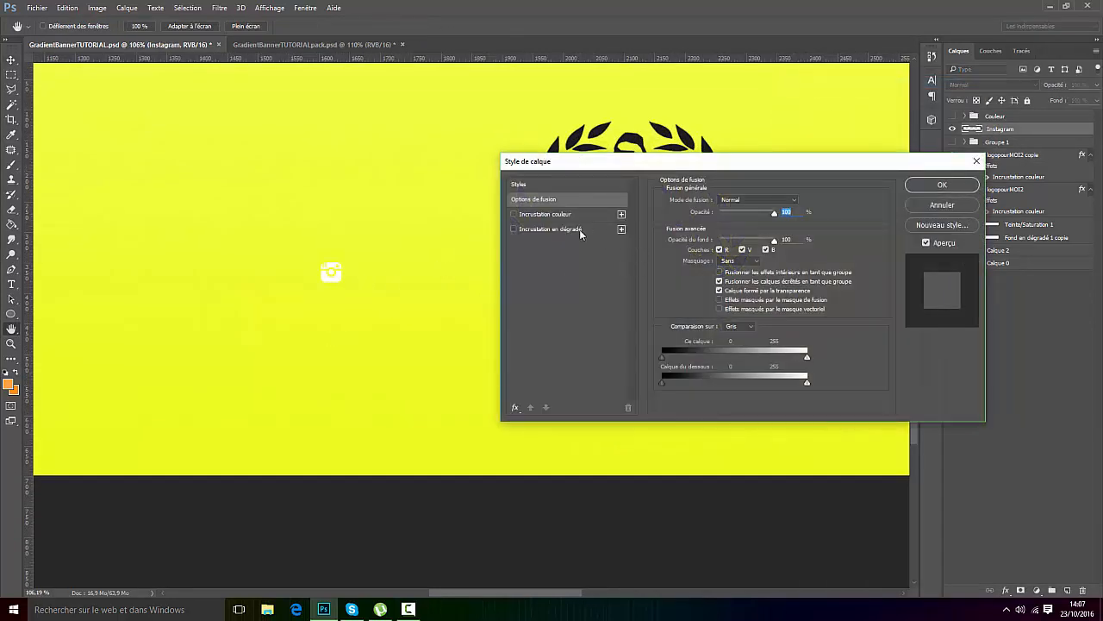
{"action": "left_click", "coordinate": [561, 215]}
{"action": "left_click", "coordinate": [806, 201]}
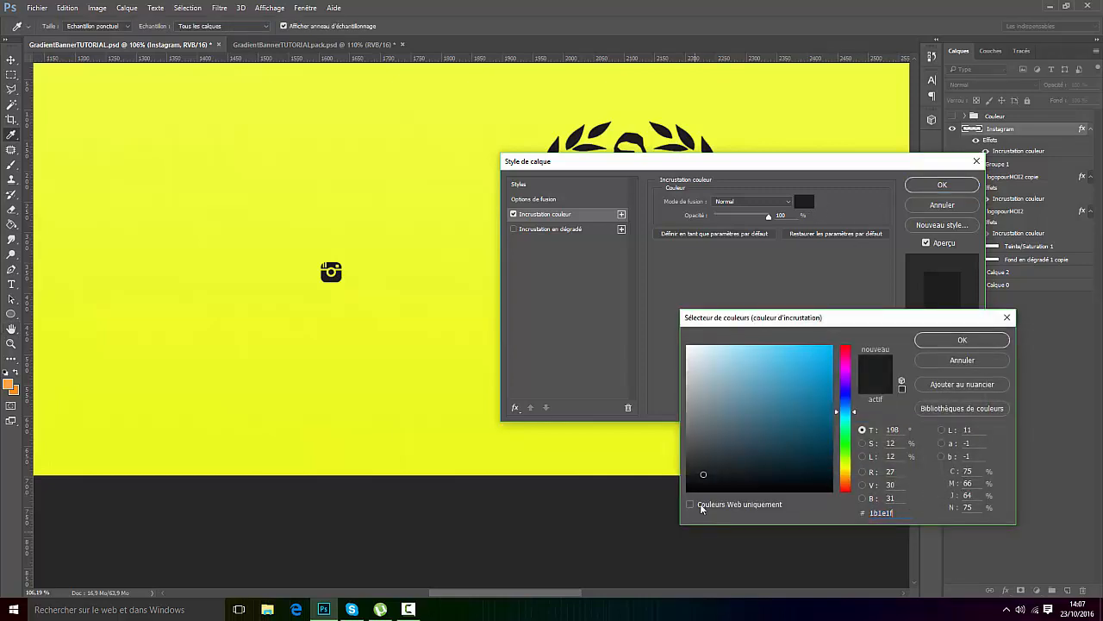
{"action": "left_click", "coordinate": [962, 340]}
{"action": "left_click", "coordinate": [943, 187]}
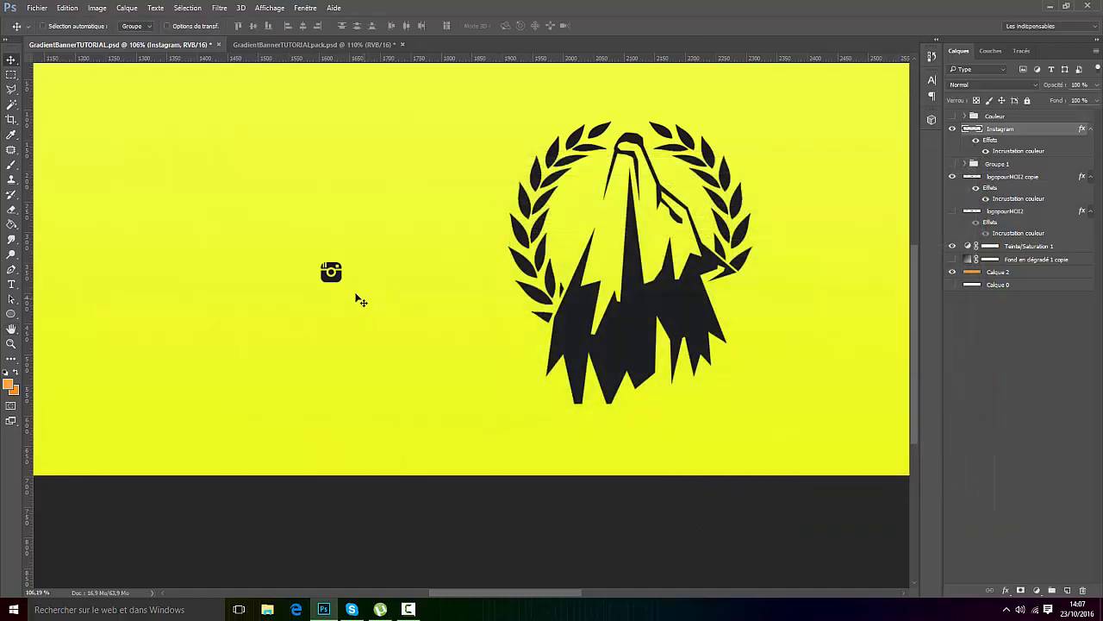
Step: Move the Instagram icon farther from the logo and slightly higher, to about 1500 px across the banner
{"action": "key", "text": "v"}
{"action": "scroll", "coordinate": [360, 299], "scroll_direction": "up", "scroll_amount": 2}
{"action": "left_click_drag", "start_coordinate": [333, 277], "coordinate": [256, 245]}
{"action": "scroll", "coordinate": [255, 246], "scroll_direction": "up", "scroll_amount": 1}
Step: Create a text box beside the Instagram icon and enter INSTAGRAM in 6 pt BEYNO
{"action": "left_click", "coordinate": [14, 285]}
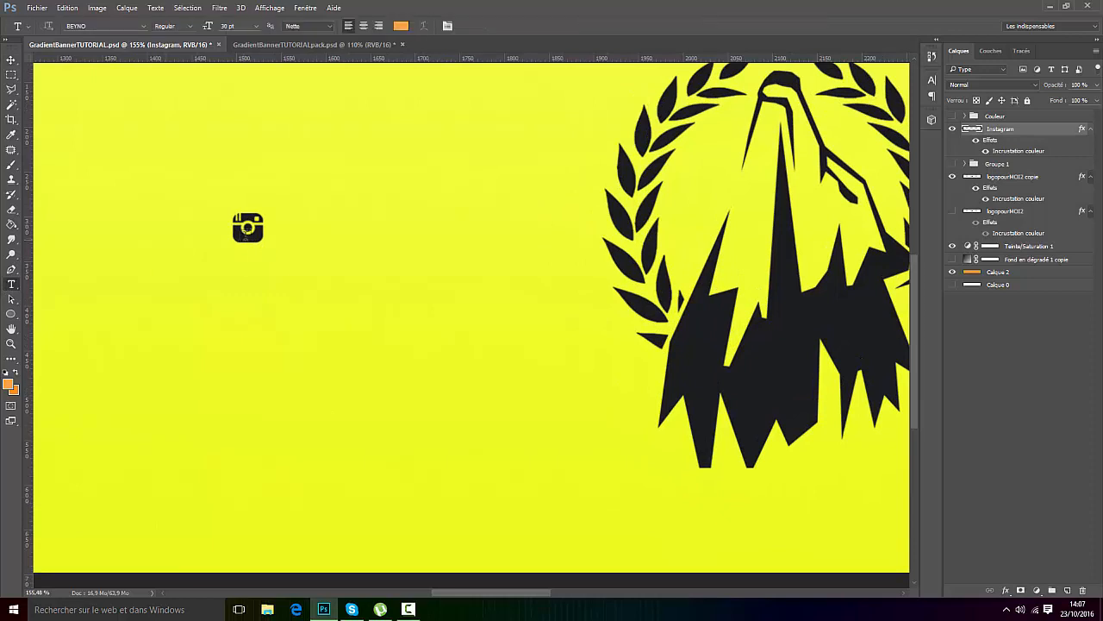
{"action": "left_click_drag", "start_coordinate": [276, 219], "coordinate": [551, 274]}
{"action": "scroll", "coordinate": [325, 225], "scroll_direction": "up", "scroll_amount": 3}
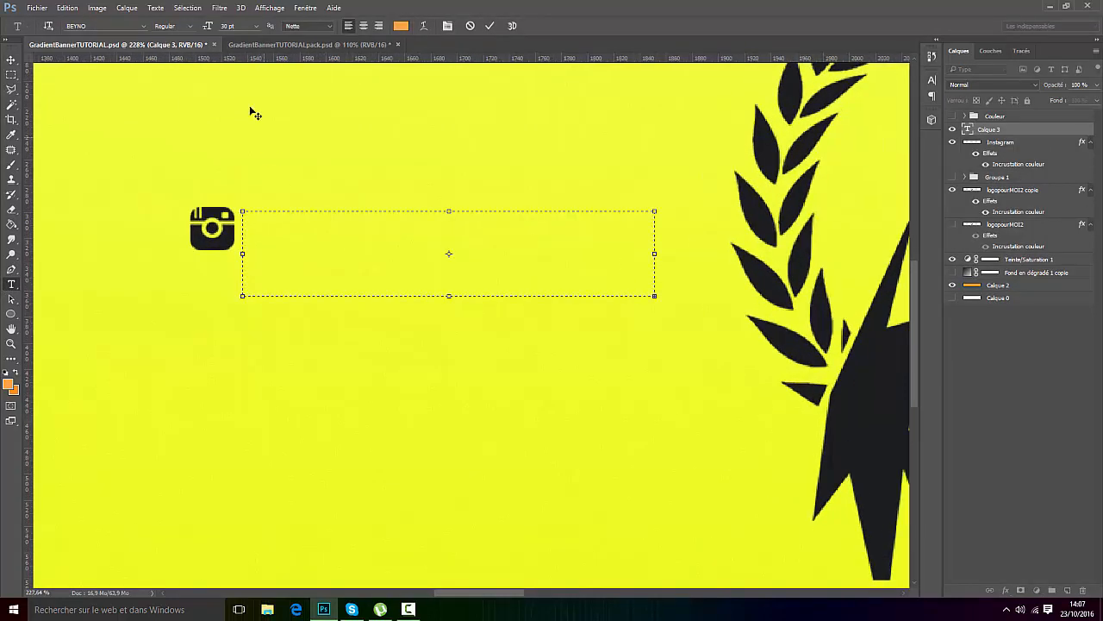
{"action": "type", "text": "18"}
{"action": "key", "text": "Return"}
{"action": "left_click", "coordinate": [209, 26]}
{"action": "type", "text": "INSTAGRAM"}
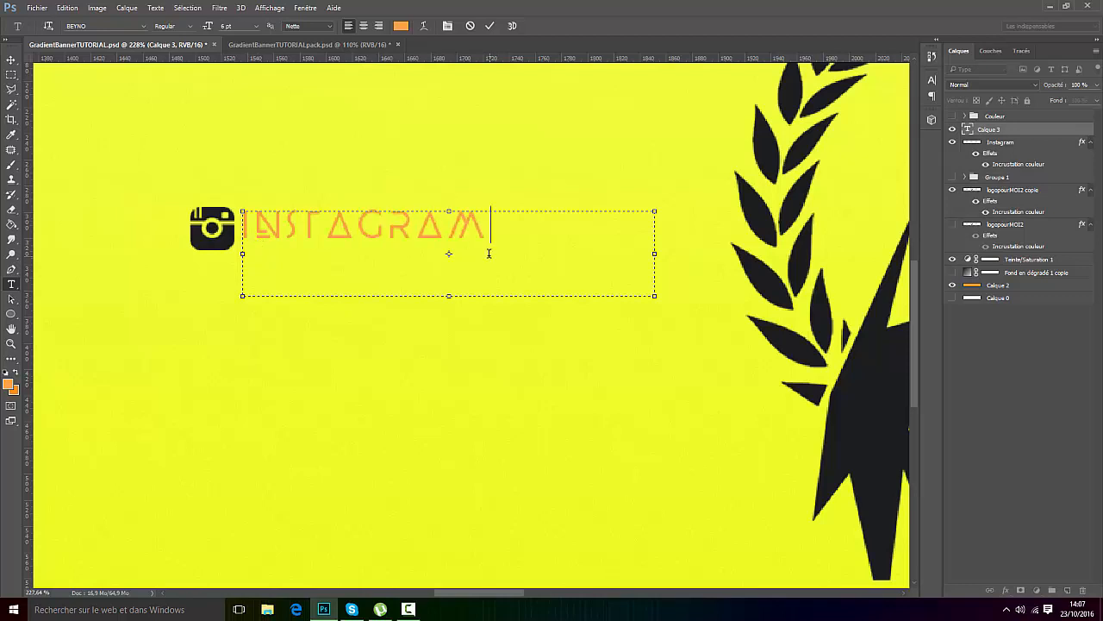
Step: Recolour the INSTAGRAM text to 1b1e1f by sampling the dark Instagram icon
{"action": "left_click_drag", "start_coordinate": [489, 253], "coordinate": [312, 124]}
{"action": "left_click", "coordinate": [403, 30]}
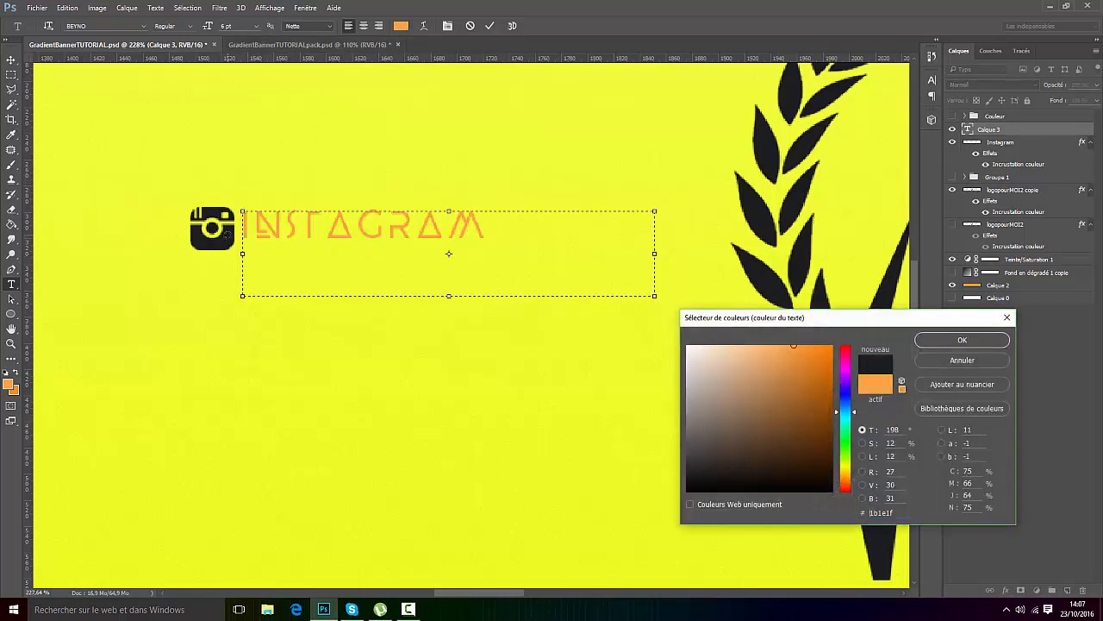
{"action": "left_click", "coordinate": [198, 238]}
{"action": "left_click", "coordinate": [939, 345]}
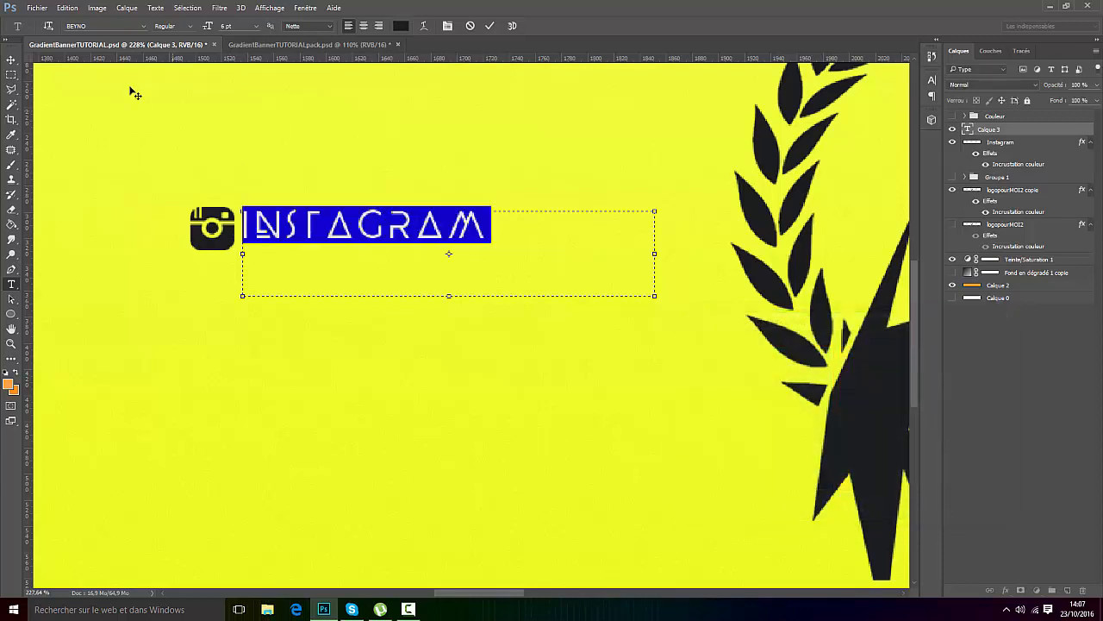
Step: Change the INSTAGRAM text's font to Myriad Pro Regular
{"action": "left_click", "coordinate": [105, 25]}
{"action": "type", "text": "MYRIAD"}
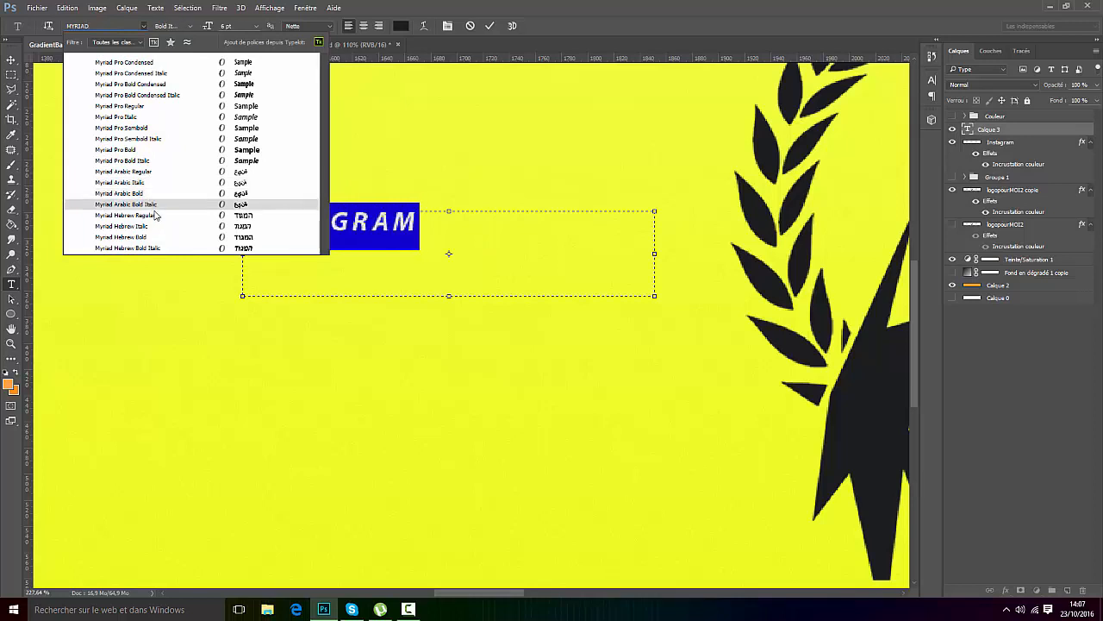
{"action": "left_click", "coordinate": [145, 106]}
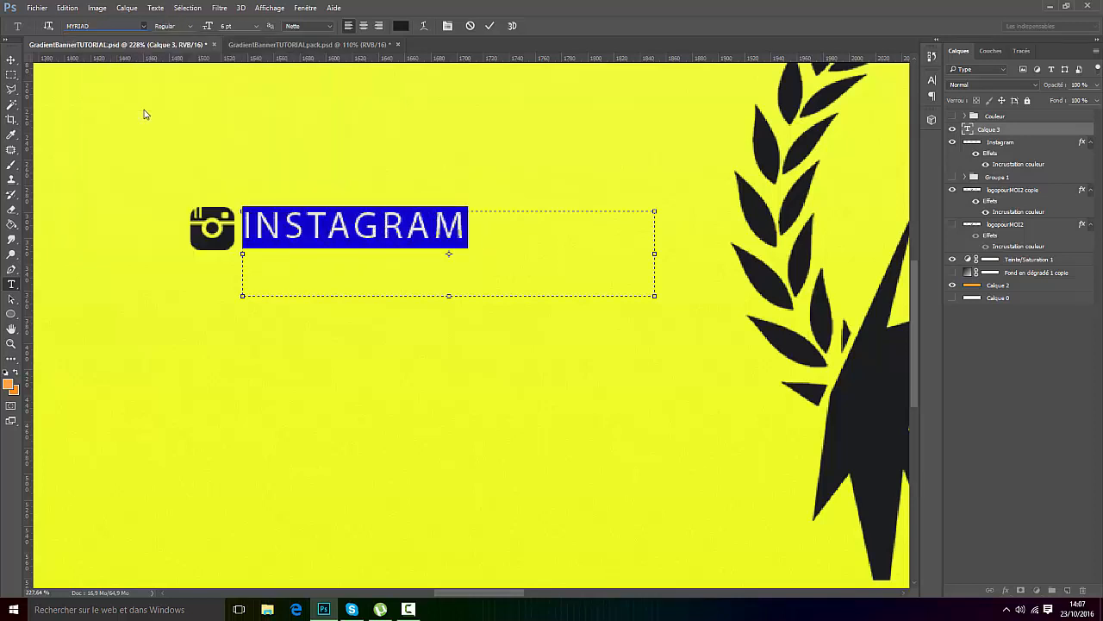
Step: Set the INSTAGRAM text size to 5 pt and nudge its text box slightly down and away from the icon
{"action": "left_click_drag", "start_coordinate": [505, 242], "coordinate": [242, 231]}
{"action": "left_click", "coordinate": [226, 26]}
{"action": "type", "text": "5"}
{"action": "key", "text": "Return"}
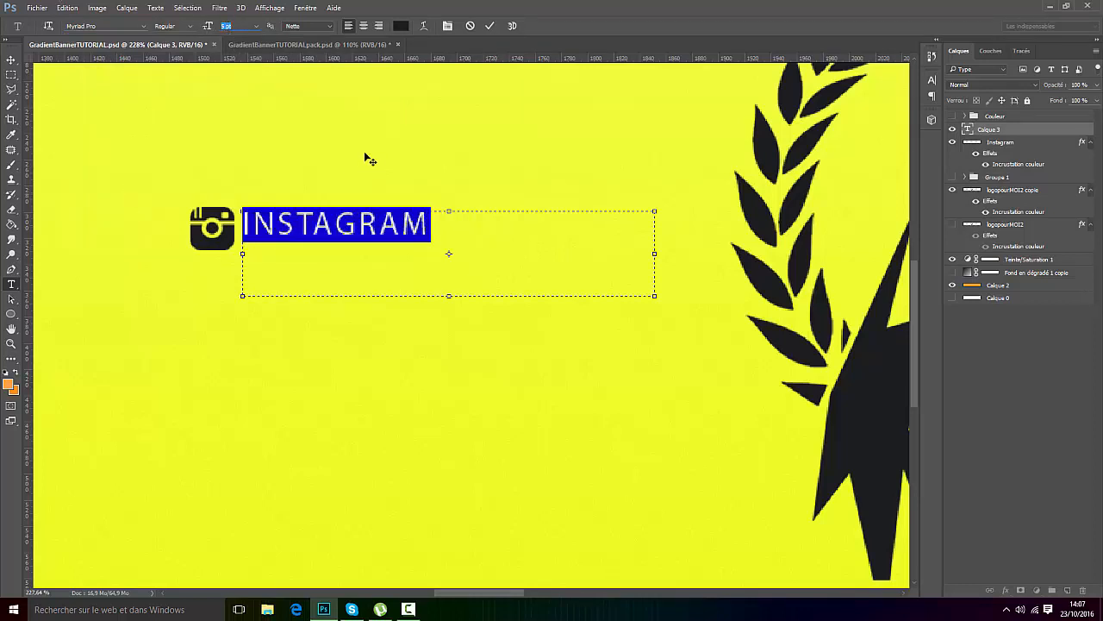
{"action": "left_click", "coordinate": [363, 228]}
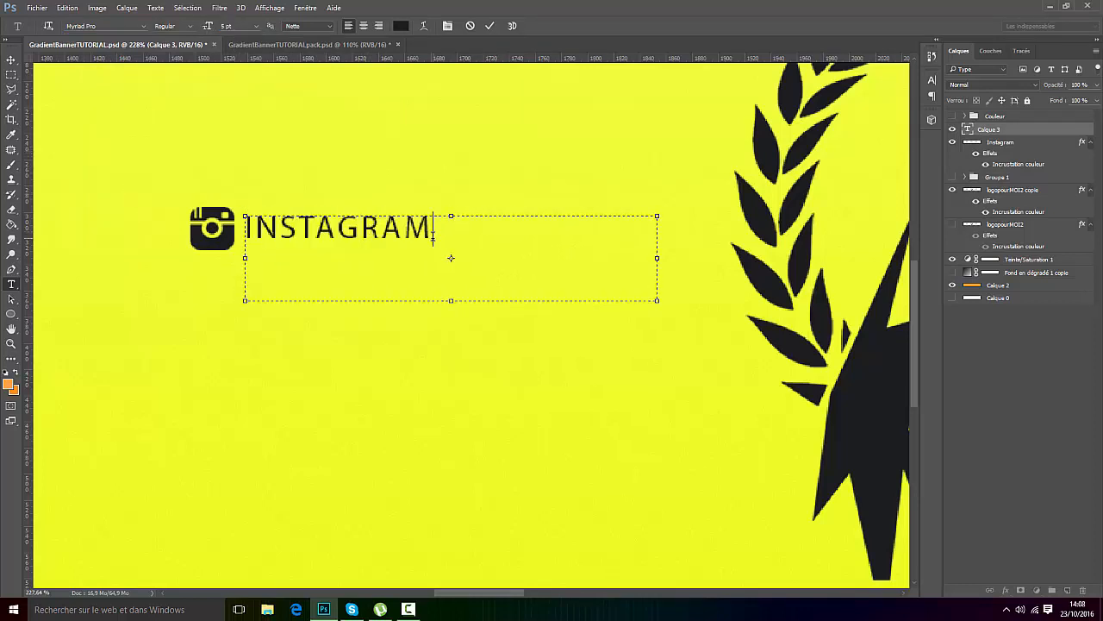
Step: Append /GFXCRASH to the INSTAGRAM text beside the Instagram icon
{"action": "type", "text": "/GFXC"}
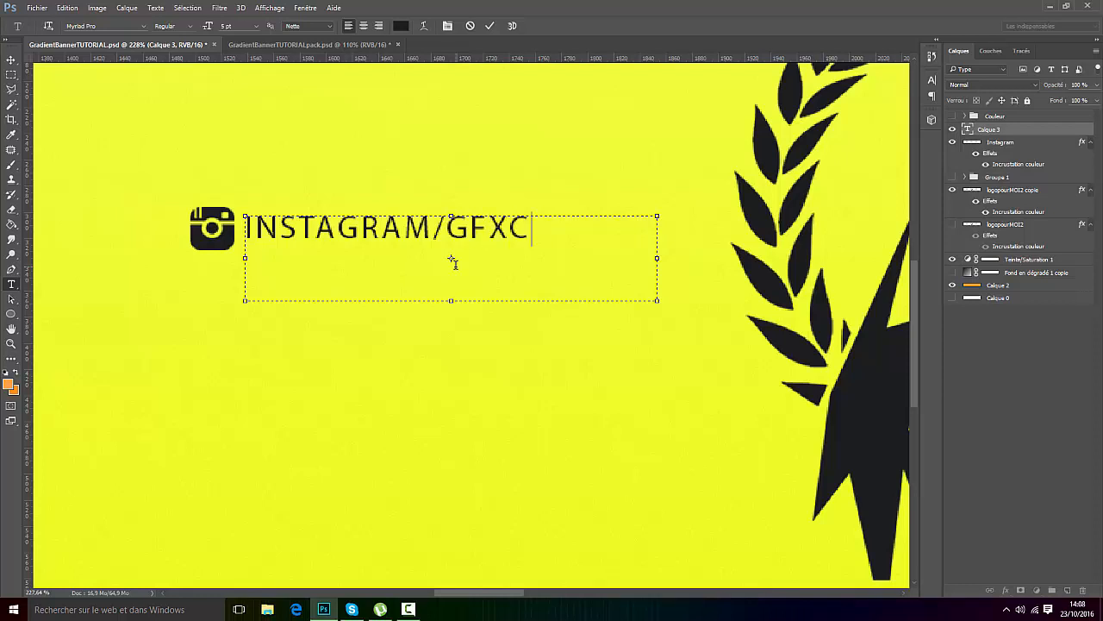
{"action": "key", "text": "BackSpace"}
{"action": "type", "text": "CRASH"}
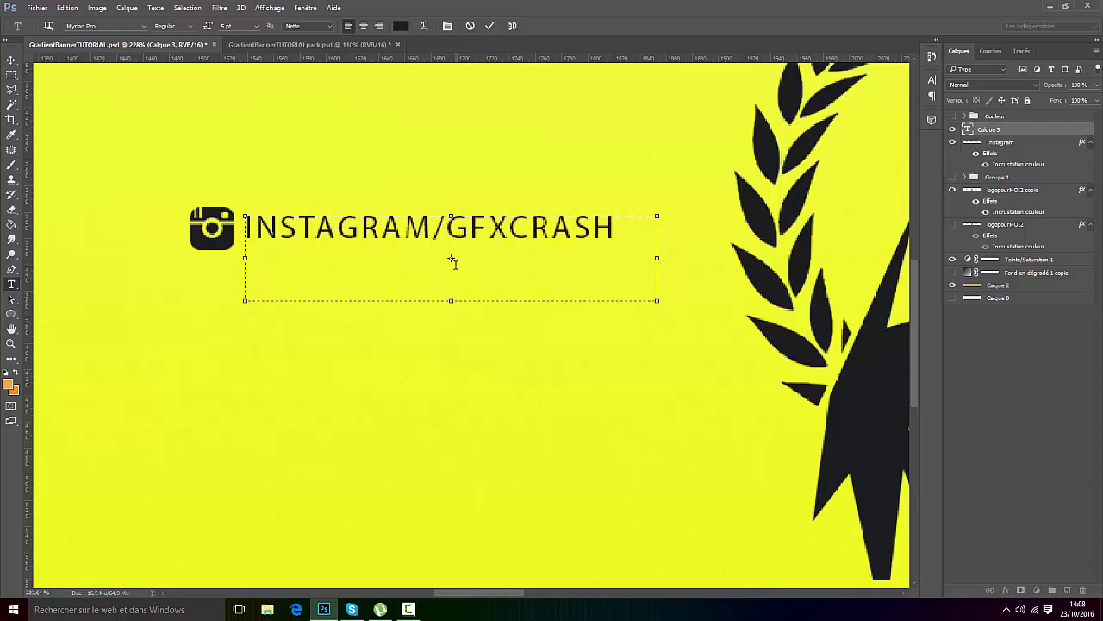
Step: Set the GFXCRASH part of the label to Semibold Italic and shrink the text box to fit the text
{"action": "left_click_drag", "start_coordinate": [617, 229], "coordinate": [449, 229]}
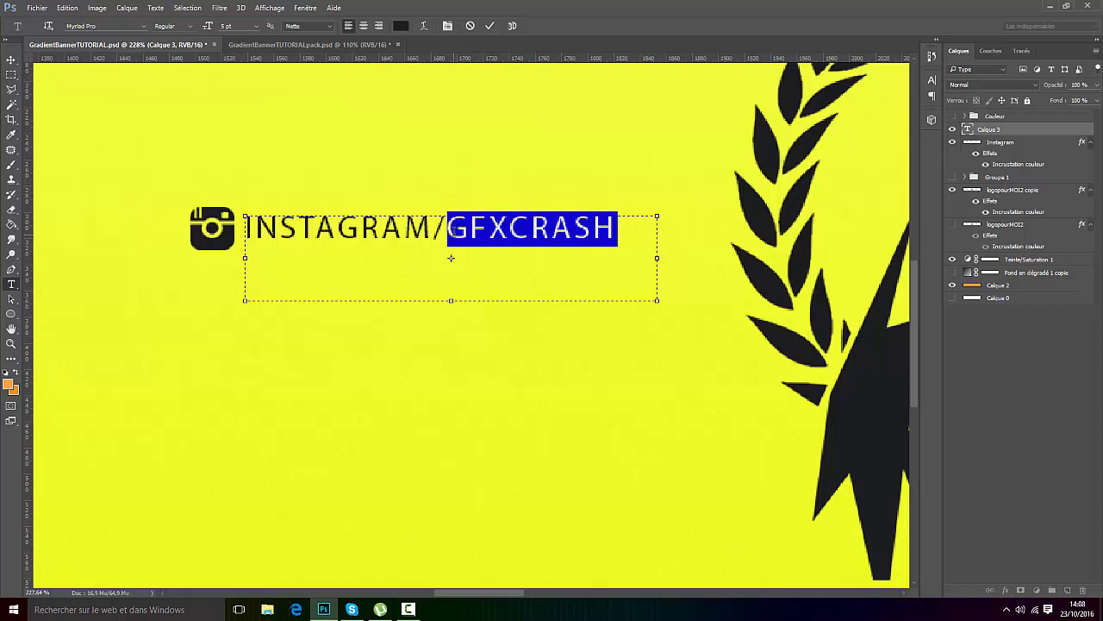
{"action": "left_click", "coordinate": [191, 27]}
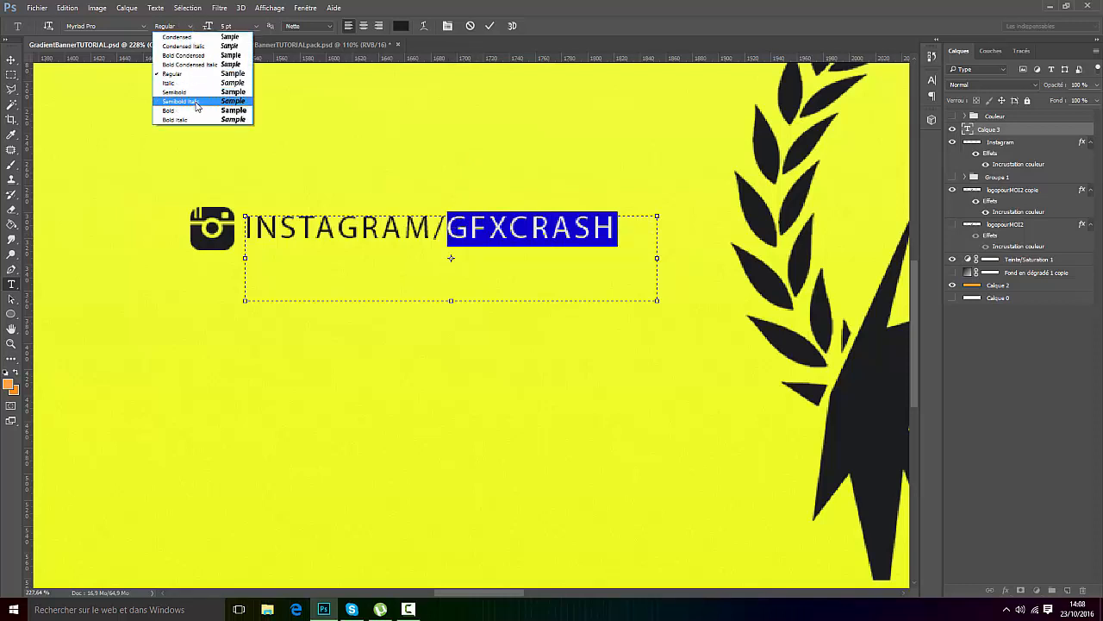
{"action": "left_click", "coordinate": [196, 102]}
{"action": "left_click", "coordinate": [586, 243]}
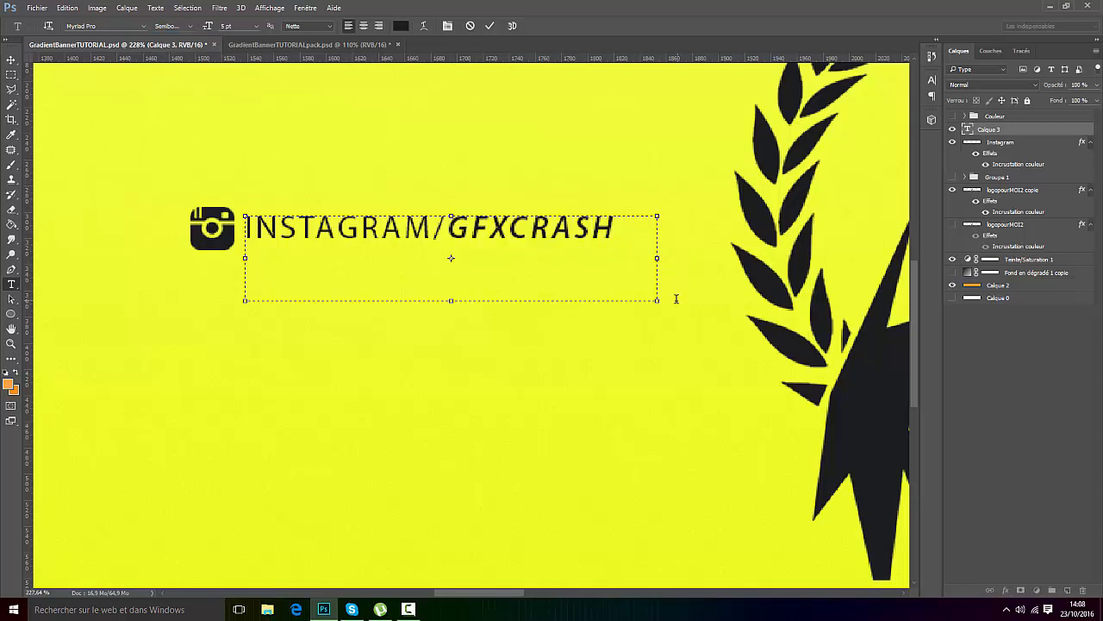
{"action": "left_click_drag", "start_coordinate": [659, 302], "coordinate": [617, 235]}
{"action": "left_click", "coordinate": [489, 25]}
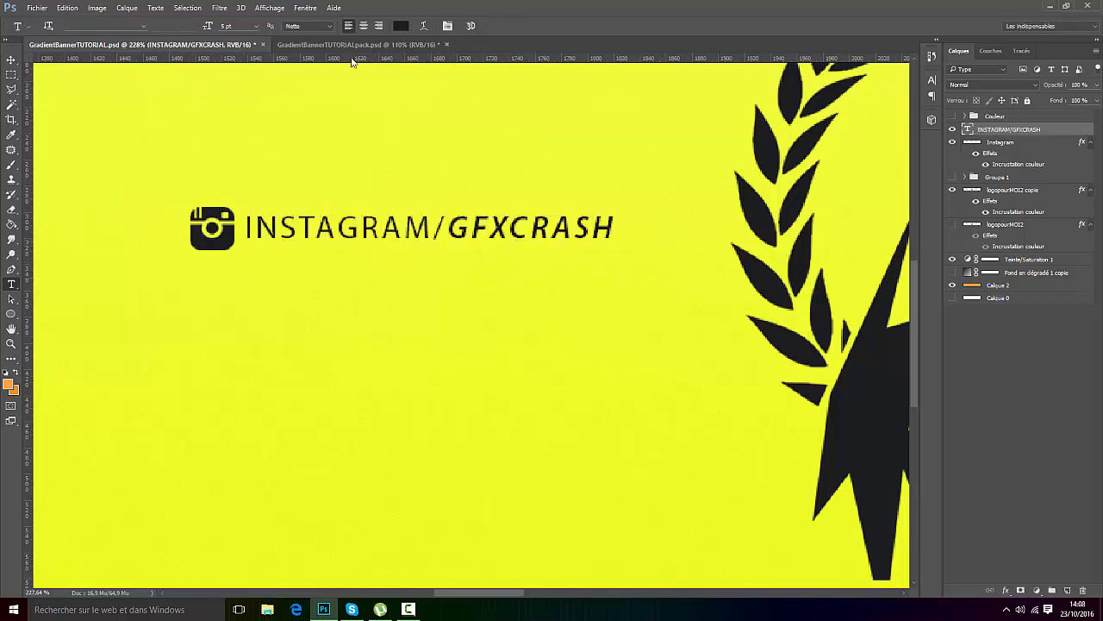
Step: Show the guides and move the Instagram icon down so it is centred on the horizontal guide
{"action": "left_click", "coordinate": [261, 6]}
{"action": "left_click", "coordinate": [280, 189]}
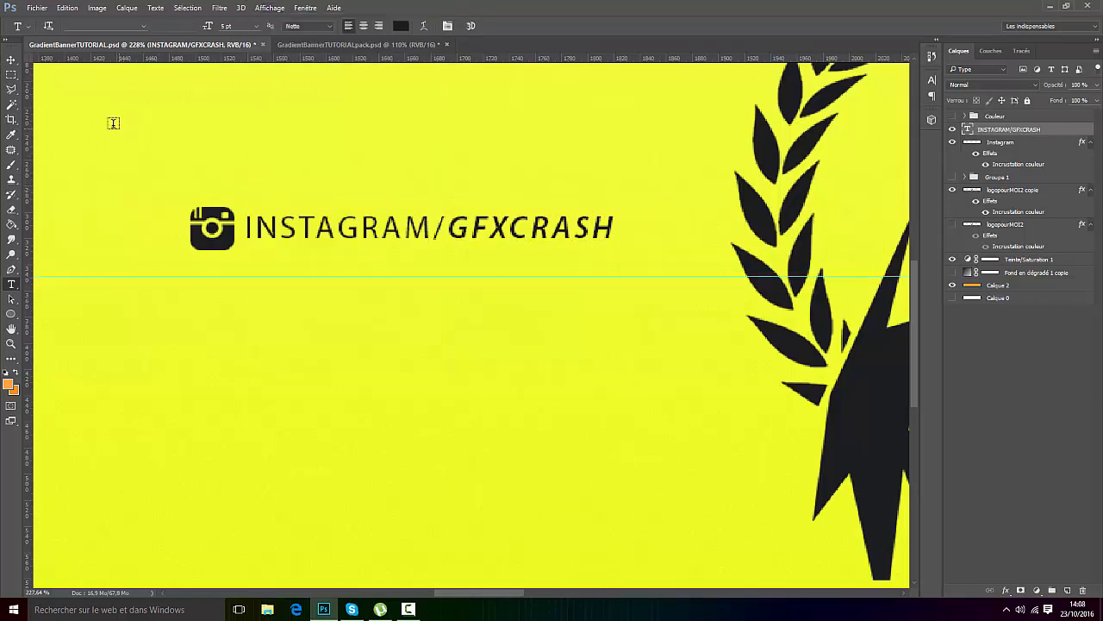
{"action": "left_click", "coordinate": [11, 60]}
{"action": "left_click", "coordinate": [1021, 149]}
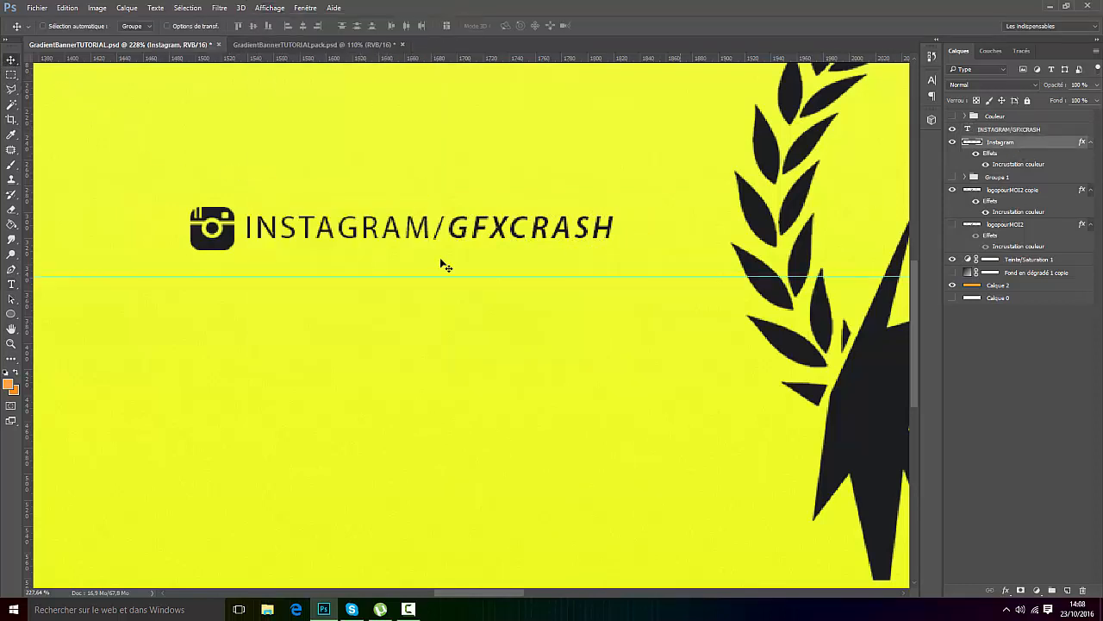
{"action": "left_click_drag", "start_coordinate": [224, 272], "coordinate": [232, 305]}
{"action": "key", "text": "ctrl+t"}
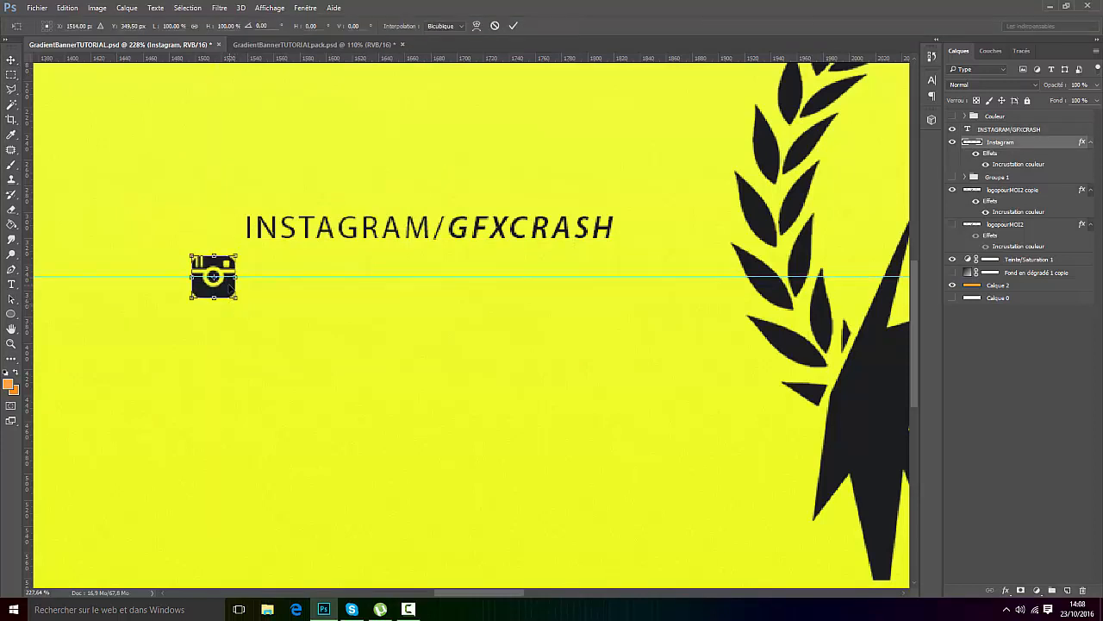
{"action": "left_click", "coordinate": [513, 26]}
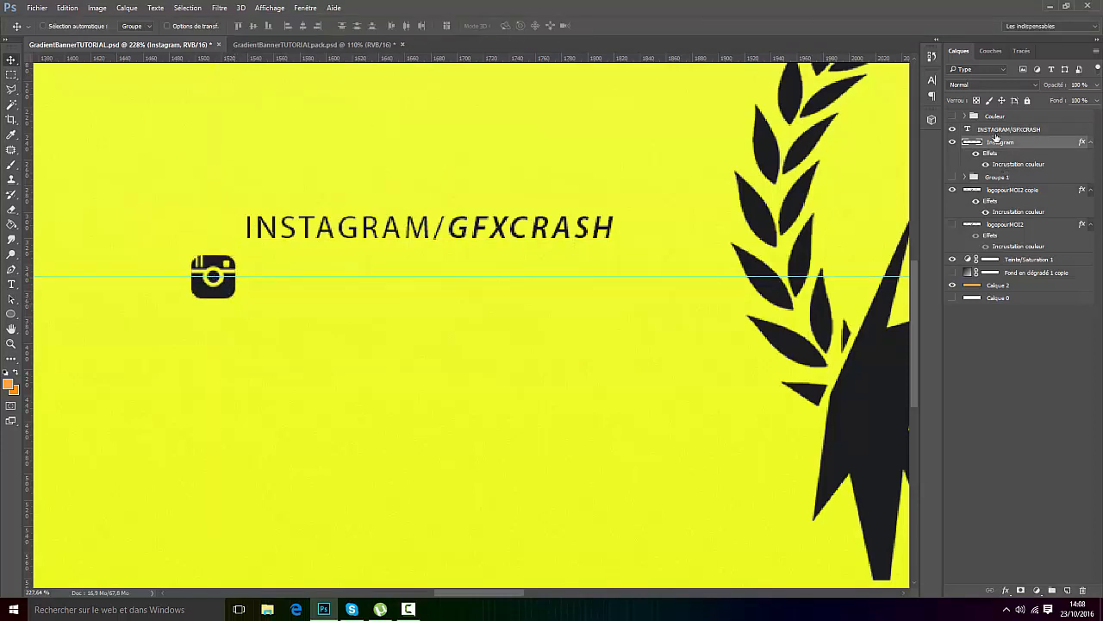
Step: Move the INSTAGRAM/GFXCRASH text down onto the horizontal guide beside its icon and hide the guides
{"action": "left_click", "coordinate": [1009, 129]}
{"action": "left_click_drag", "start_coordinate": [472, 240], "coordinate": [477, 286]}
{"action": "scroll", "coordinate": [476, 286], "scroll_direction": "down", "scroll_amount": 6}
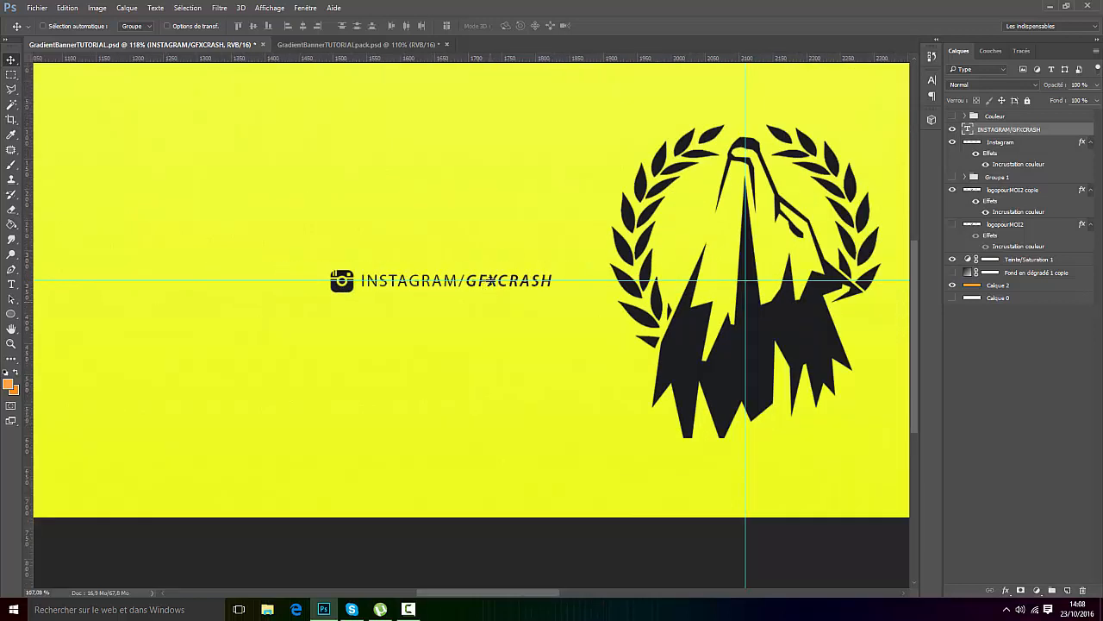
{"action": "left_click", "coordinate": [270, 8]}
{"action": "left_click", "coordinate": [274, 183]}
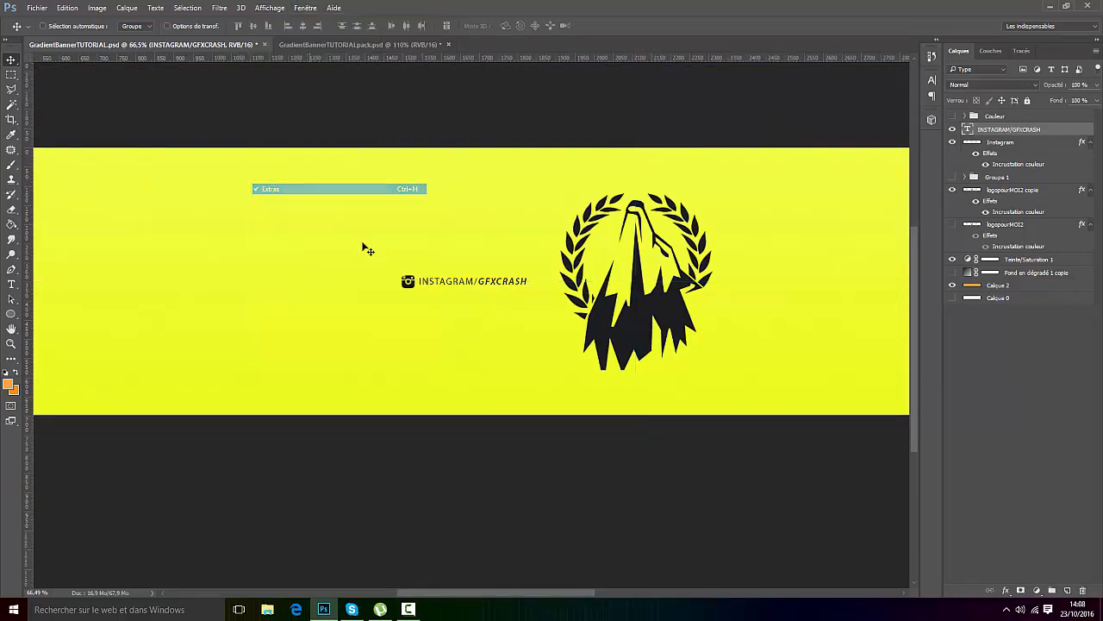
{"action": "scroll", "coordinate": [525, 313], "scroll_direction": "up", "scroll_amount": 2}
{"action": "scroll", "coordinate": [462, 263], "scroll_direction": "up", "scroll_amount": 3}
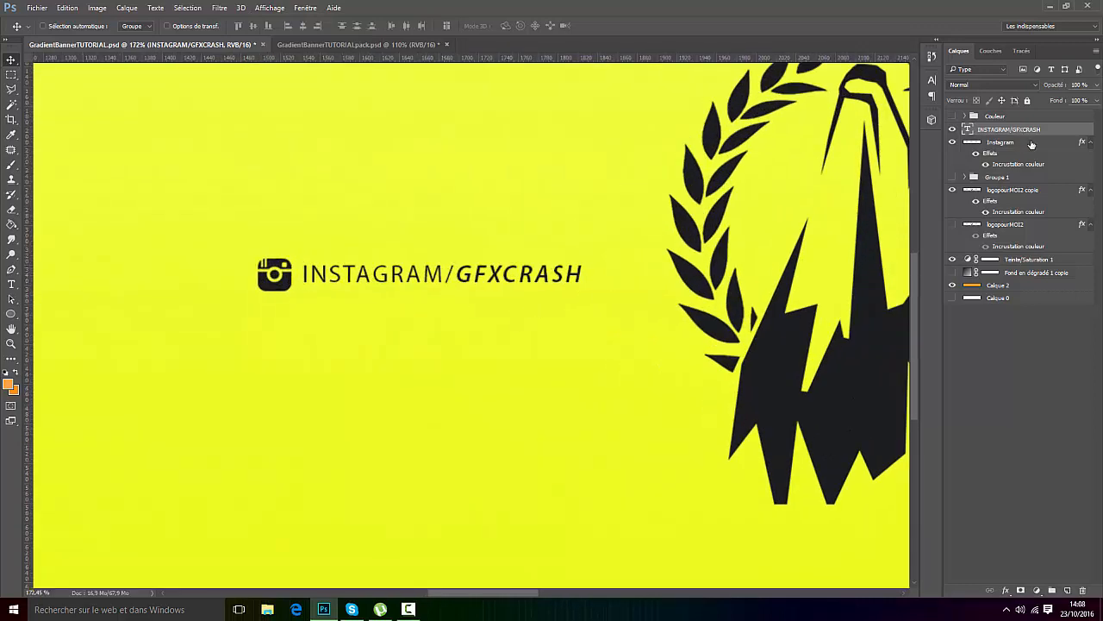
Step: Group the INSTAGRAM/GFXCRASH text layer with the Instagram icon layer and name the group INSTAGRAM
{"action": "left_click", "coordinate": [1000, 143], "text": "shift"}
{"action": "key", "text": "ctrl+g"}
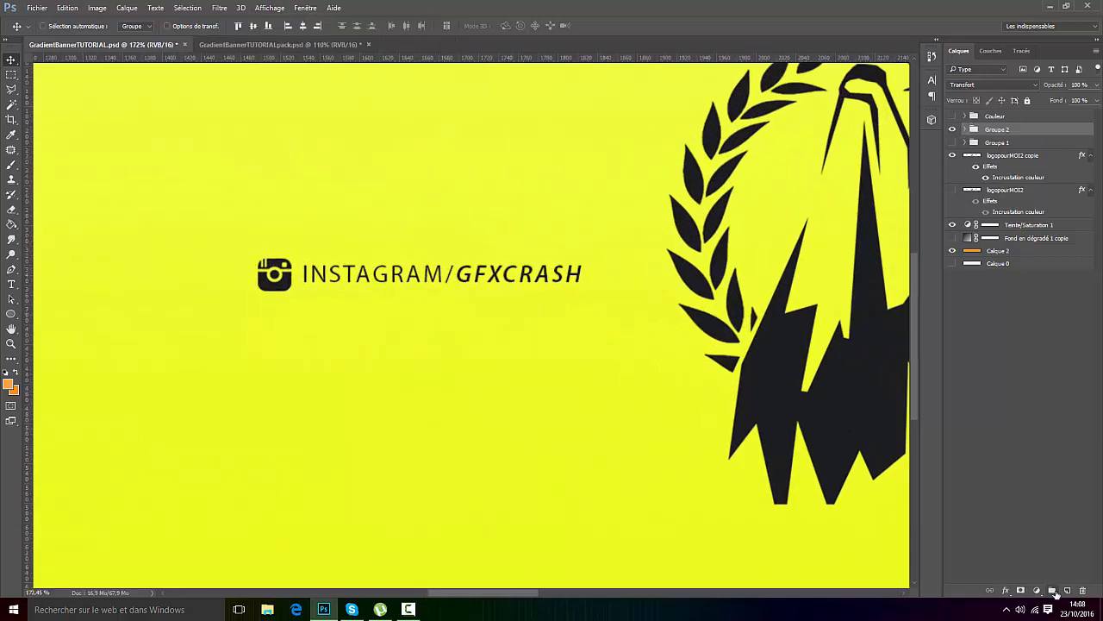
{"action": "double_click", "coordinate": [997, 129]}
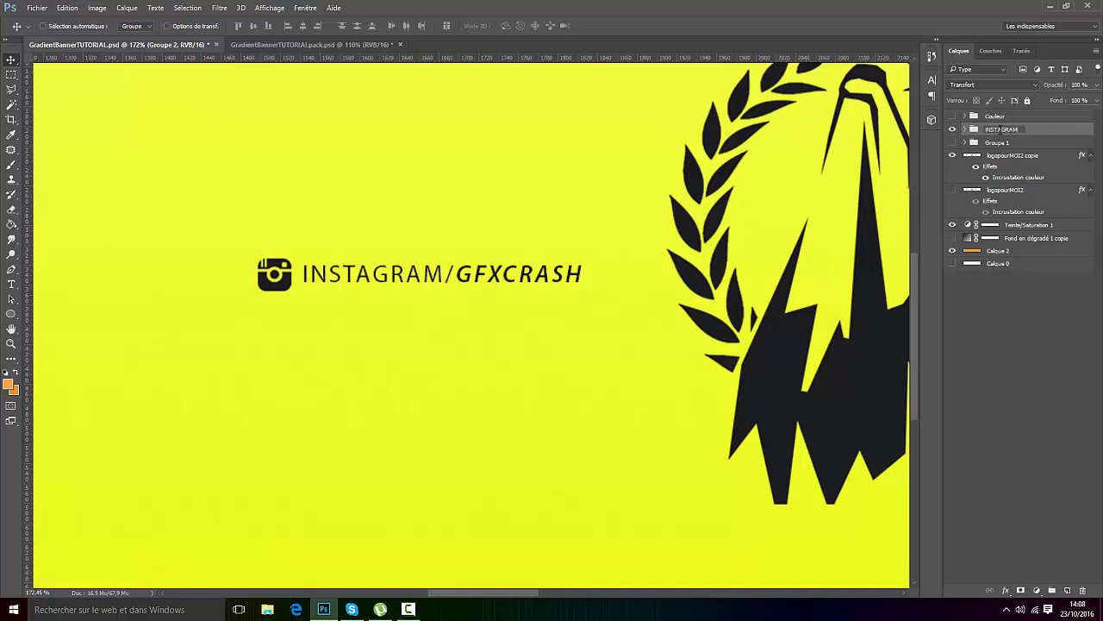
{"action": "type", "text": "INSTAGRAM"}
{"action": "left_click", "coordinate": [953, 554]}
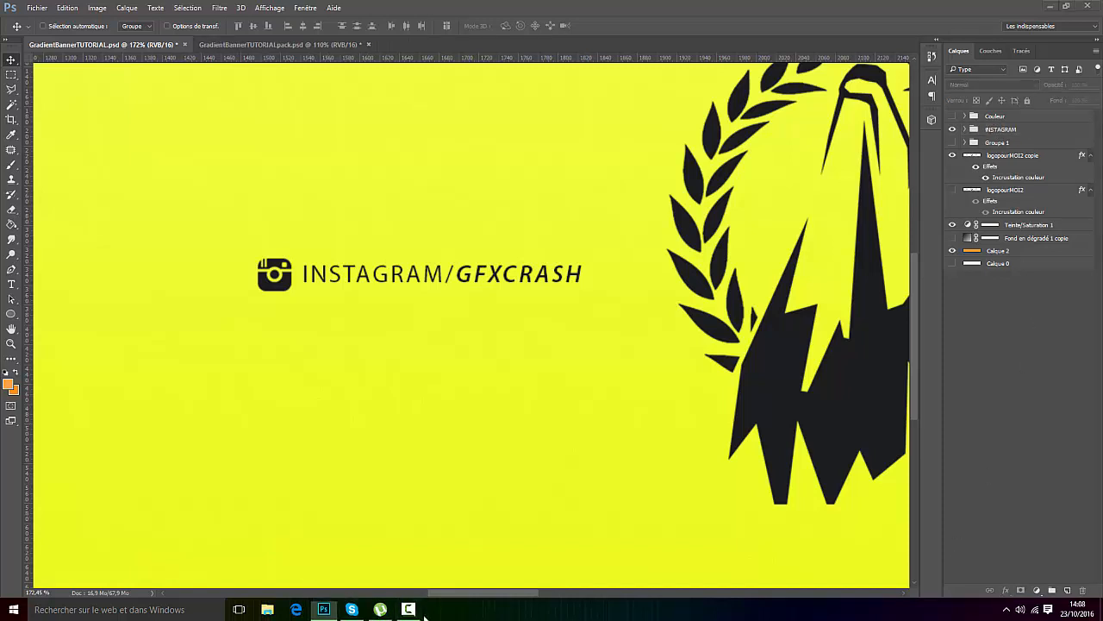
{"action": "left_click", "coordinate": [411, 610]}
{"action": "left_click", "coordinate": [410, 610]}
Step: Duplicate the INSTAGRAM group and move the copy directly below the original label
{"action": "left_click", "coordinate": [1023, 129]}
{"action": "key", "text": "ctrl+j"}
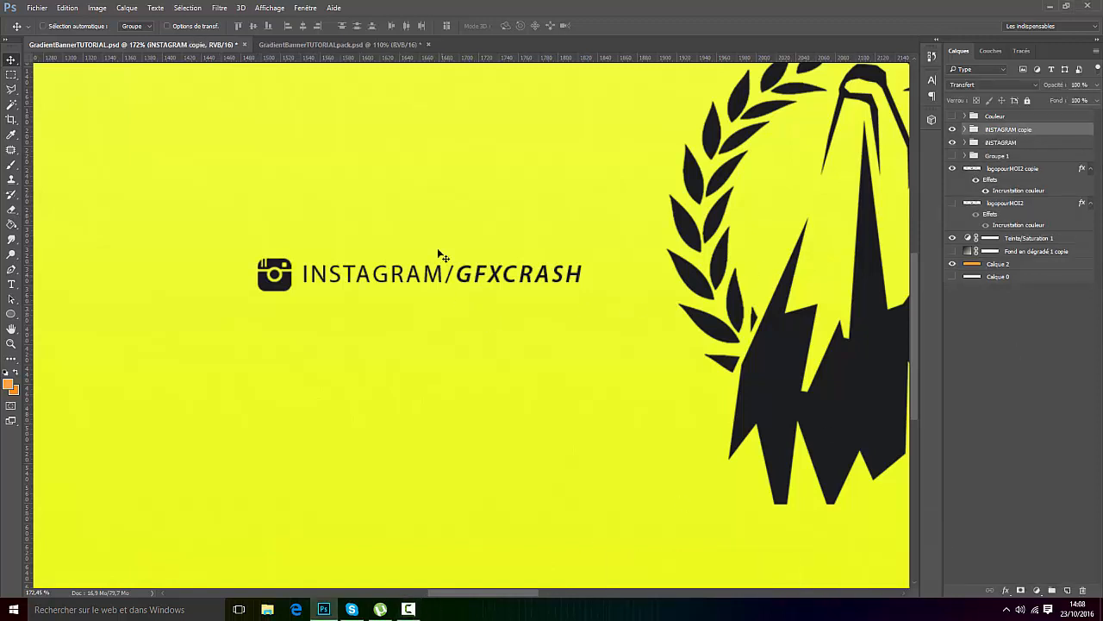
{"action": "left_click_drag", "start_coordinate": [433, 292], "coordinate": [430, 332]}
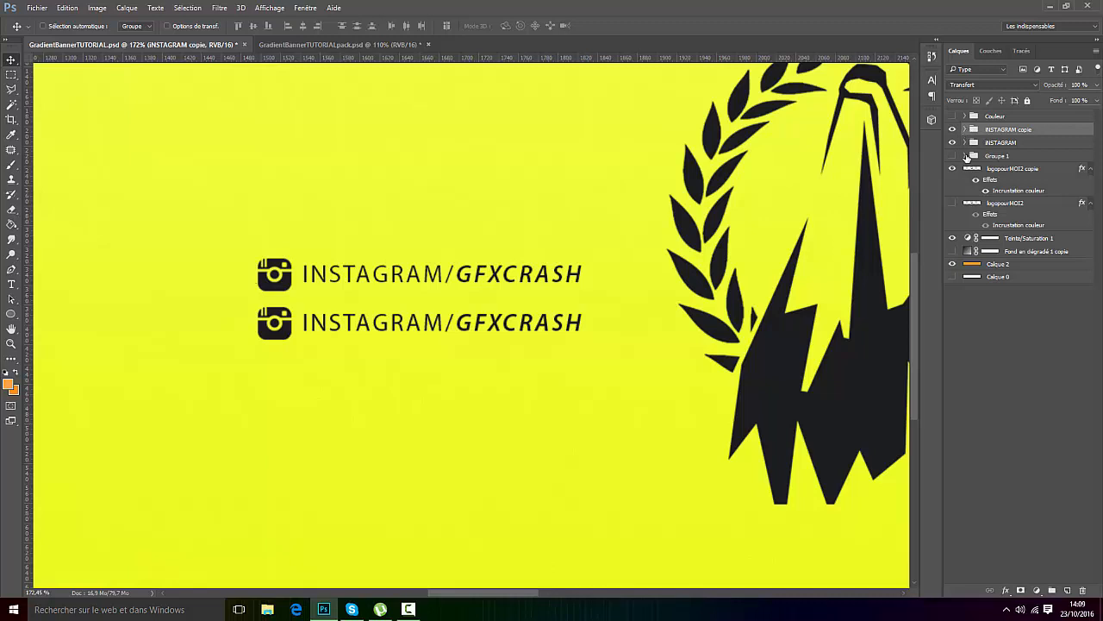
Step: Move the twitch-2048-black layer from Groupe 1 into the INSTAGRAM copie group and place the Twitch icon over the lower Instagram icon
{"action": "left_click", "coordinate": [966, 155]}
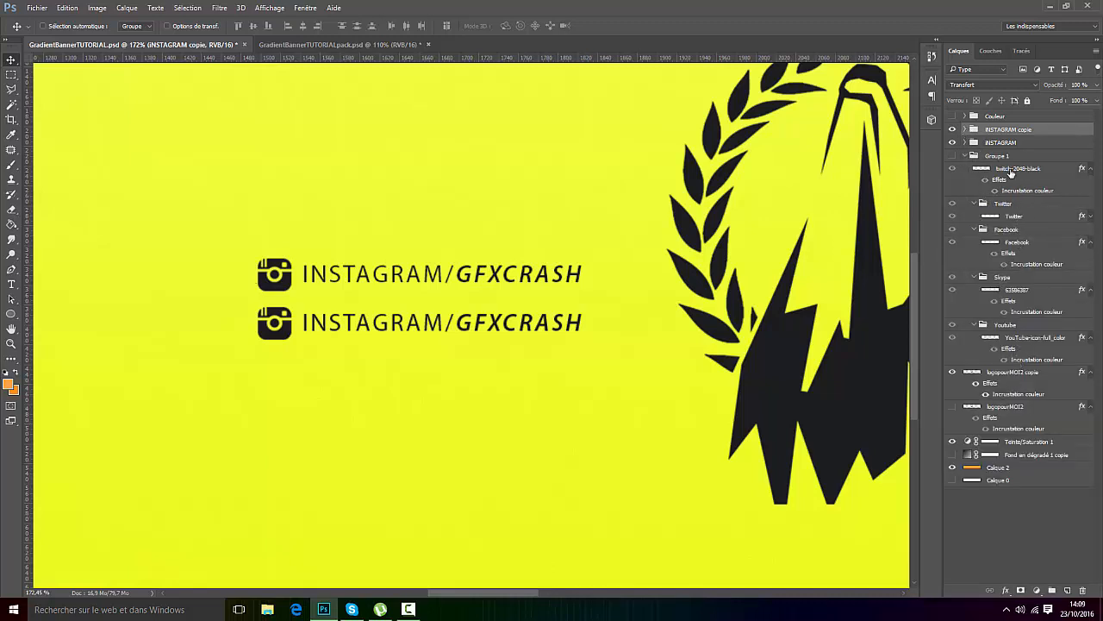
{"action": "left_click_drag", "start_coordinate": [1016, 171], "coordinate": [1009, 131]}
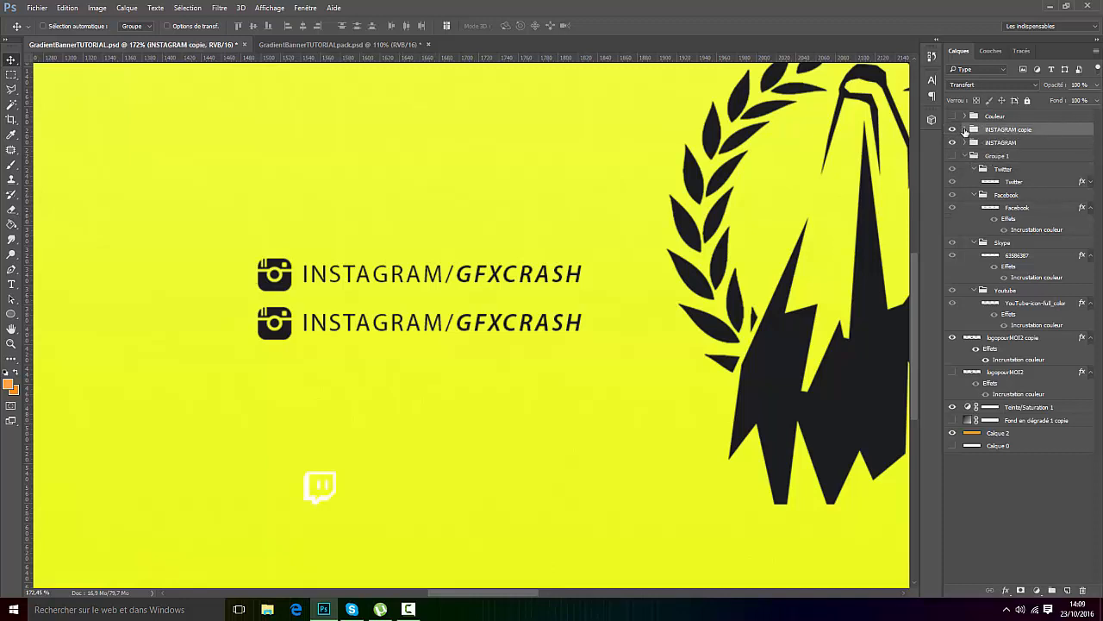
{"action": "left_click", "coordinate": [966, 129]}
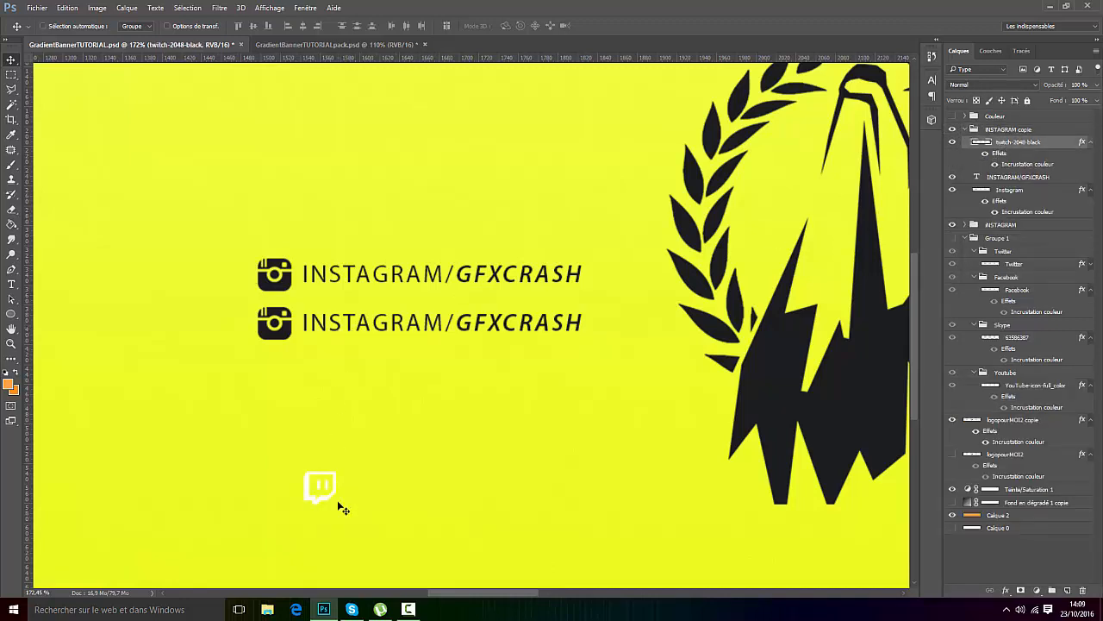
{"action": "left_click_drag", "start_coordinate": [338, 503], "coordinate": [303, 329]}
{"action": "scroll", "coordinate": [278, 319], "scroll_direction": "up", "scroll_amount": 5}
Step: Set the Twitch icon's colour overlay to 1b1e1f by sampling the Instagram icon, and hide the Instagram icon layer in the copied group
{"action": "double_click", "coordinate": [1036, 170]}
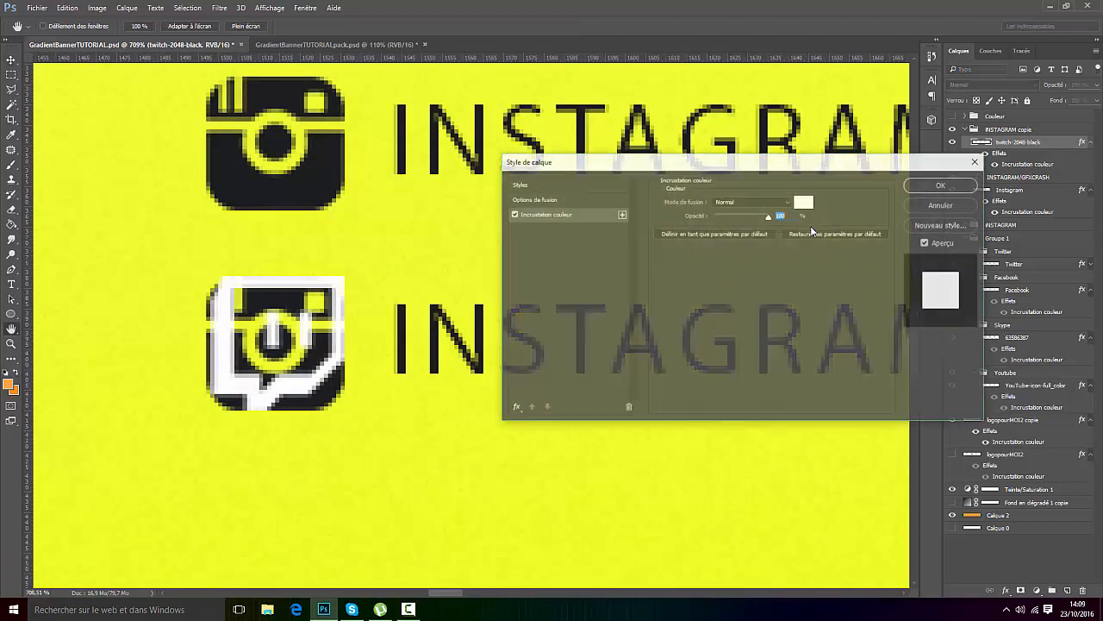
{"action": "left_click", "coordinate": [804, 202]}
{"action": "left_click", "coordinate": [306, 175]}
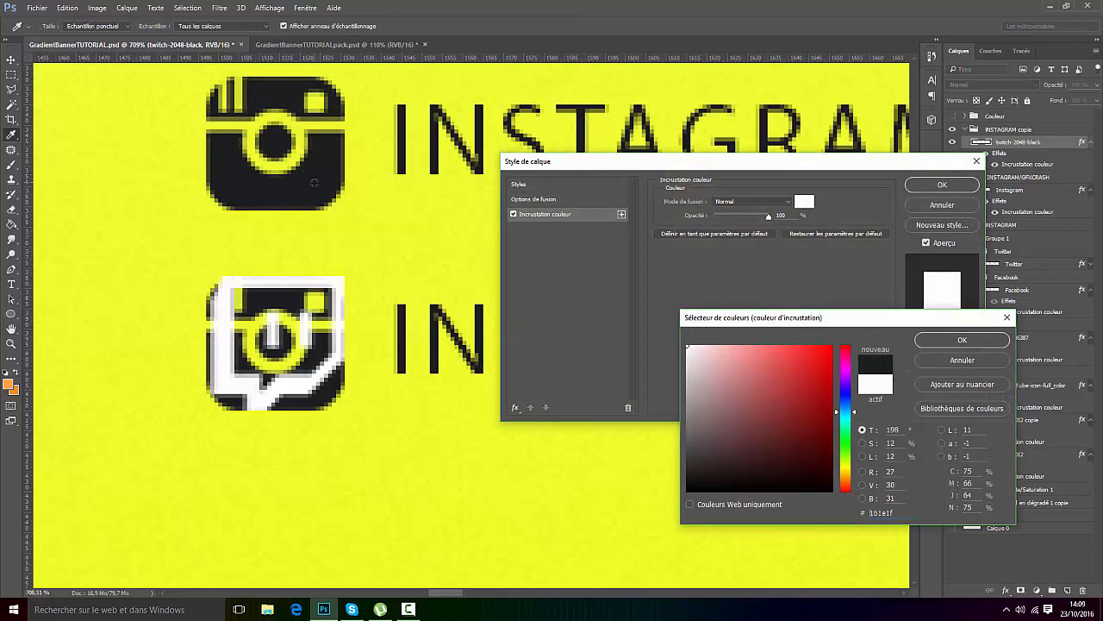
{"action": "left_click", "coordinate": [962, 341]}
{"action": "left_click", "coordinate": [942, 185]}
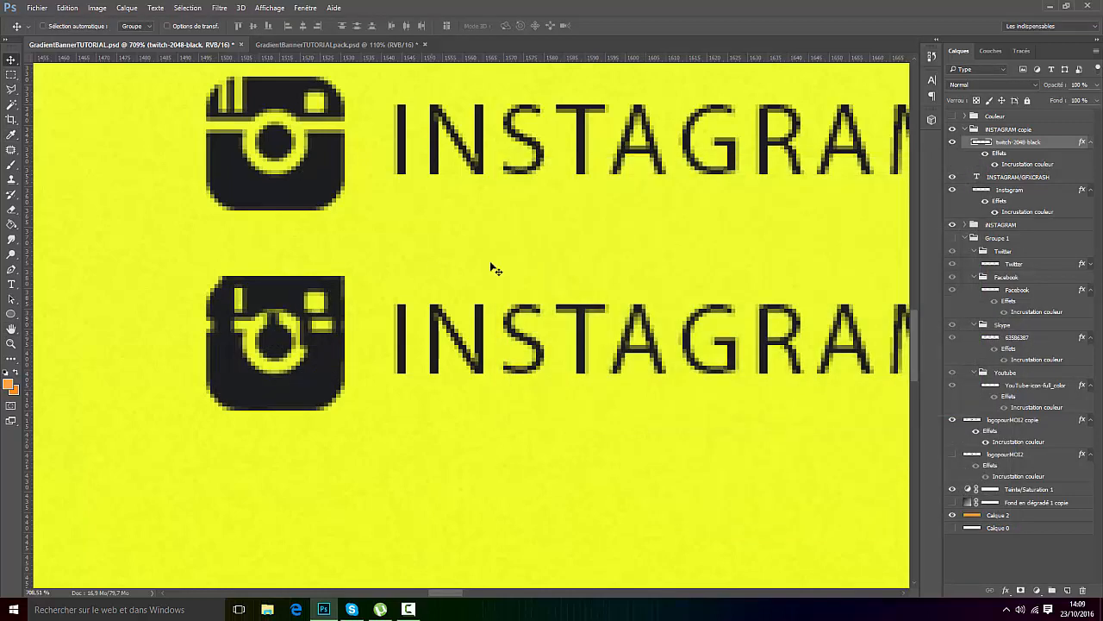
{"action": "left_click", "coordinate": [952, 193]}
{"action": "scroll", "coordinate": [608, 307], "scroll_direction": "down", "scroll_amount": 8}
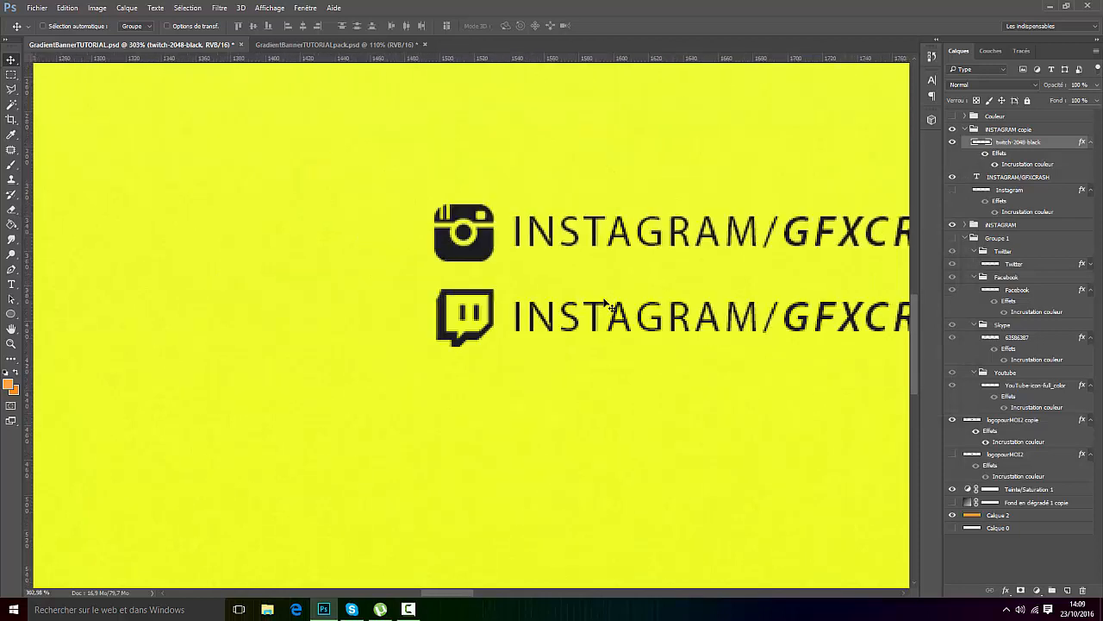
Step: Replace the word INSTAGRAM with TWITCH in the label beside the Twitch icon
{"action": "left_click", "coordinate": [12, 283]}
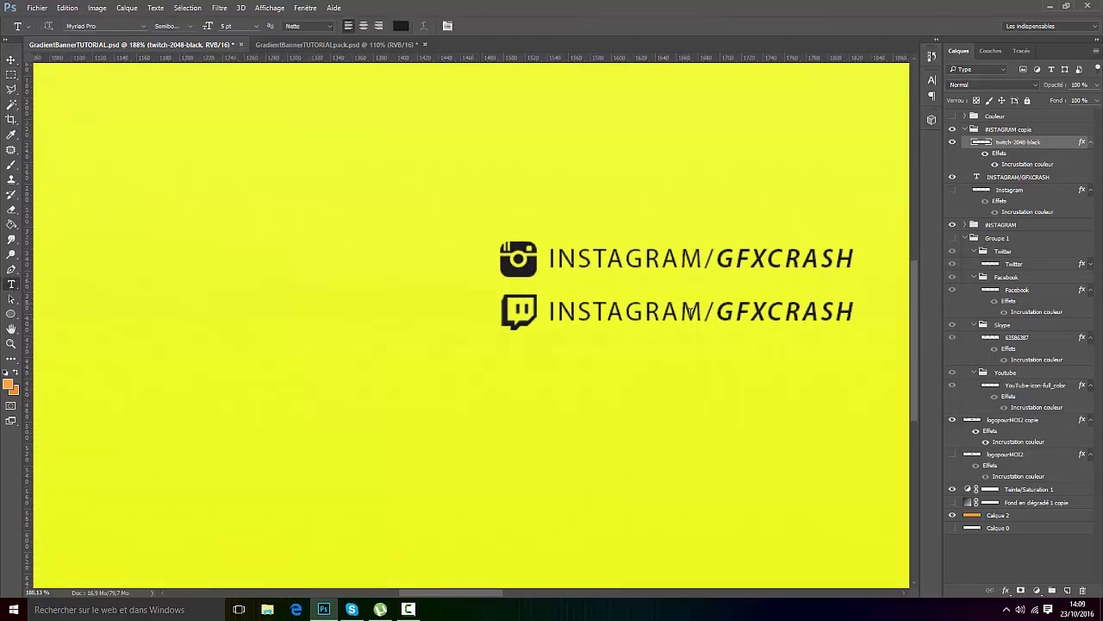
{"action": "scroll", "coordinate": [690, 312], "scroll_direction": "up", "scroll_amount": 2}
{"action": "left_click", "coordinate": [711, 312]}
{"action": "left_click_drag", "start_coordinate": [711, 312], "coordinate": [449, 323]}
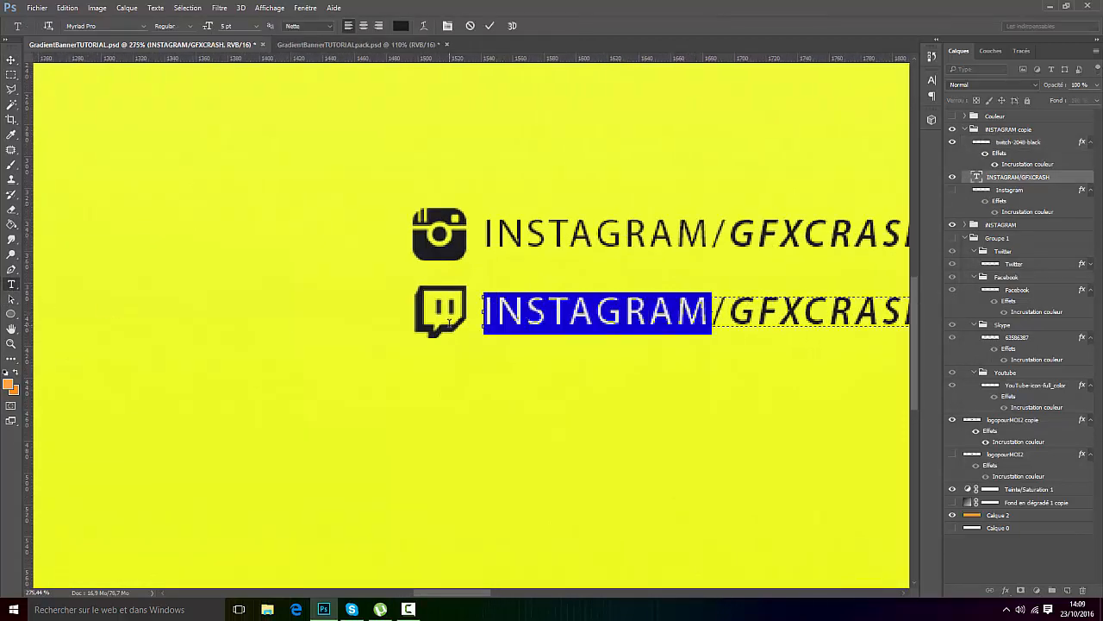
{"action": "type", "text": "TWITCH"}
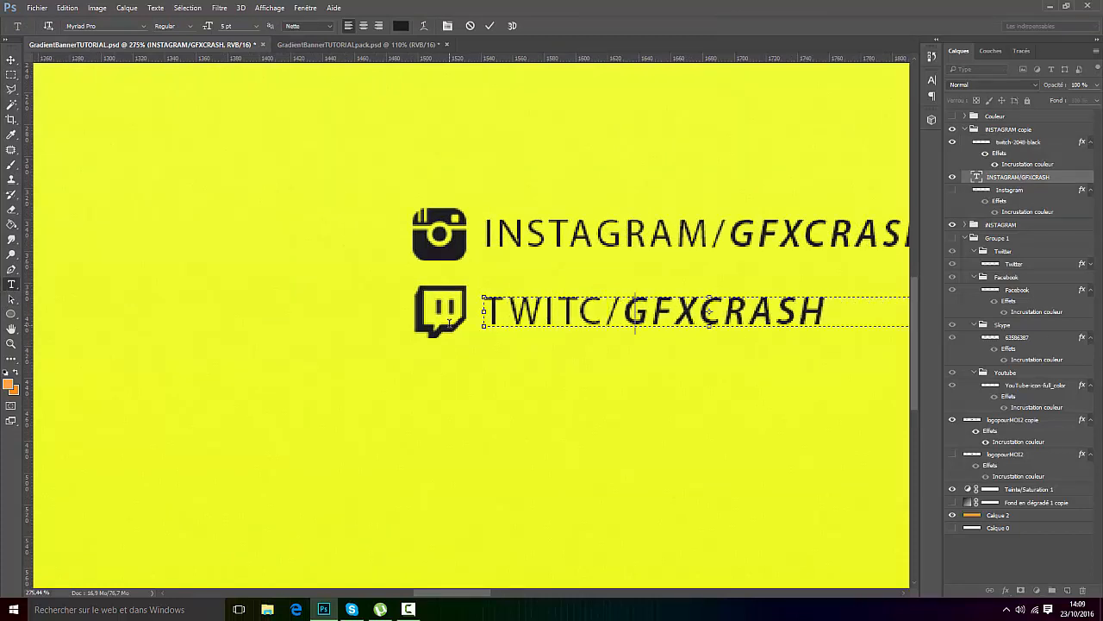
Step: Narrow the TWITCH/GFXCRASH text box to fit its text and commit the text edit
{"action": "scroll", "coordinate": [456, 331], "scroll_direction": "down", "scroll_amount": 4}
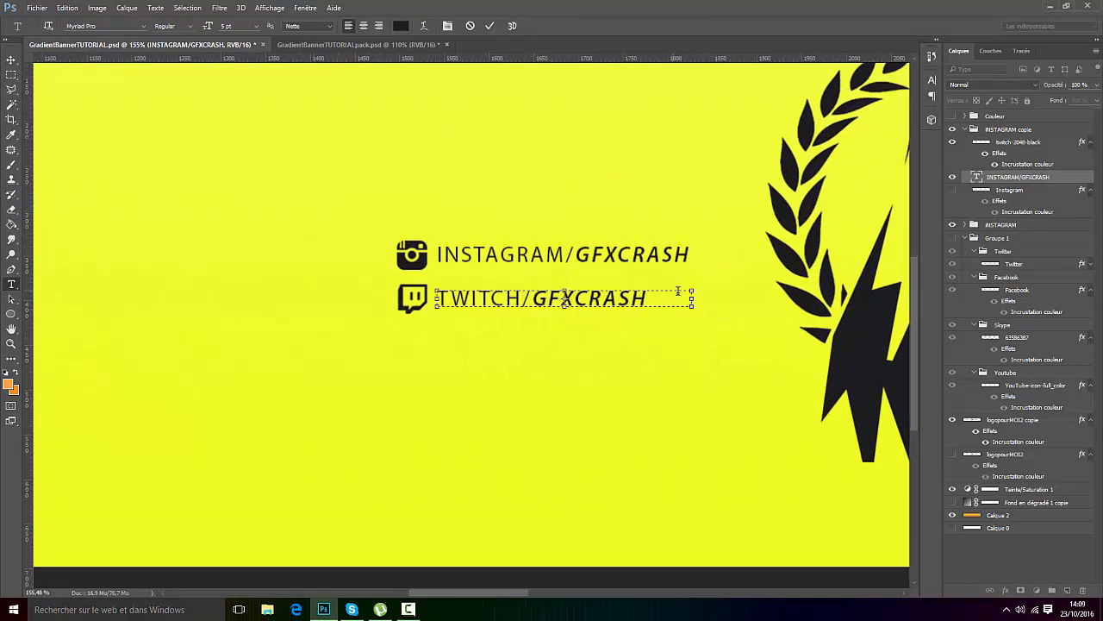
{"action": "left_click_drag", "start_coordinate": [686, 299], "coordinate": [649, 300]}
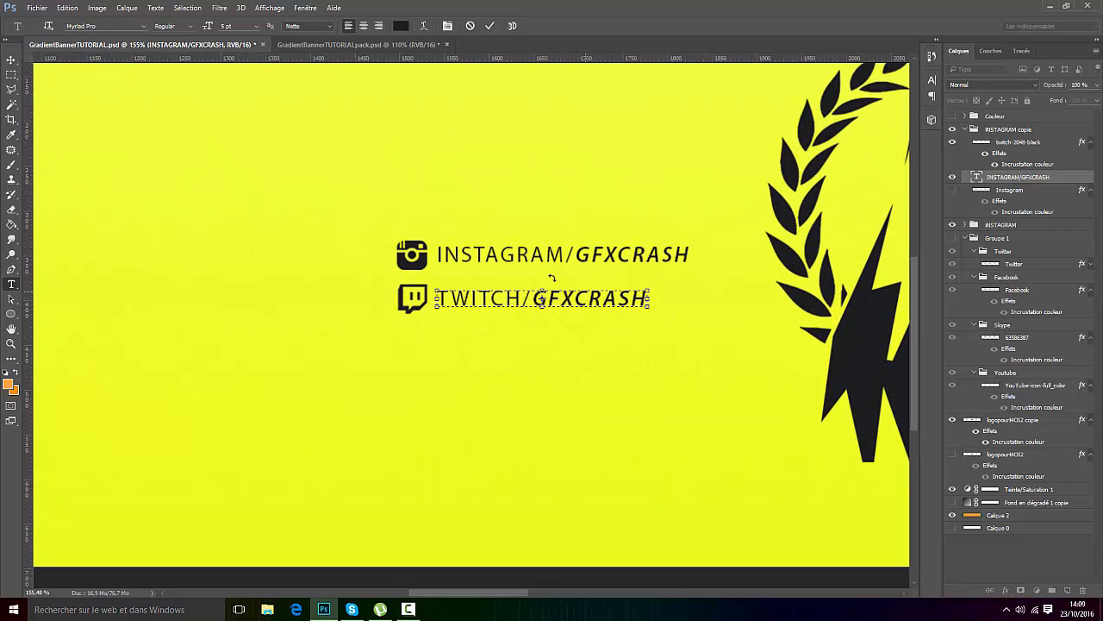
{"action": "left_click", "coordinate": [490, 26]}
{"action": "scroll", "coordinate": [552, 259], "scroll_direction": "down", "scroll_amount": 7}
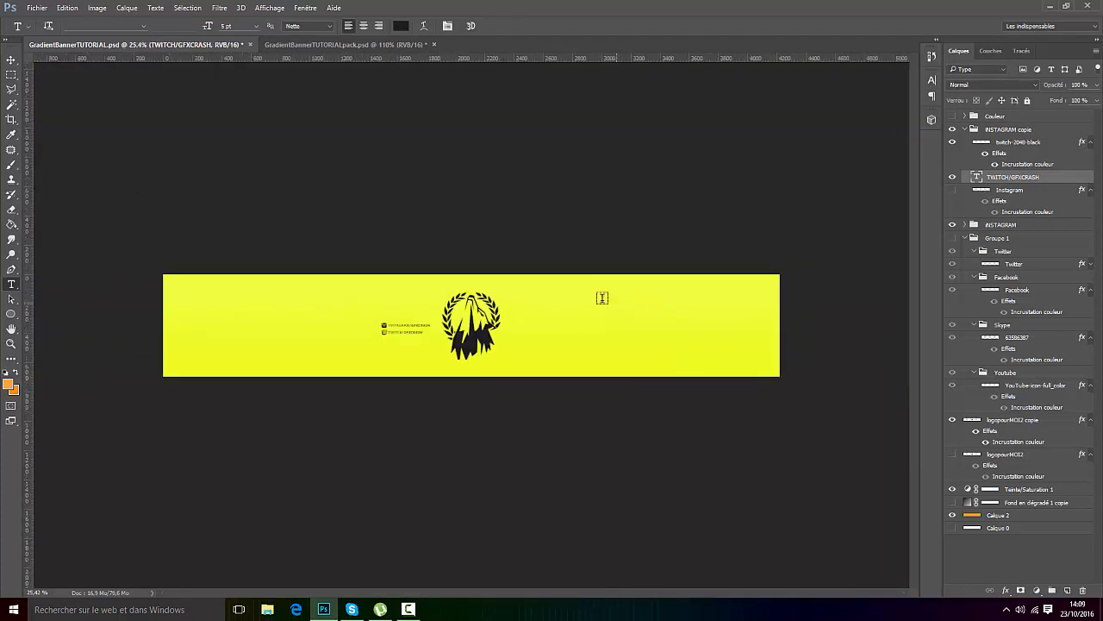
{"action": "scroll", "coordinate": [520, 375], "scroll_direction": "up", "scroll_amount": 3}
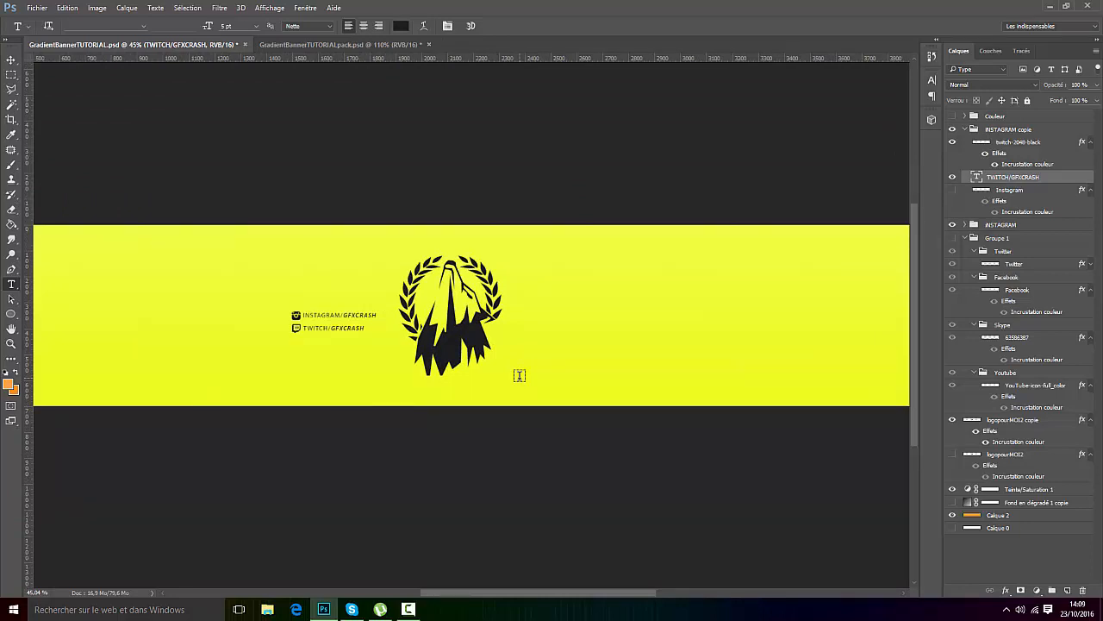
{"action": "left_click", "coordinate": [380, 609]}
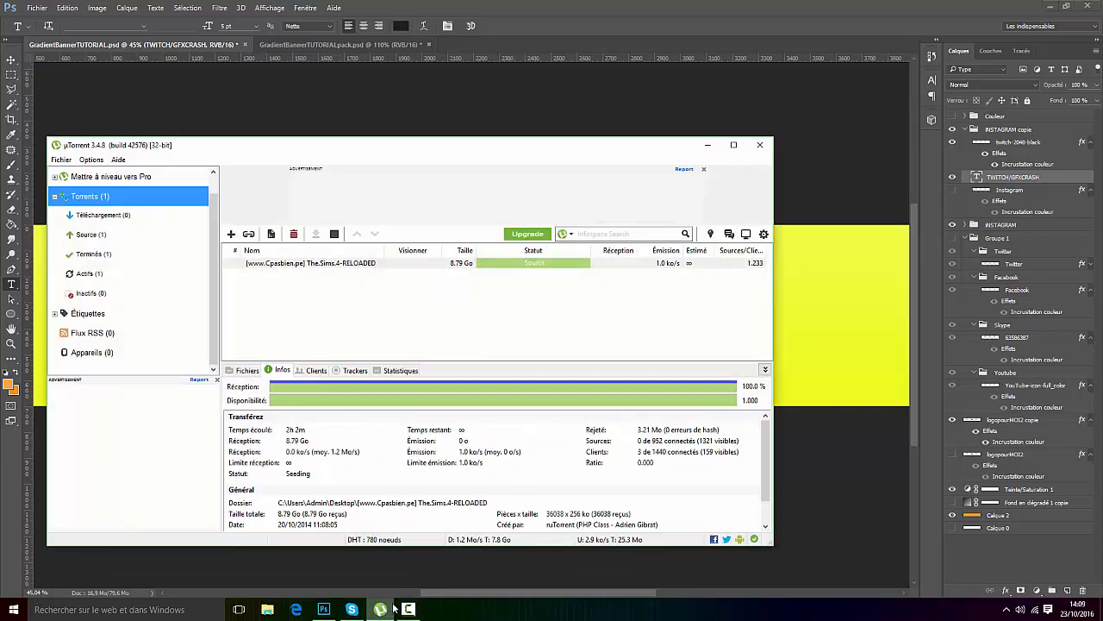
{"action": "left_click", "coordinate": [388, 610]}
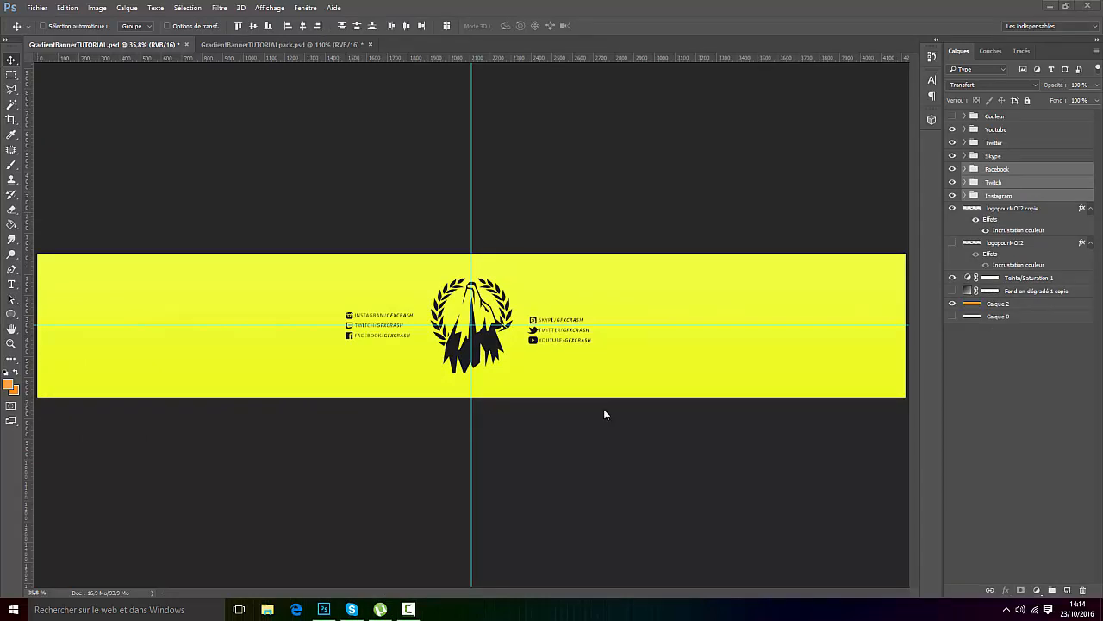
{"action": "scroll", "coordinate": [372, 319], "scroll_direction": "up", "scroll_amount": 10}
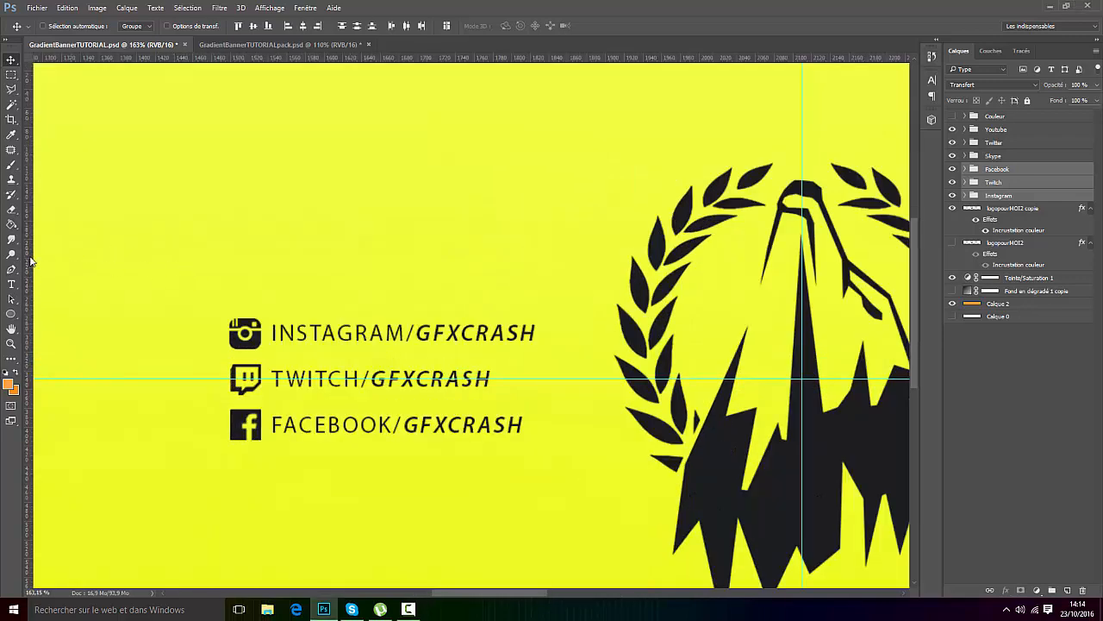
Step: Place vertical guides along both side edges of the social media icons beside the INSTAGRAM, TWITCH and FACEBOOK labels
{"action": "left_click_drag", "start_coordinate": [30, 260], "coordinate": [228, 257]}
{"action": "scroll", "coordinate": [237, 371], "scroll_direction": "up", "scroll_amount": 2}
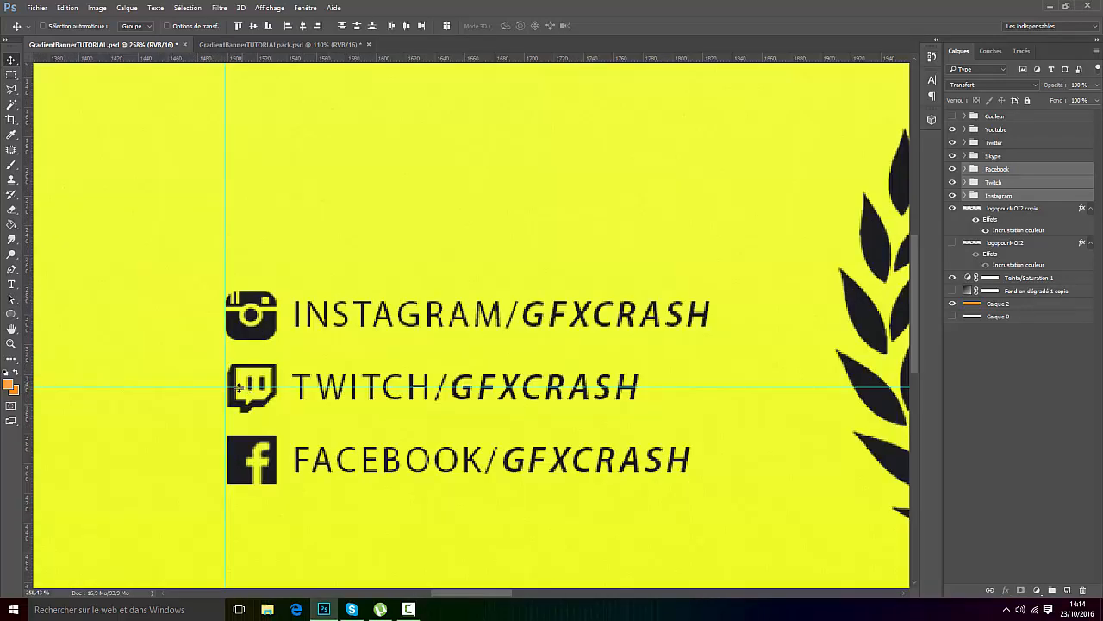
{"action": "scroll", "coordinate": [238, 388], "scroll_direction": "up", "scroll_amount": 1}
{"action": "left_click_drag", "start_coordinate": [30, 280], "coordinate": [295, 269]}
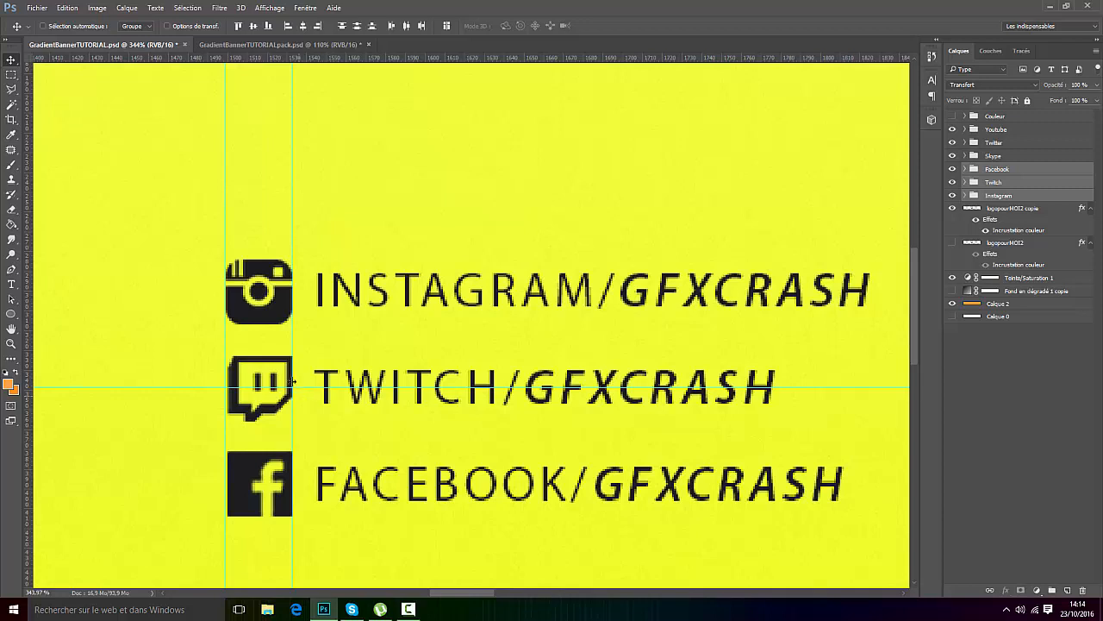
{"action": "scroll", "coordinate": [335, 225], "scroll_direction": "up", "scroll_amount": 2}
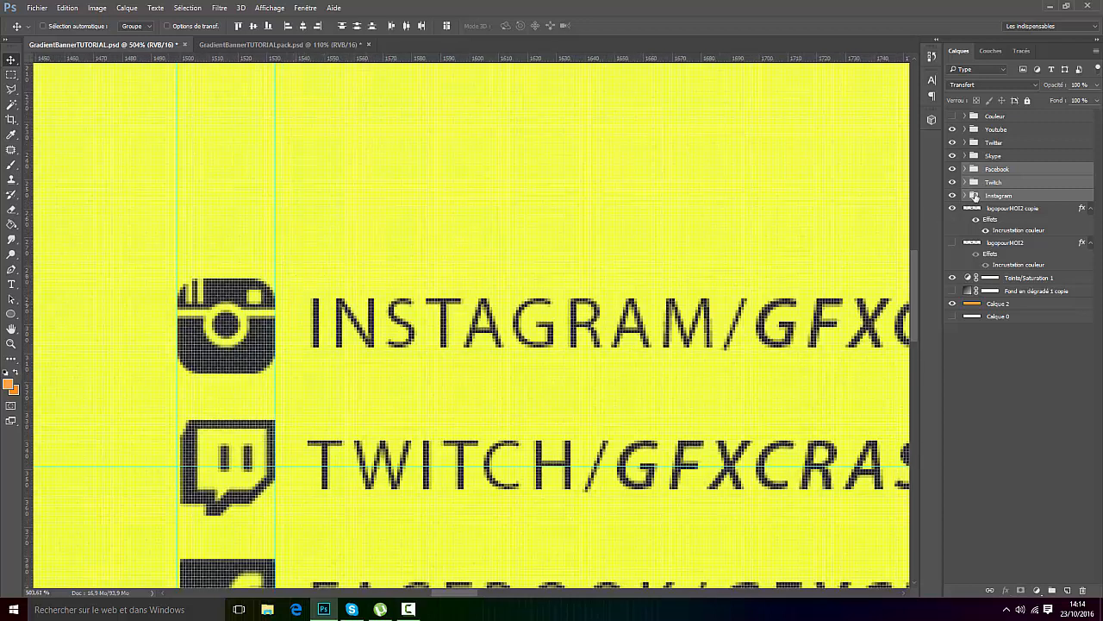
Step: Place a horizontal guide through the centre of the Instagram icon, using its Free Transform box as reference
{"action": "left_click", "coordinate": [966, 195]}
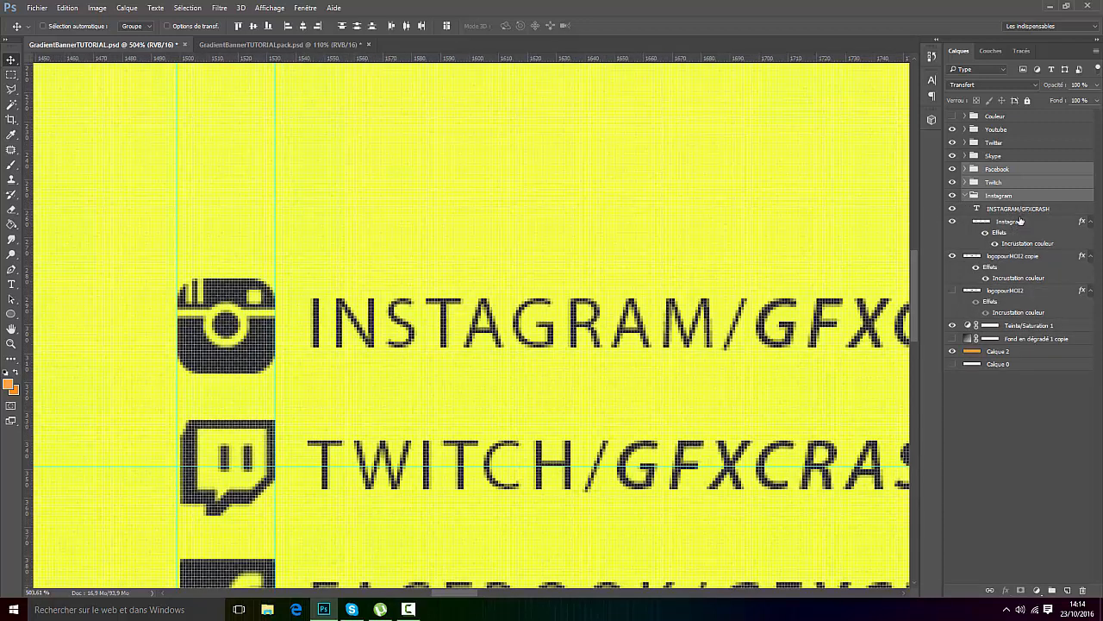
{"action": "left_click", "coordinate": [1011, 220]}
{"action": "key", "text": "ctrl+t"}
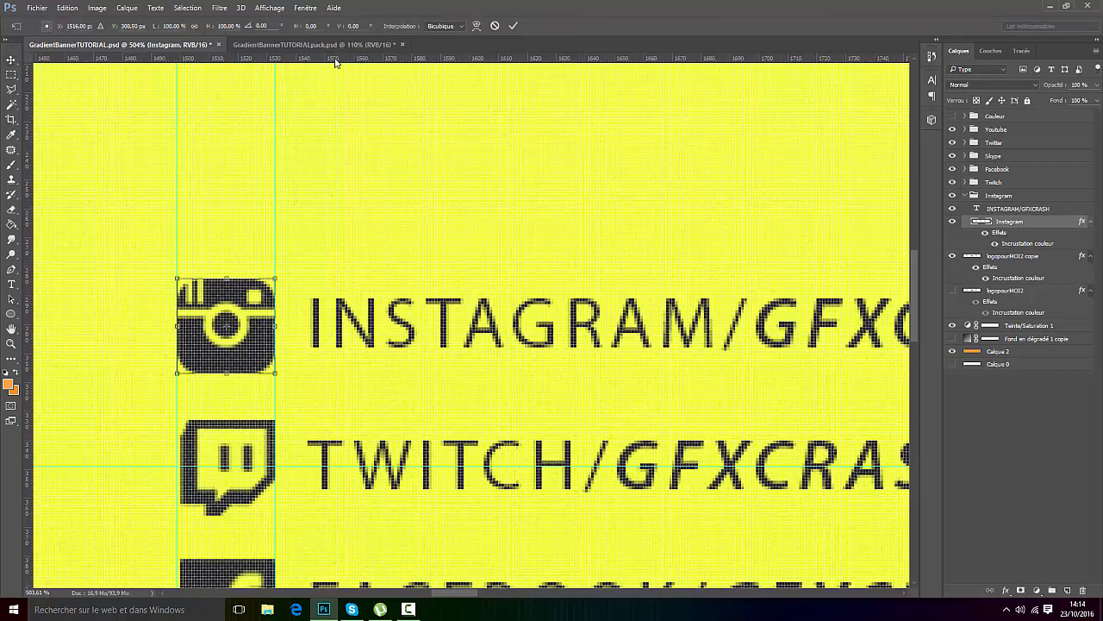
{"action": "left_click_drag", "start_coordinate": [335, 62], "coordinate": [396, 326]}
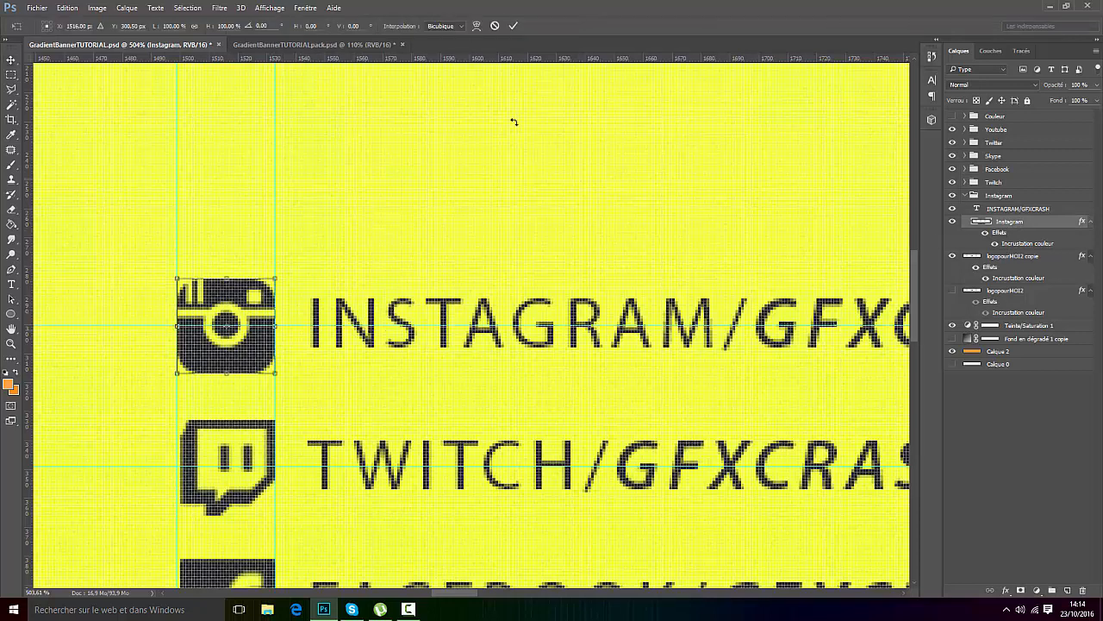
{"action": "left_click", "coordinate": [513, 27]}
Step: Try to add a horizontal guide through the centre of the Twitch icon, using its Free Transform box as reference
{"action": "left_click", "coordinate": [1013, 256]}
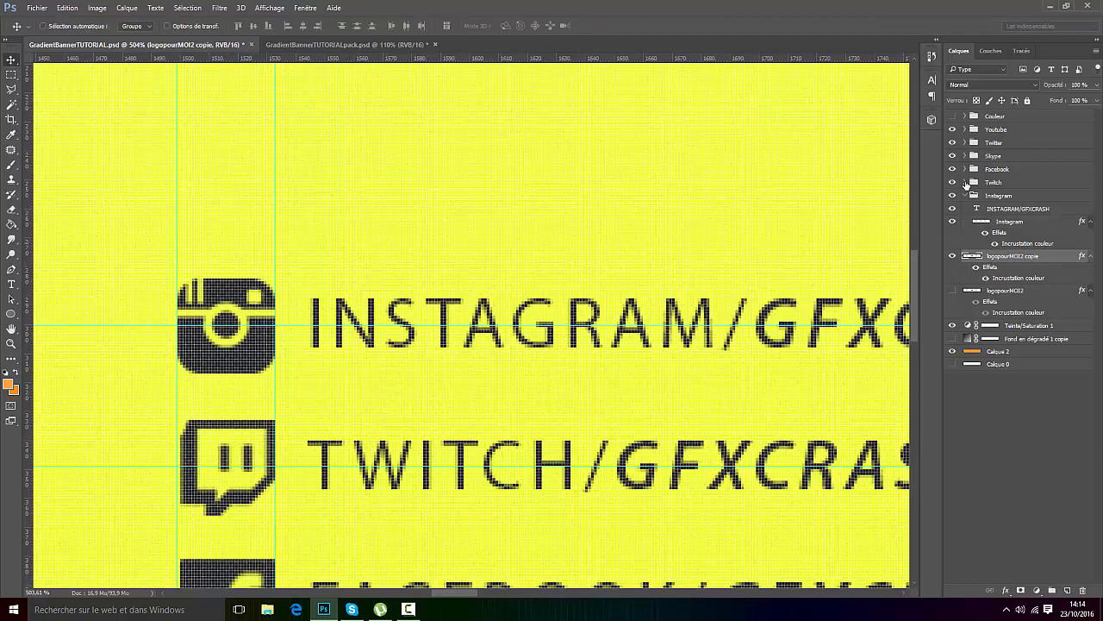
{"action": "left_click", "coordinate": [966, 182]}
{"action": "left_click", "coordinate": [1016, 200]}
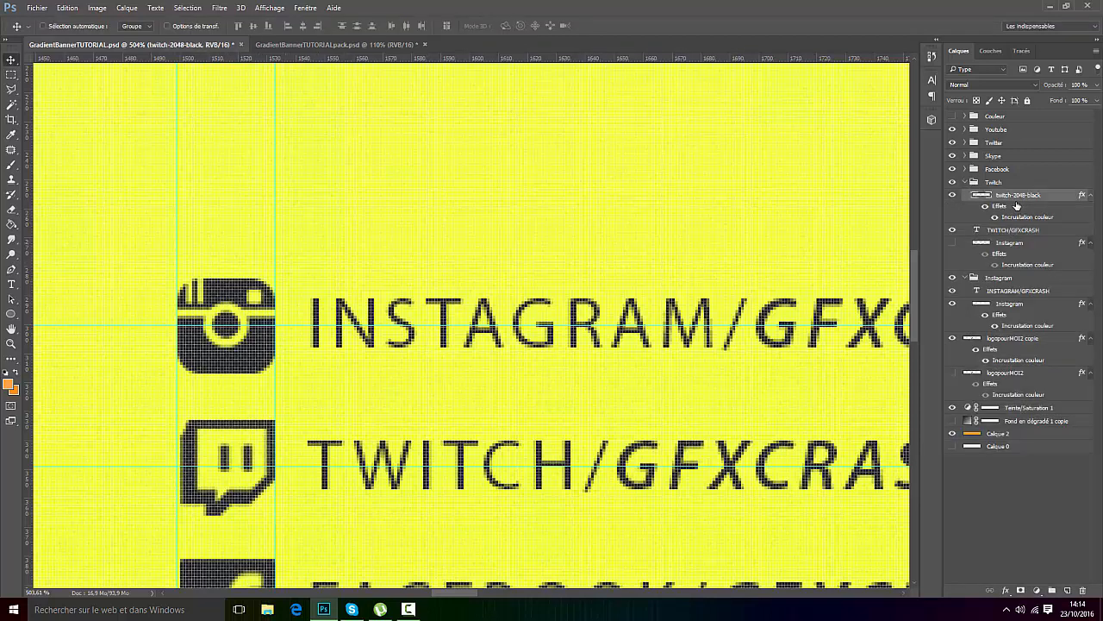
{"action": "key", "text": "ctrl+t"}
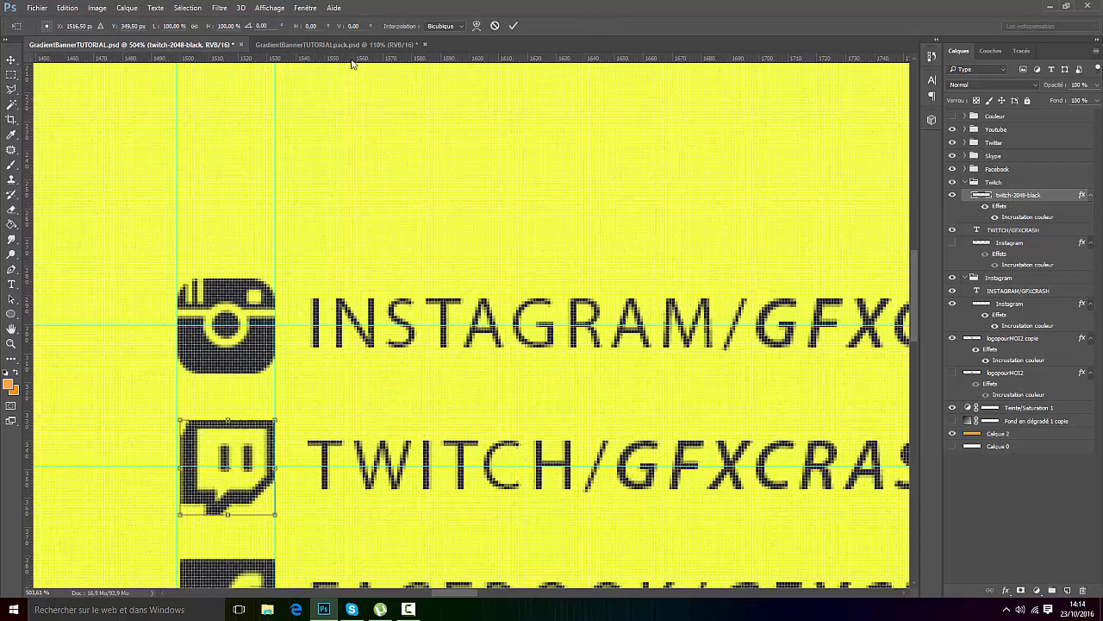
{"action": "left_click_drag", "start_coordinate": [352, 62], "coordinate": [477, 61]}
{"action": "left_click", "coordinate": [514, 24]}
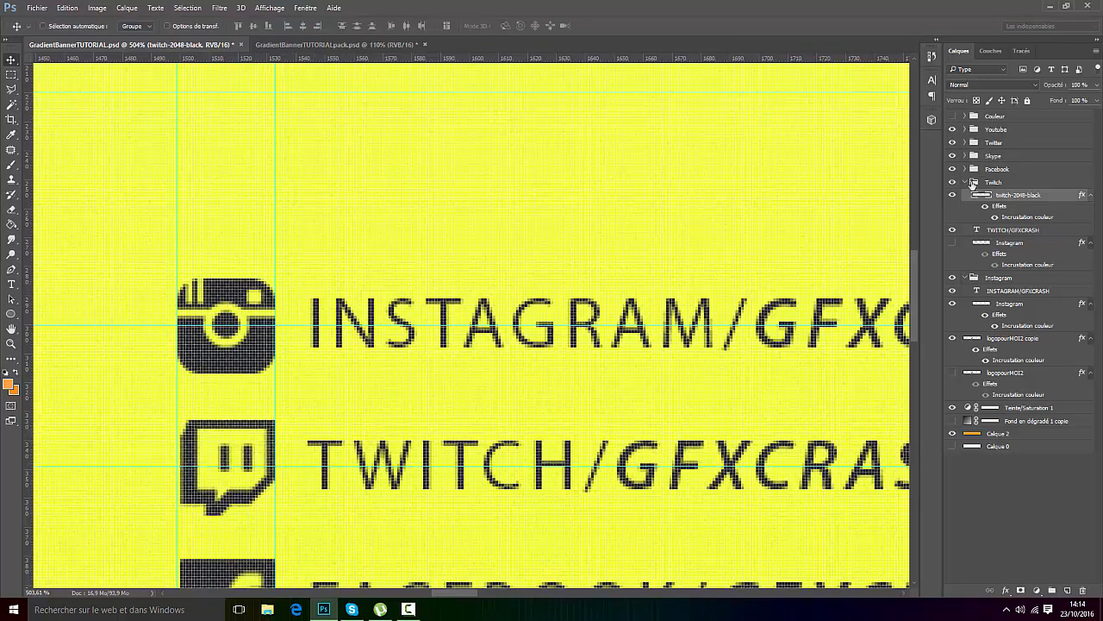
Step: Place a horizontal guide through the centre of the Facebook icon, using its Free Transform box as reference
{"action": "left_click", "coordinate": [966, 169]}
{"action": "left_click", "coordinate": [1001, 190]}
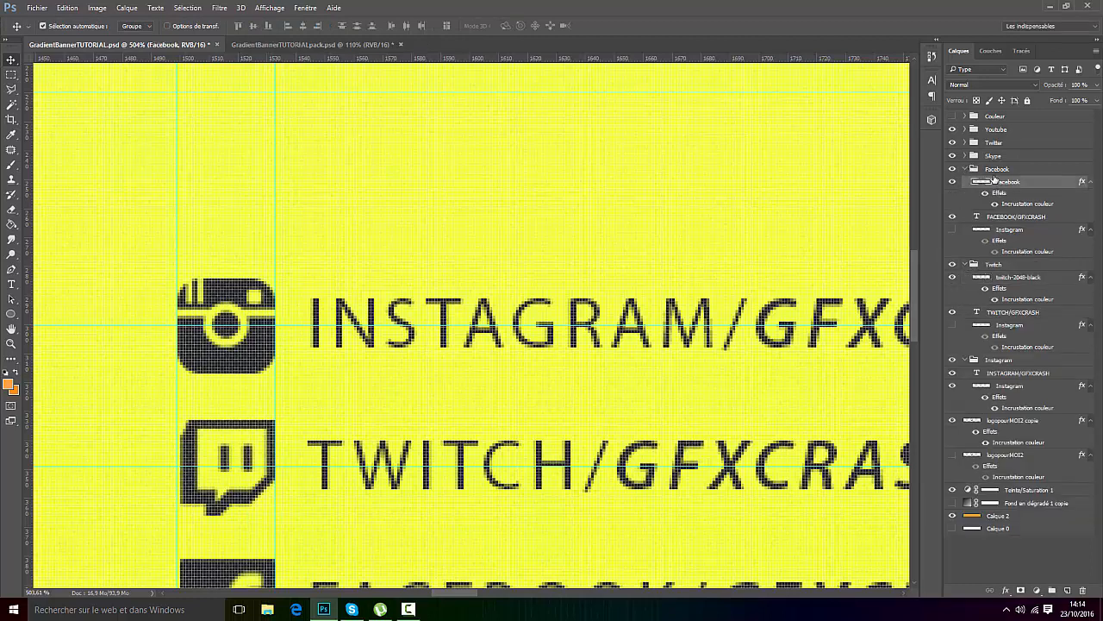
{"action": "key", "text": "ctrl+t"}
{"action": "left_click_drag", "start_coordinate": [326, 58], "coordinate": [362, 529]}
{"action": "scroll", "coordinate": [362, 529], "scroll_direction": "down", "scroll_amount": 5}
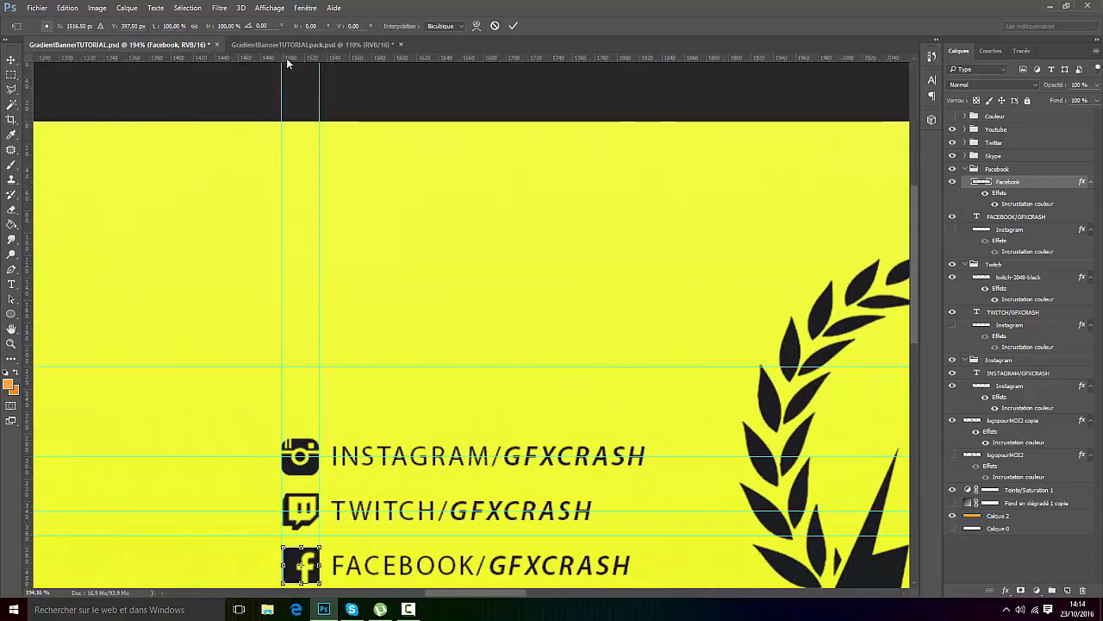
{"action": "left_click_drag", "start_coordinate": [288, 61], "coordinate": [376, 565]}
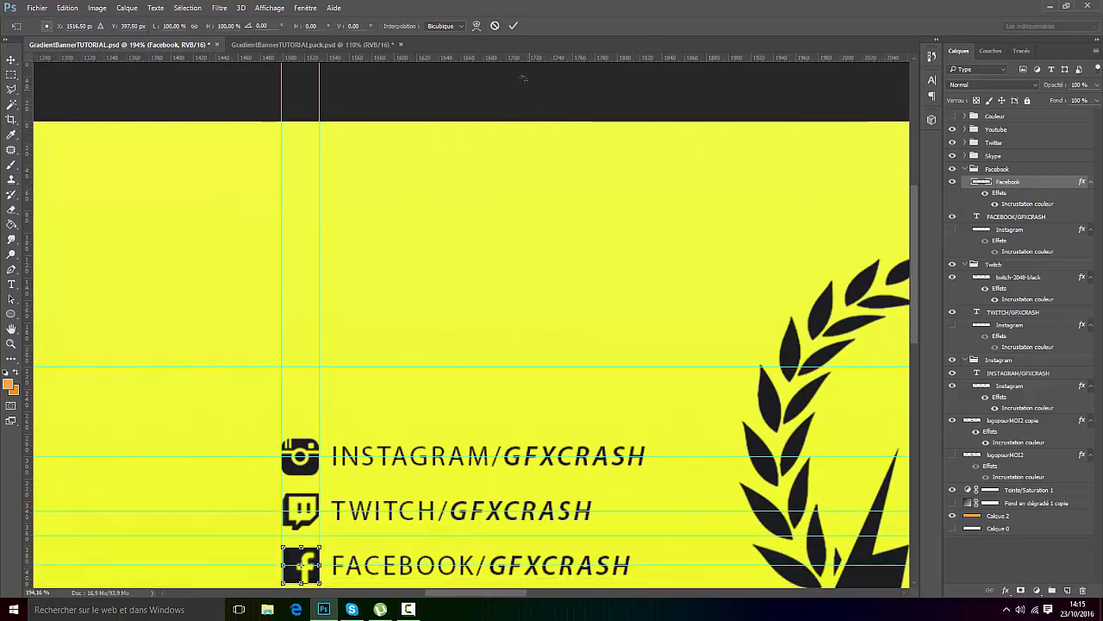
{"action": "left_click", "coordinate": [513, 25]}
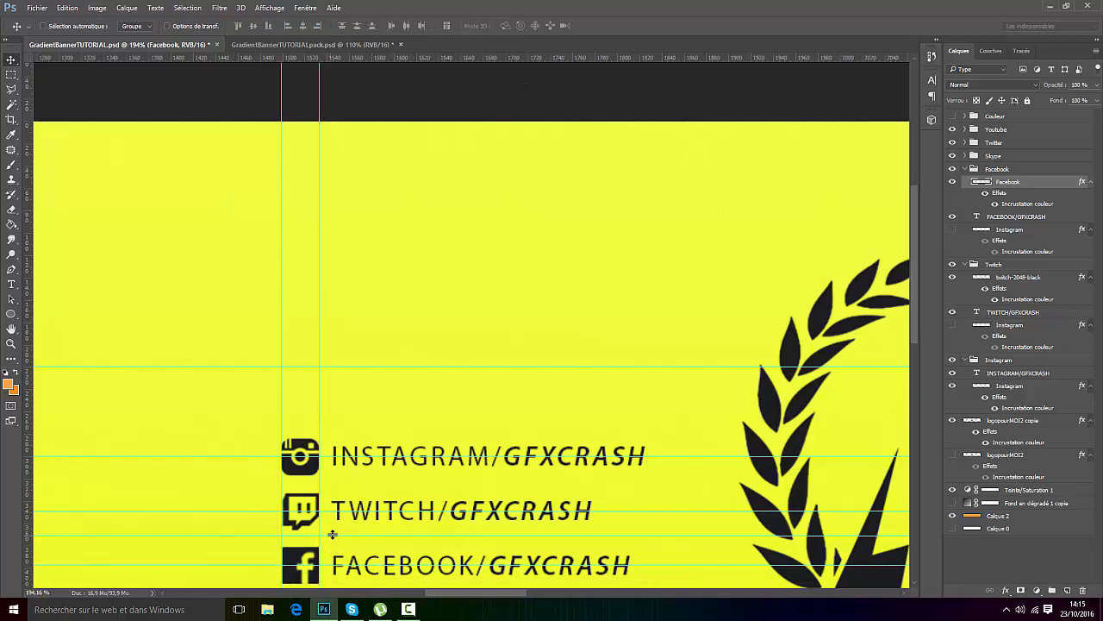
Step: Examine how the INSTAGRAM, TWITCH and FACEBOOK labels line up with the horizontal guides through their icons
{"action": "left_click", "coordinate": [269, 8]}
{"action": "mouse_move", "coordinate": [305, 8]}
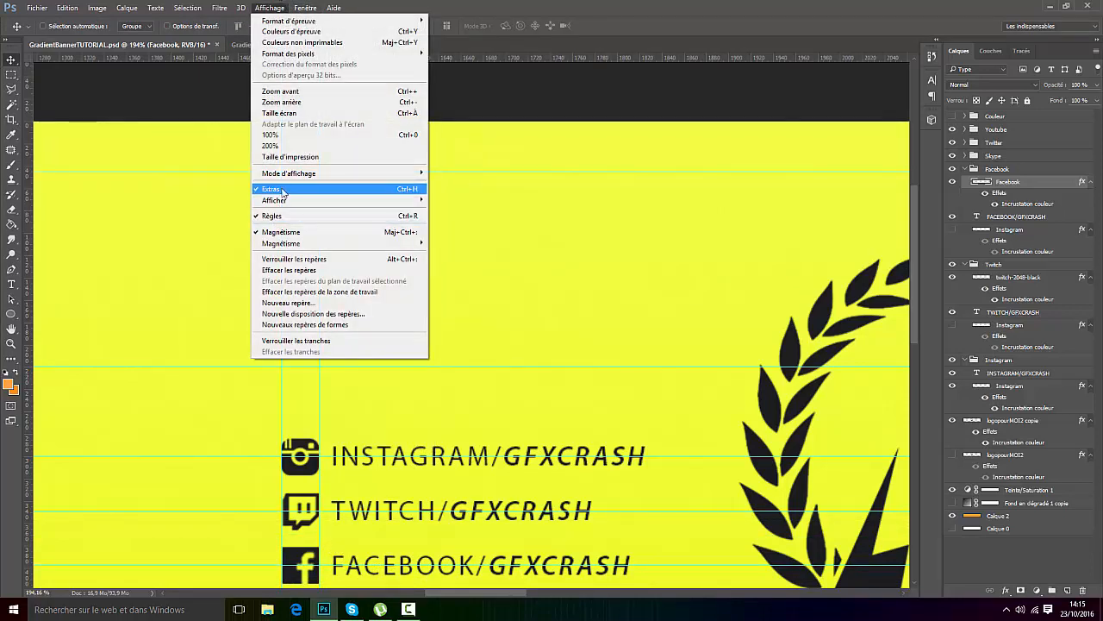
{"action": "key", "text": "Escape"}
{"action": "scroll", "coordinate": [448, 347], "scroll_direction": "down", "scroll_amount": 3}
{"action": "scroll", "coordinate": [500, 463], "scroll_direction": "up", "scroll_amount": 8}
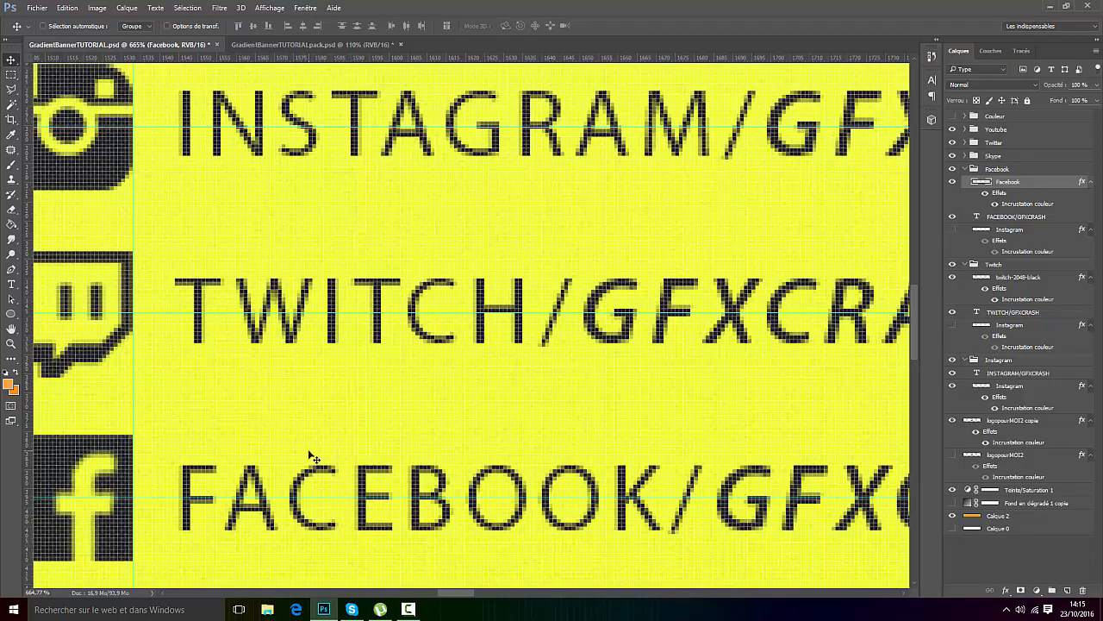
{"action": "scroll", "coordinate": [407, 526], "scroll_direction": "up", "scroll_amount": 3}
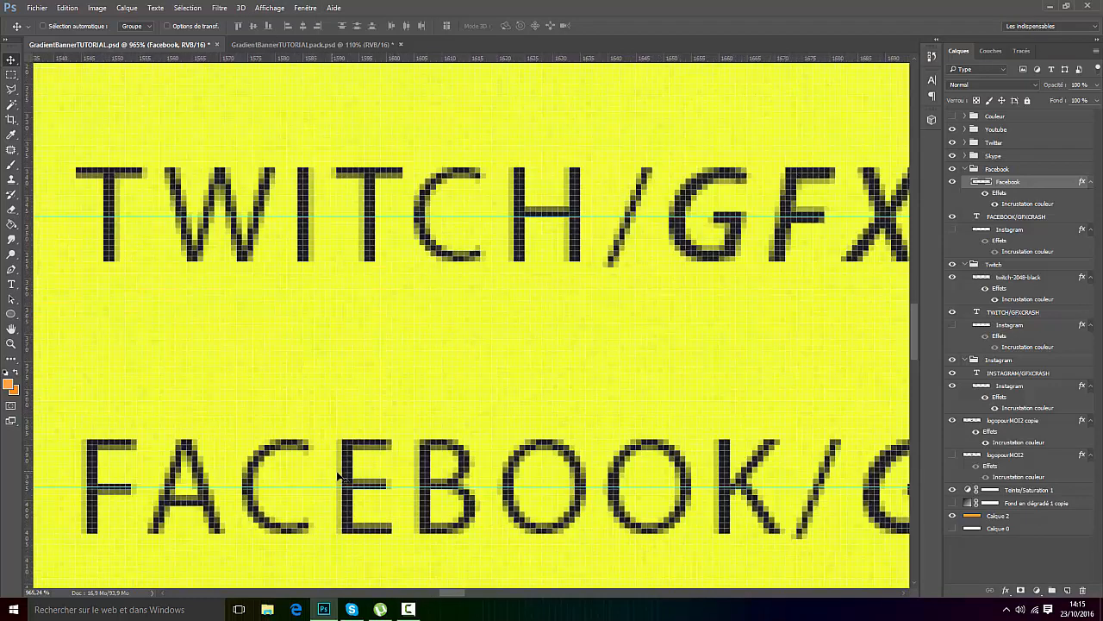
{"action": "scroll", "coordinate": [400, 492], "scroll_direction": "down", "scroll_amount": 2}
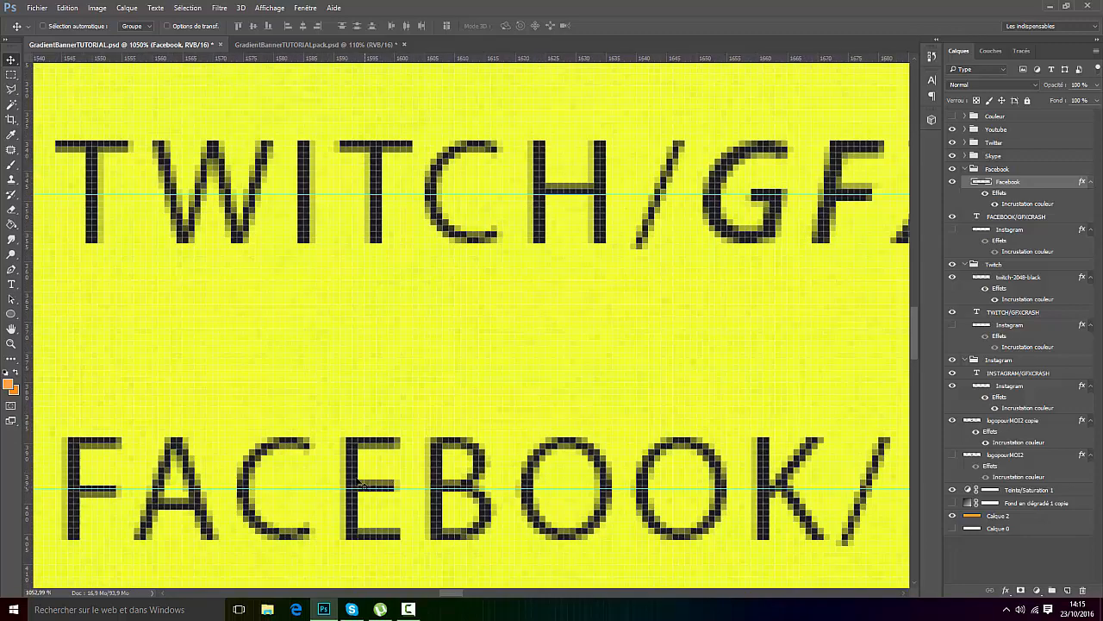
{"action": "scroll", "coordinate": [380, 491], "scroll_direction": "down", "scroll_amount": 2}
{"action": "scroll", "coordinate": [405, 482], "scroll_direction": "down", "scroll_amount": 2}
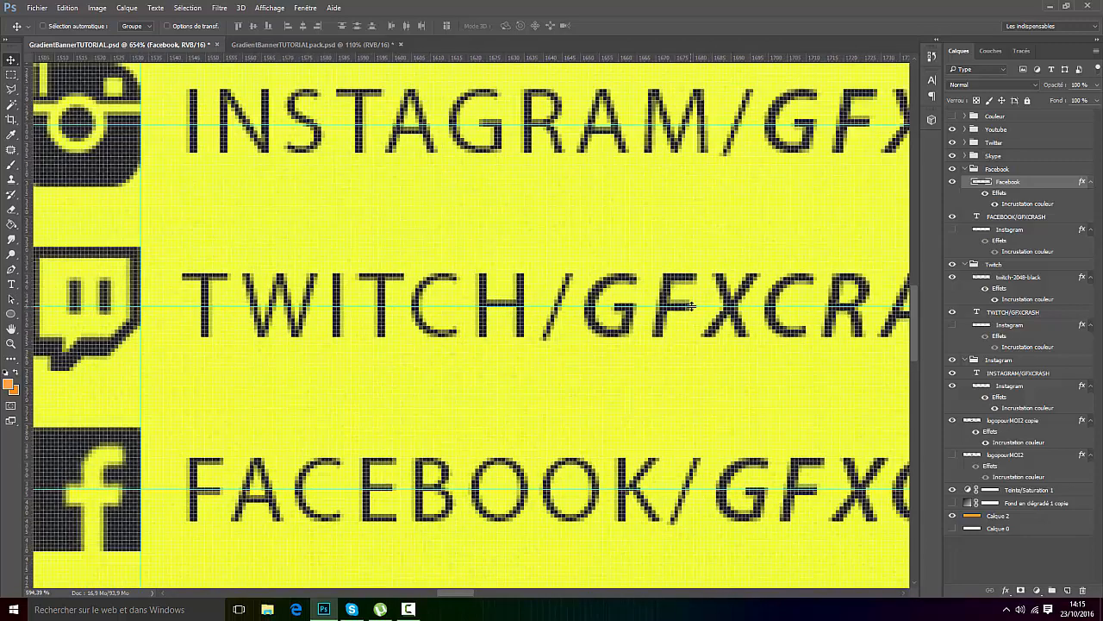
{"action": "scroll", "coordinate": [529, 309], "scroll_direction": "up", "scroll_amount": 3}
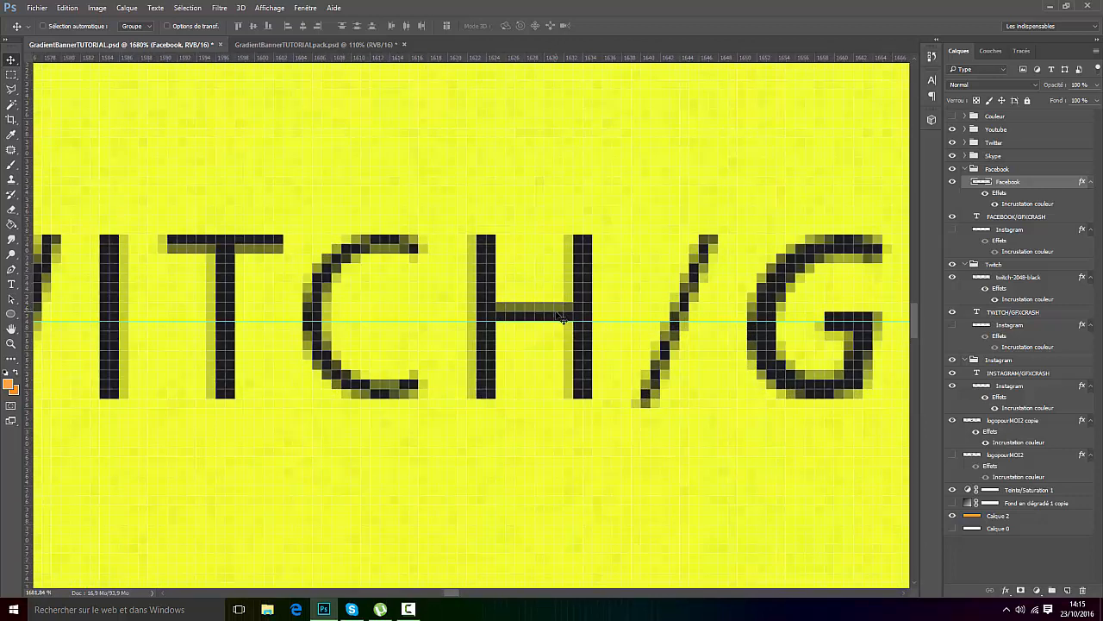
{"action": "scroll", "coordinate": [472, 321], "scroll_direction": "down", "scroll_amount": 2}
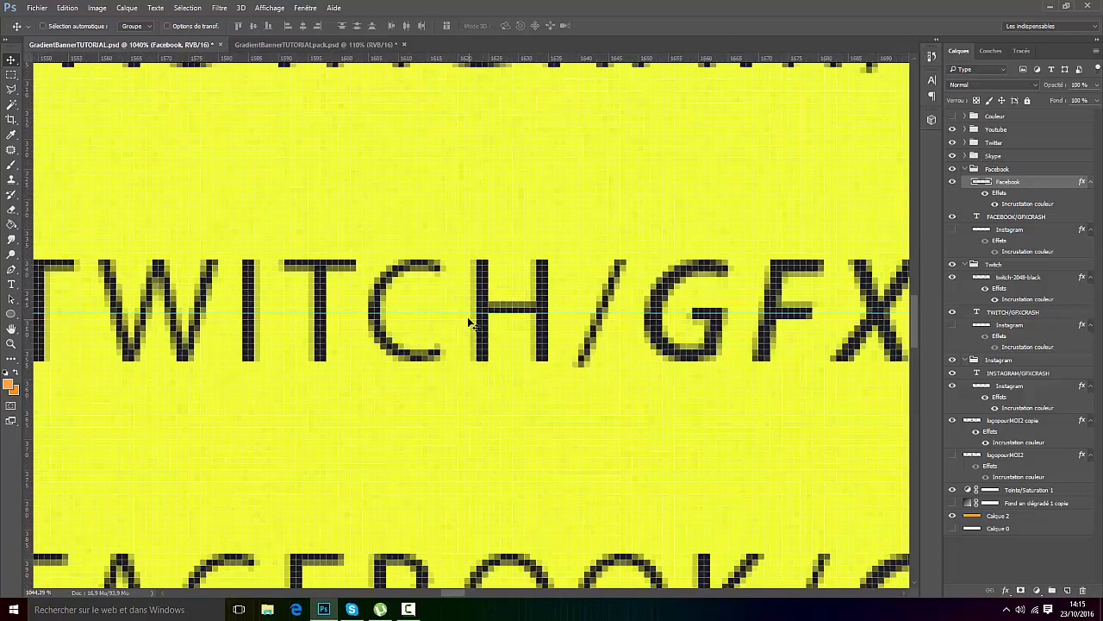
{"action": "scroll", "coordinate": [473, 321], "scroll_direction": "down", "scroll_amount": 6}
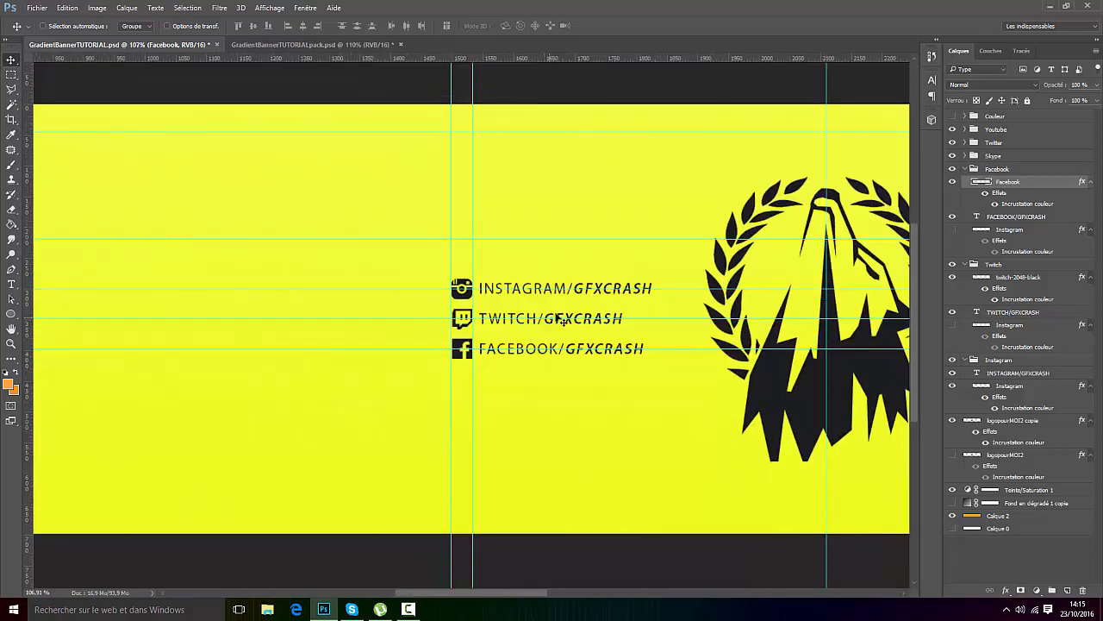
Step: Nudge the Skype, Twitter and Youtube groups up together until their rows line up with the three horizontal icon guides
{"action": "scroll", "coordinate": [563, 321], "scroll_direction": "down", "scroll_amount": 3}
{"action": "scroll", "coordinate": [785, 306], "scroll_direction": "up", "scroll_amount": 2}
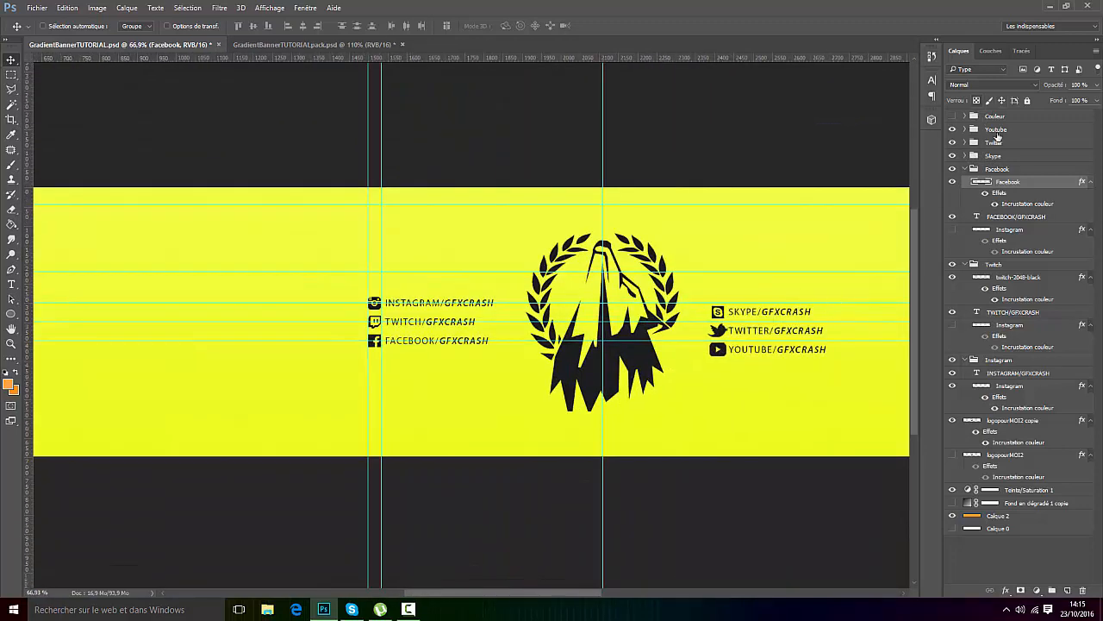
{"action": "left_click", "coordinate": [1010, 156]}
{"action": "left_click", "coordinate": [1016, 129], "text": "shift"}
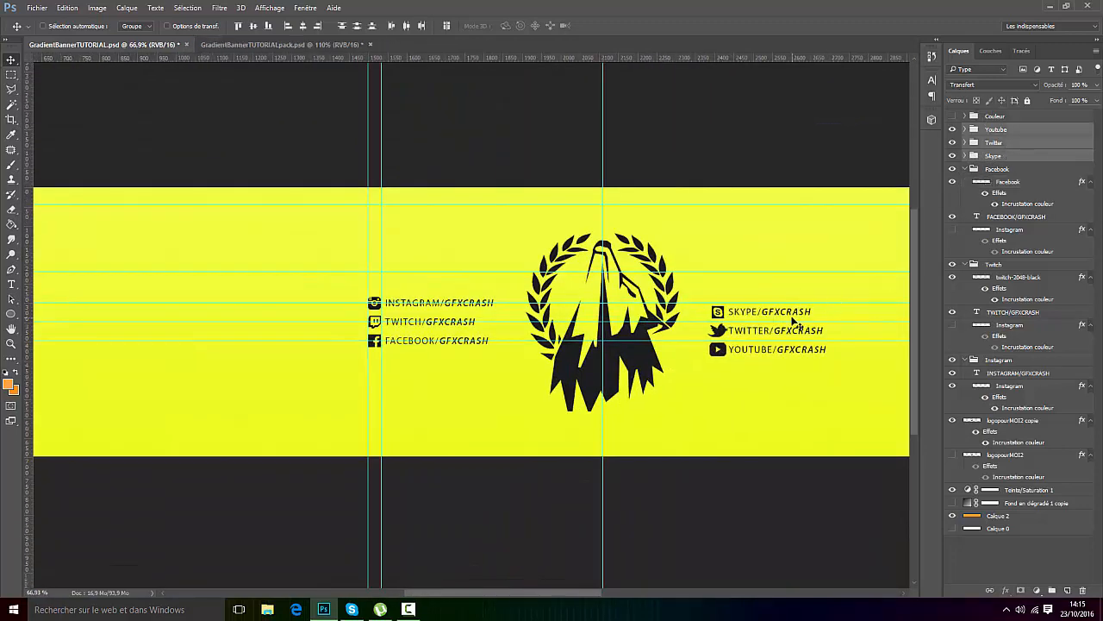
{"action": "key", "text": "Up"}
{"action": "key", "text": "Up"}
{"action": "key", "text": "Up"}
{"action": "key", "text": "Up"}
{"action": "key", "text": "Up"}
{"action": "key", "text": "Up"}
{"action": "key", "text": "Up"}
{"action": "key", "text": "Up"}
{"action": "key", "text": "Up"}
{"action": "key", "text": "Up"}
{"action": "key", "text": "Up"}
{"action": "key", "text": "Up"}
{"action": "key", "text": "Up"}
{"action": "key", "text": "Up"}
{"action": "key", "text": "Up"}
{"action": "key", "text": "Up"}
{"action": "scroll", "coordinate": [784, 323], "scroll_direction": "up", "scroll_amount": 2}
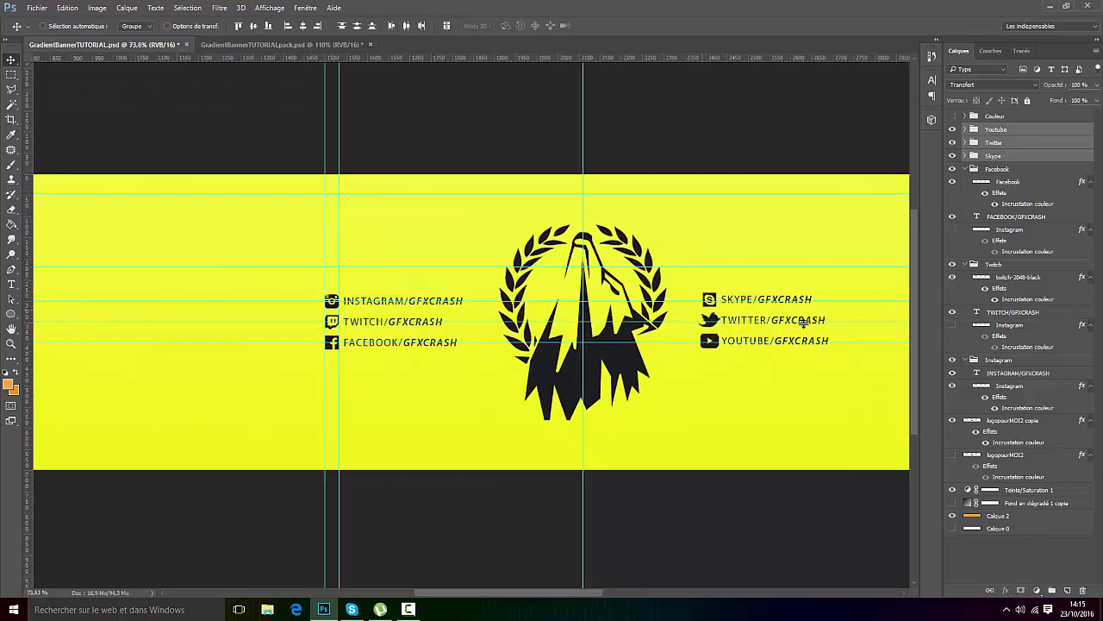
Step: Scale the Twitter icon down around its centre to about 71.7% width and 80% height, and commit the transform
{"action": "scroll", "coordinate": [781, 324], "scroll_direction": "up", "scroll_amount": 5}
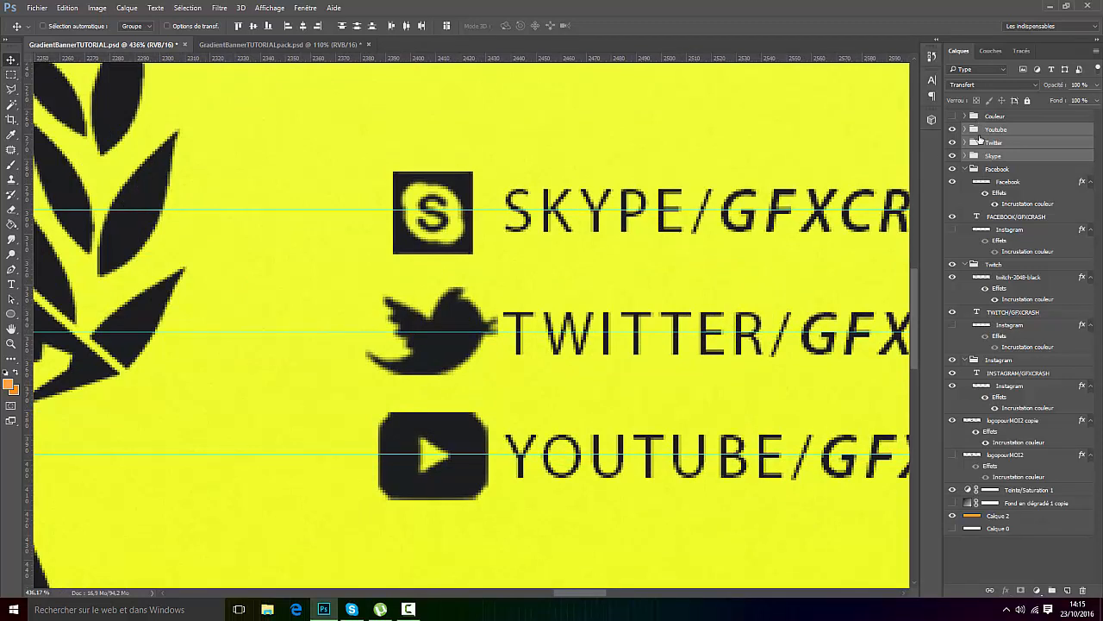
{"action": "left_click", "coordinate": [965, 143]}
{"action": "left_click", "coordinate": [1020, 156]}
{"action": "key", "text": "ctrl+t"}
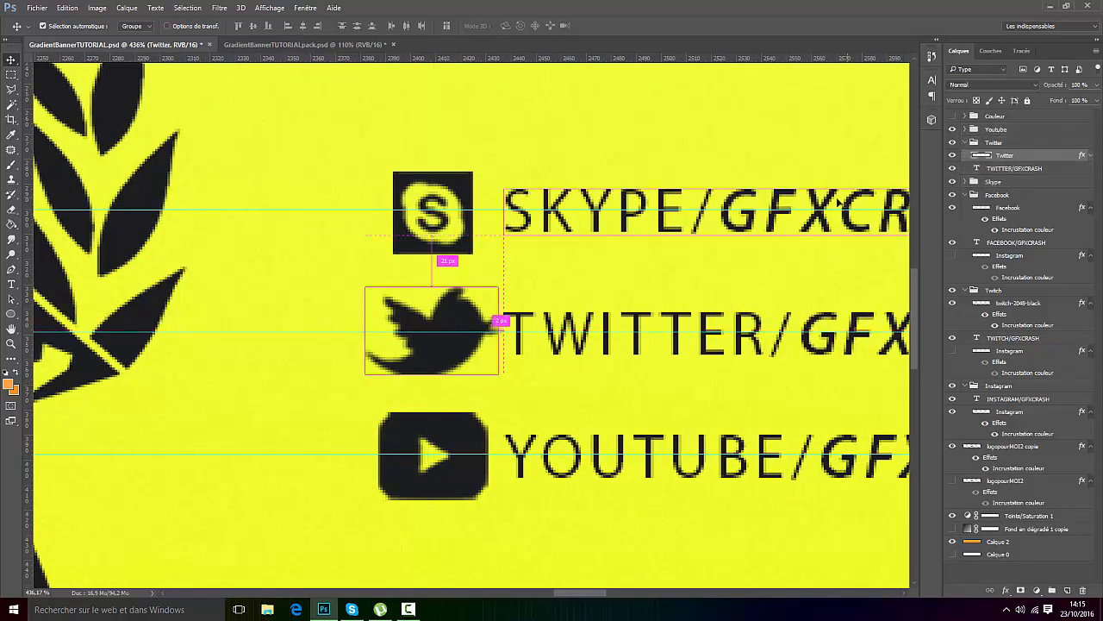
{"action": "left_click_drag", "start_coordinate": [498, 286], "coordinate": [455, 331]}
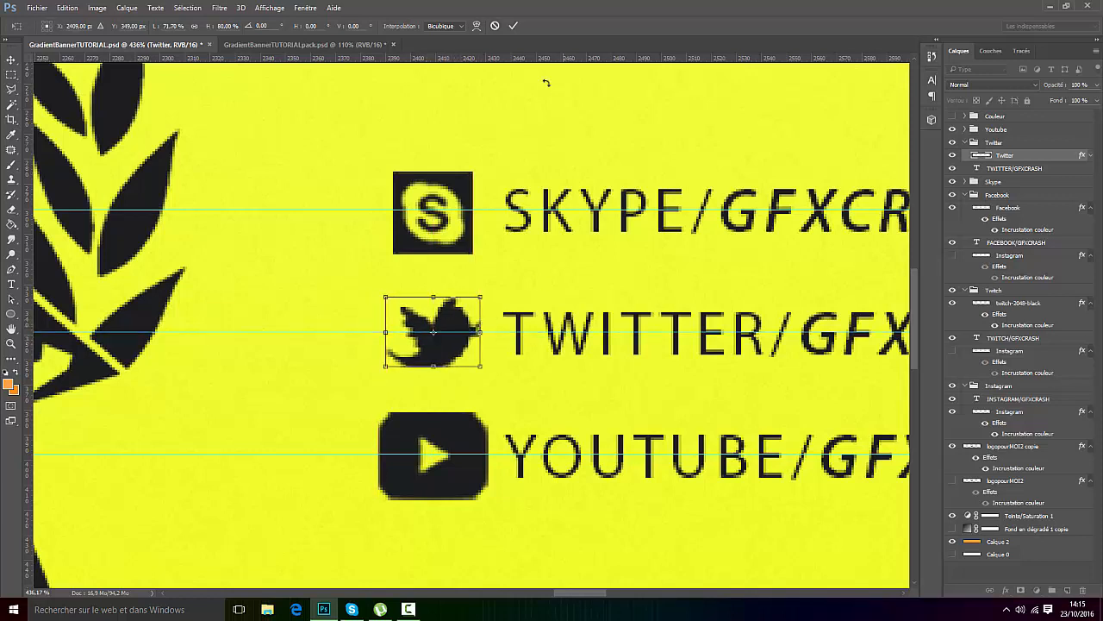
{"action": "left_click", "coordinate": [515, 26]}
Step: Hide the guides and other extras, and review the whole banner
{"action": "scroll", "coordinate": [315, 138], "scroll_direction": "down", "scroll_amount": 2}
{"action": "left_click", "coordinate": [269, 7]}
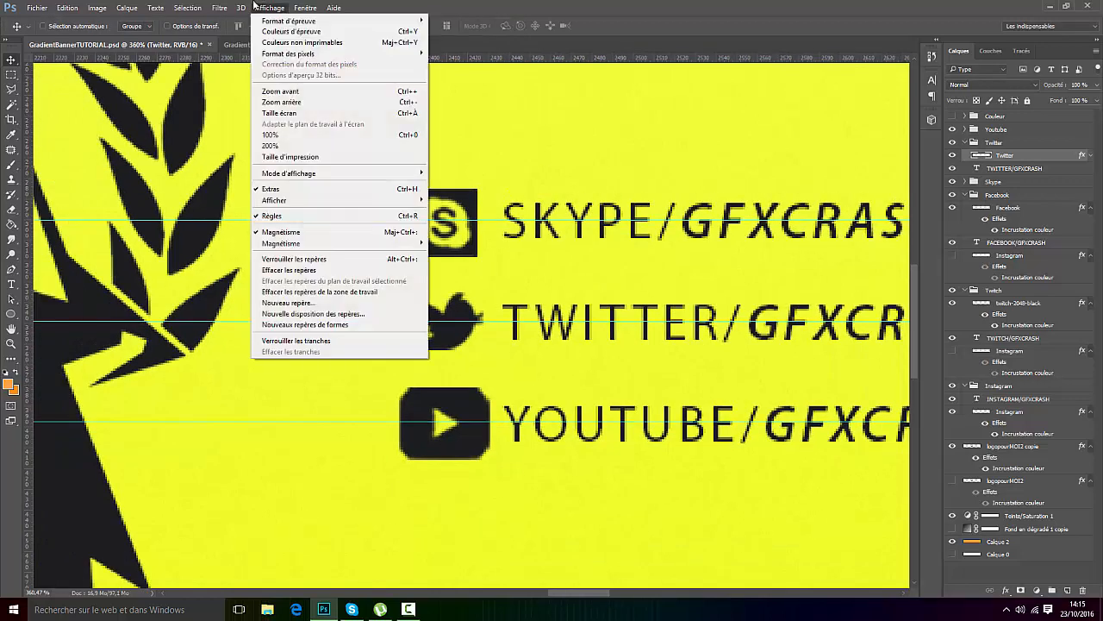
{"action": "left_click", "coordinate": [297, 192]}
{"action": "scroll", "coordinate": [498, 314], "scroll_direction": "down", "scroll_amount": 6}
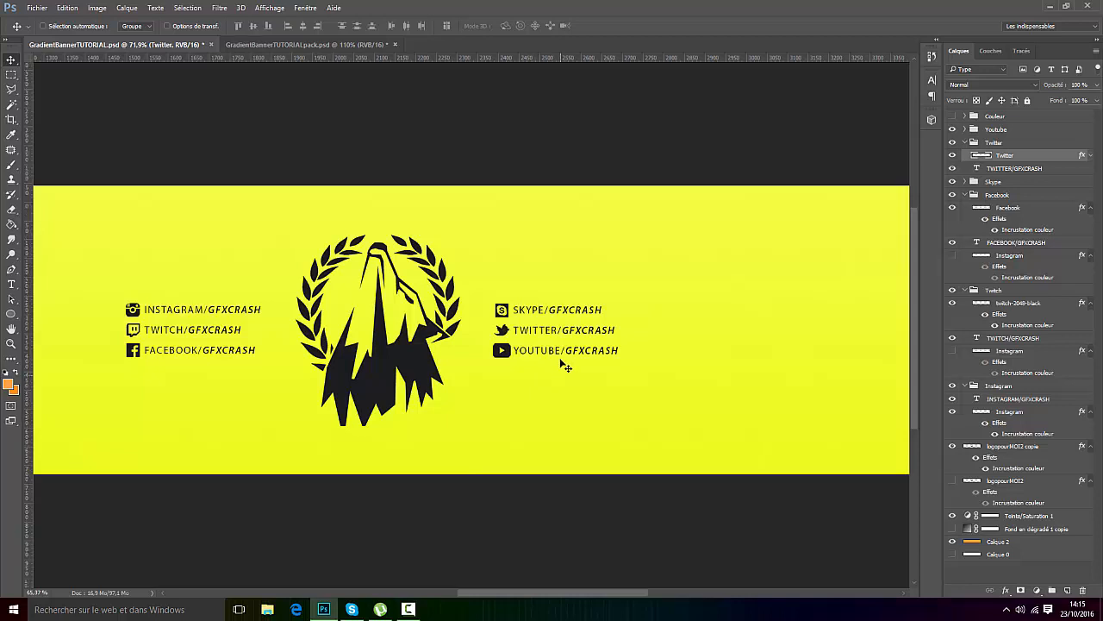
{"action": "scroll", "coordinate": [542, 368], "scroll_direction": "down", "scroll_amount": 3}
{"action": "scroll", "coordinate": [457, 322], "scroll_direction": "up", "scroll_amount": 2}
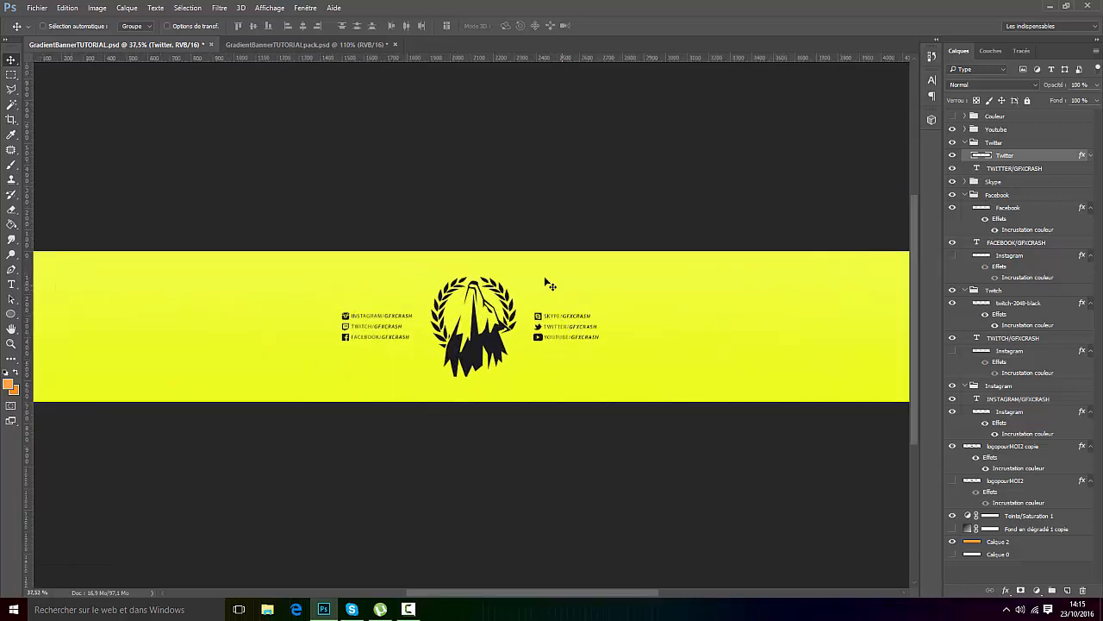
{"action": "scroll", "coordinate": [546, 281], "scroll_direction": "down", "scroll_amount": 2}
Step: Collapse the Facebook, Twitch and Instagram groups, and put the six groups from Instagram to Youtube into one new group
{"action": "left_click", "coordinate": [965, 195]}
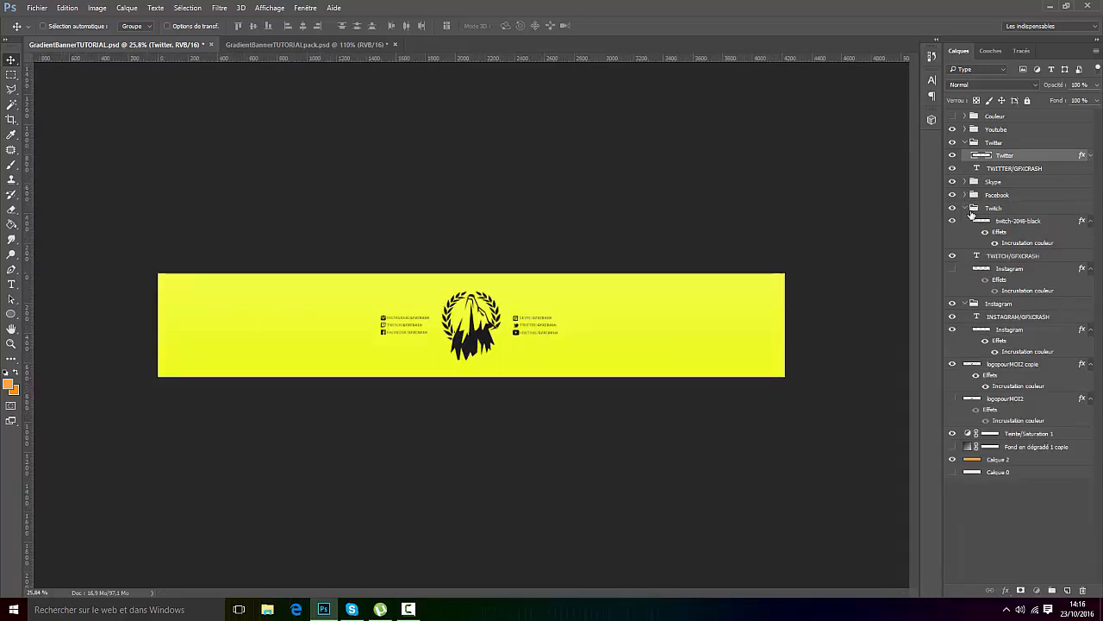
{"action": "left_click", "coordinate": [969, 208]}
{"action": "left_click", "coordinate": [965, 208]}
{"action": "left_click", "coordinate": [966, 220]}
{"action": "left_click", "coordinate": [993, 221]}
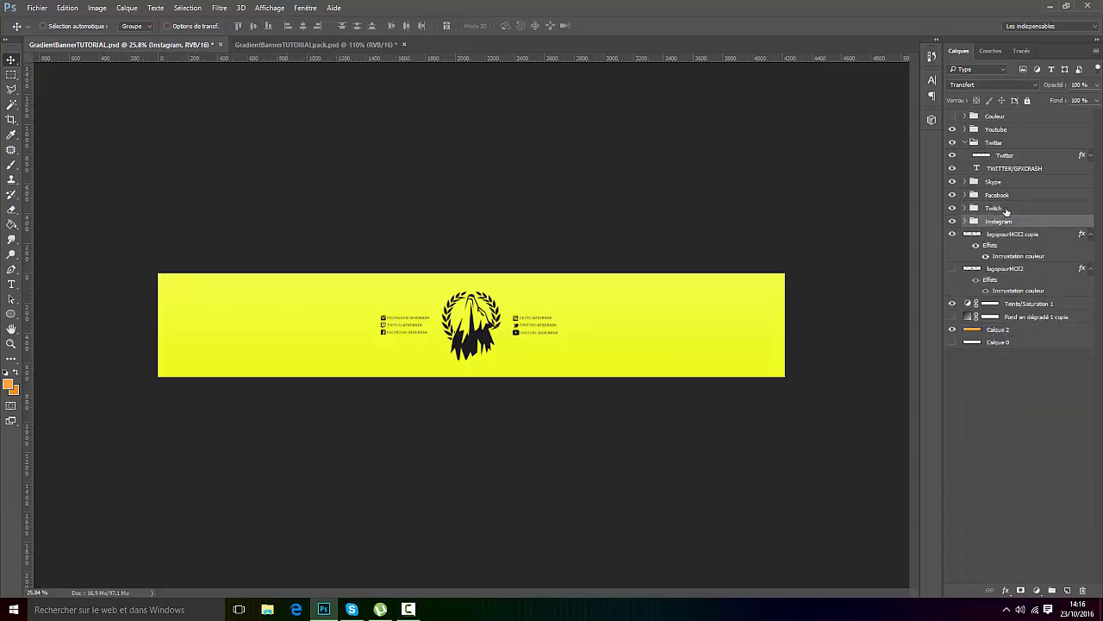
{"action": "left_click", "coordinate": [1007, 130], "text": "shift"}
{"action": "left_click", "coordinate": [1052, 590]}
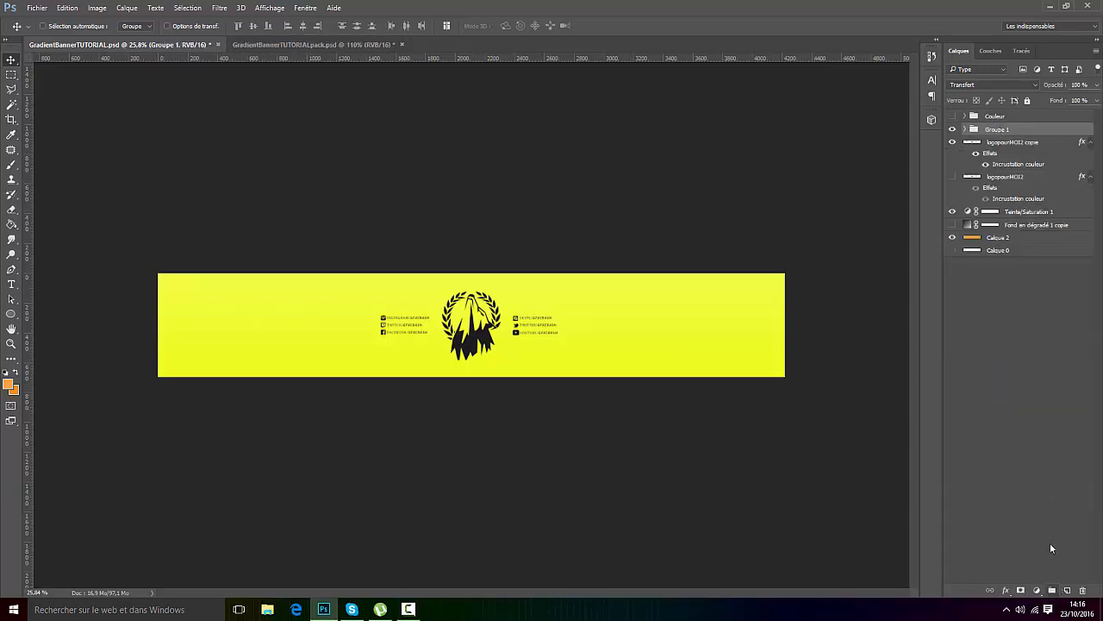
Step: Delete the unused hidden layers logopourMOI2, Fond en dégradé 1 copie and Calque 0, and leave no layer selected
{"action": "left_click", "coordinate": [1006, 176]}
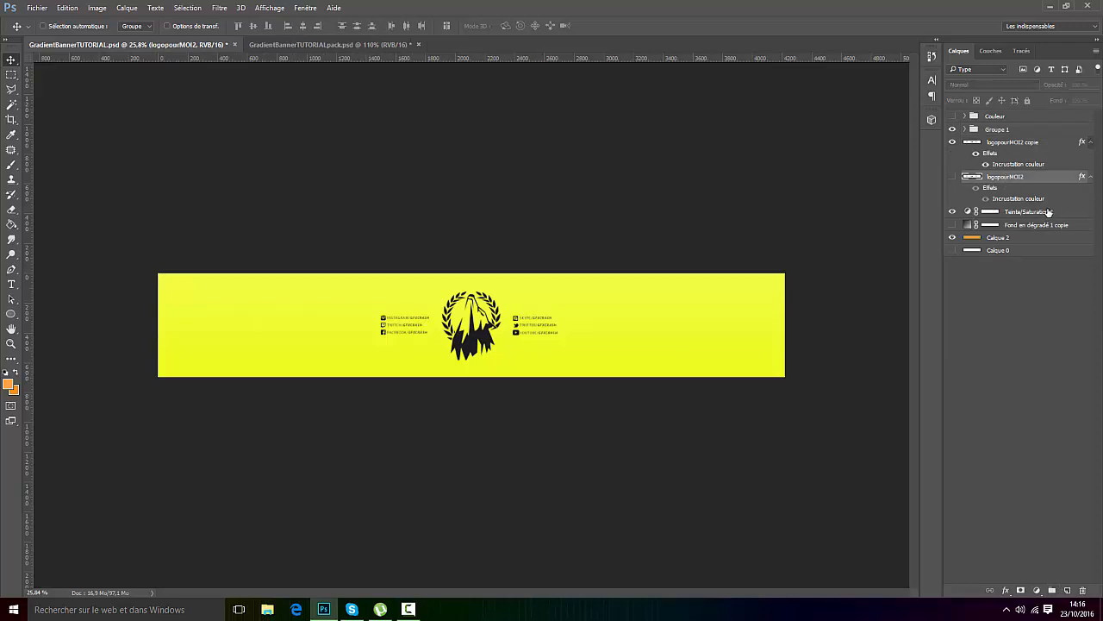
{"action": "key", "text": "Delete"}
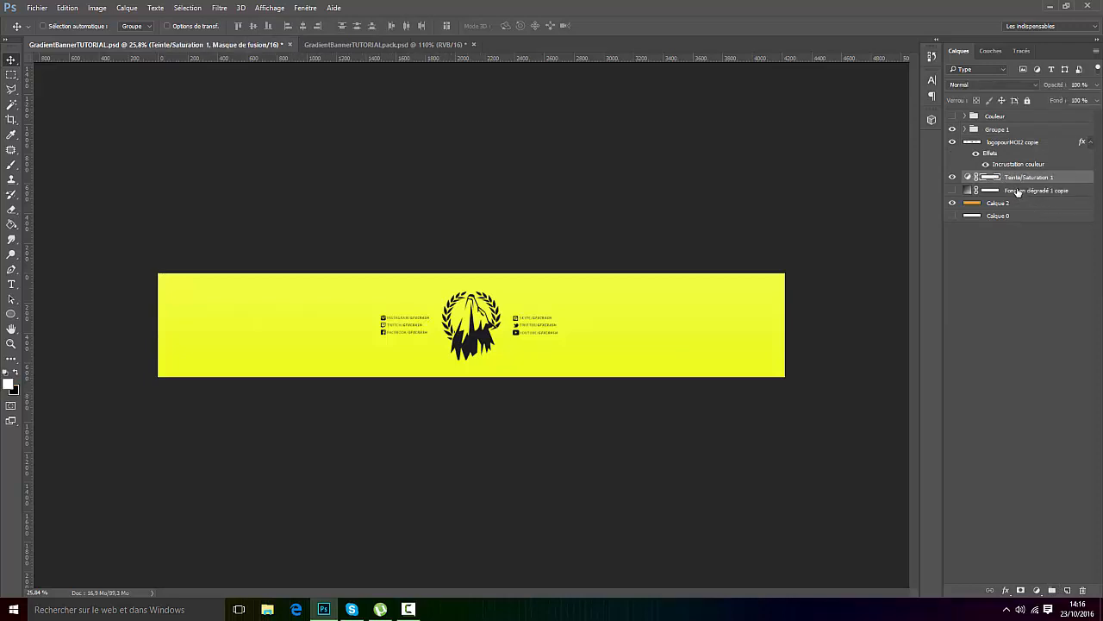
{"action": "left_click", "coordinate": [1018, 192]}
{"action": "key", "text": "Delete"}
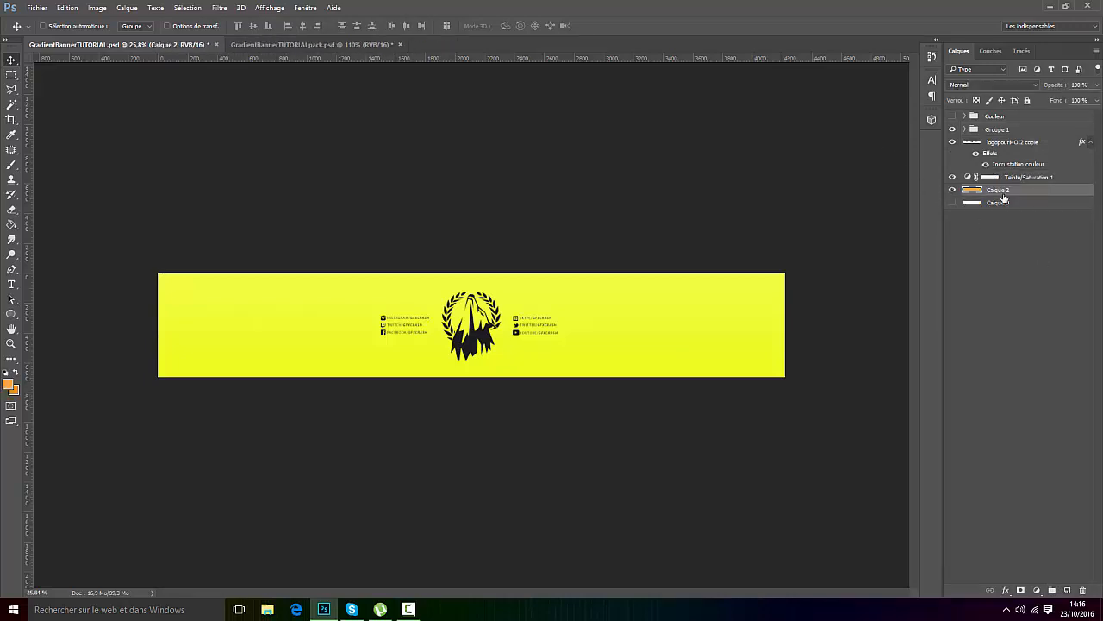
{"action": "left_click", "coordinate": [1006, 201]}
{"action": "key", "text": "Delete"}
{"action": "left_click", "coordinate": [1056, 252]}
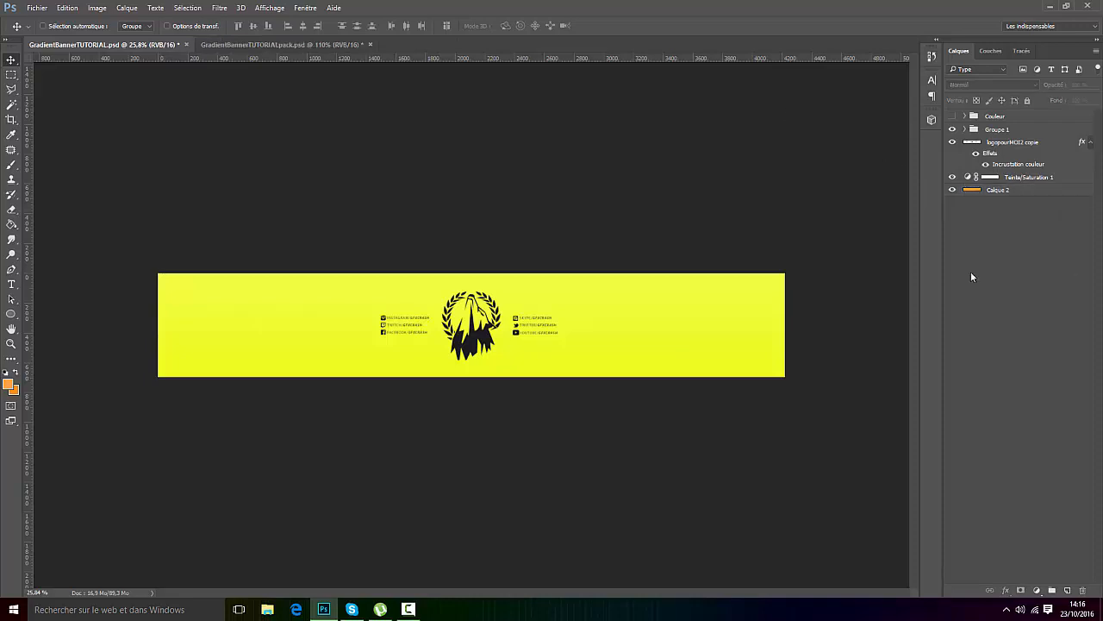
Step: Try a lower position for Groupe 1 and the logopourMOI2 copie layer together, and nudge both back up to the banner's vertical centre
{"action": "left_click", "coordinate": [1012, 129]}
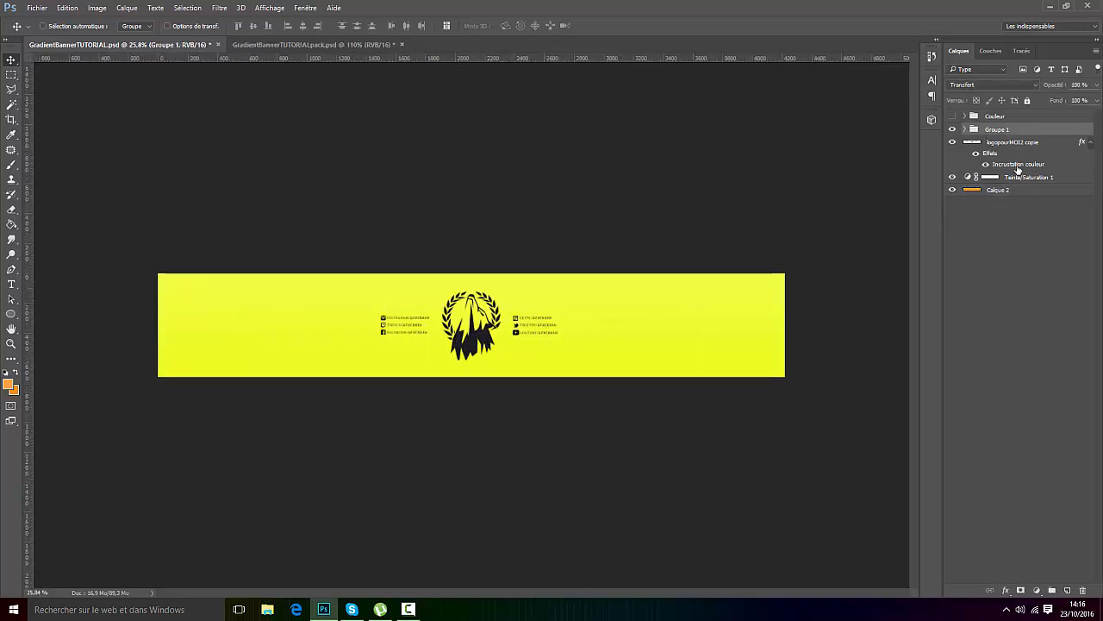
{"action": "left_click", "coordinate": [1021, 142], "text": "ctrl"}
{"action": "key", "text": "Down"}
{"action": "key", "text": "Down"}
{"action": "key", "text": "Down"}
{"action": "key", "text": "Down"}
{"action": "key", "text": "Down"}
{"action": "key", "text": "Down"}
{"action": "key", "text": "Down"}
{"action": "key", "text": "Down"}
{"action": "key", "text": "Down"}
{"action": "key", "text": "Down"}
{"action": "key", "text": "Down"}
{"action": "key", "text": "Down"}
{"action": "key", "text": "Down"}
{"action": "key", "text": "Down"}
{"action": "key", "text": "Down"}
{"action": "key", "text": "Down"}
{"action": "key", "text": "Down"}
{"action": "key", "text": "Down"}
{"action": "key", "text": "Down"}
{"action": "key", "text": "Down"}
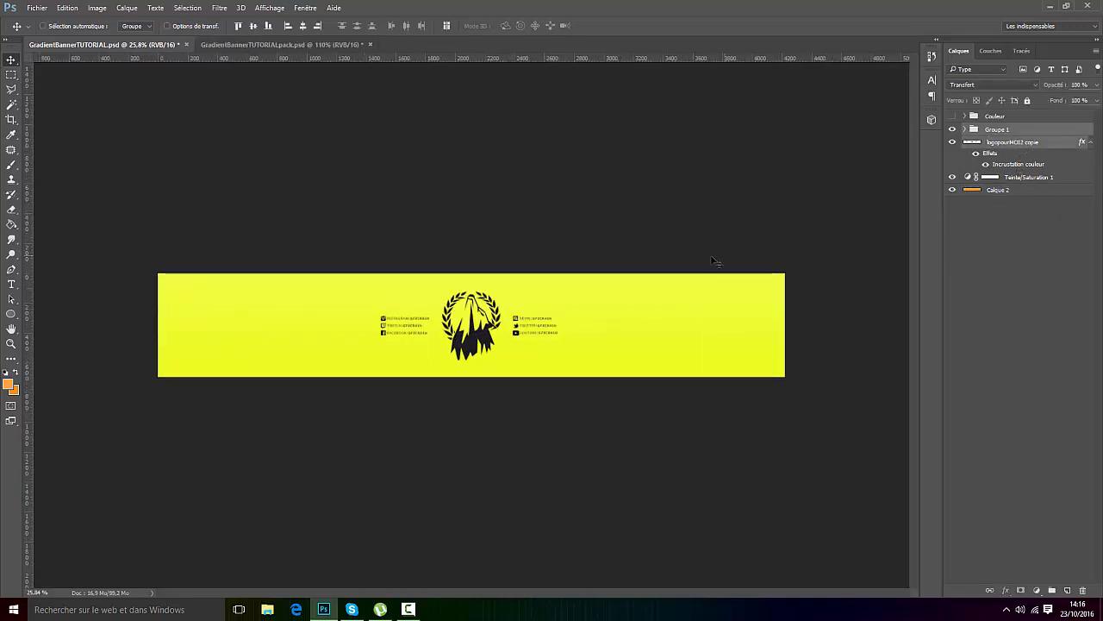
{"action": "key", "text": "Up"}
{"action": "key", "text": "Up"}
{"action": "key", "text": "Up"}
{"action": "key", "text": "Up"}
{"action": "key", "text": "Up"}
{"action": "key", "text": "Up"}
{"action": "key", "text": "Up"}
{"action": "key", "text": "Up"}
{"action": "key", "text": "Up"}
{"action": "key", "text": "Up"}
{"action": "key", "text": "Up"}
{"action": "key", "text": "Up"}
{"action": "key", "text": "Up"}
{"action": "key", "text": "Up"}
{"action": "key", "text": "Up"}
{"action": "key", "text": "Up"}
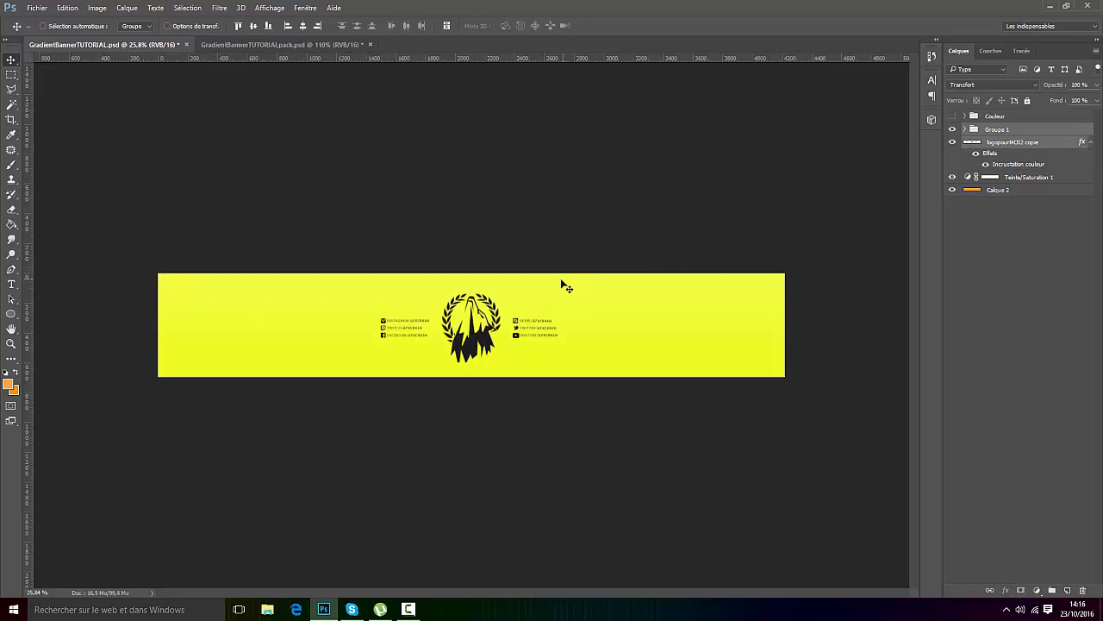
Step: Create a text box under the logo containing the slogan «LE DESIGN, PLUS QU'UNE PASSION»
{"action": "scroll", "coordinate": [488, 375], "scroll_direction": "up", "scroll_amount": 2}
{"action": "scroll", "coordinate": [392, 393], "scroll_direction": "up", "scroll_amount": 2}
{"action": "key", "text": "t"}
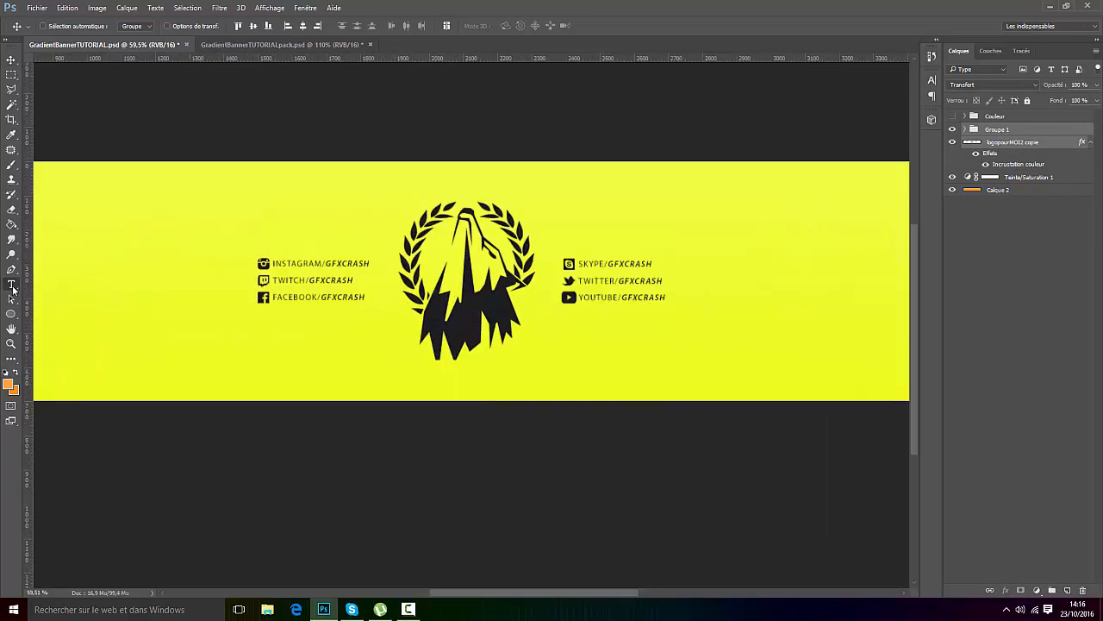
{"action": "scroll", "coordinate": [397, 364], "scroll_direction": "up", "scroll_amount": 2}
{"action": "left_click_drag", "start_coordinate": [327, 347], "coordinate": [642, 399]}
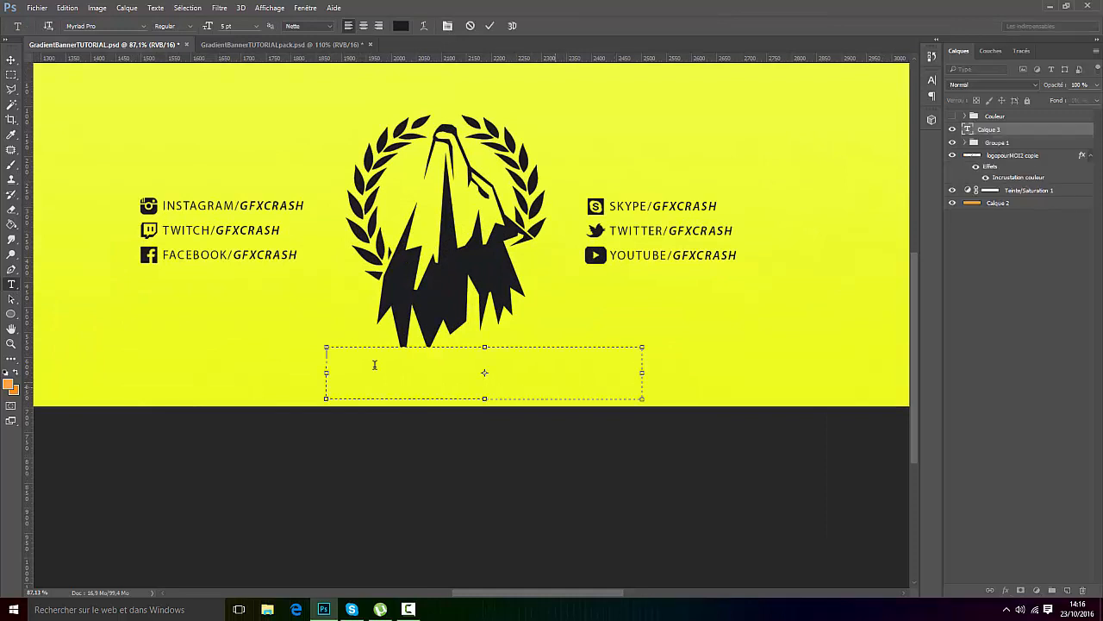
{"action": "scroll", "coordinate": [343, 358], "scroll_direction": "up", "scroll_amount": 2}
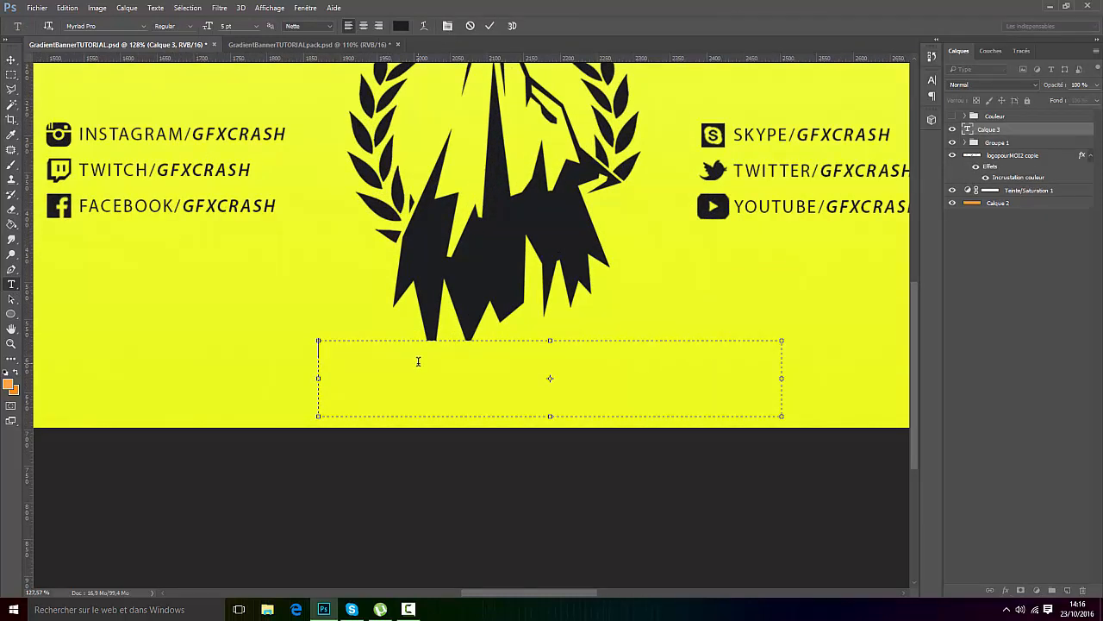
{"action": "key", "text": "BackSpace"}
{"action": "type", "text": "LE DESIGN"}
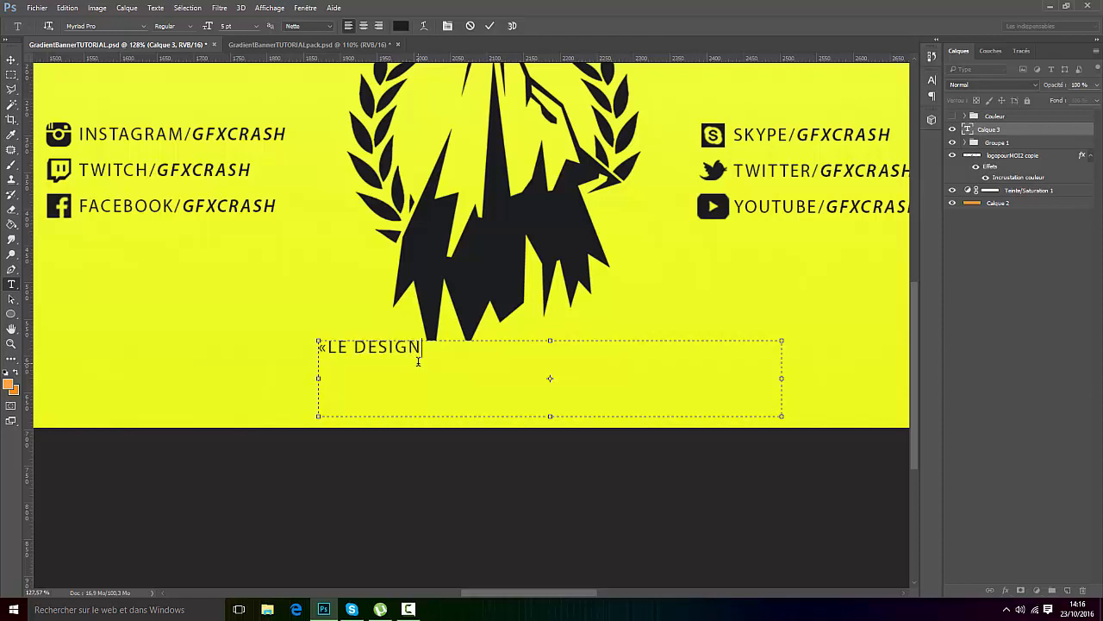
{"action": "type", "text": ", PLUS "}
{"action": "type", "text": "QU'UNE PASSI "}
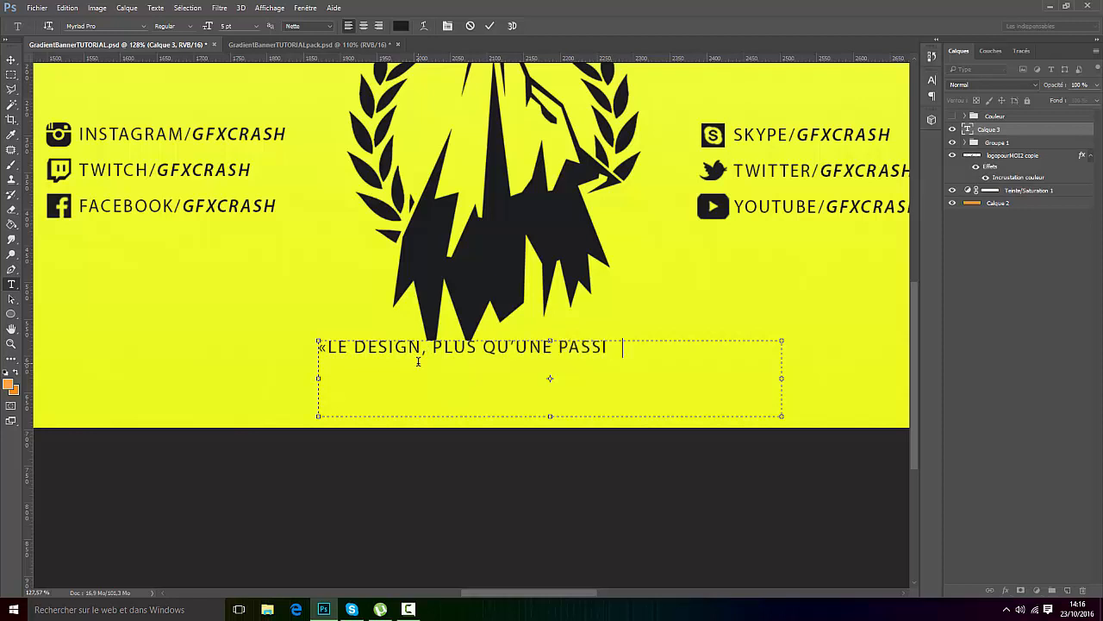
{"action": "type", "text": "N"}
{"action": "type", "text": "ON»"}
Step: Change the whole slogan's font style to Semibold Italic and shrink its text box to fit the single line
{"action": "key", "text": "ctrl+a"}
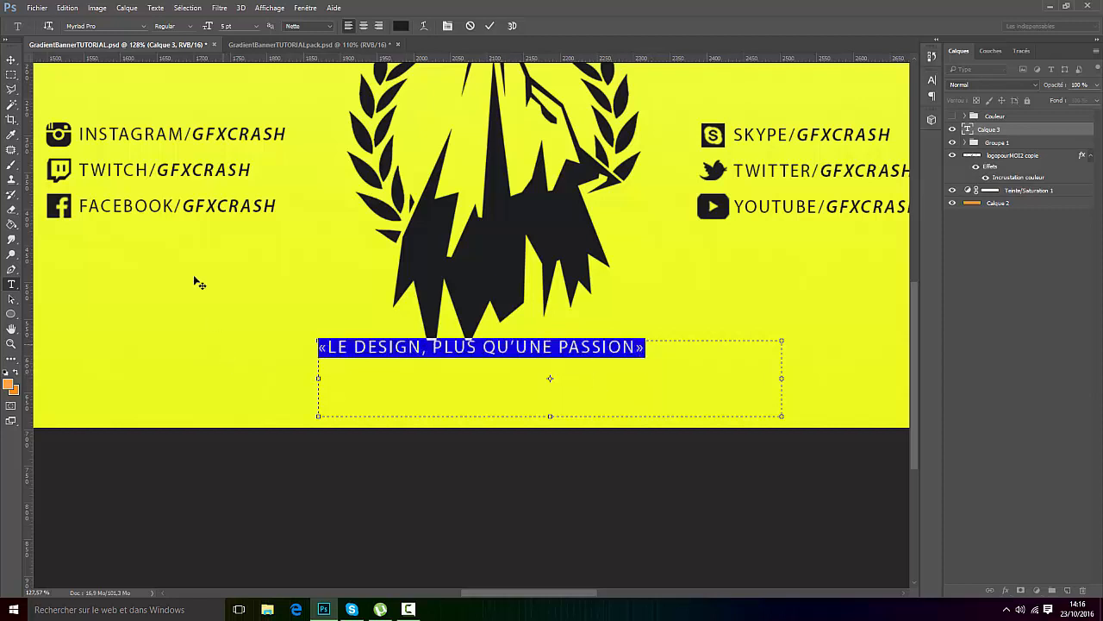
{"action": "left_click", "coordinate": [188, 27]}
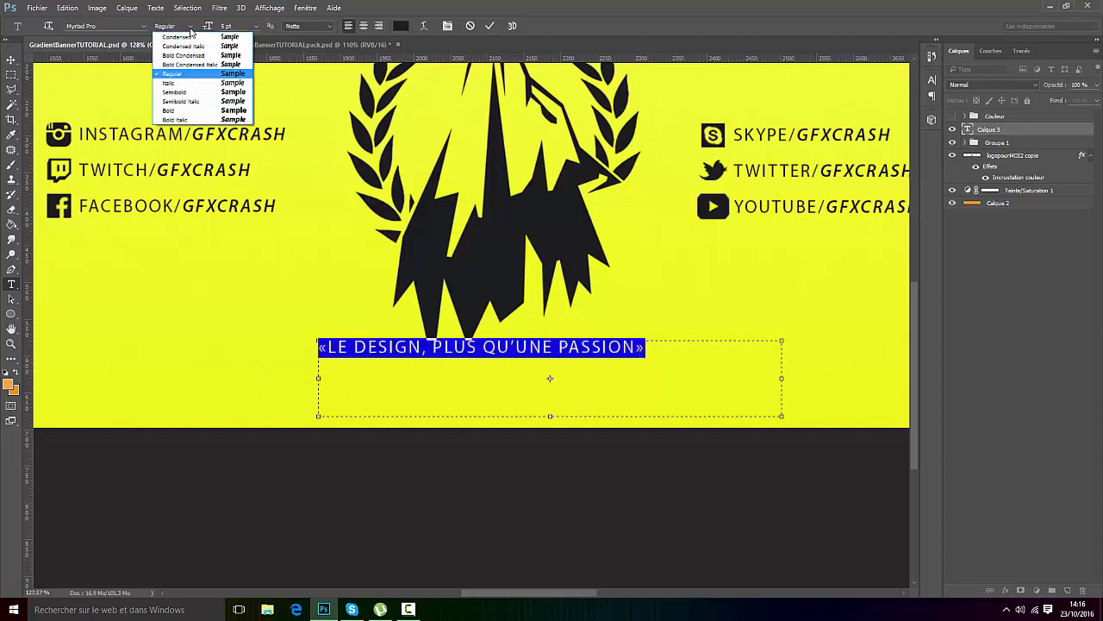
{"action": "left_click", "coordinate": [193, 92]}
{"action": "left_click", "coordinate": [535, 346]}
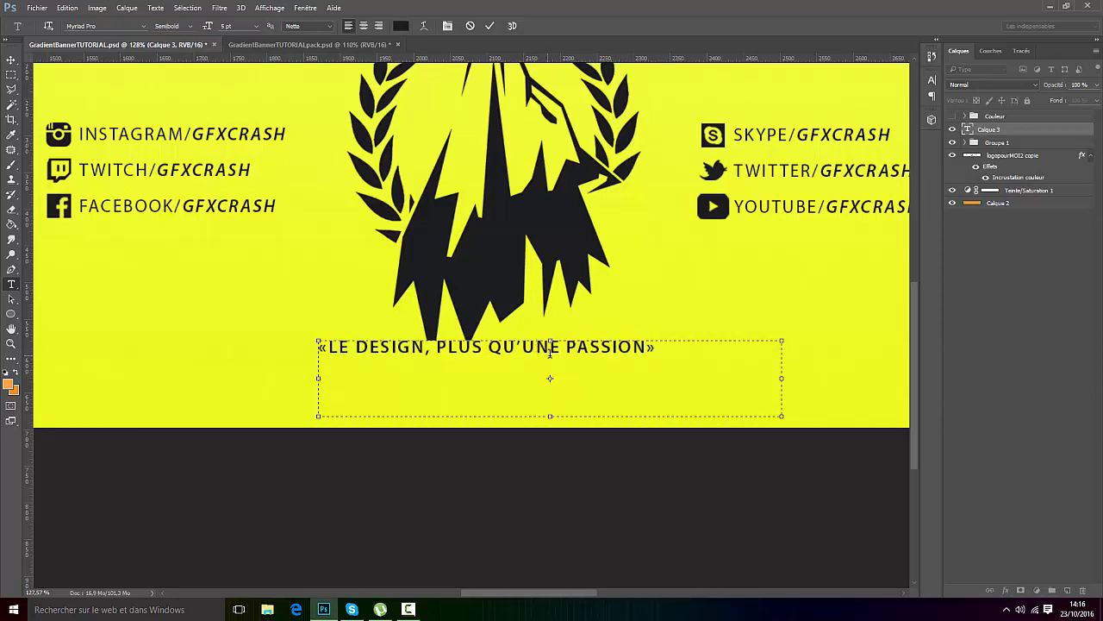
{"action": "key", "text": "ctrl+a"}
{"action": "left_click", "coordinate": [186, 26]}
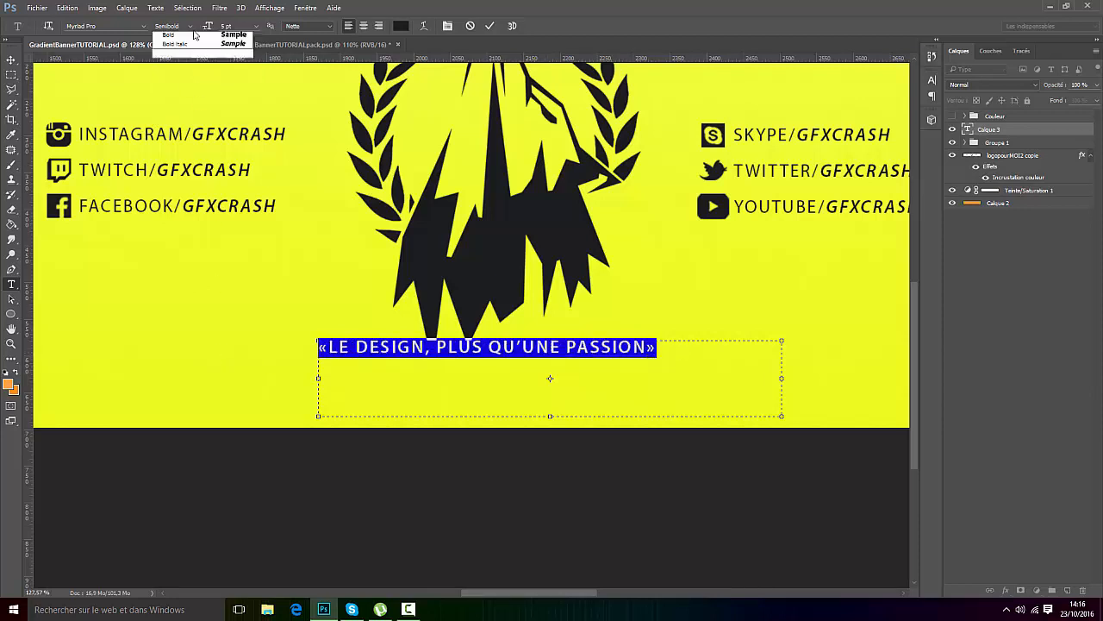
{"action": "left_click", "coordinate": [189, 102]}
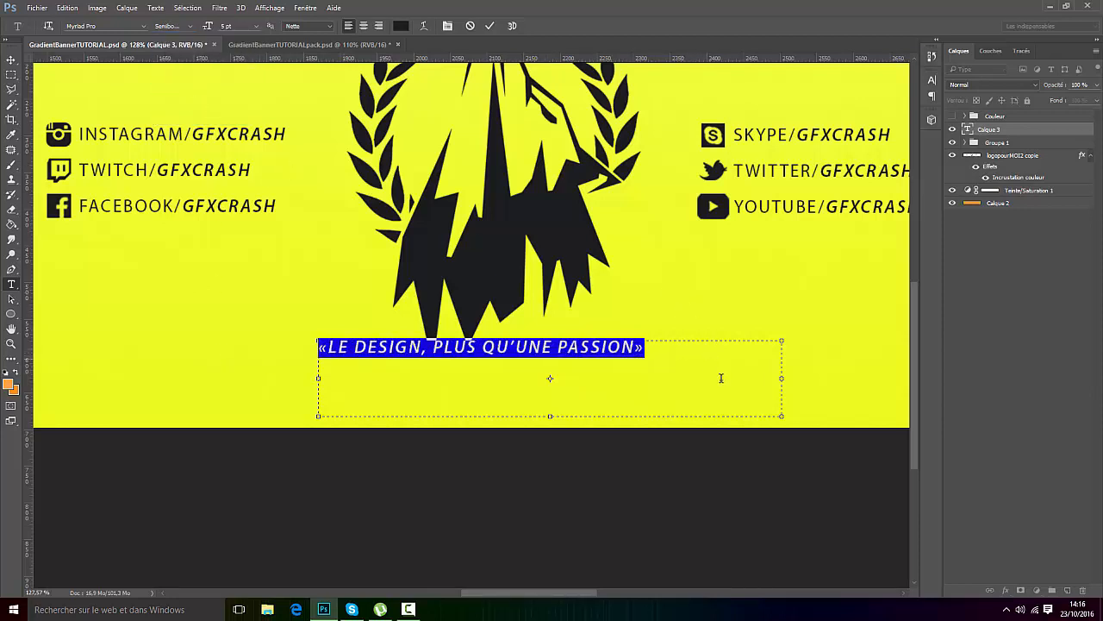
{"action": "left_click_drag", "start_coordinate": [782, 418], "coordinate": [648, 349]}
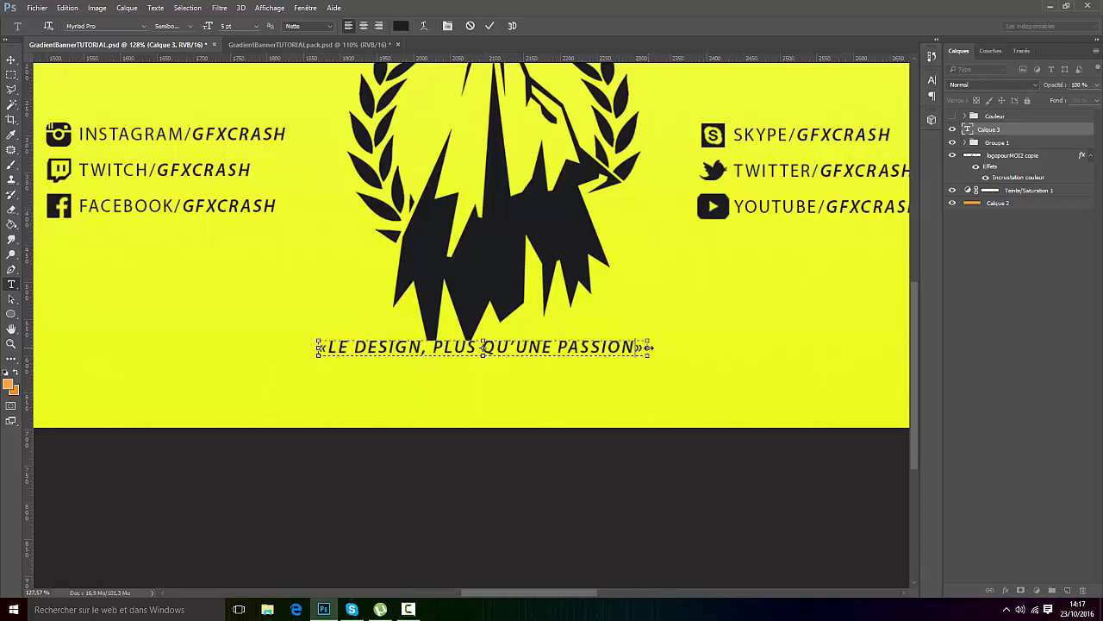
Step: Show the guides, move the slogan slightly down from the logo, and narrow its text box so it wraps onto two lines
{"action": "left_click", "coordinate": [270, 8]}
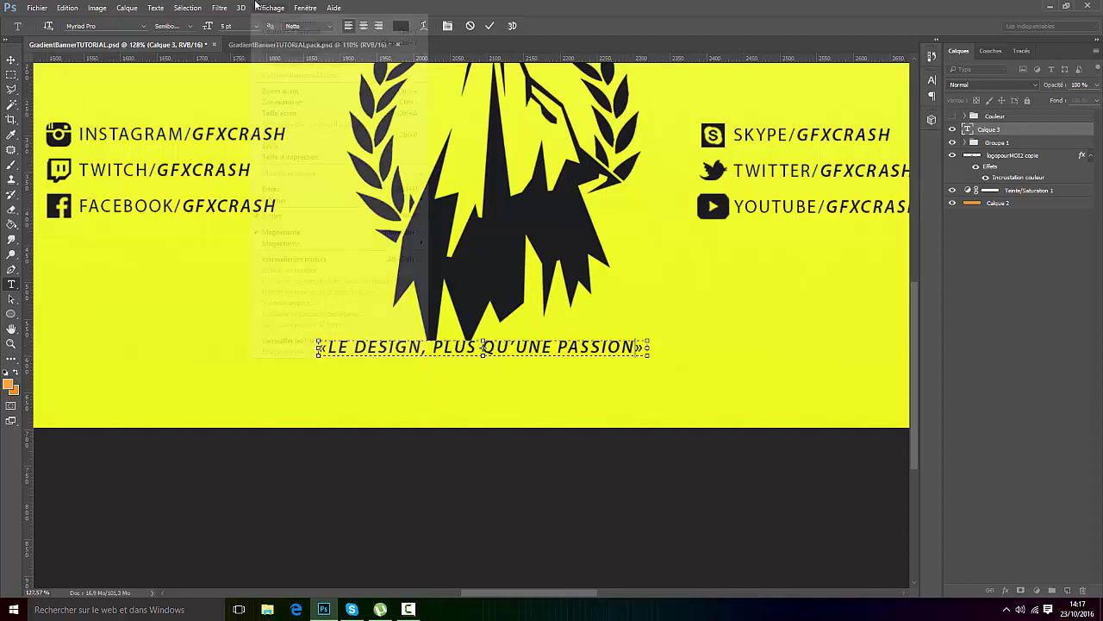
{"action": "left_click", "coordinate": [457, 243]}
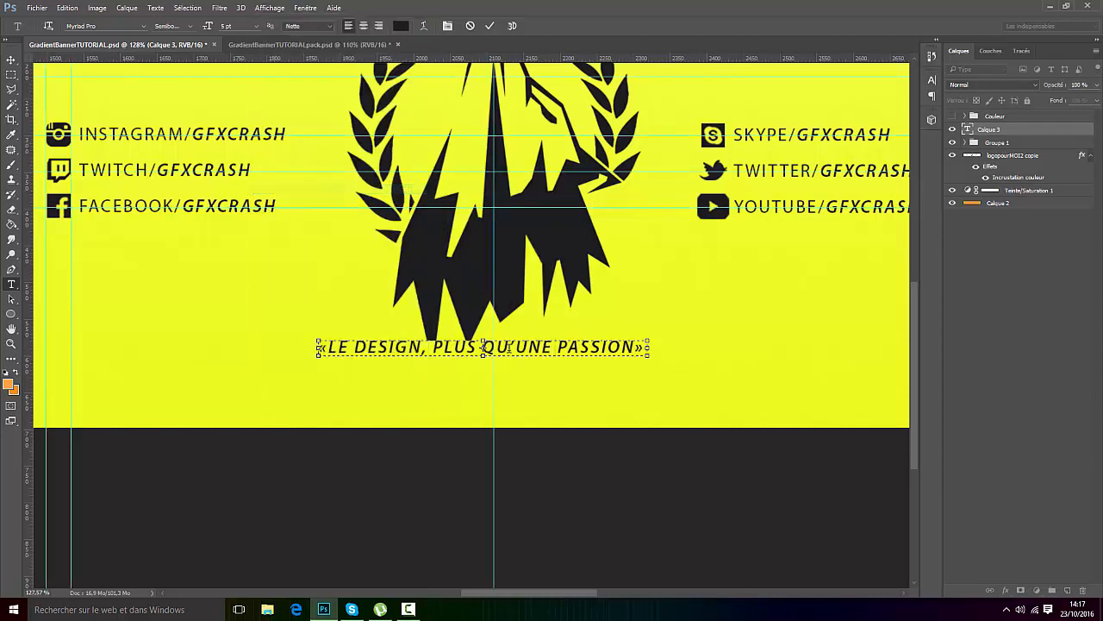
{"action": "left_click_drag", "start_coordinate": [537, 321], "coordinate": [535, 347]}
{"action": "left_click_drag", "start_coordinate": [494, 378], "coordinate": [494, 394]}
{"action": "left_click_drag", "start_coordinate": [657, 375], "coordinate": [557, 367]}
Step: Centre-align the whole slogan and set its font size to 4 pt
{"action": "left_click_drag", "start_coordinate": [430, 376], "coordinate": [293, 352]}
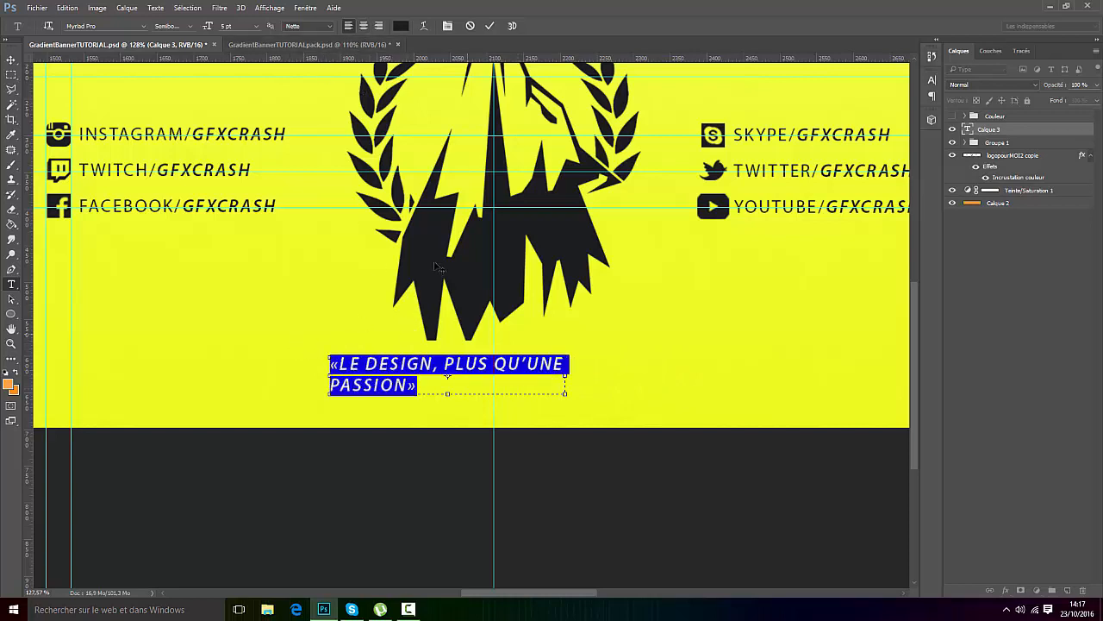
{"action": "left_click", "coordinate": [363, 25]}
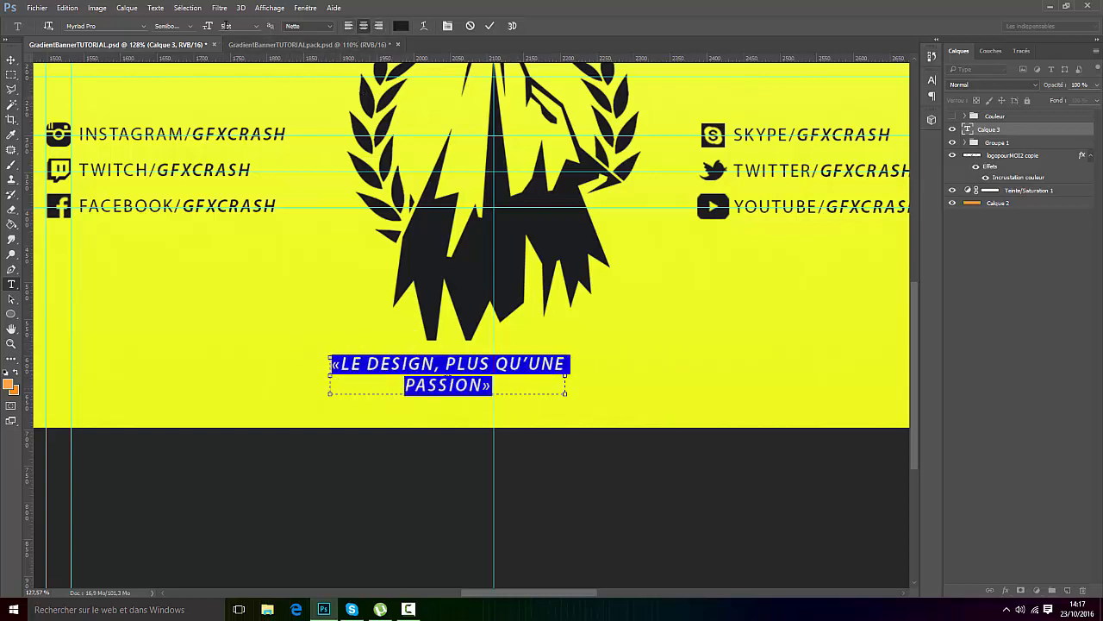
{"action": "key", "text": "Down"}
{"action": "key", "text": "Down"}
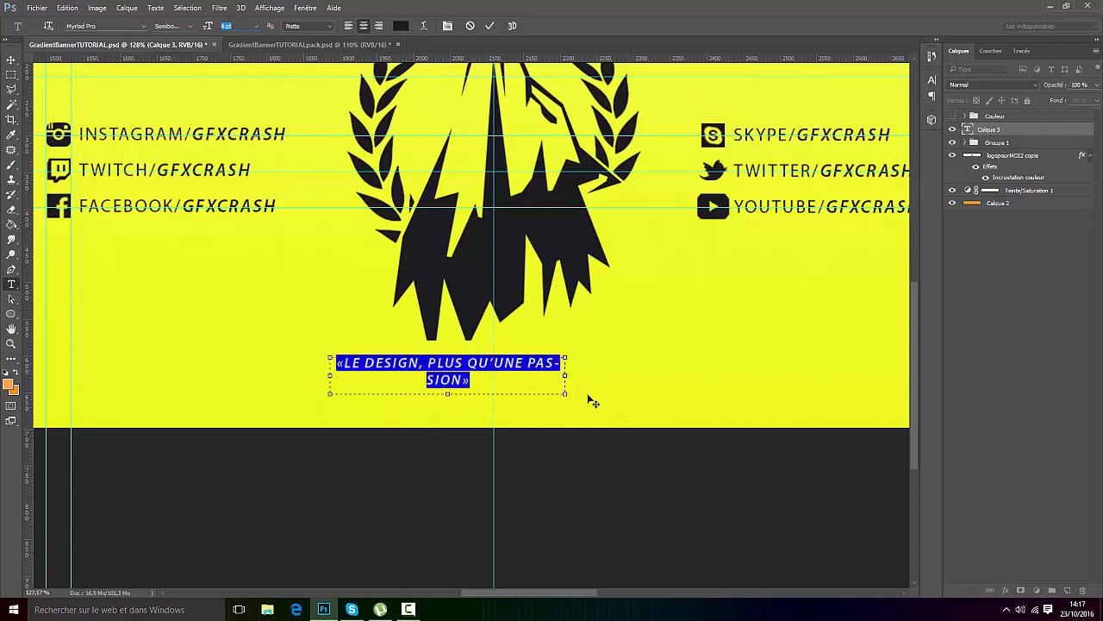
Step: Narrow the slogan's text box, centre it on the vertical guide beneath the logo, and commit the text
{"action": "left_click_drag", "start_coordinate": [562, 374], "coordinate": [537, 374]}
{"action": "left_click", "coordinate": [504, 377]}
{"action": "left_click_drag", "start_coordinate": [478, 315], "coordinate": [536, 318]}
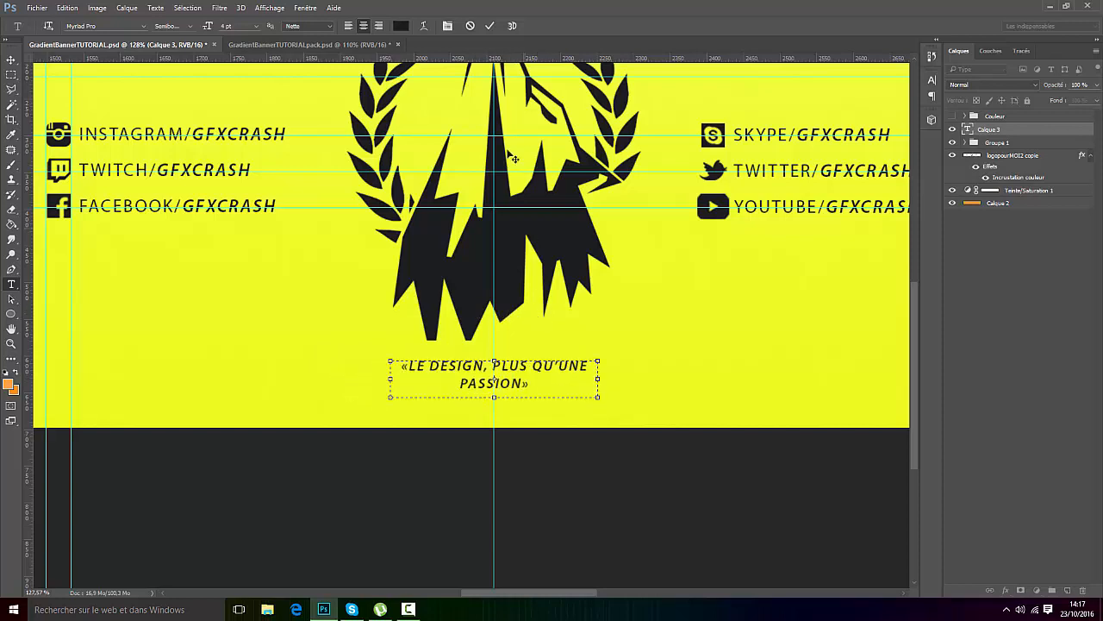
{"action": "left_click", "coordinate": [490, 26]}
{"action": "key", "text": "v"}
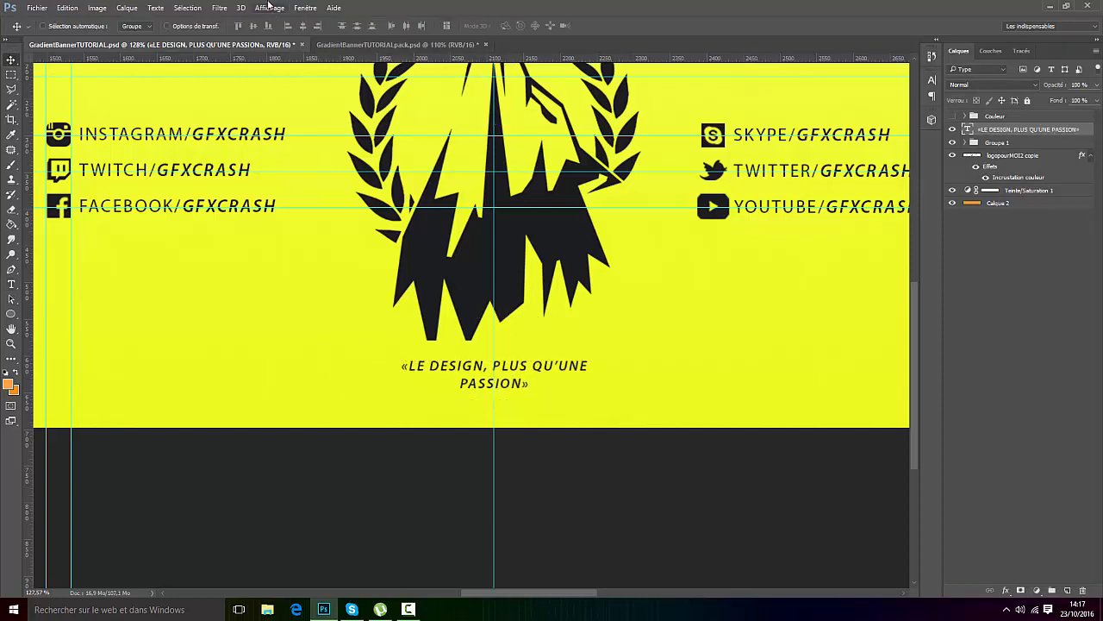
Step: Hide the guides, nudge the slogan slightly down, and review the whole banner
{"action": "left_click", "coordinate": [268, 7]}
{"action": "left_click", "coordinate": [362, 191]}
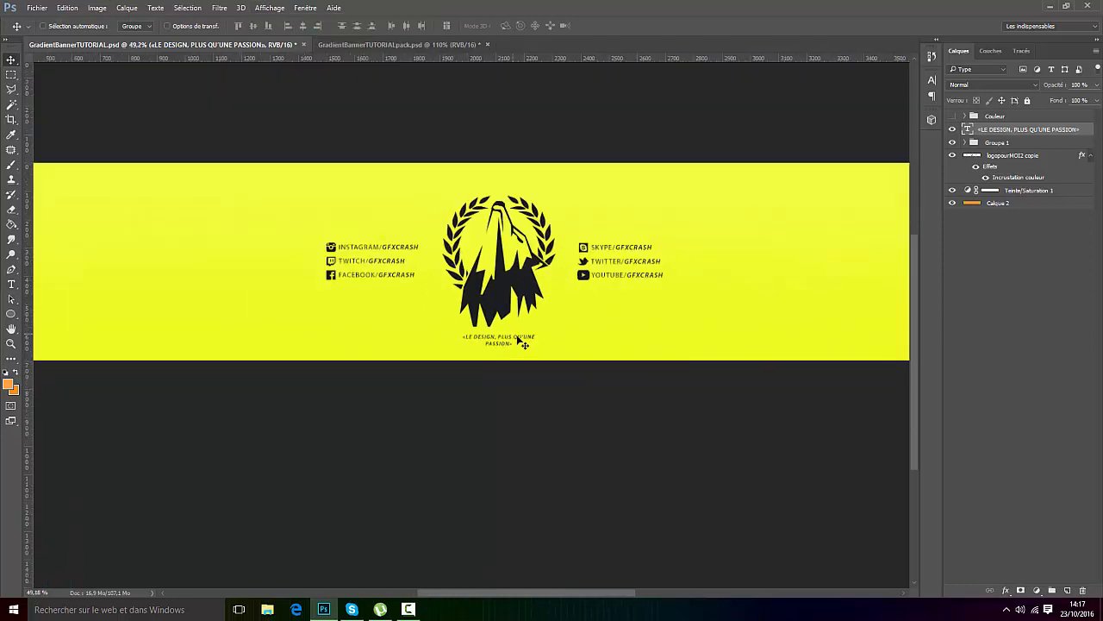
{"action": "scroll", "coordinate": [523, 345], "scroll_direction": "up", "scroll_amount": 2}
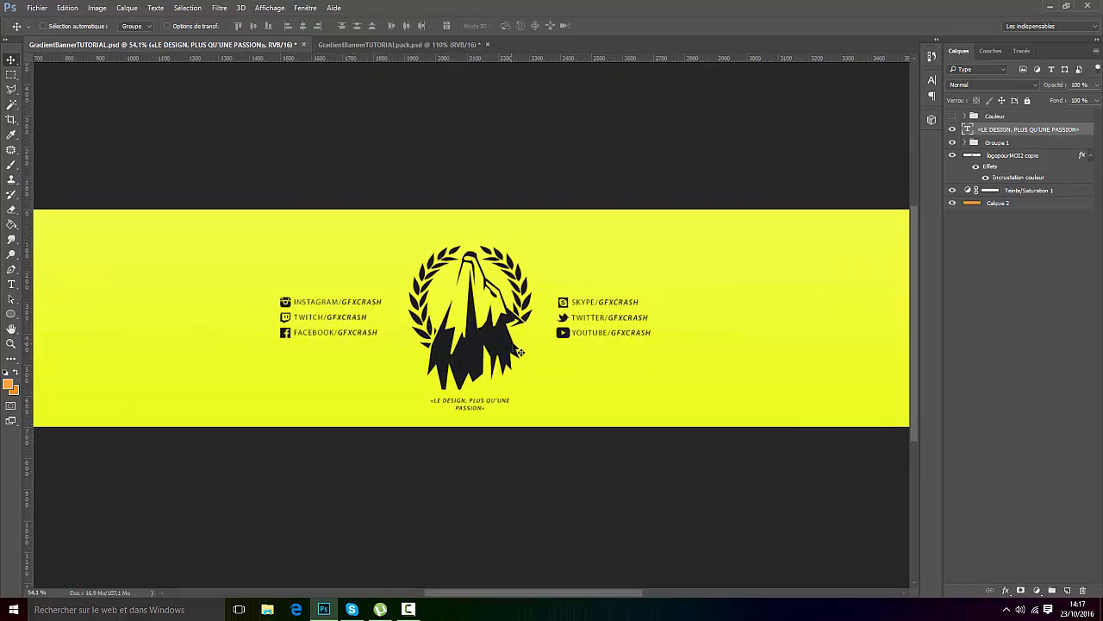
{"action": "key", "text": "Down"}
{"action": "key", "text": "Down"}
{"action": "scroll", "coordinate": [497, 347], "scroll_direction": "down", "scroll_amount": 2}
{"action": "scroll", "coordinate": [493, 346], "scroll_direction": "down", "scroll_amount": 1}
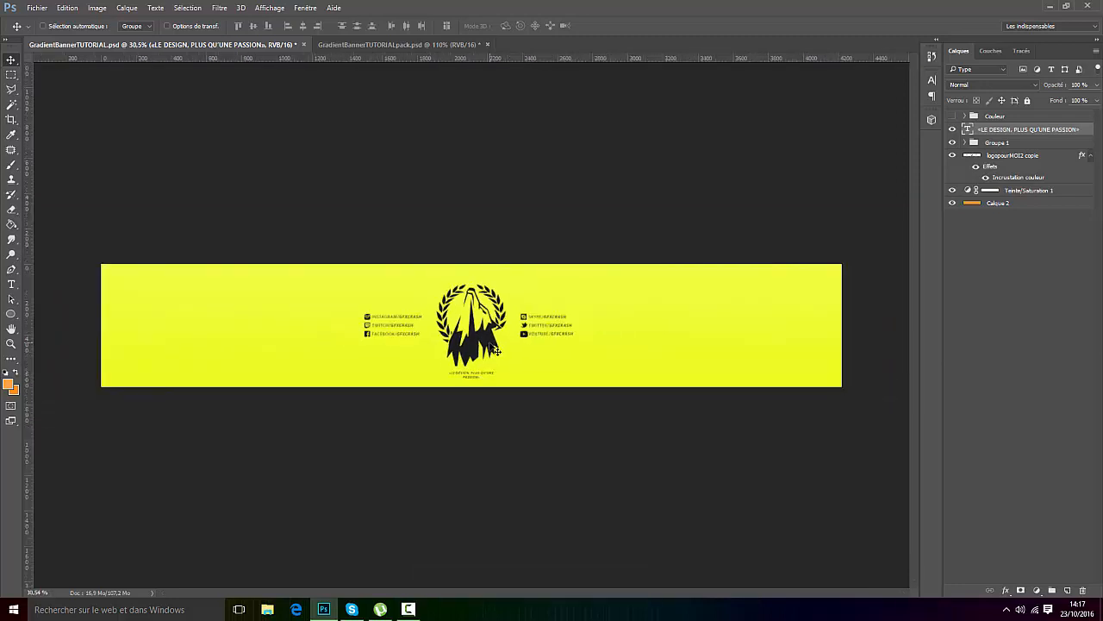
Step: Add a new empty layer above the slogan, set the foreground colour to white (ffffff), and activate the Brush tool
{"action": "left_click", "coordinate": [1067, 591]}
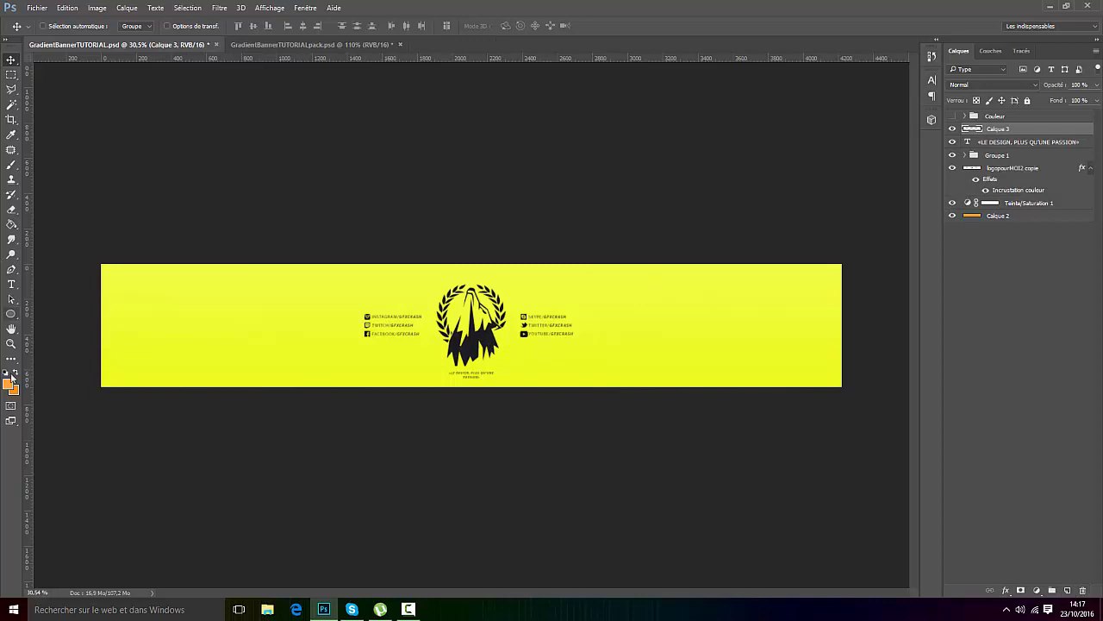
{"action": "left_click", "coordinate": [9, 384]}
{"action": "type", "text": "ffffff"}
{"action": "left_click", "coordinate": [962, 340]}
{"action": "left_click", "coordinate": [11, 164]}
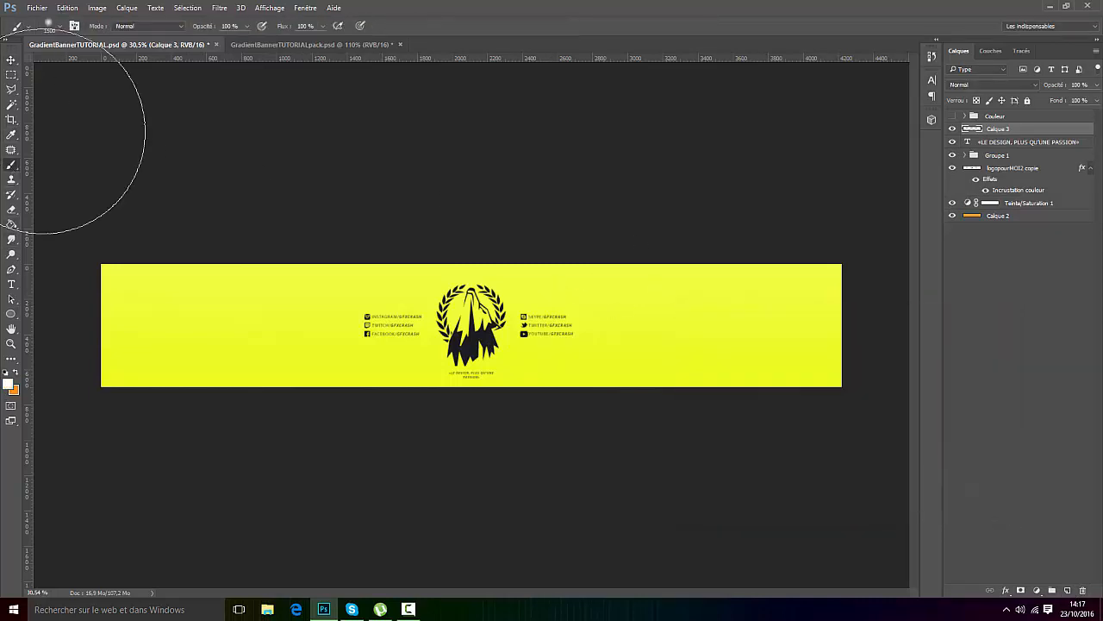
Step: Choose the pixel-block texture brush preset, set its size to 5000 px, and stamp it in white across the whole banner
{"action": "left_click", "coordinate": [57, 27]}
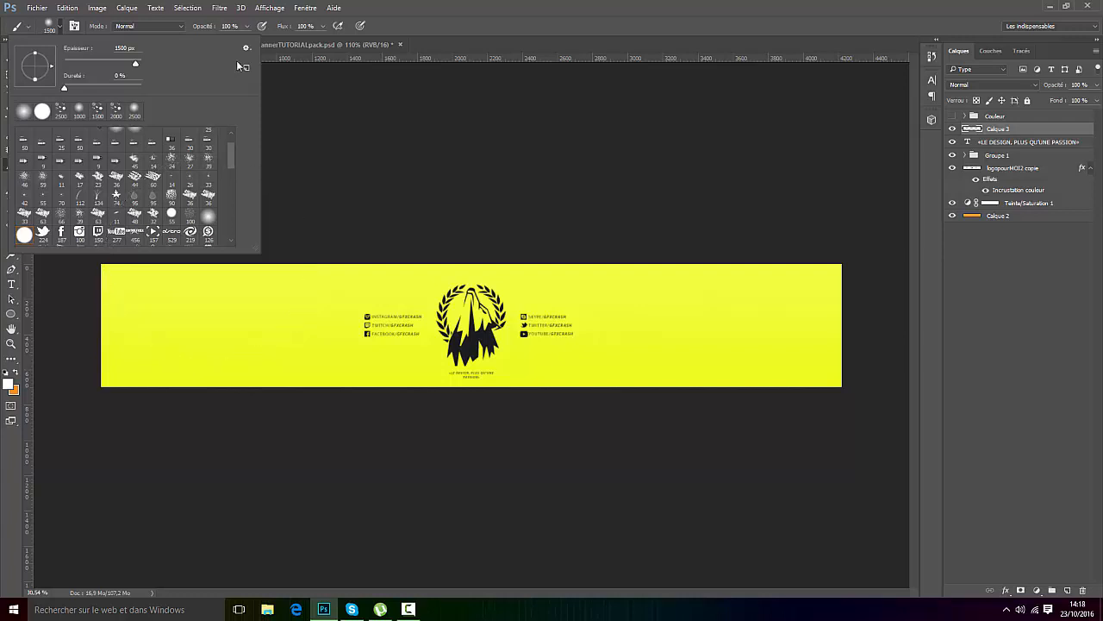
{"action": "left_click_drag", "start_coordinate": [229, 151], "coordinate": [227, 195]}
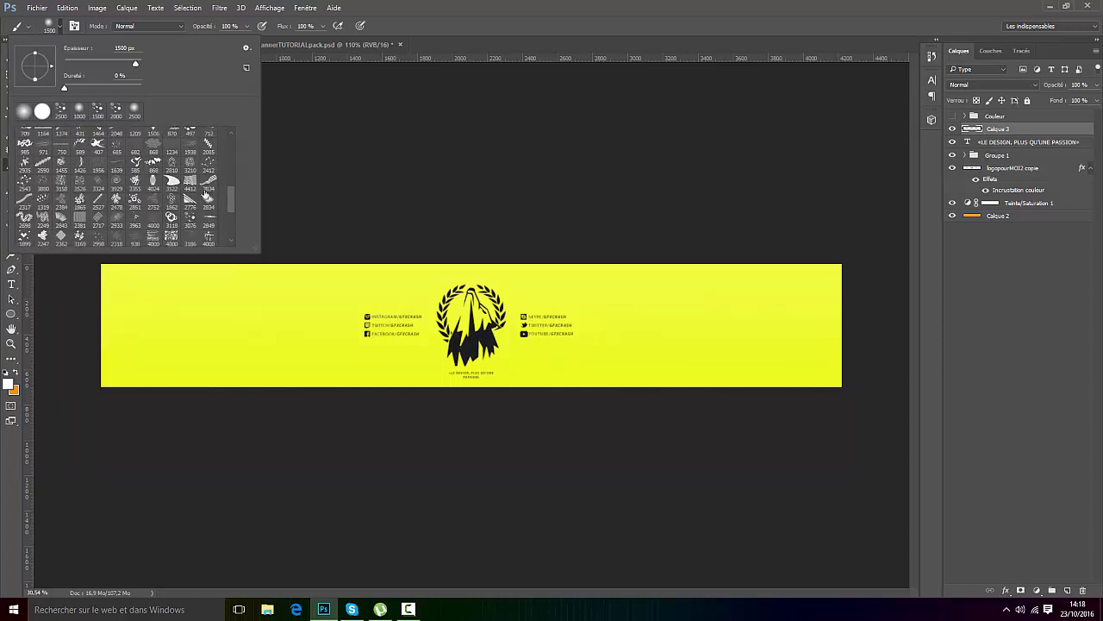
{"action": "scroll", "coordinate": [205, 196], "scroll_direction": "down", "scroll_amount": 3}
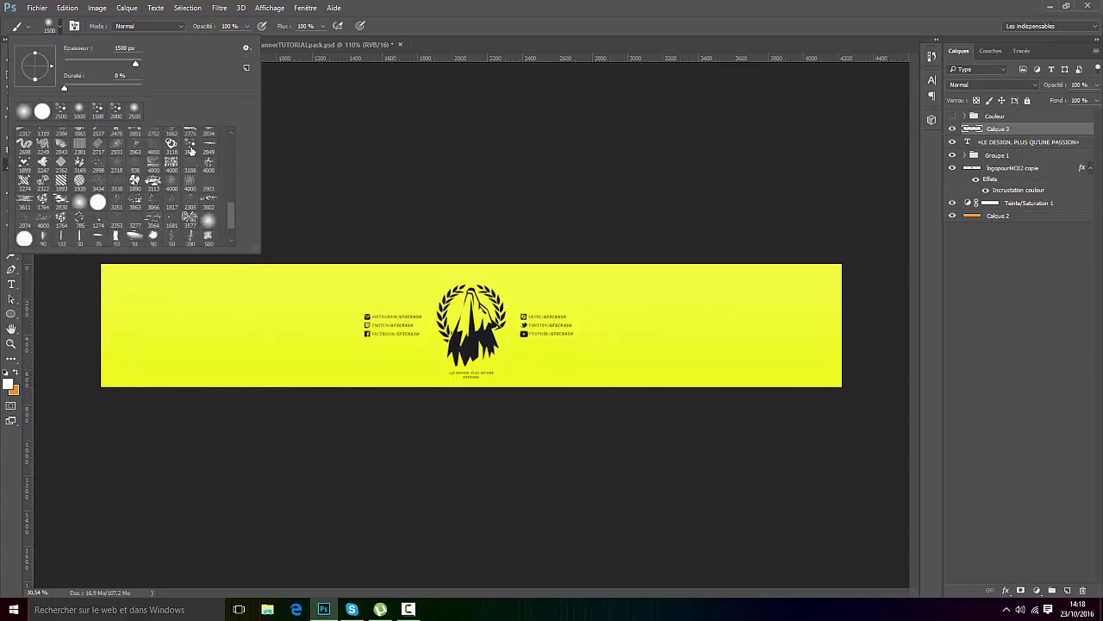
{"action": "scroll", "coordinate": [131, 217], "scroll_direction": "down", "scroll_amount": 1}
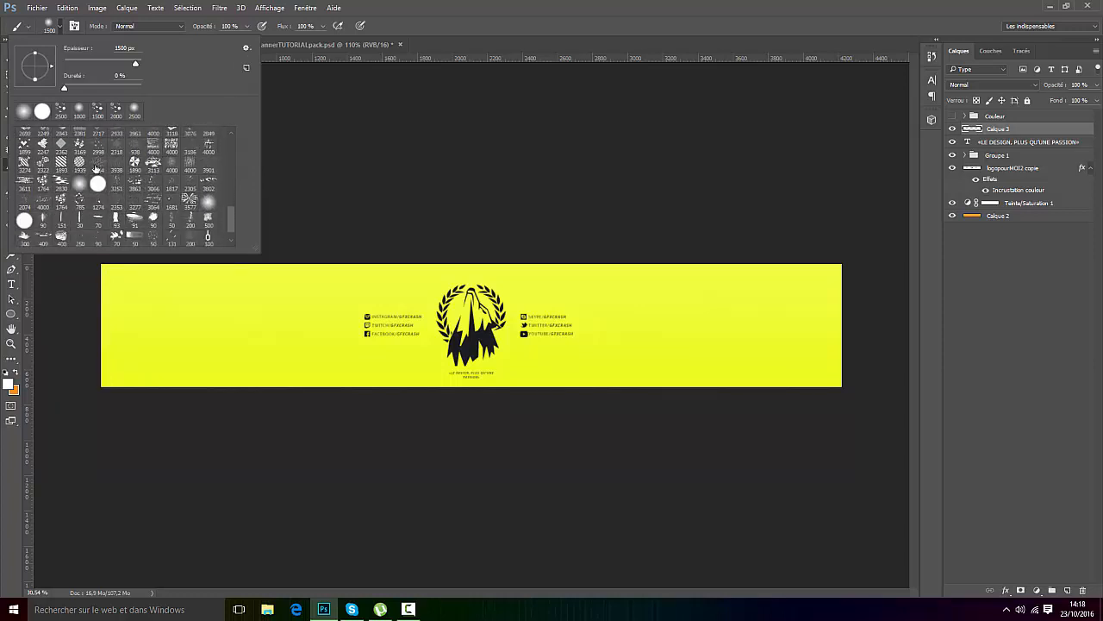
{"action": "scroll", "coordinate": [101, 199], "scroll_direction": "down", "scroll_amount": 1}
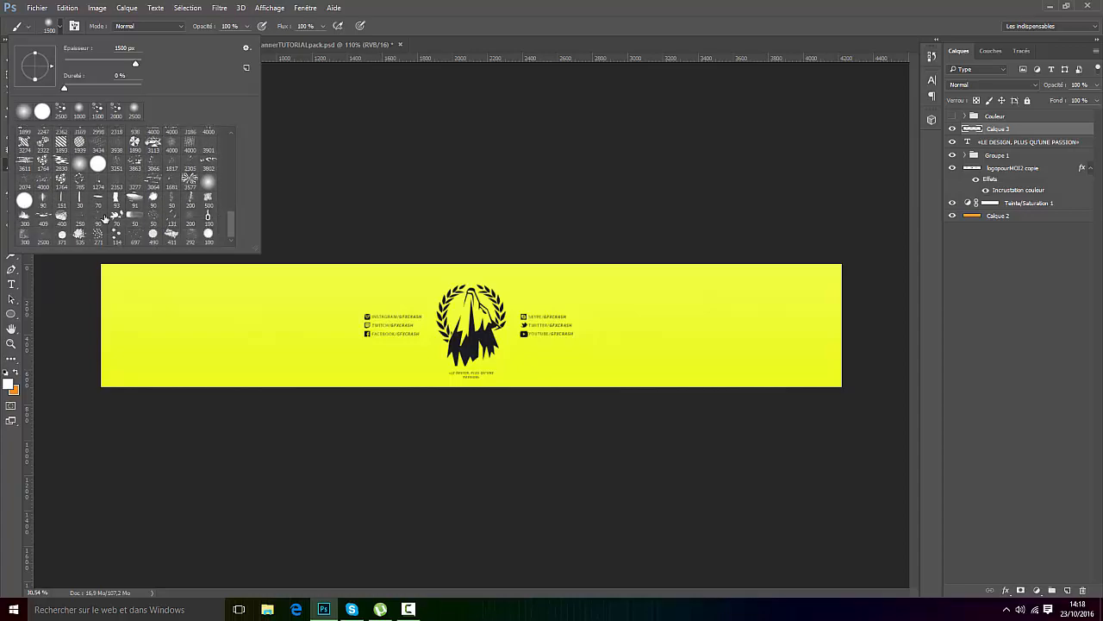
{"action": "scroll", "coordinate": [104, 219], "scroll_direction": "up", "scroll_amount": 4}
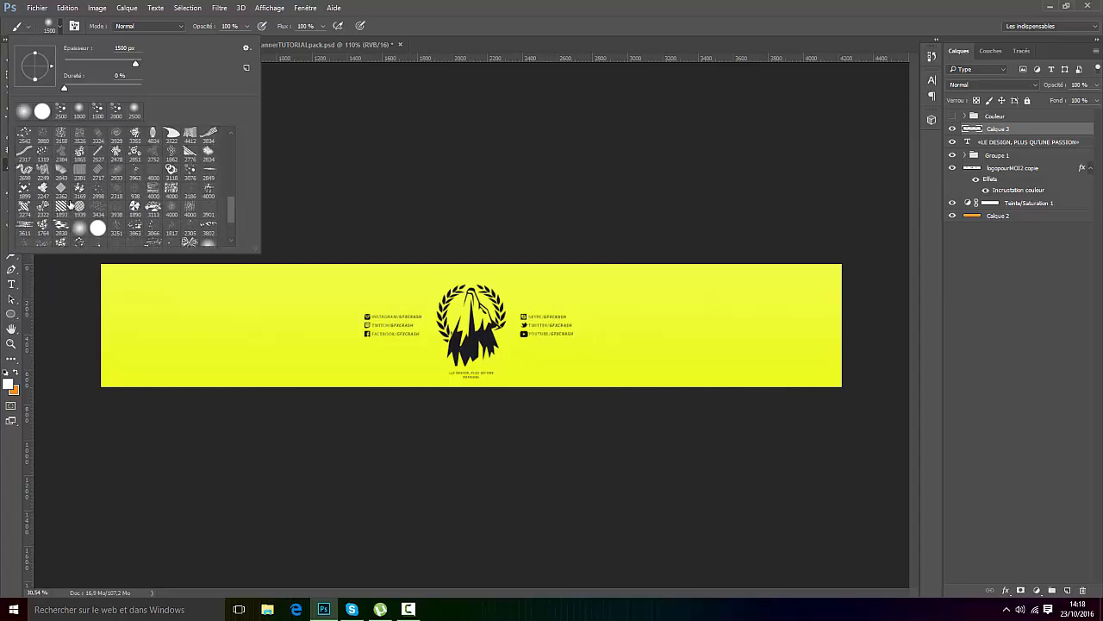
{"action": "scroll", "coordinate": [70, 205], "scroll_direction": "up", "scroll_amount": 1}
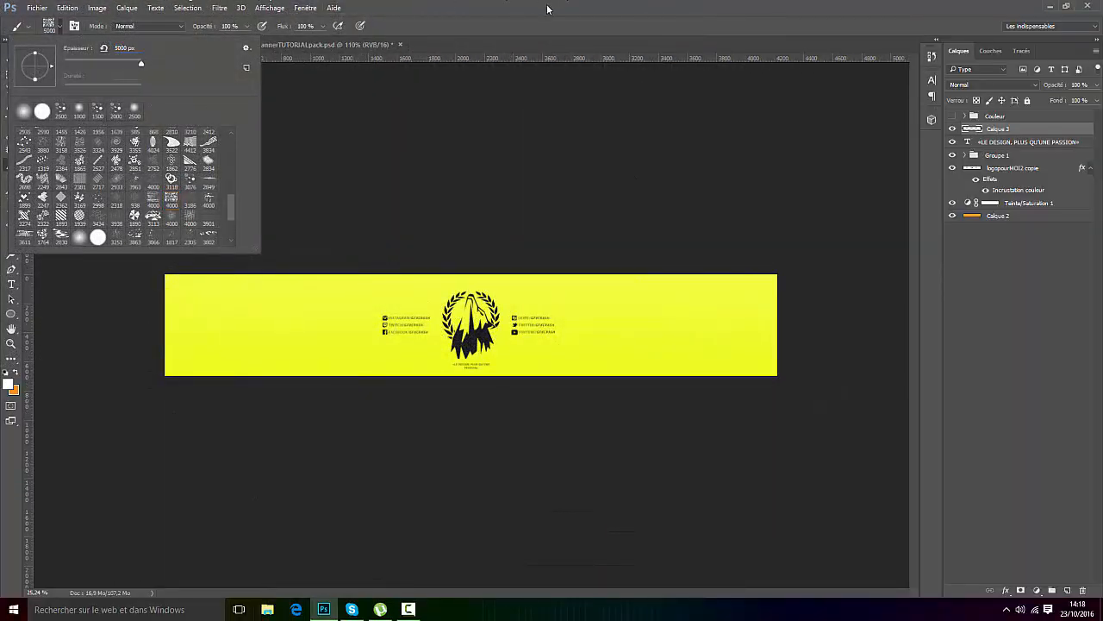
{"action": "key", "text": "Return"}
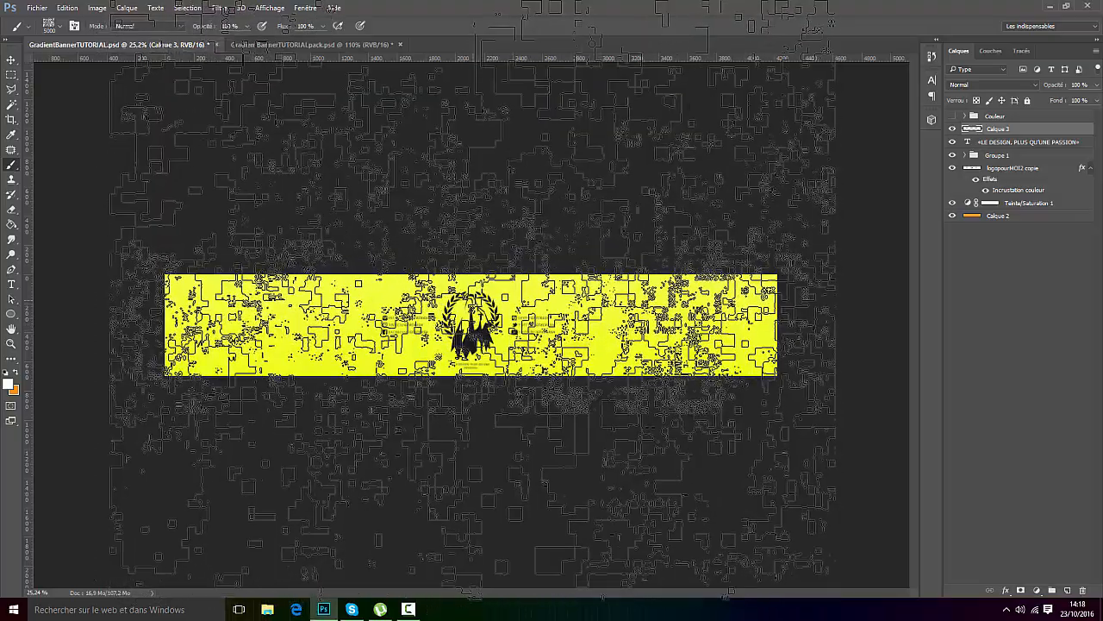
{"action": "left_click", "coordinate": [12, 75]}
{"action": "left_click", "coordinate": [10, 60]}
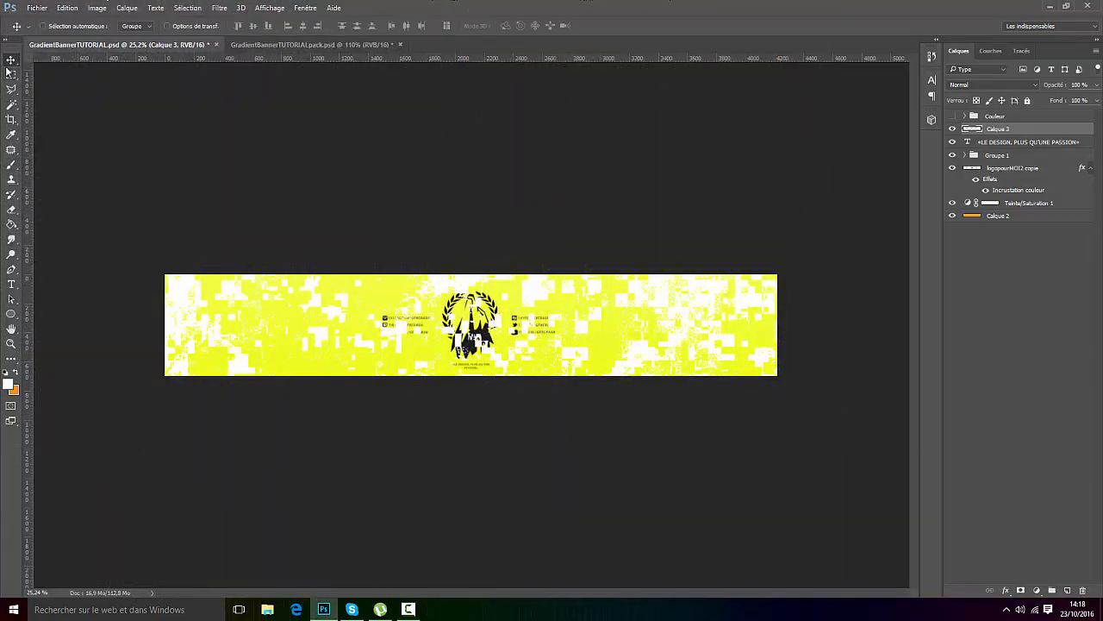
{"action": "key", "text": "ctrl+0"}
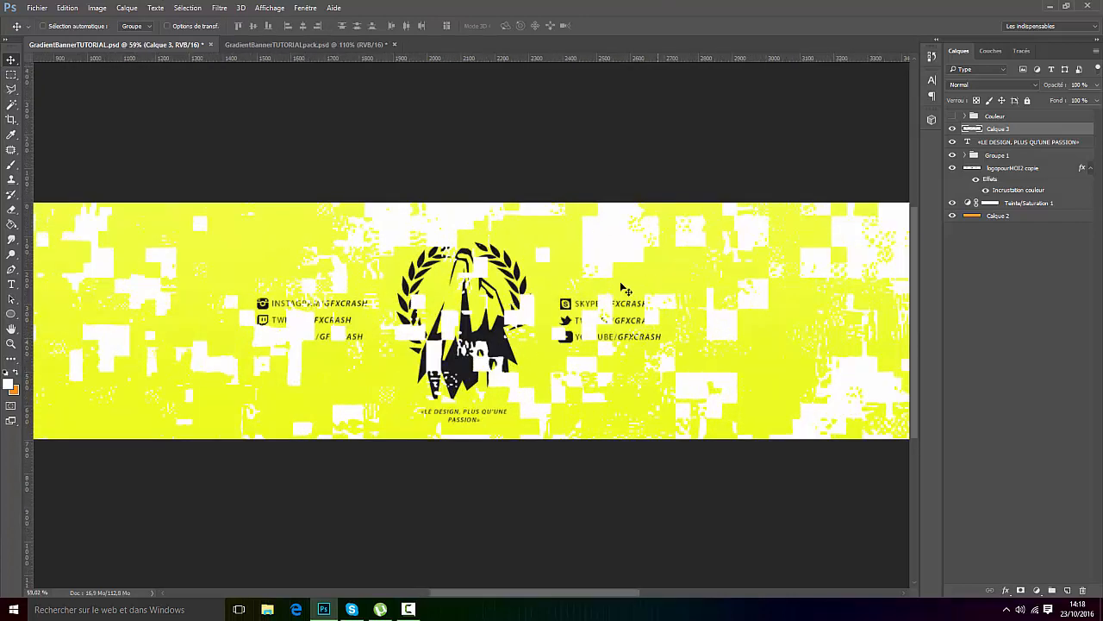
Step: Apply a directional blur (Flou directionnel) to the white brush layer with an angle of 57° and a distance of 1500 pixels
{"action": "left_click", "coordinate": [220, 7]}
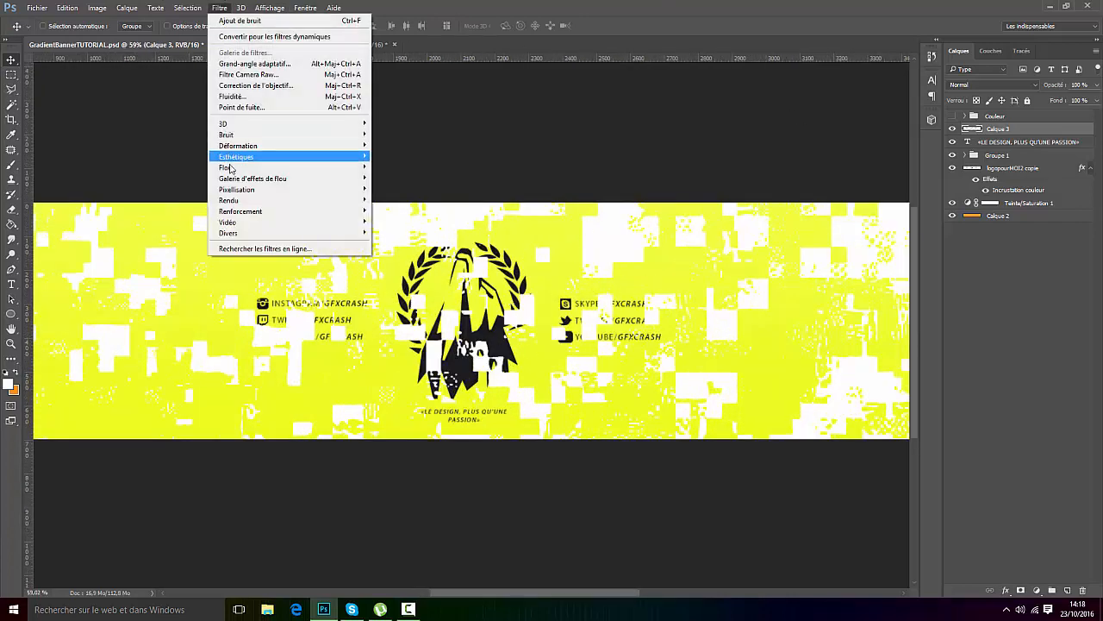
{"action": "mouse_move", "coordinate": [265, 167]}
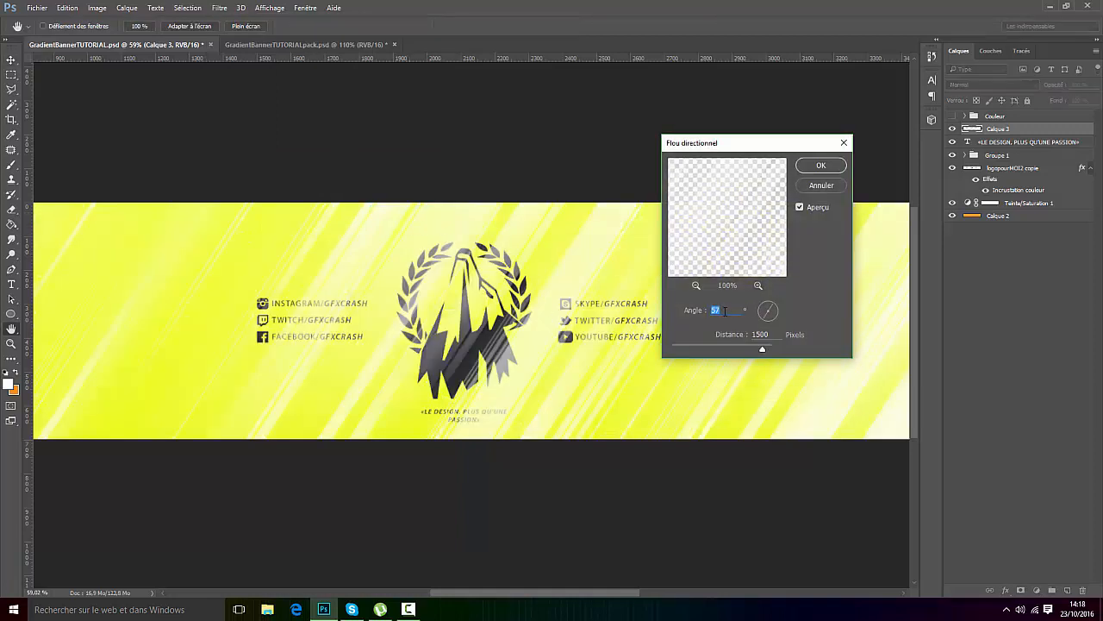
{"action": "left_click", "coordinate": [817, 166]}
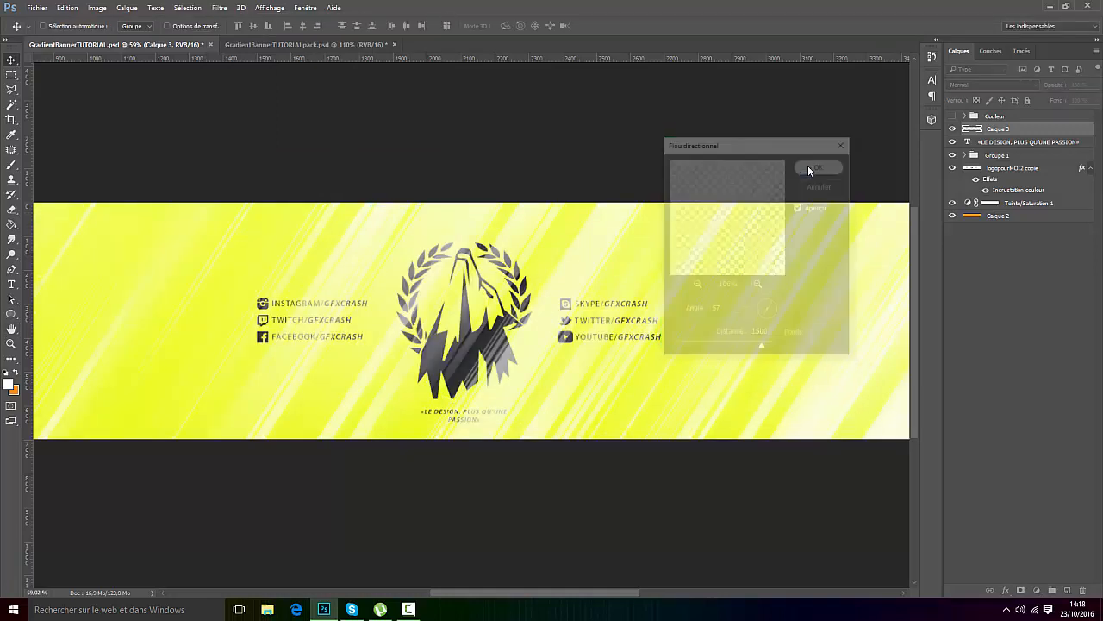
Step: Set the blurred brush layer's blend mode to Incrustation and its opacity to 30 %, and hide the layer
{"action": "left_click", "coordinate": [989, 85]}
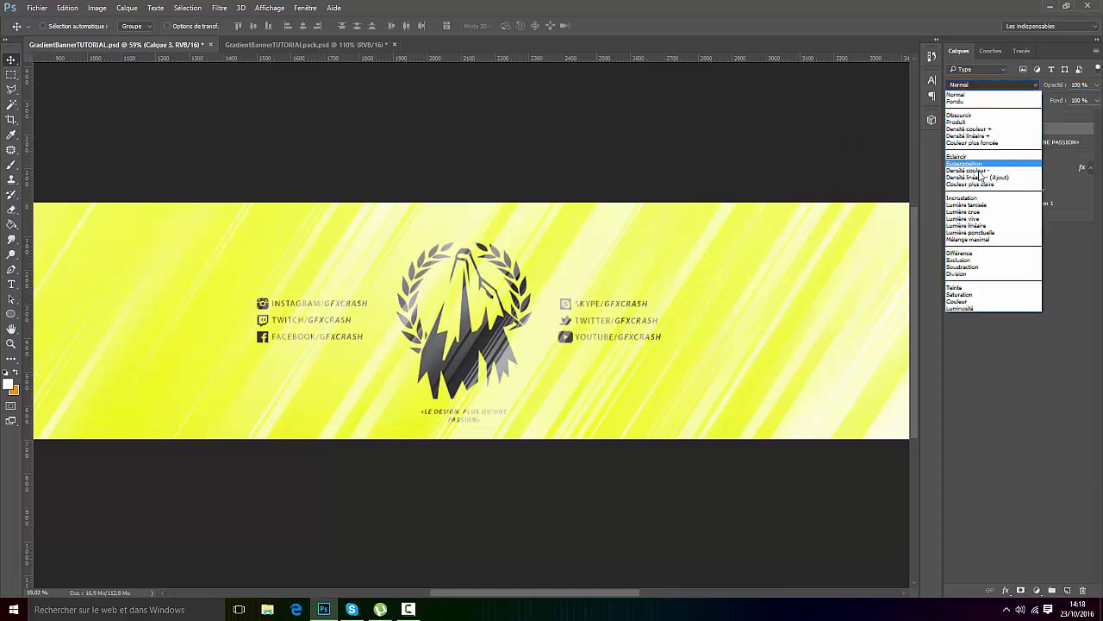
{"action": "left_click", "coordinate": [971, 195]}
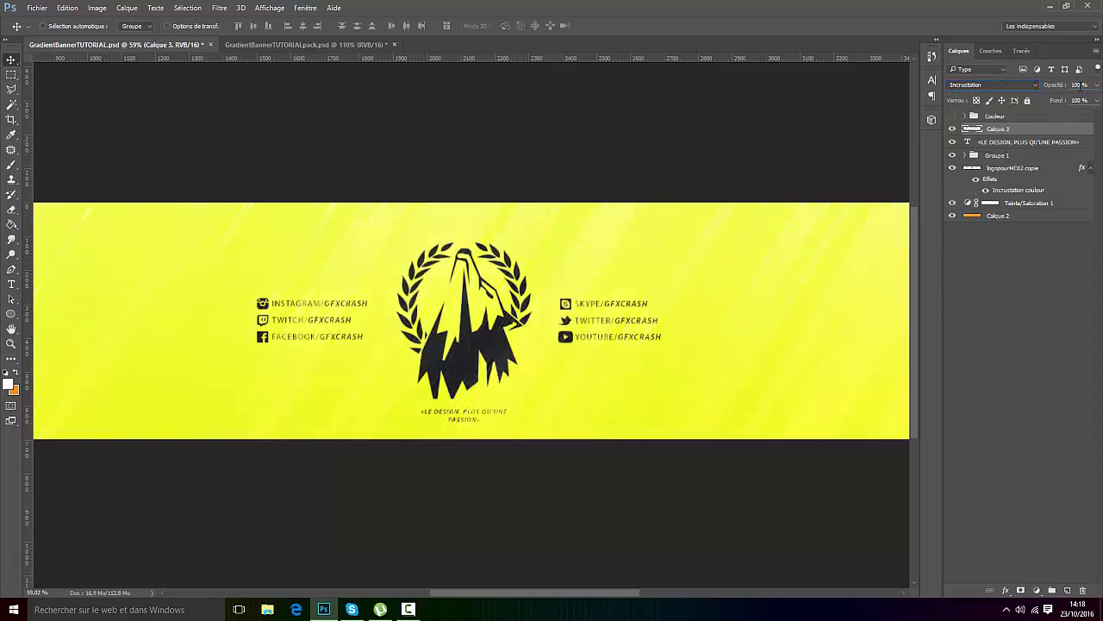
{"action": "type", "text": "30"}
{"action": "key", "text": "Return"}
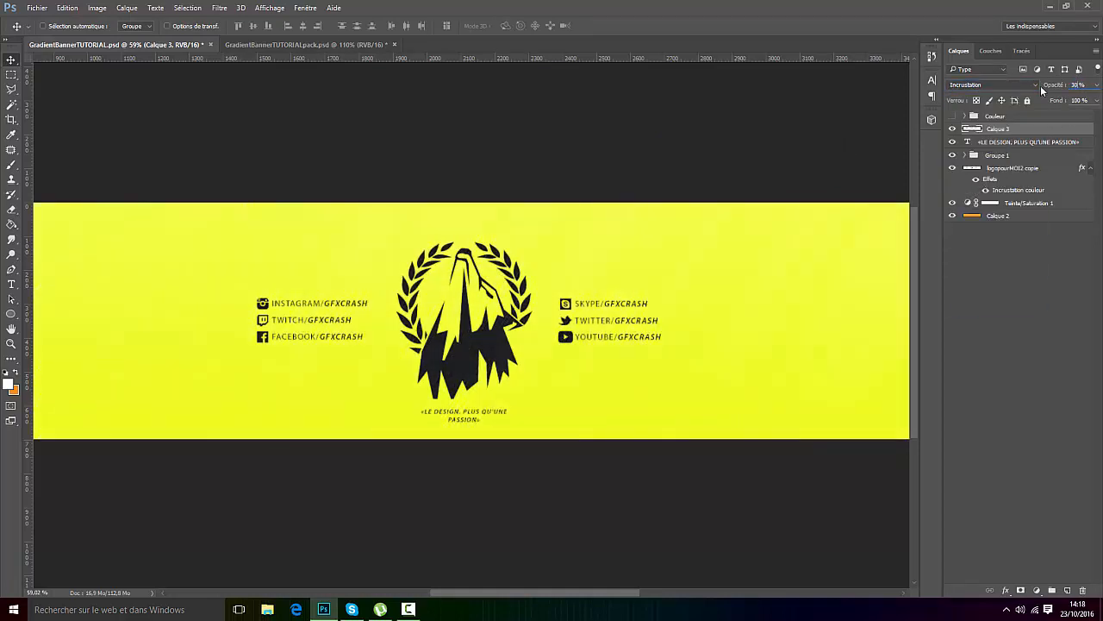
{"action": "key", "text": "ctrl+minus"}
{"action": "key", "text": "ctrl+minus"}
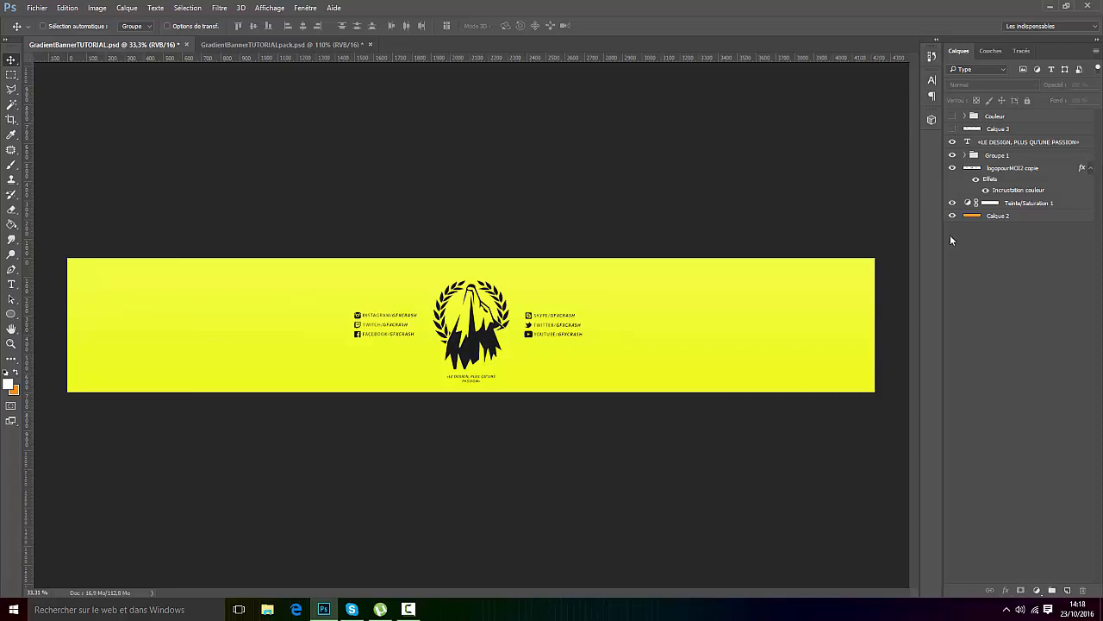
Step: Show the guides and draw a thin rectangular selection about 310 px wide beneath the Facebook label, starting at the icons' outer vertical guide
{"action": "scroll", "coordinate": [405, 380], "scroll_direction": "up", "scroll_amount": 5}
{"action": "scroll", "coordinate": [306, 316], "scroll_direction": "up", "scroll_amount": 1}
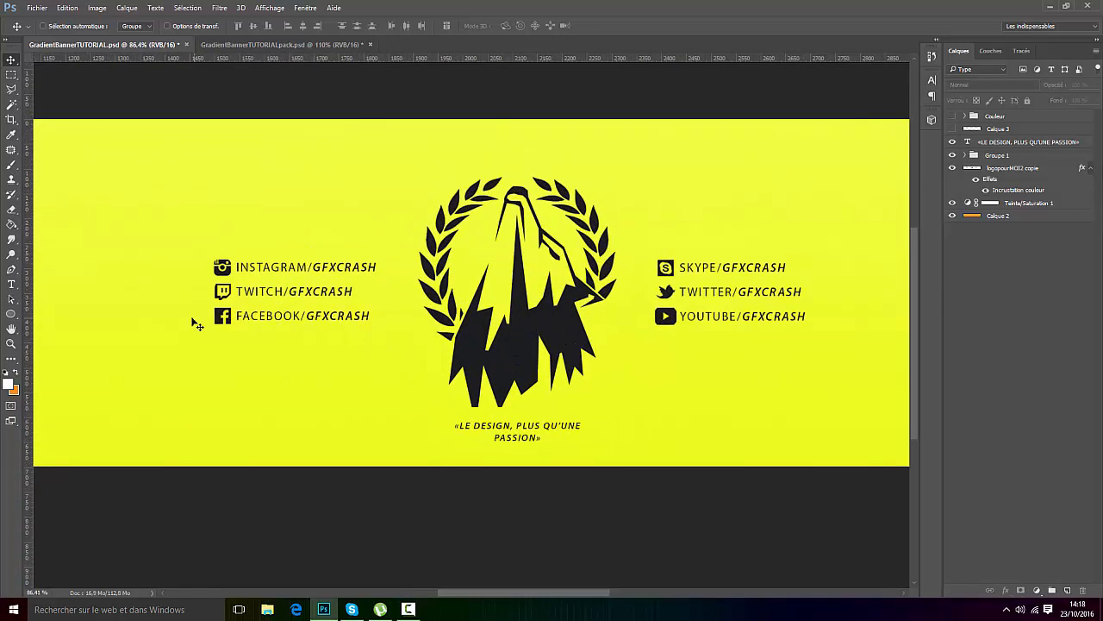
{"action": "scroll", "coordinate": [198, 325], "scroll_direction": "down", "scroll_amount": 2}
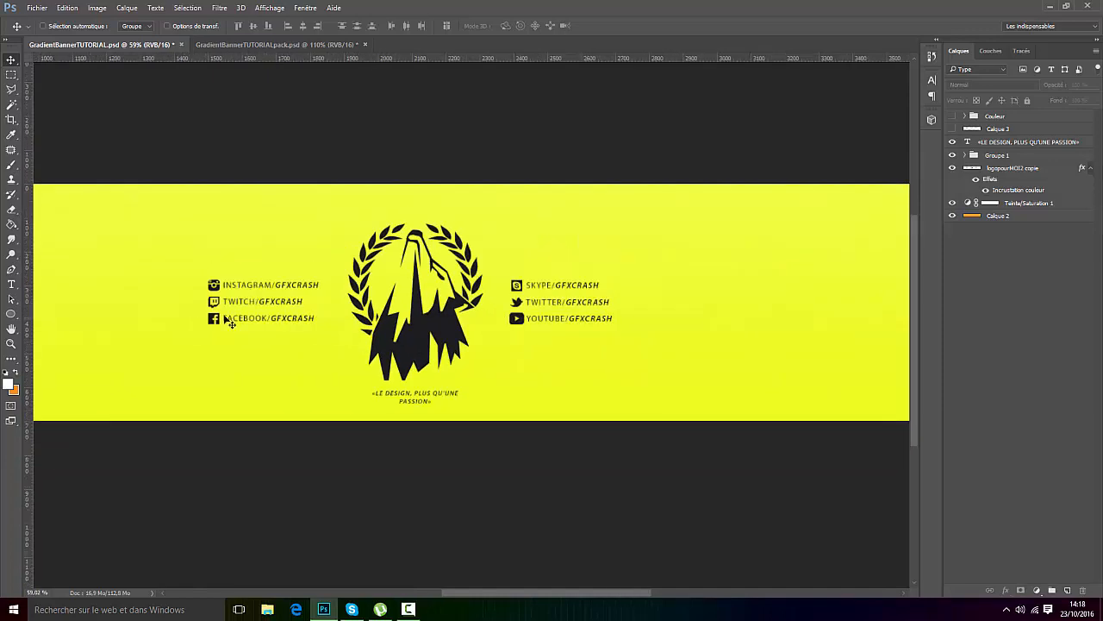
{"action": "scroll", "coordinate": [152, 316], "scroll_direction": "up", "scroll_amount": 3}
{"action": "left_click", "coordinate": [269, 7]}
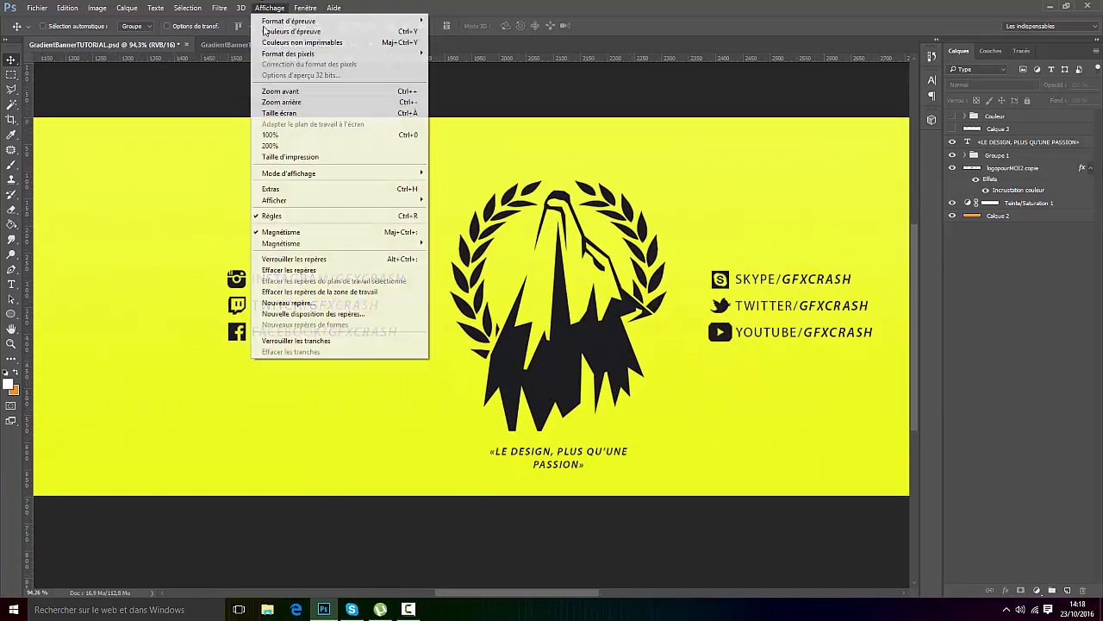
{"action": "left_click", "coordinate": [274, 188]}
{"action": "scroll", "coordinate": [237, 322], "scroll_direction": "up", "scroll_amount": 3}
{"action": "left_click", "coordinate": [11, 77]}
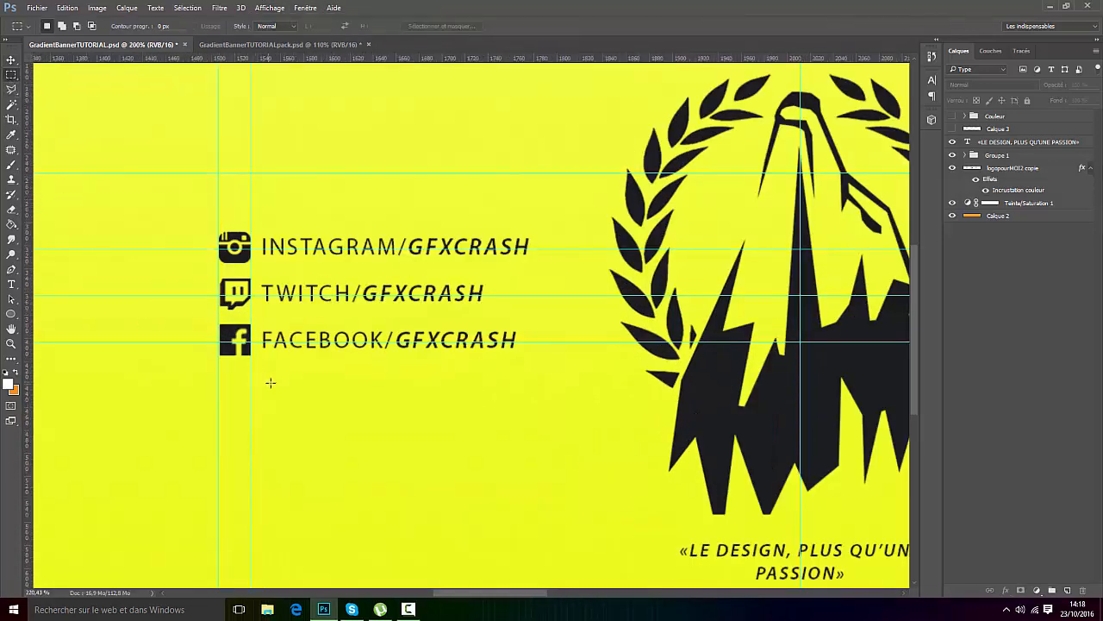
{"action": "scroll", "coordinate": [263, 380], "scroll_direction": "up", "scroll_amount": 3}
{"action": "left_click_drag", "start_coordinate": [189, 357], "coordinate": [714, 361]}
Step: Add a new layer above the slogan, fill the thin selection with the dark colour sampled from the Facebook icon, and deselect
{"action": "left_click", "coordinate": [1014, 140]}
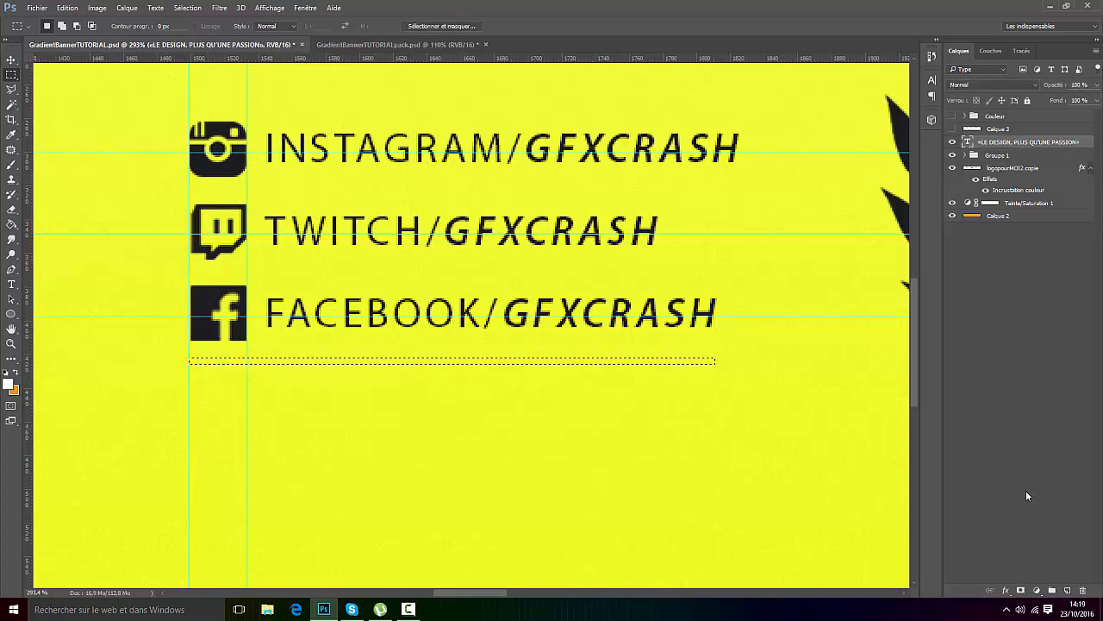
{"action": "left_click", "coordinate": [1068, 589]}
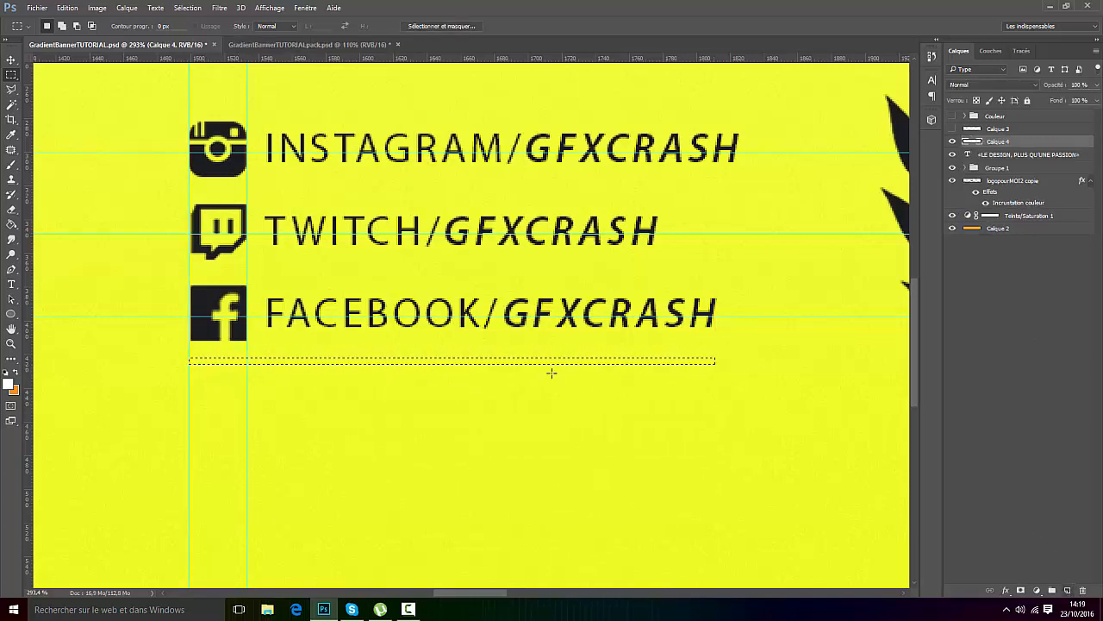
{"action": "left_click", "coordinate": [12, 223]}
{"action": "left_click", "coordinate": [7, 383]}
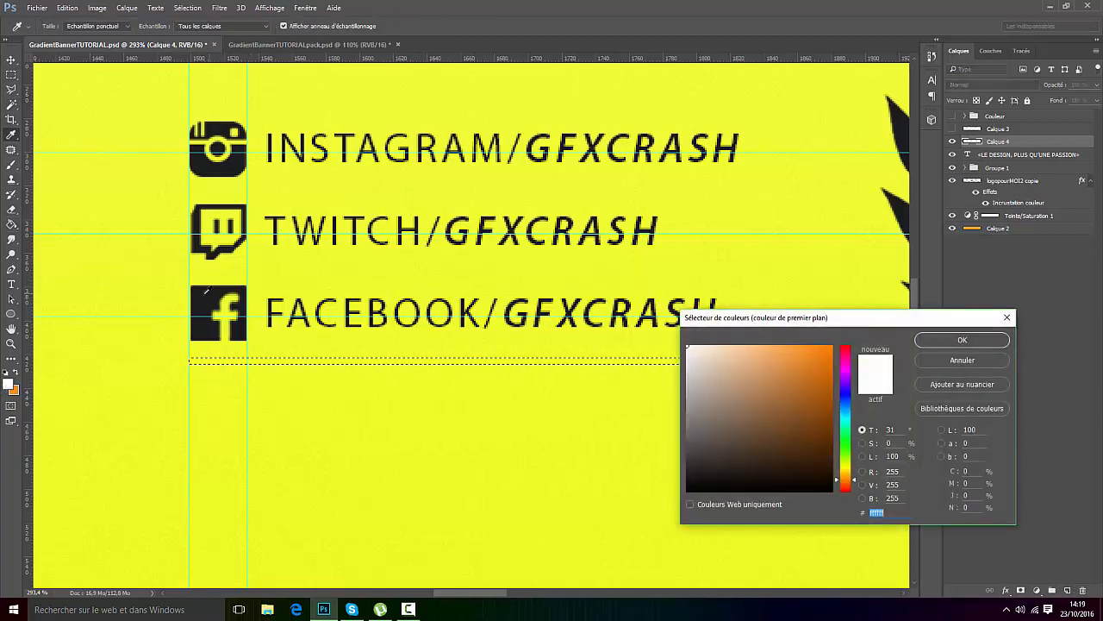
{"action": "left_click", "coordinate": [203, 291]}
{"action": "left_click", "coordinate": [948, 341]}
{"action": "left_click", "coordinate": [522, 362]}
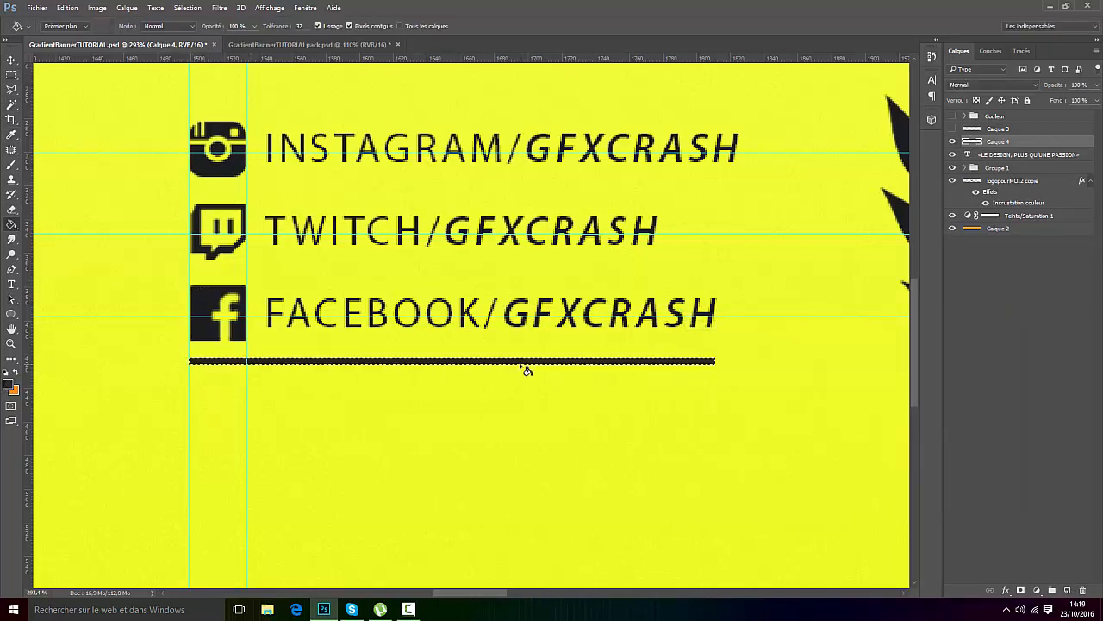
{"action": "key", "text": "ctrl+d"}
Step: Activate the Move tool, hide the guides, and check the new line within the whole banner
{"action": "left_click", "coordinate": [11, 60]}
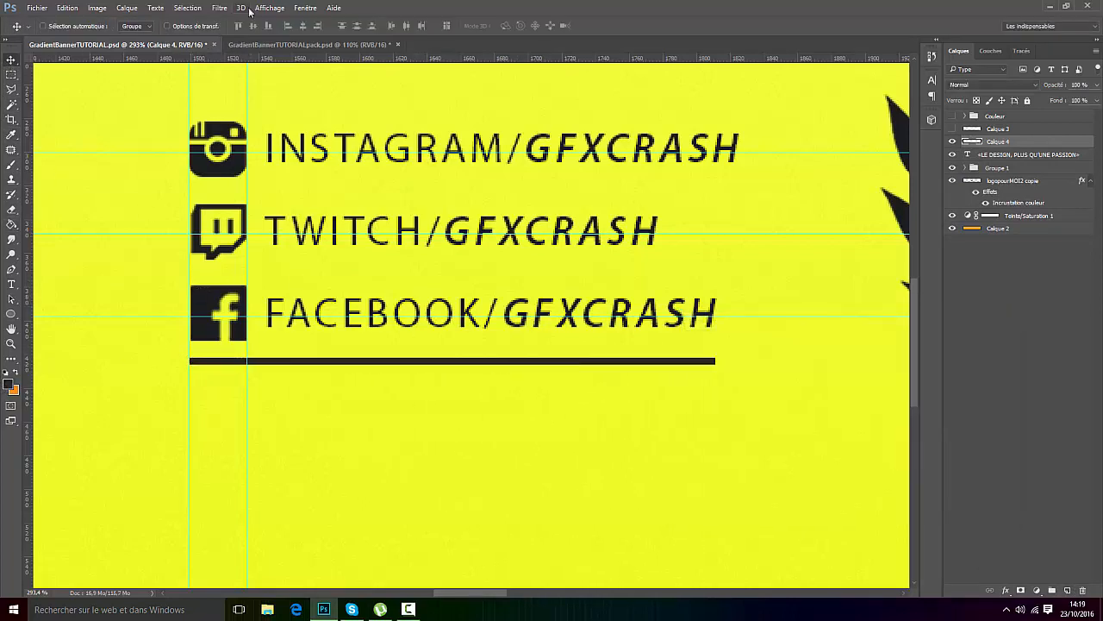
{"action": "left_click", "coordinate": [270, 8]}
{"action": "left_click", "coordinate": [285, 188]}
{"action": "key", "text": "ctrl+0"}
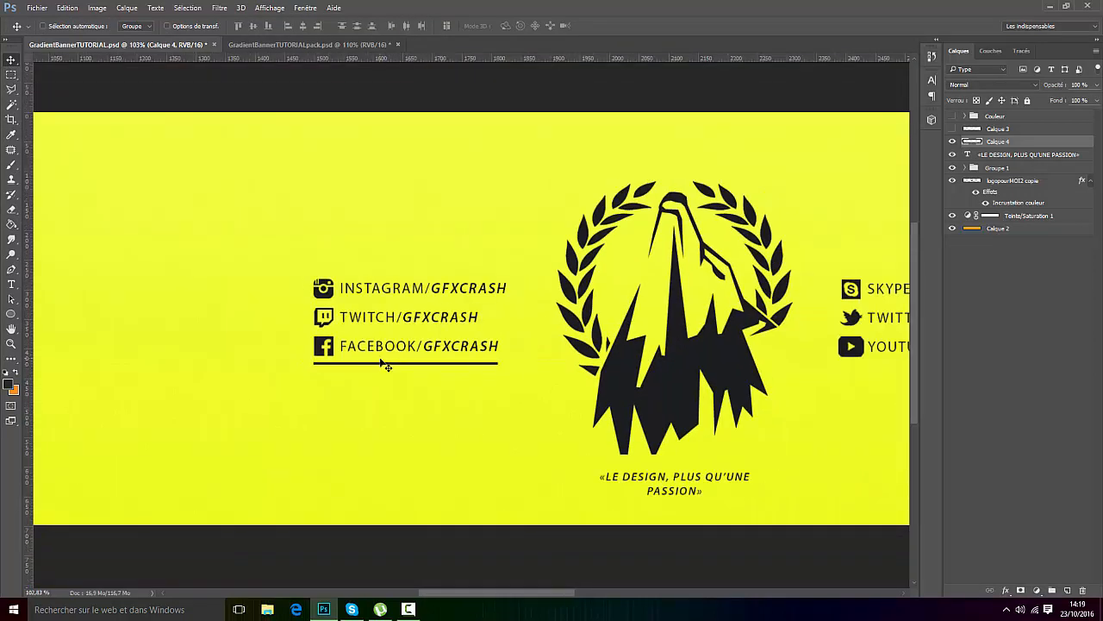
{"action": "scroll", "coordinate": [480, 374], "scroll_direction": "down", "scroll_amount": 6}
{"action": "scroll", "coordinate": [520, 354], "scroll_direction": "up", "scroll_amount": 3}
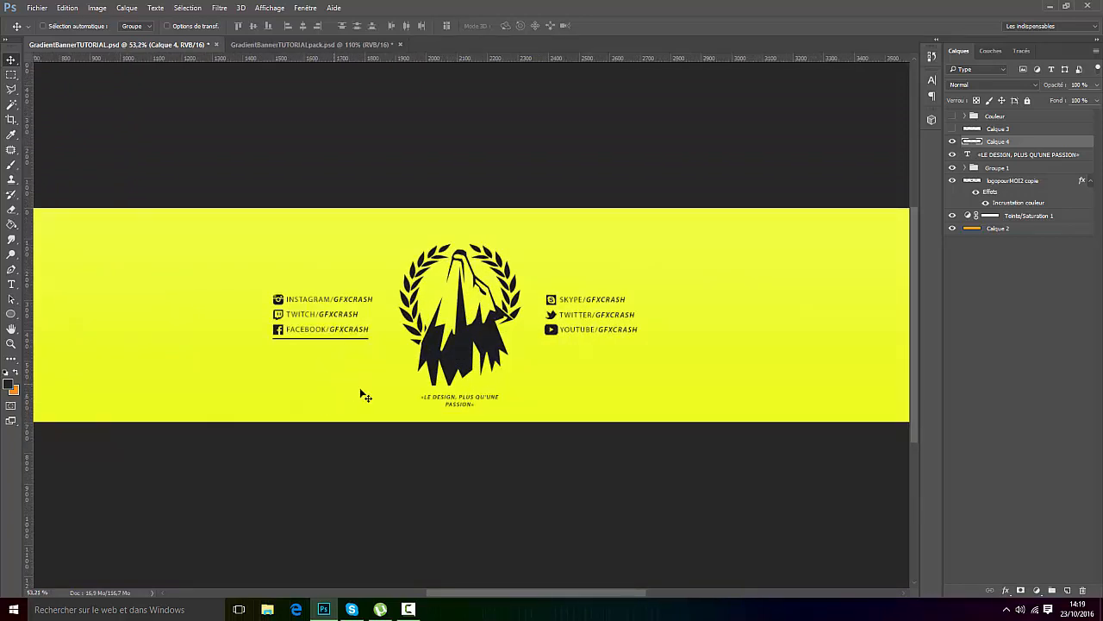
Step: Duplicate the horizontal line's layer and rotate the copy 90° clockwise
{"action": "key", "text": "ctrl+j"}
{"action": "scroll", "coordinate": [284, 328], "scroll_direction": "up", "scroll_amount": 3}
{"action": "key", "text": "ctrl+t"}
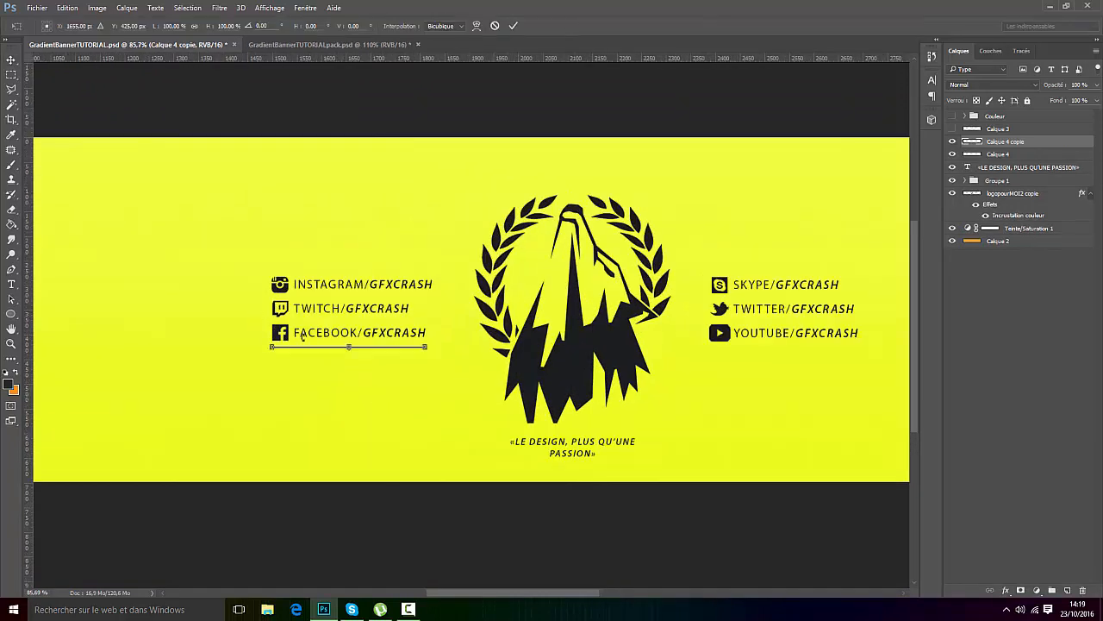
{"action": "scroll", "coordinate": [302, 349], "scroll_direction": "up", "scroll_amount": 2}
{"action": "right_click", "coordinate": [298, 352]}
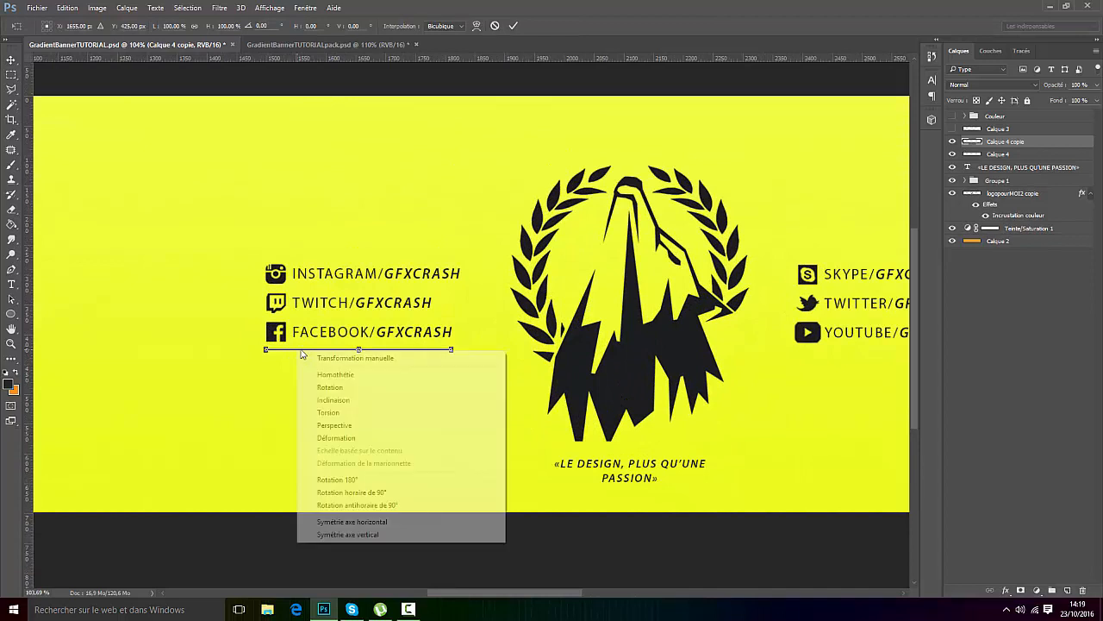
{"action": "left_click", "coordinate": [371, 497]}
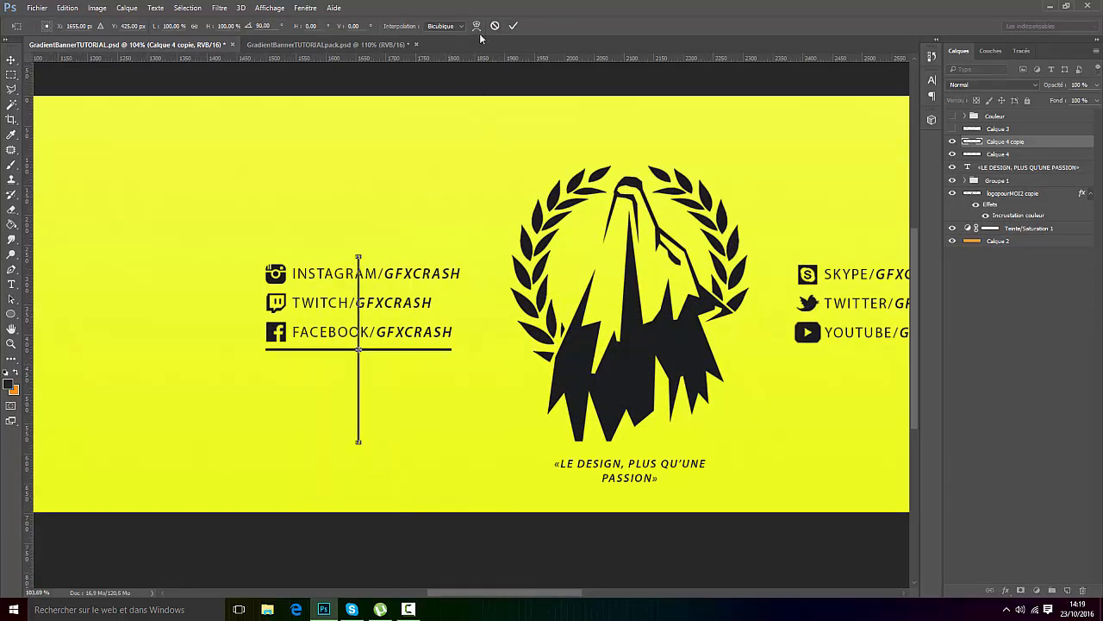
{"action": "key", "text": "Return"}
Step: Move the vertical line just outside the social media icons, with its upper end near the Instagram icon's upper edge
{"action": "left_click_drag", "start_coordinate": [412, 313], "coordinate": [312, 320]}
{"action": "scroll", "coordinate": [288, 317], "scroll_direction": "up", "scroll_amount": 5}
{"action": "left_click_drag", "start_coordinate": [229, 320], "coordinate": [238, 320]}
{"action": "scroll", "coordinate": [259, 332], "scroll_direction": "down", "scroll_amount": 3}
Step: Shorten the vertical line from its lower end so it stops just below the level of the horizontal line
{"action": "key", "text": "ctrl+t"}
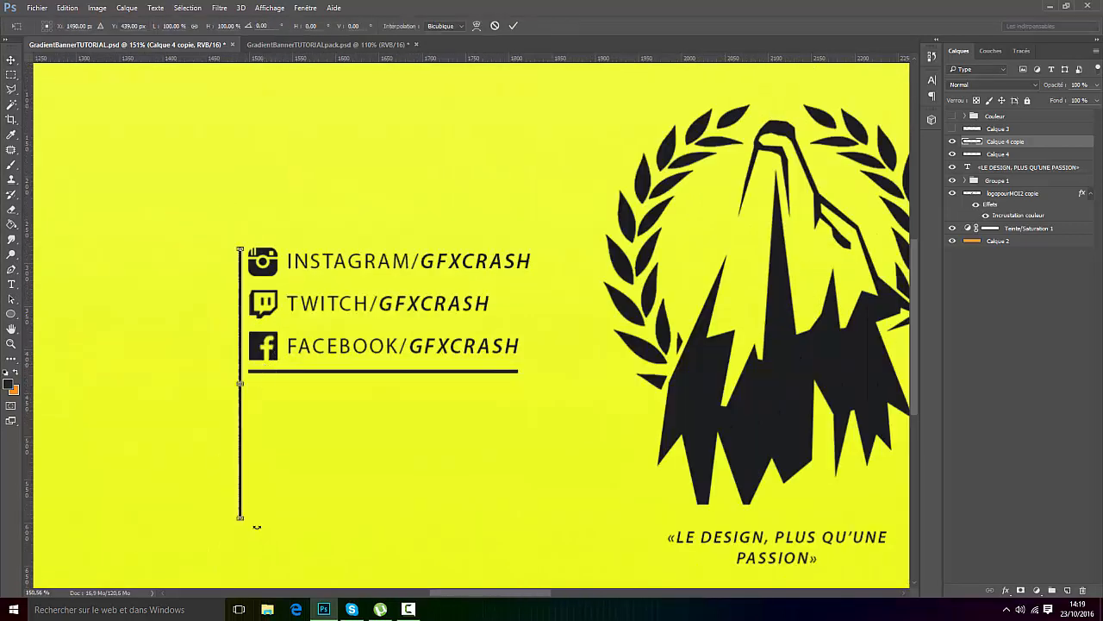
{"action": "scroll", "coordinate": [255, 523], "scroll_direction": "up", "scroll_amount": 3}
{"action": "scroll", "coordinate": [208, 512], "scroll_direction": "up", "scroll_amount": 2}
{"action": "left_click_drag", "start_coordinate": [243, 519], "coordinate": [288, 219]}
{"action": "left_click", "coordinate": [514, 26]}
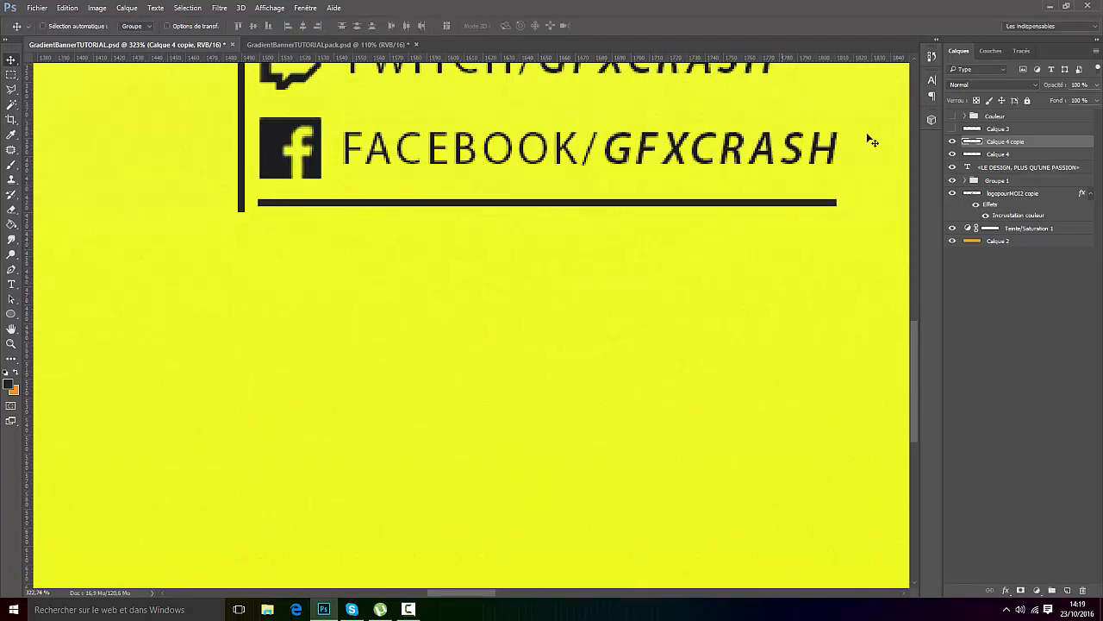
Step: Stretch the horizontal line beneath the Facebook label until it meets the vertical line at the corner
{"action": "left_click", "coordinate": [973, 157]}
{"action": "key", "text": "ctrl+t"}
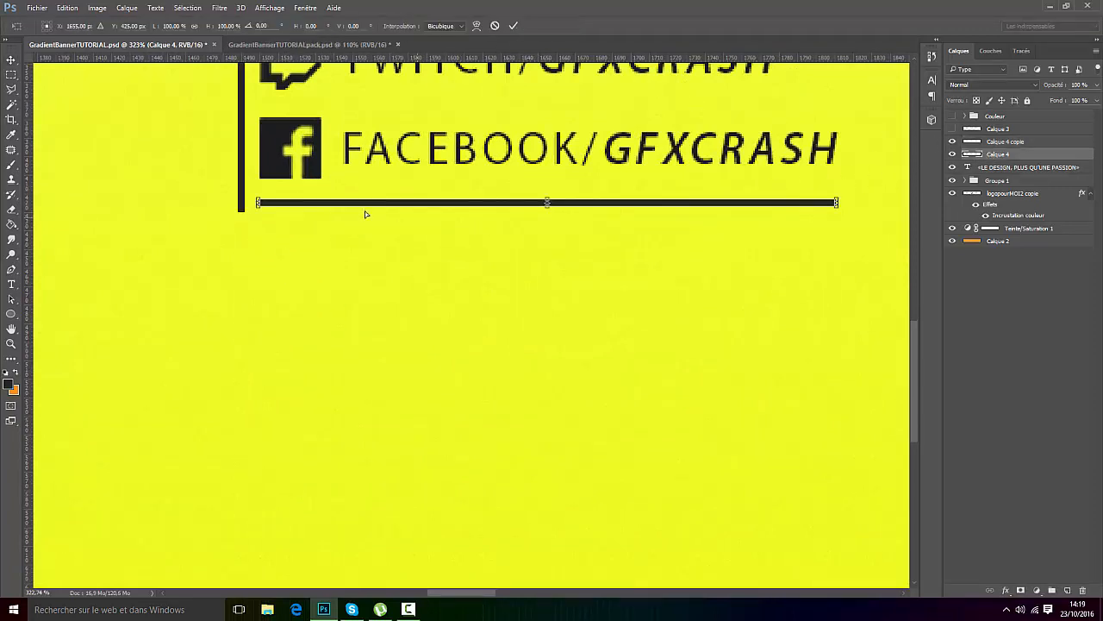
{"action": "left_click_drag", "start_coordinate": [257, 203], "coordinate": [242, 203]}
{"action": "left_click", "coordinate": [514, 26]}
{"action": "scroll", "coordinate": [261, 138], "scroll_direction": "up", "scroll_amount": 1}
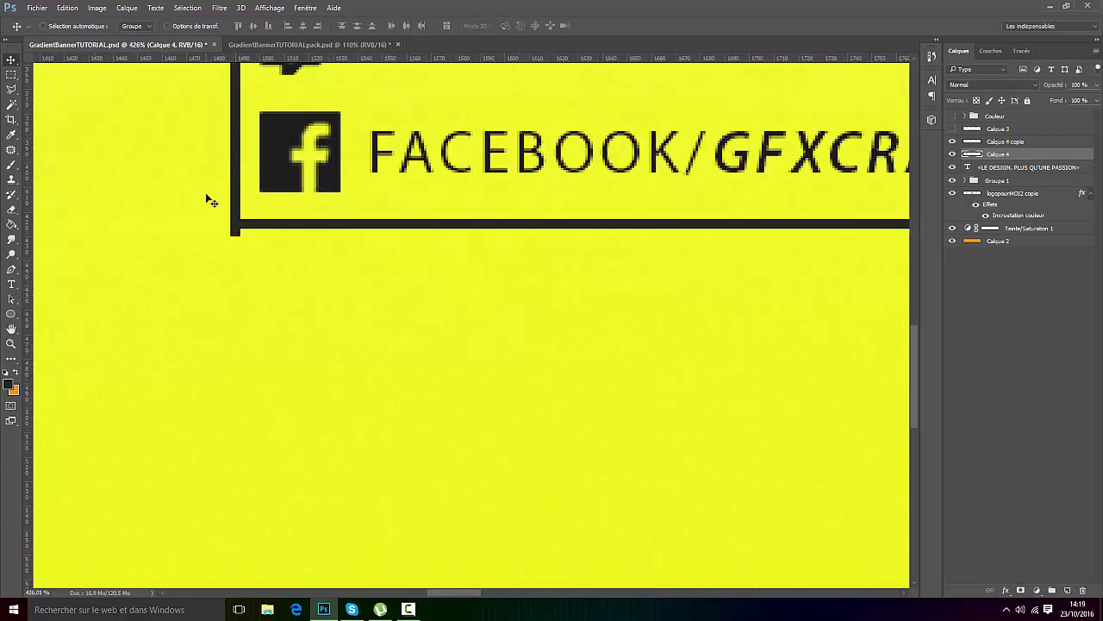
Step: Shorten the vertical line from its lower end so it finishes flush with the horizontal line's lower edge
{"action": "left_click", "coordinate": [1008, 142]}
{"action": "key", "text": "ctrl+t"}
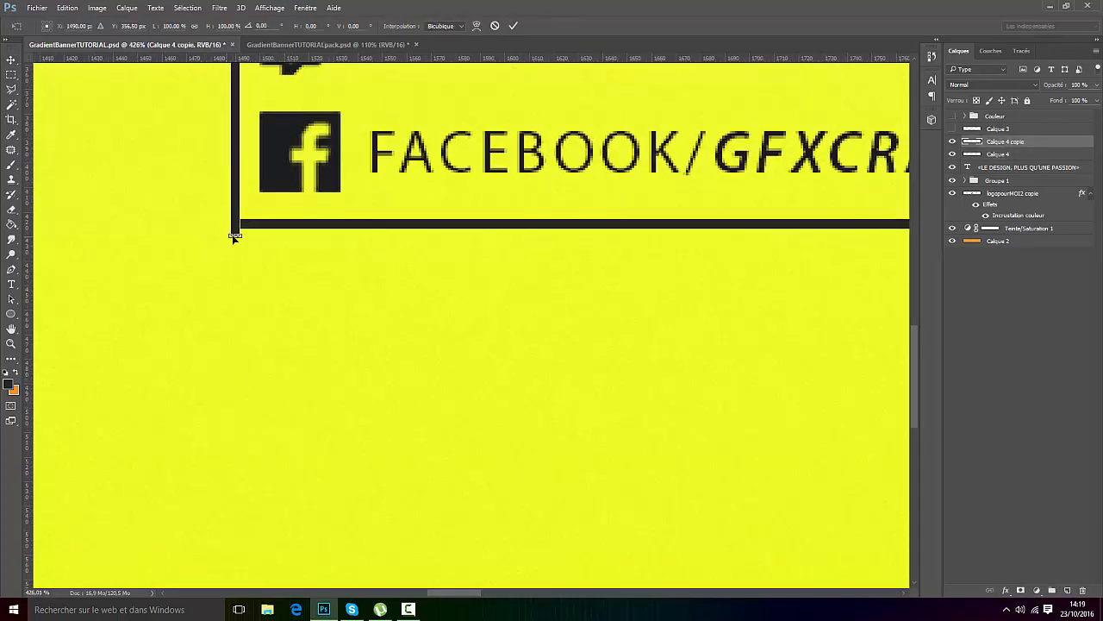
{"action": "left_click_drag", "start_coordinate": [234, 235], "coordinate": [234, 231]}
{"action": "left_click", "coordinate": [513, 26]}
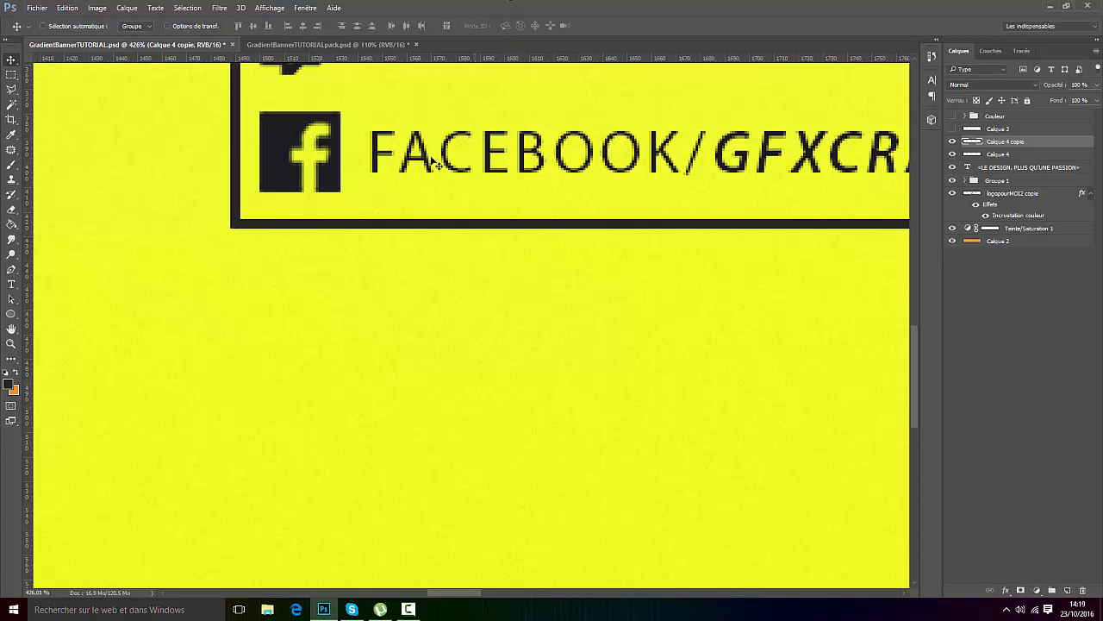
{"action": "scroll", "coordinate": [393, 218], "scroll_direction": "down", "scroll_amount": 2}
{"action": "scroll", "coordinate": [362, 284], "scroll_direction": "down", "scroll_amount": 6}
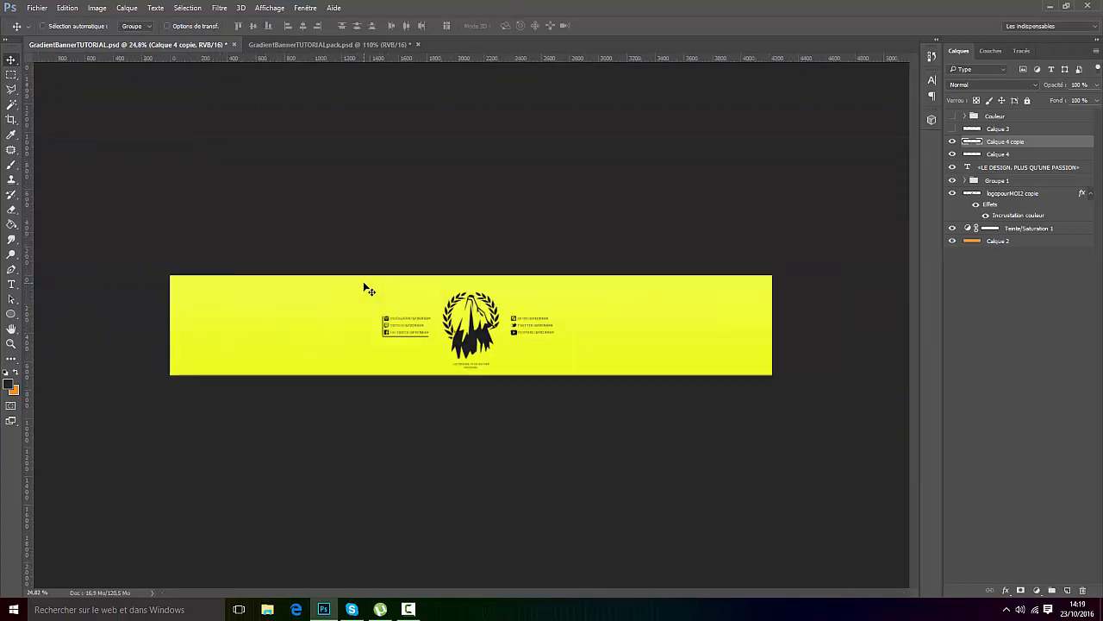
Step: Shift the vertical and horizontal frame lines together about 2 px left, away from the social media icons
{"action": "scroll", "coordinate": [371, 354], "scroll_direction": "up", "scroll_amount": 1}
{"action": "scroll", "coordinate": [371, 351], "scroll_direction": "up", "scroll_amount": 4}
{"action": "left_click", "coordinate": [1000, 154], "text": "ctrl"}
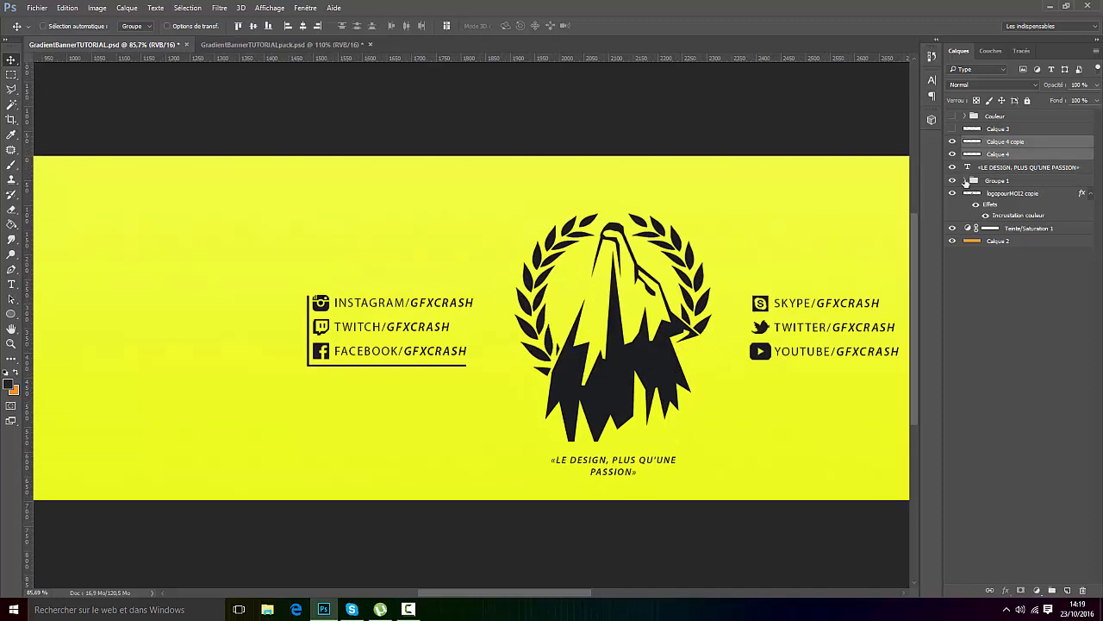
{"action": "key", "text": "Left"}
{"action": "key", "text": "Left"}
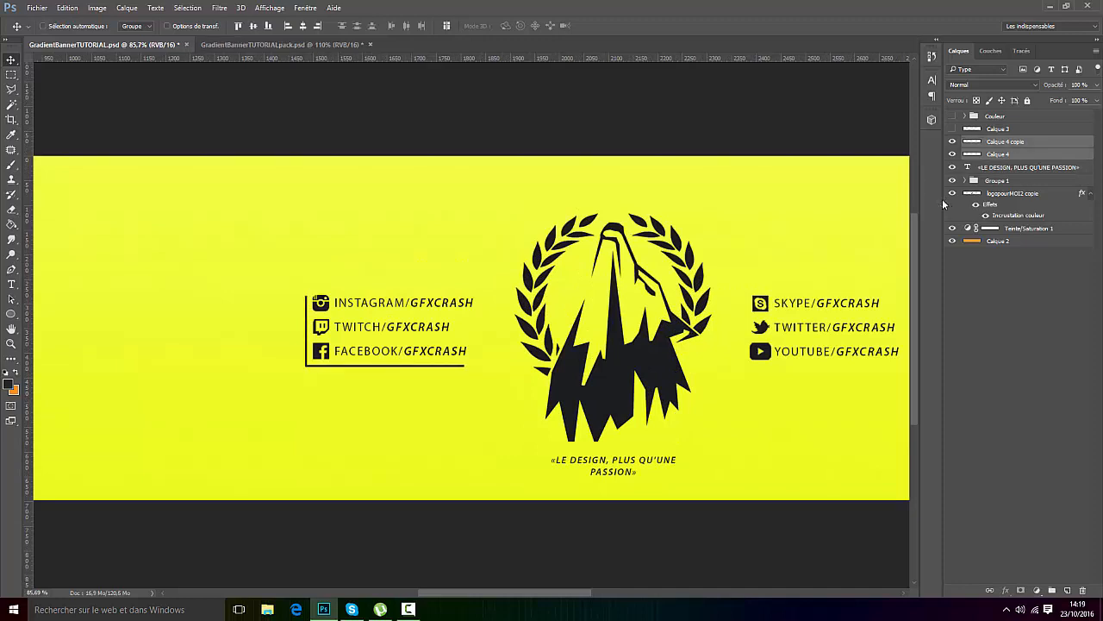
Step: Duplicate both frame line layers and flip the copies horizontally
{"action": "scroll", "coordinate": [499, 327], "scroll_direction": "down", "scroll_amount": 6}
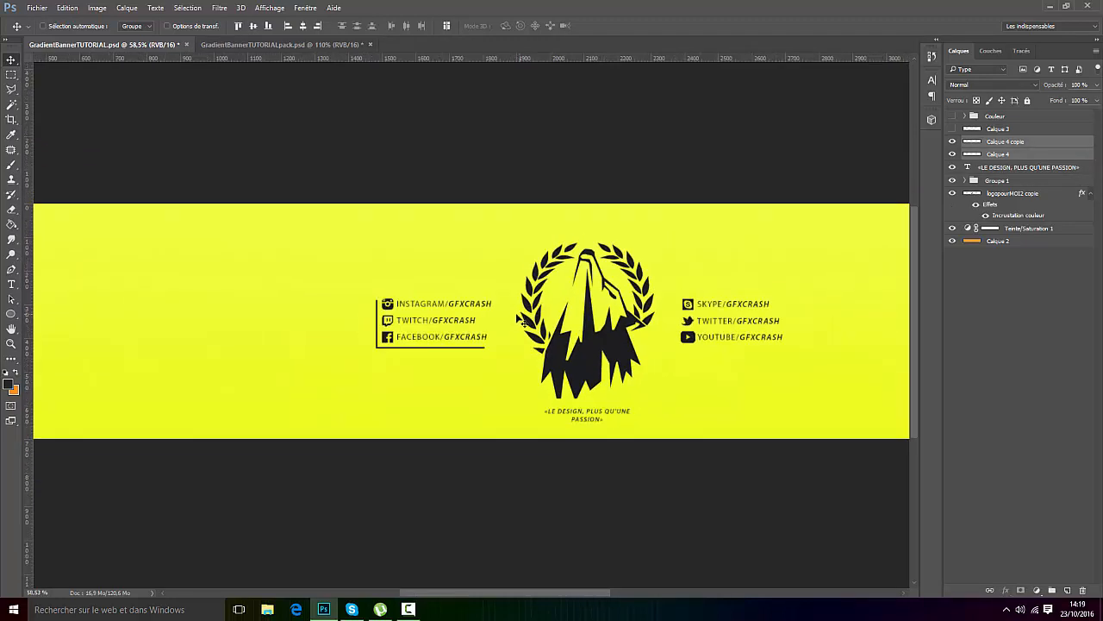
{"action": "scroll", "coordinate": [500, 327], "scroll_direction": "up", "scroll_amount": 3}
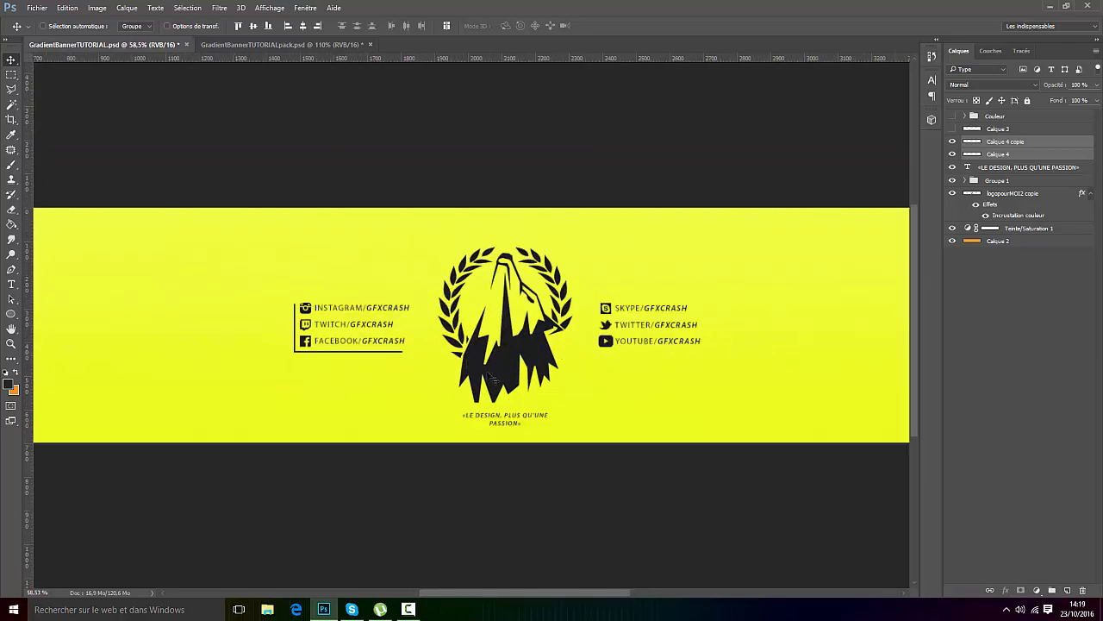
{"action": "key", "text": "ctrl+j"}
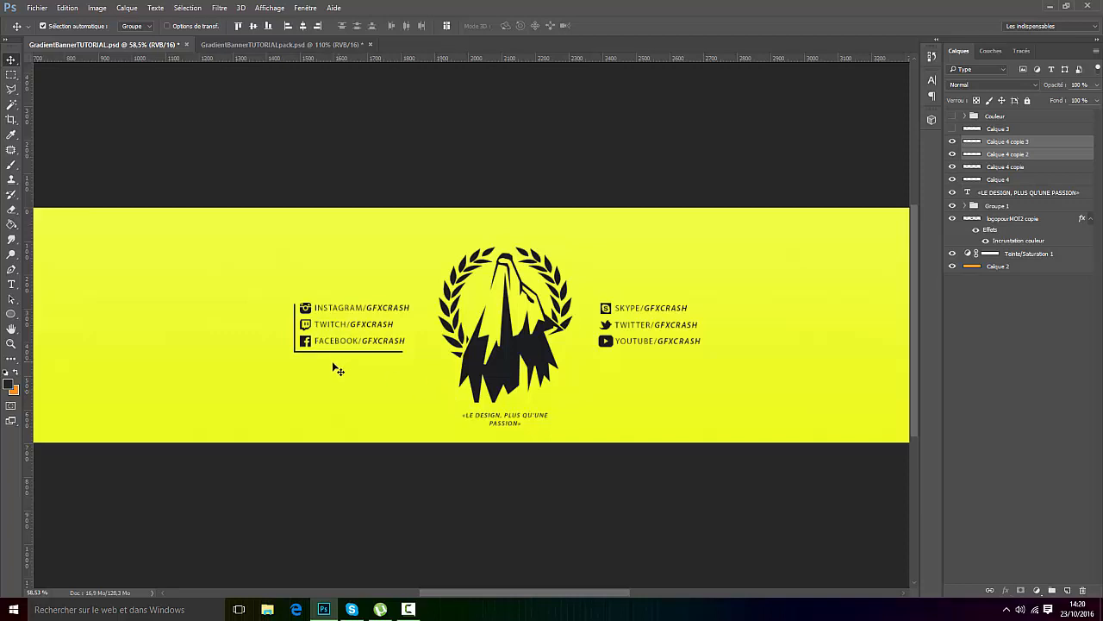
{"action": "key", "text": "ctrl+t"}
{"action": "right_click", "coordinate": [321, 331]}
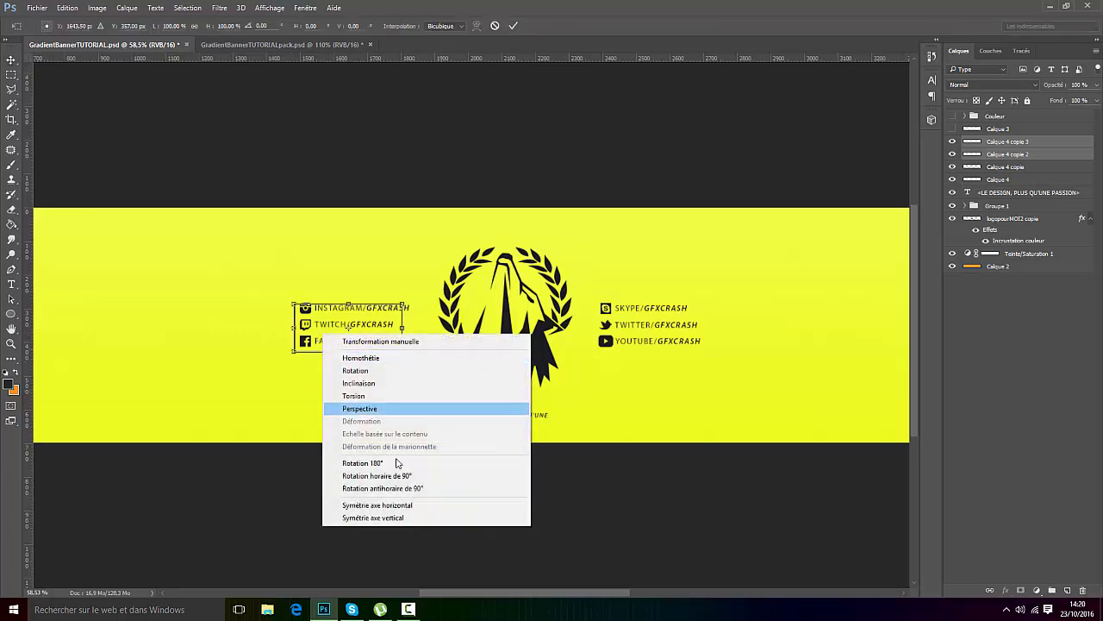
{"action": "left_click", "coordinate": [400, 505]}
Step: Move the mirrored frame lines straight across the banner until they enclose the Skype, Twitter and YouTube labels, with the vertical line just outside the text
{"action": "key", "text": "shift+Right"}
{"action": "key", "text": "shift+Right"}
{"action": "key", "text": "shift+Right"}
{"action": "key", "text": "shift+Right"}
{"action": "key", "text": "shift+Right"}
{"action": "key", "text": "shift+Right"}
{"action": "key", "text": "shift+Right"}
{"action": "key", "text": "shift+Right"}
{"action": "key", "text": "shift+Right"}
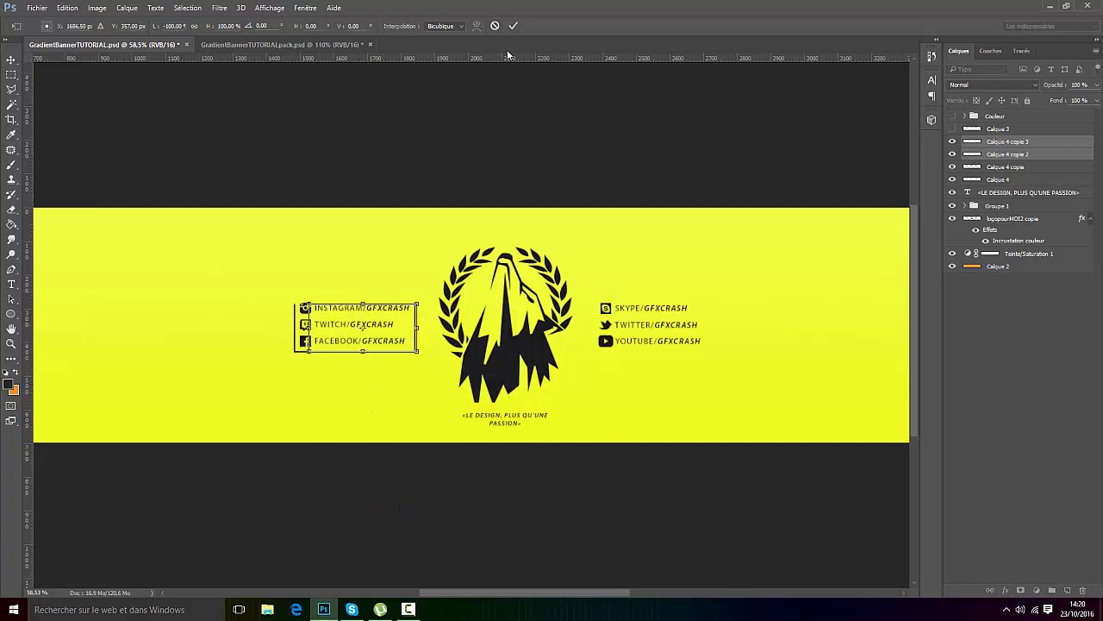
{"action": "left_click", "coordinate": [513, 26]}
{"action": "key", "text": "shift+Right"}
{"action": "key", "text": "shift+Right"}
{"action": "key", "text": "shift+Right"}
{"action": "key", "text": "shift+Right"}
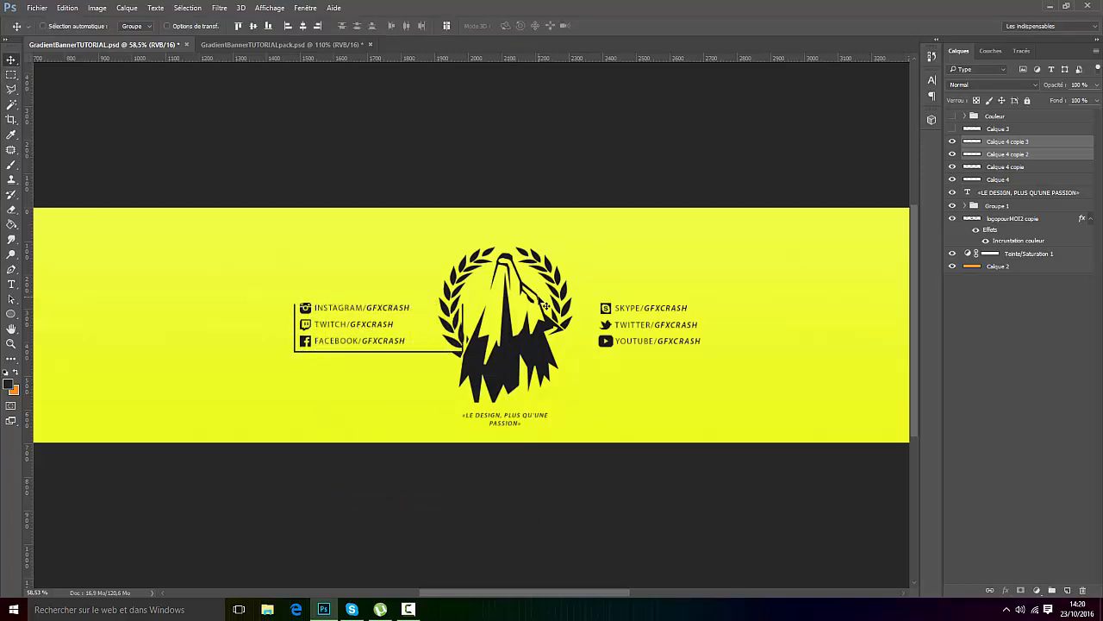
{"action": "key", "text": "shift+Right"}
{"action": "key", "text": "shift+Right"}
{"action": "key", "text": "shift+Right"}
{"action": "key", "text": "shift+Right"}
{"action": "key", "text": "shift+Right"}
{"action": "key", "text": "shift+Right"}
{"action": "key", "text": "shift+Right"}
{"action": "scroll", "coordinate": [546, 336], "scroll_direction": "up", "scroll_amount": 6}
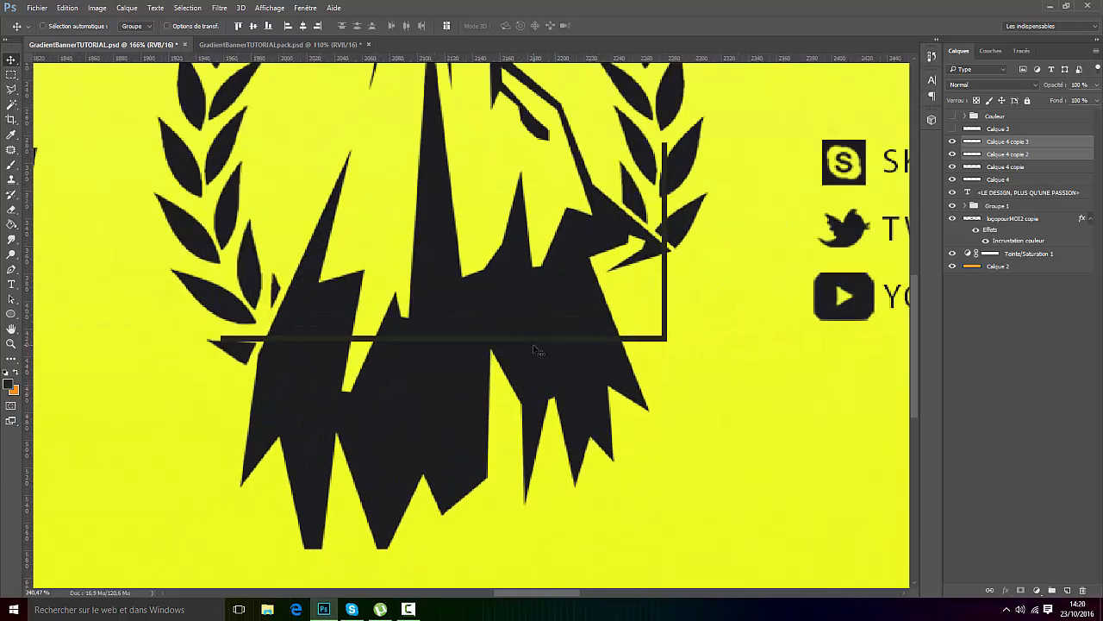
{"action": "scroll", "coordinate": [534, 349], "scroll_direction": "up", "scroll_amount": 3}
{"action": "key", "text": "shift+Right"}
{"action": "key", "text": "shift+Right"}
{"action": "key", "text": "shift+Right"}
{"action": "key", "text": "shift+Right"}
{"action": "key", "text": "shift+Right"}
{"action": "key", "text": "shift+Right"}
{"action": "key", "text": "shift+Right"}
{"action": "key", "text": "shift+Right"}
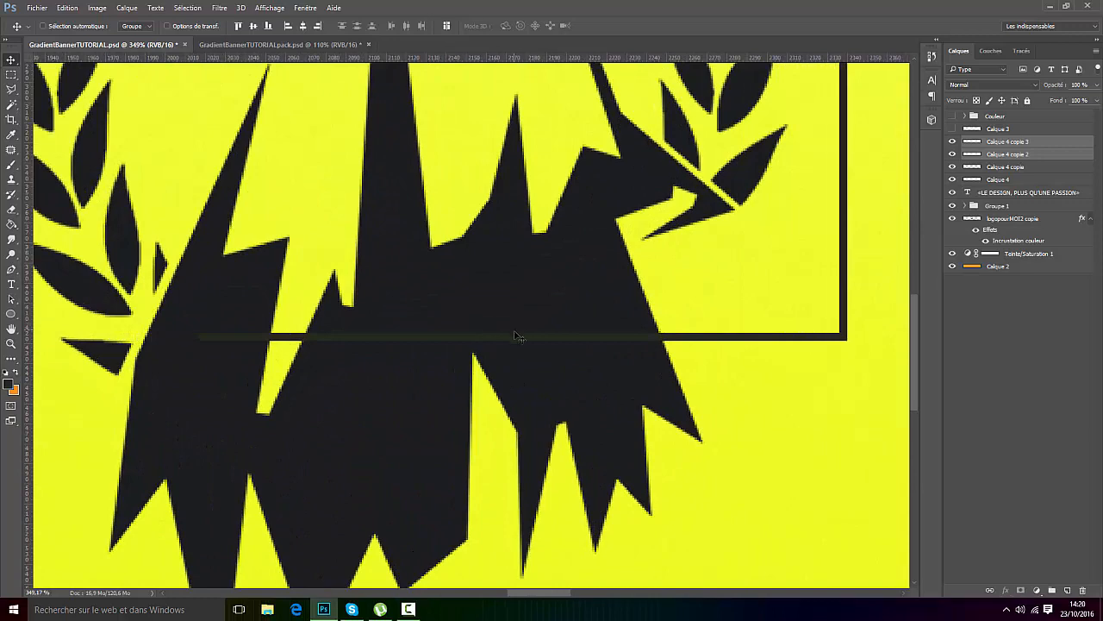
{"action": "key", "text": "shift+Right"}
{"action": "key", "text": "shift+Right"}
{"action": "key", "text": "shift+Right"}
{"action": "key", "text": "shift+Right"}
{"action": "key", "text": "shift+Right"}
{"action": "scroll", "coordinate": [539, 353], "scroll_direction": "down", "scroll_amount": 4}
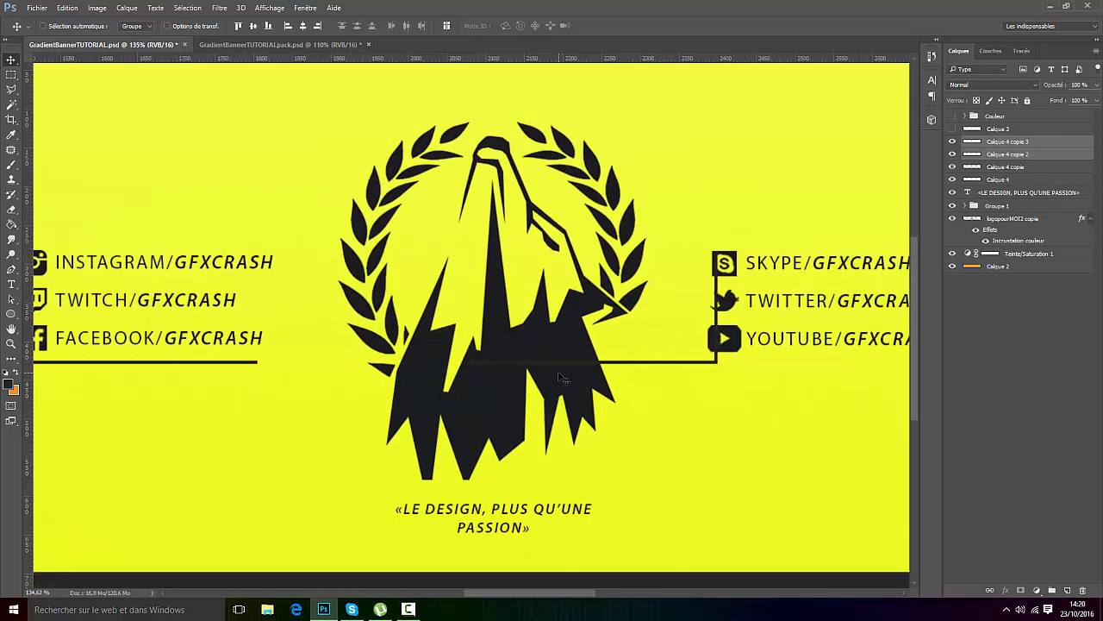
{"action": "scroll", "coordinate": [561, 377], "scroll_direction": "down", "scroll_amount": 2}
{"action": "key", "text": "shift+Right"}
{"action": "key", "text": "shift+Right"}
{"action": "key", "text": "shift+Right"}
{"action": "key", "text": "shift+Right"}
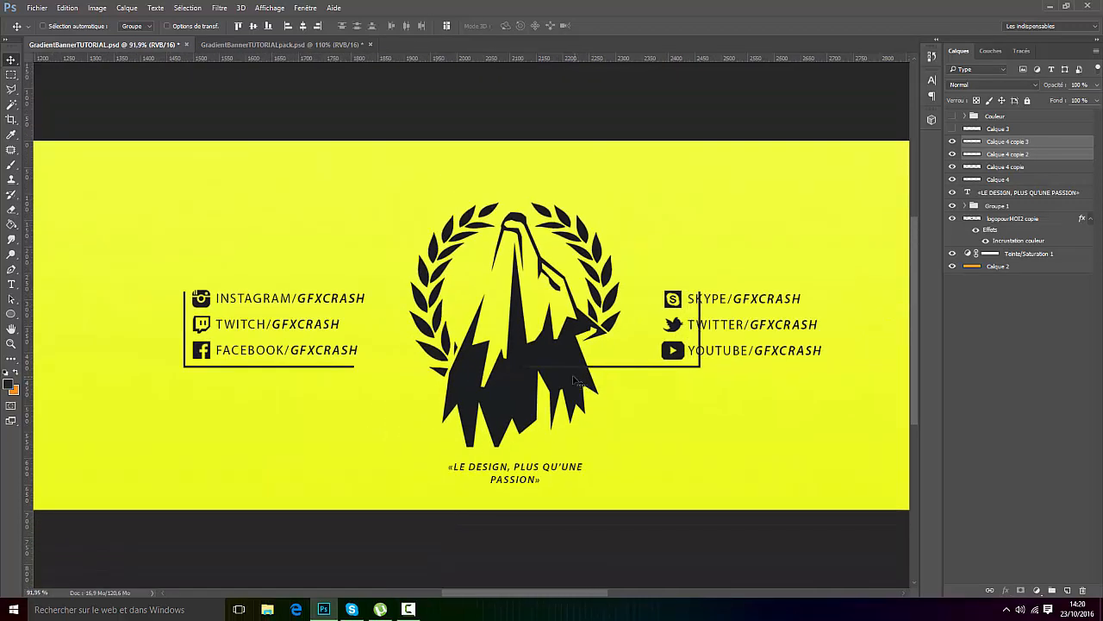
{"action": "key", "text": "shift+Right"}
{"action": "key", "text": "shift+Right"}
{"action": "key", "text": "shift+Right"}
{"action": "key", "text": "shift+Right"}
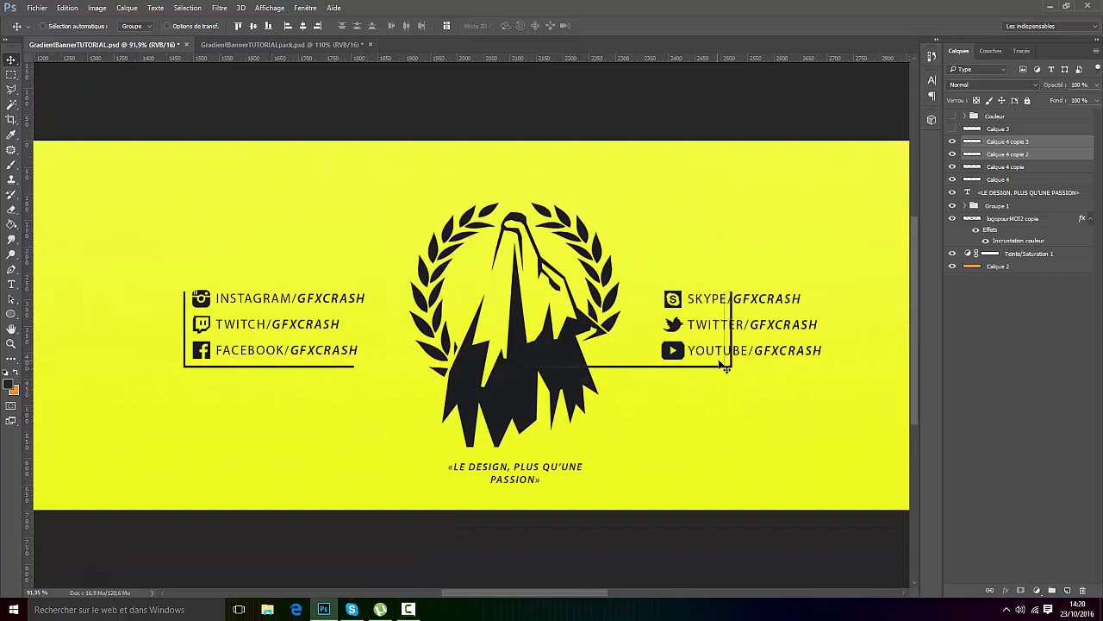
{"action": "key", "text": "shift+Right"}
{"action": "key", "text": "shift+Right"}
{"action": "key", "text": "shift+Right"}
{"action": "key", "text": "shift+Right"}
{"action": "key", "text": "shift+Right"}
{"action": "scroll", "coordinate": [769, 369], "scroll_direction": "down", "scroll_amount": 2}
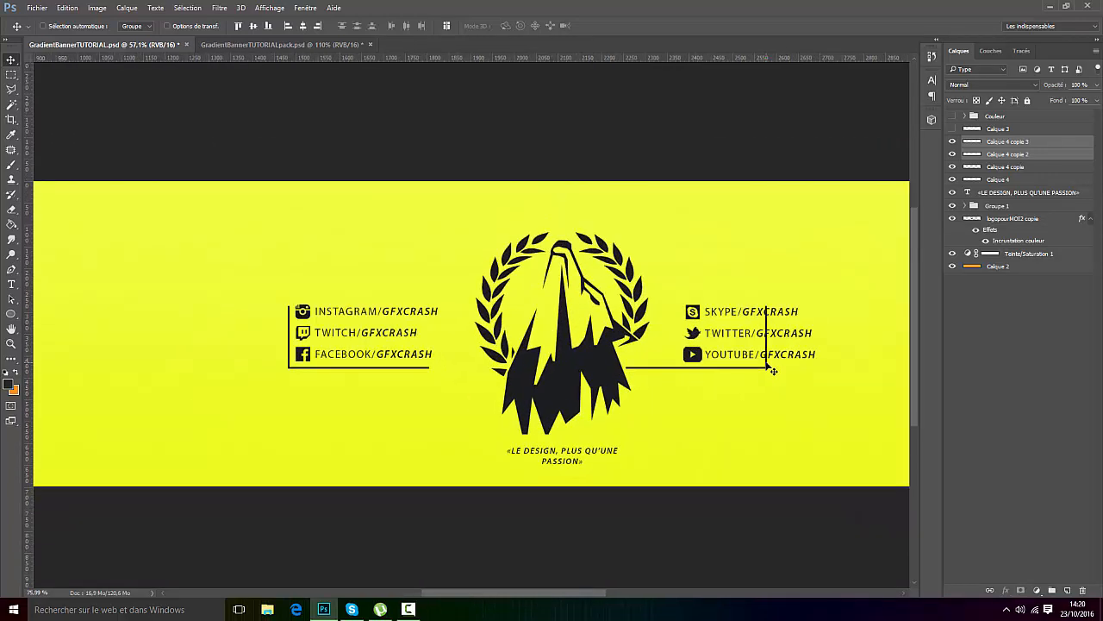
{"action": "scroll", "coordinate": [774, 370], "scroll_direction": "down", "scroll_amount": 1}
{"action": "key", "text": "shift+Right"}
{"action": "key", "text": "shift+Right"}
{"action": "scroll", "coordinate": [773, 370], "scroll_direction": "up", "scroll_amount": 2}
{"action": "key", "text": "shift+Right"}
{"action": "key", "text": "shift+Right"}
{"action": "key", "text": "shift+Right"}
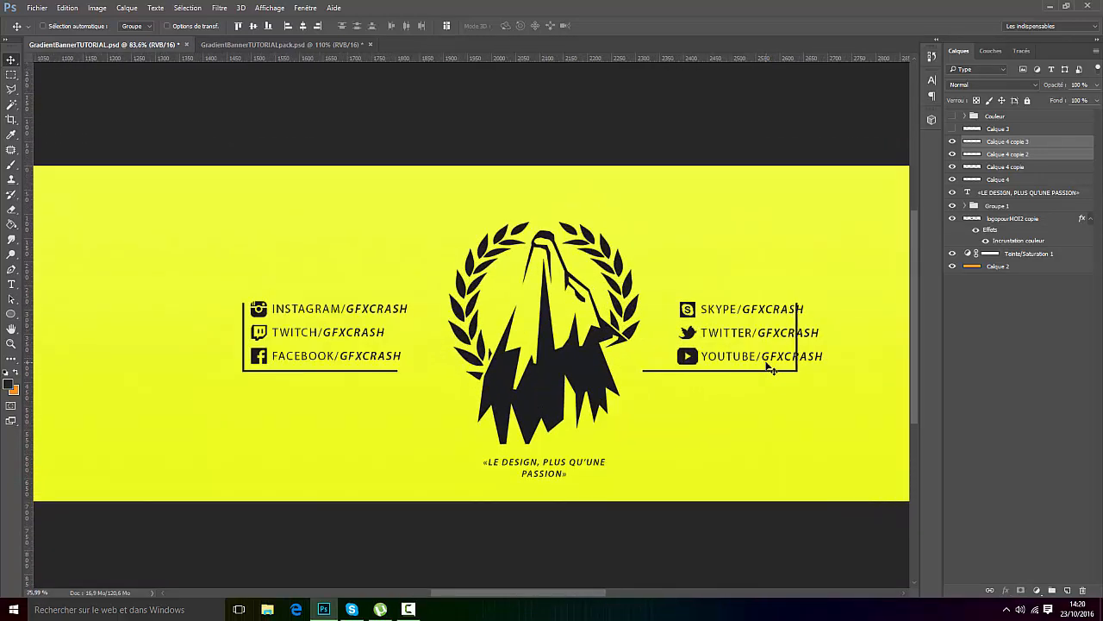
{"action": "scroll", "coordinate": [771, 369], "scroll_direction": "down", "scroll_amount": 1}
{"action": "key", "text": "shift+Right"}
{"action": "key", "text": "shift+Right"}
{"action": "key", "text": "shift+Right"}
{"action": "key", "text": "shift+Right"}
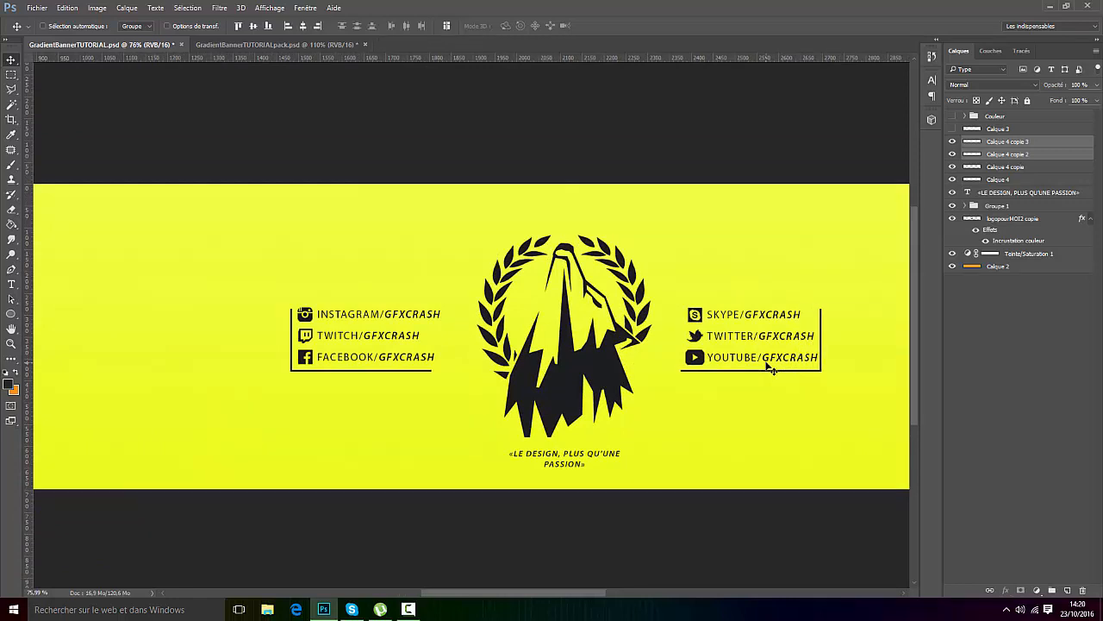
{"action": "key", "text": "Right"}
{"action": "key", "text": "Right"}
{"action": "key", "text": "Right"}
{"action": "key", "text": "Right"}
{"action": "key", "text": "Right"}
{"action": "key", "text": "Right"}
{"action": "scroll", "coordinate": [401, 319], "scroll_direction": "up", "scroll_amount": 6}
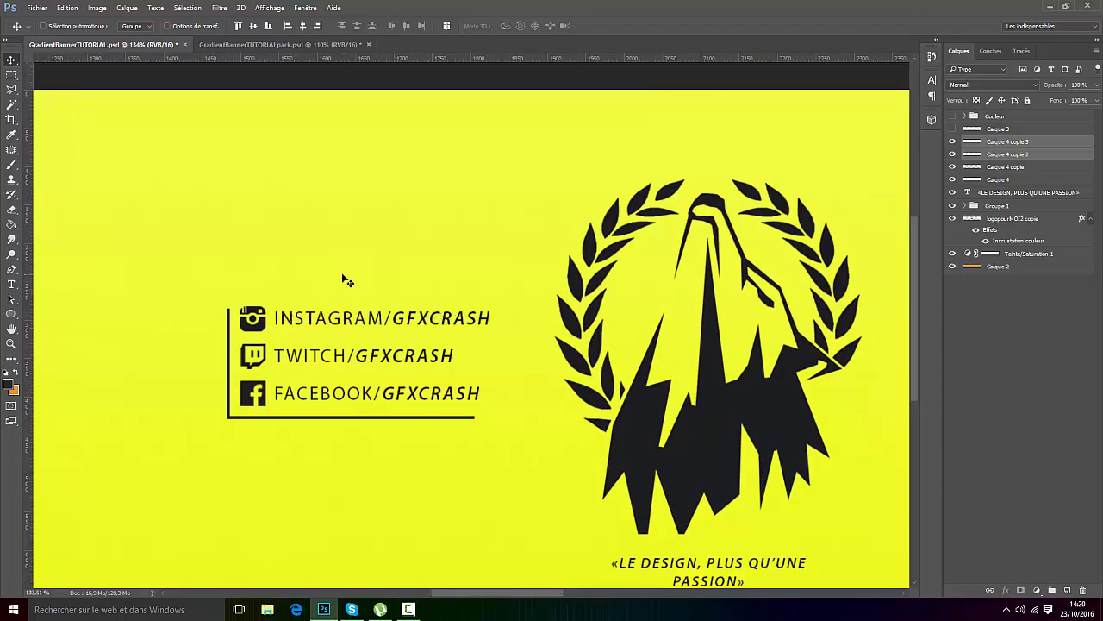
{"action": "scroll", "coordinate": [490, 421], "scroll_direction": "down", "scroll_amount": 8}
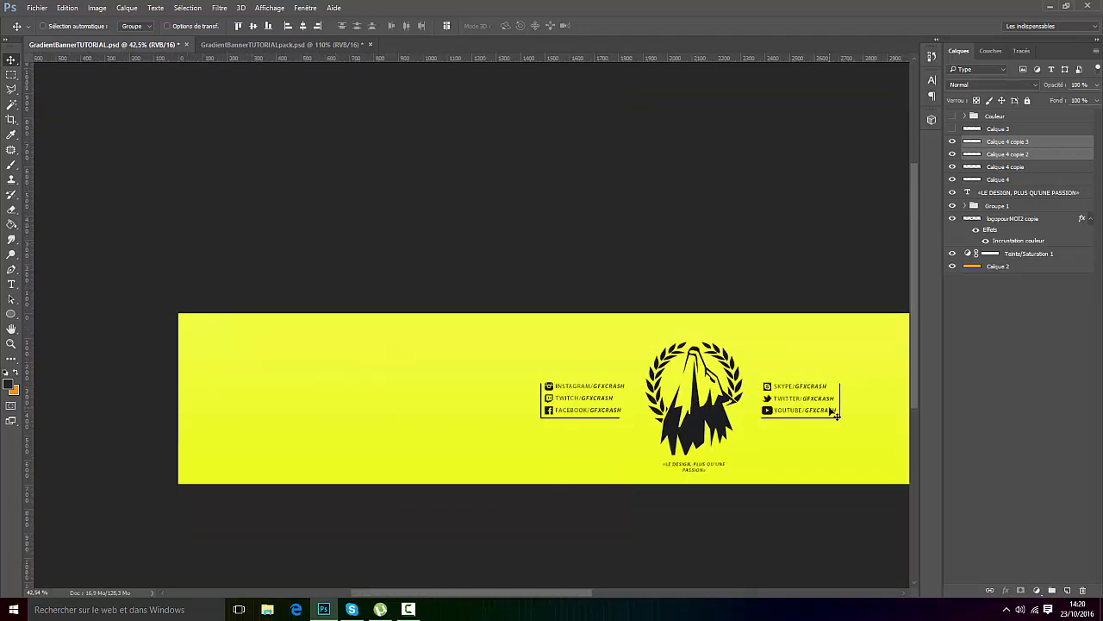
{"action": "scroll", "coordinate": [834, 414], "scroll_direction": "down", "scroll_amount": 2}
{"action": "scroll", "coordinate": [470, 335], "scroll_direction": "up", "scroll_amount": 3}
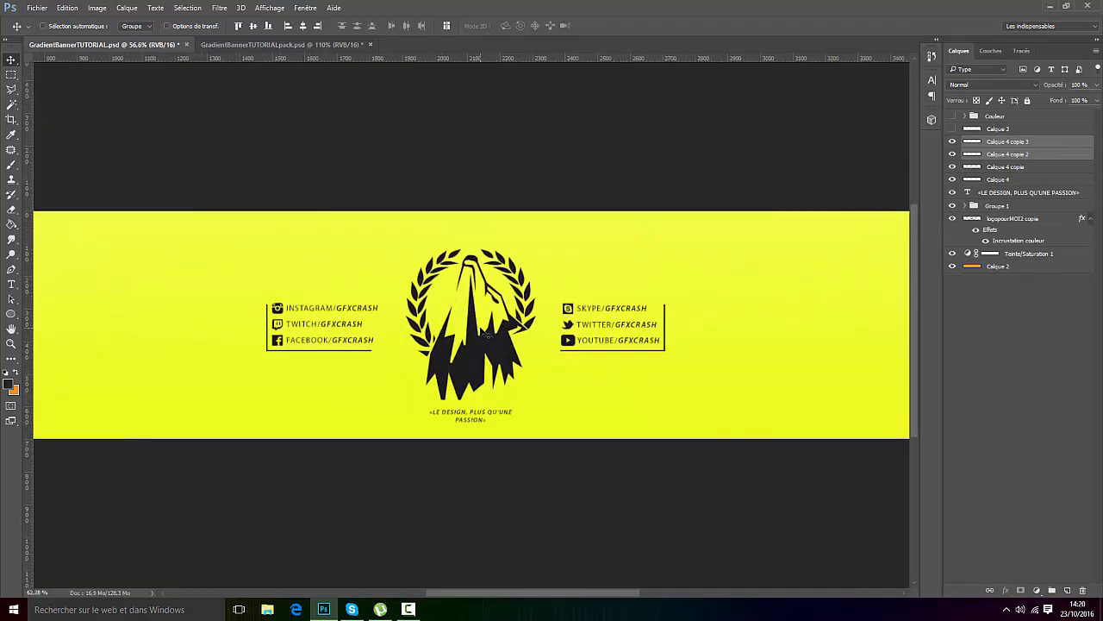
{"action": "scroll", "coordinate": [486, 334], "scroll_direction": "up", "scroll_amount": 2}
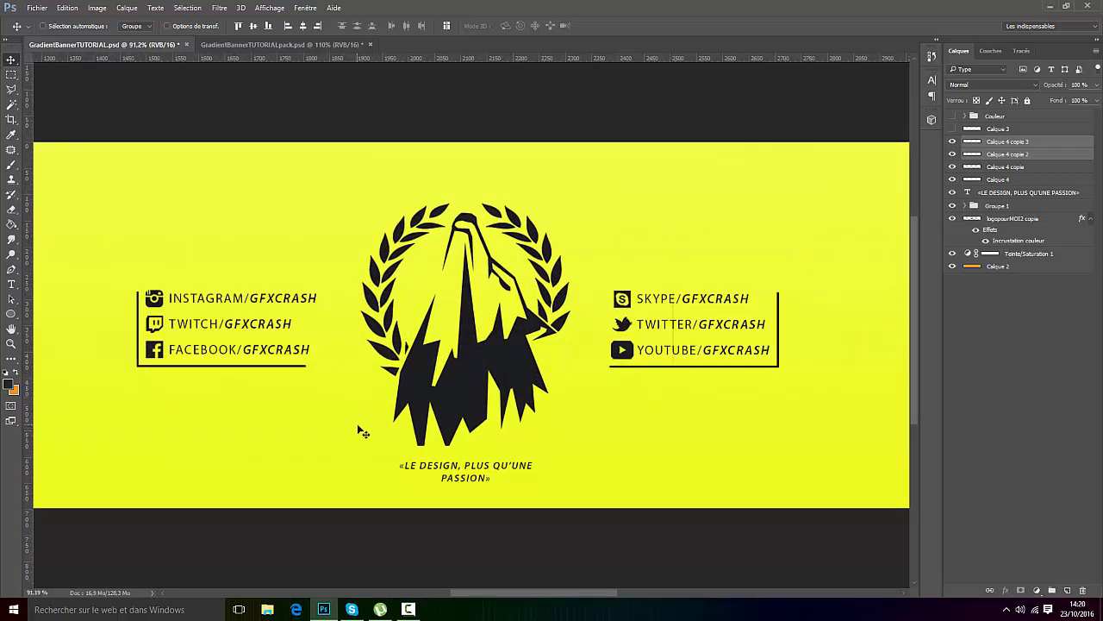
{"action": "scroll", "coordinate": [662, 419], "scroll_direction": "up", "scroll_amount": 1}
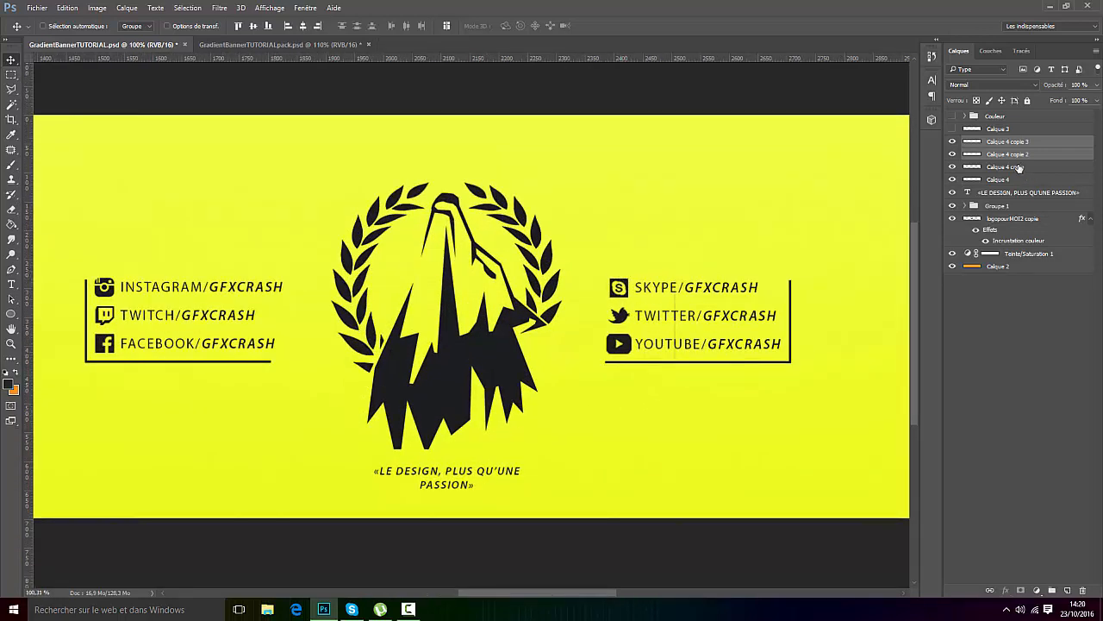
Step: Apply a dark grey #1b1e1f Color Overlay at 100% opacity to the social media group Groupe 1
{"action": "left_click", "coordinate": [1006, 206]}
{"action": "right_click", "coordinate": [1006, 206]}
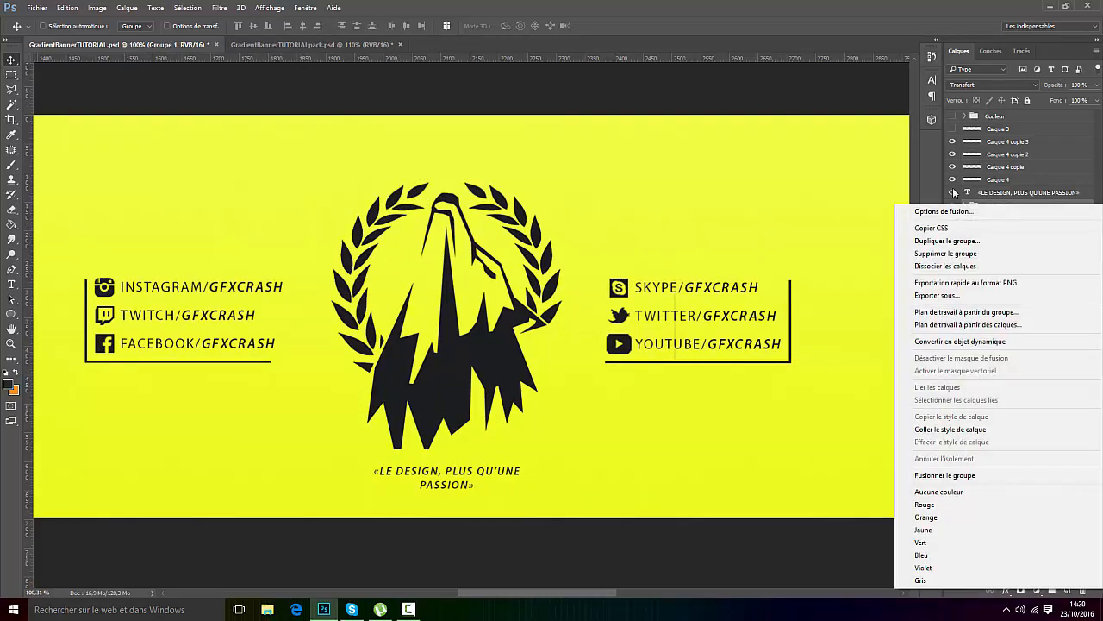
{"action": "left_click", "coordinate": [948, 210]}
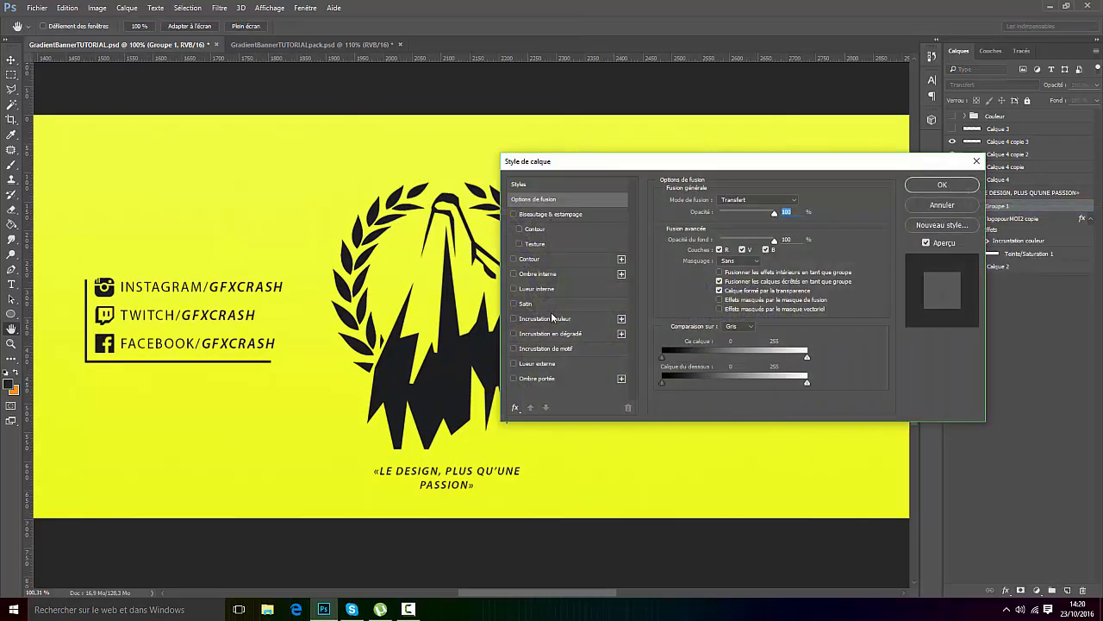
{"action": "left_click", "coordinate": [548, 319]}
{"action": "left_click", "coordinate": [808, 205]}
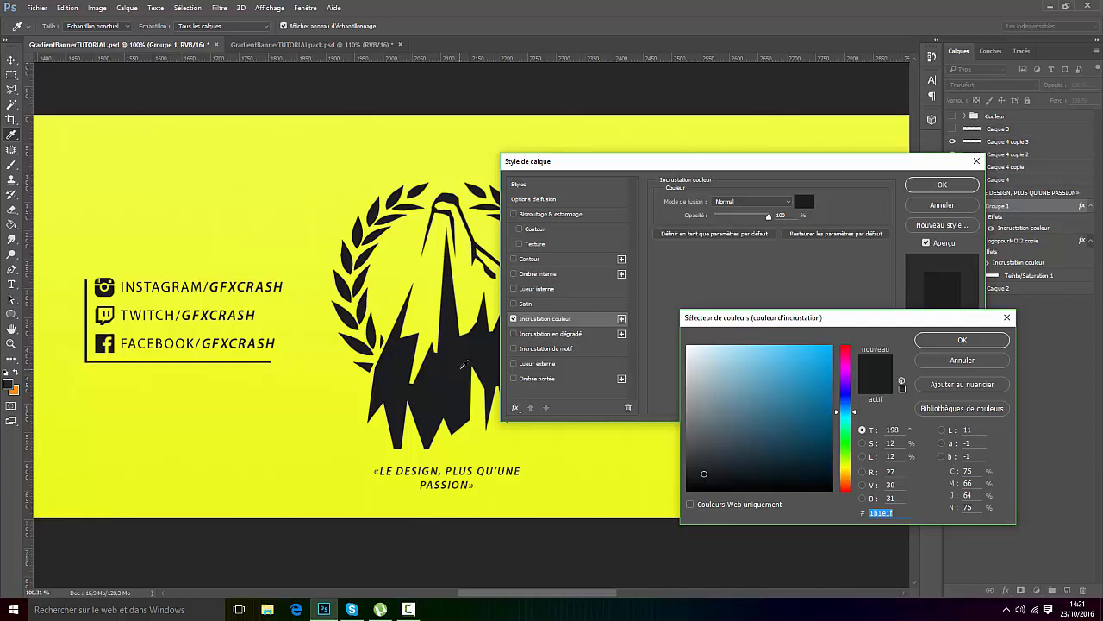
{"action": "left_click", "coordinate": [958, 340]}
{"action": "left_click", "coordinate": [942, 184]}
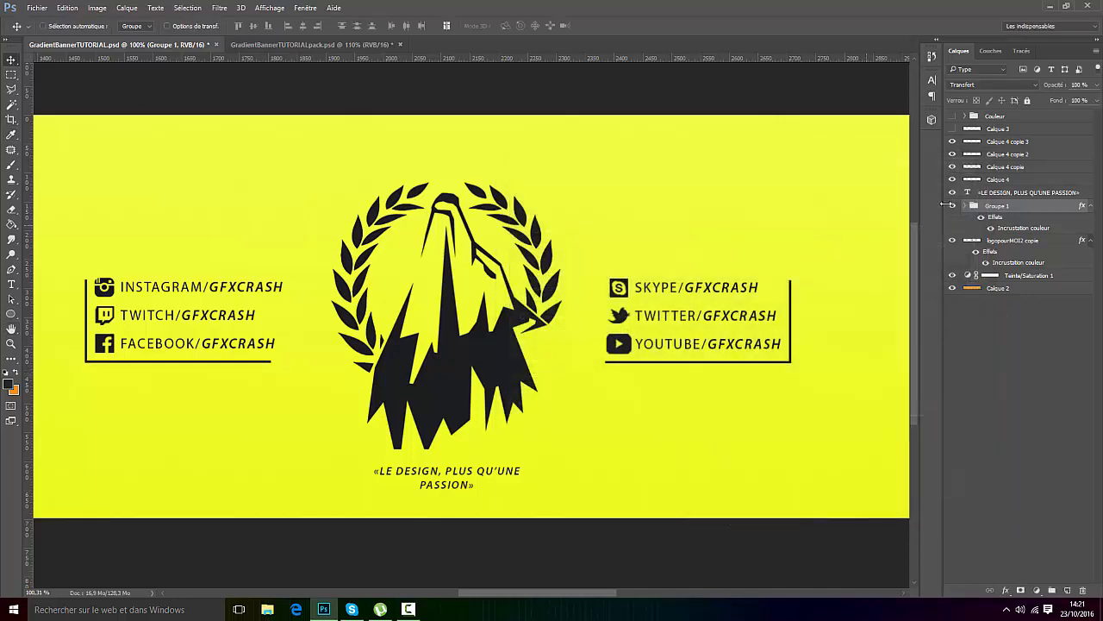
Step: Group the four frame line layers and apply a dark grey #1b1e1f Color Overlay at 100% opacity to the group
{"action": "left_click", "coordinate": [1017, 143], "text": "shift"}
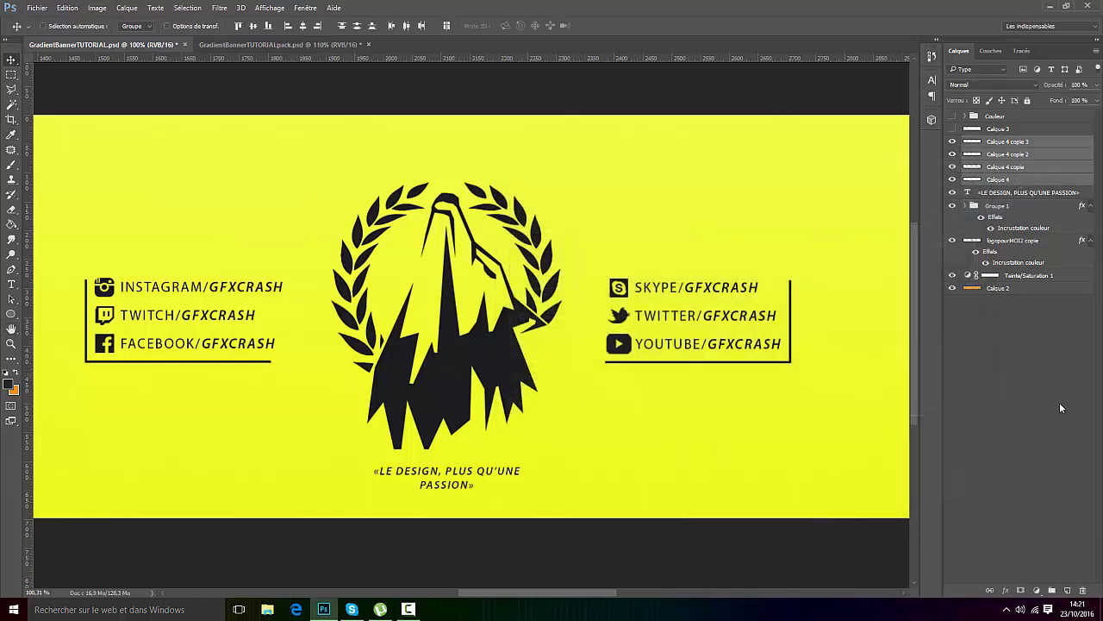
{"action": "left_click", "coordinate": [1052, 591]}
{"action": "right_click", "coordinate": [1000, 143]}
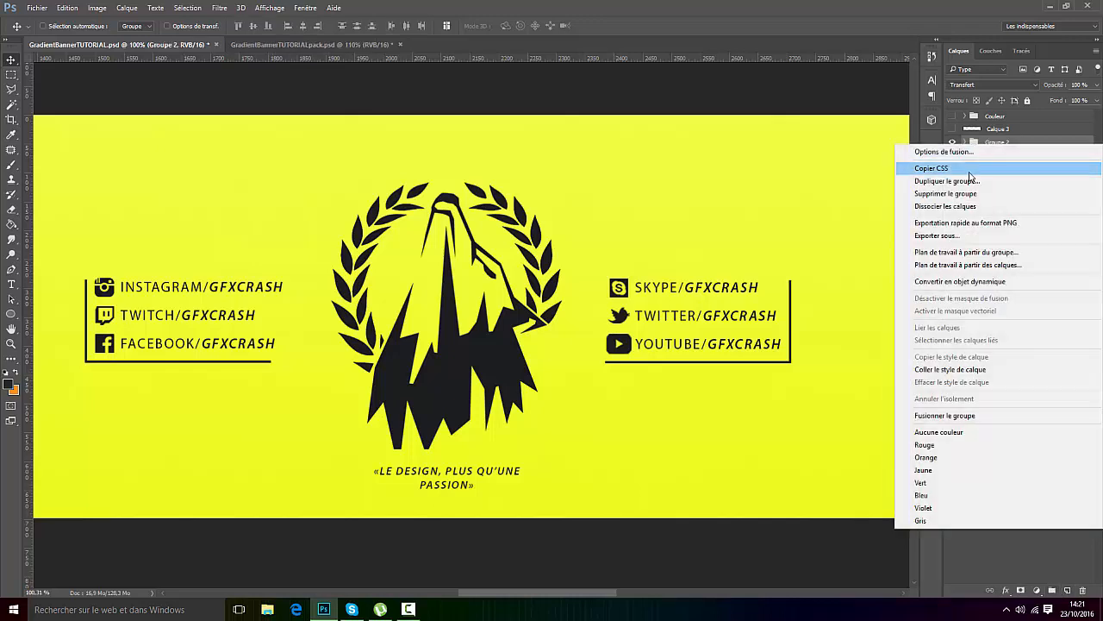
{"action": "left_click", "coordinate": [974, 152]}
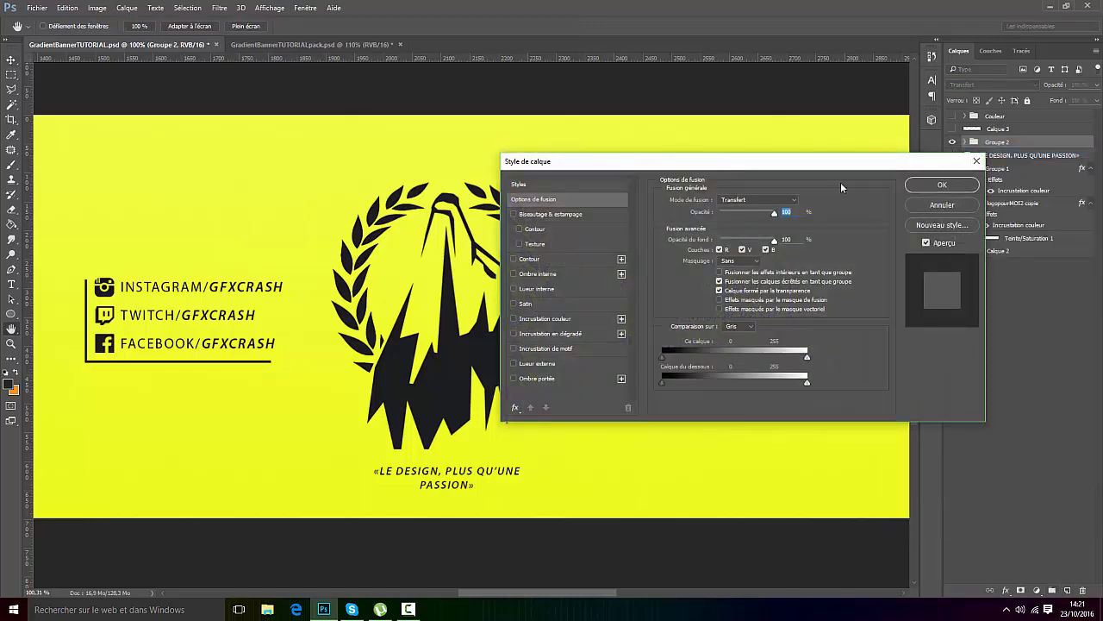
{"action": "left_click", "coordinate": [569, 318]}
{"action": "left_click", "coordinate": [803, 201]}
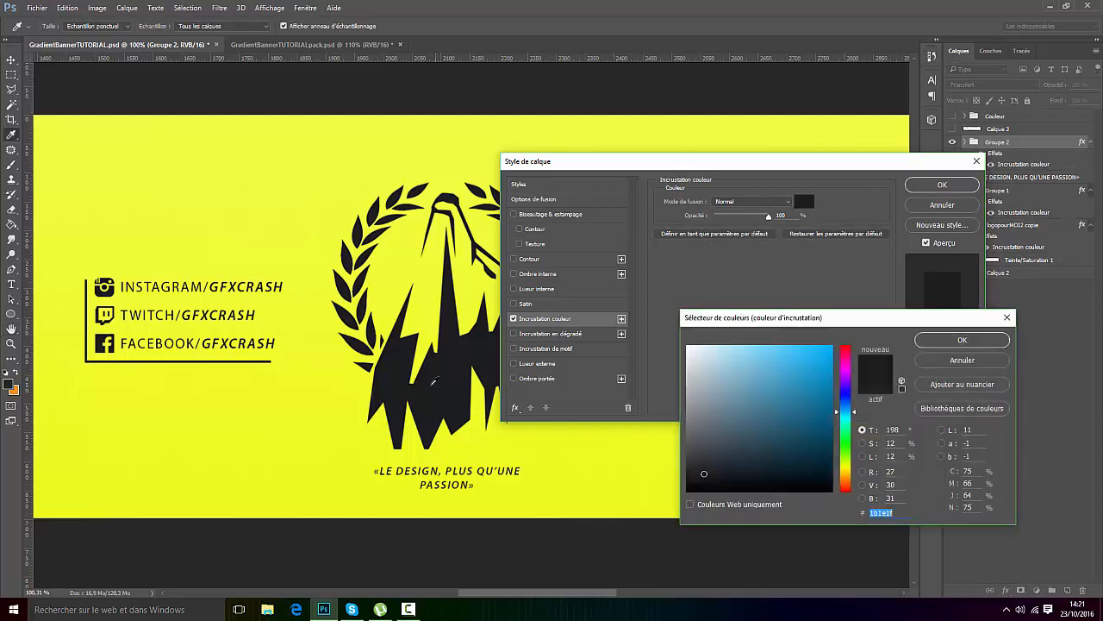
{"action": "left_click", "coordinate": [962, 339]}
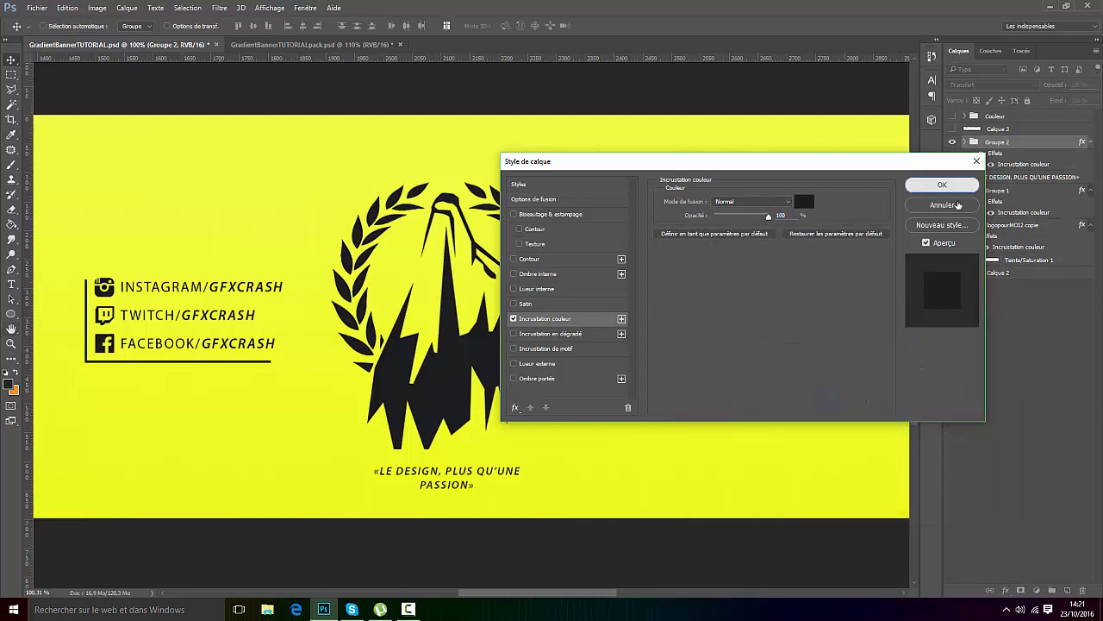
{"action": "left_click", "coordinate": [942, 185]}
Step: Add a new layer directly above the background layer Calque 2 and set the Brush tool's foreground colour to black
{"action": "scroll", "coordinate": [686, 337], "scroll_direction": "down", "scroll_amount": 5}
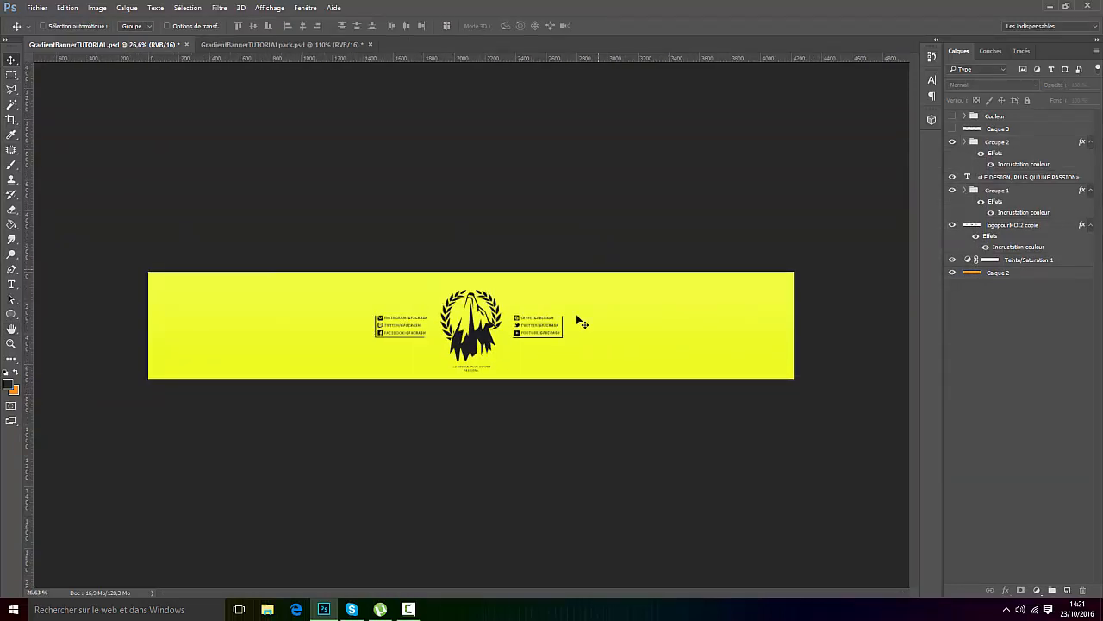
{"action": "left_click", "coordinate": [1008, 272]}
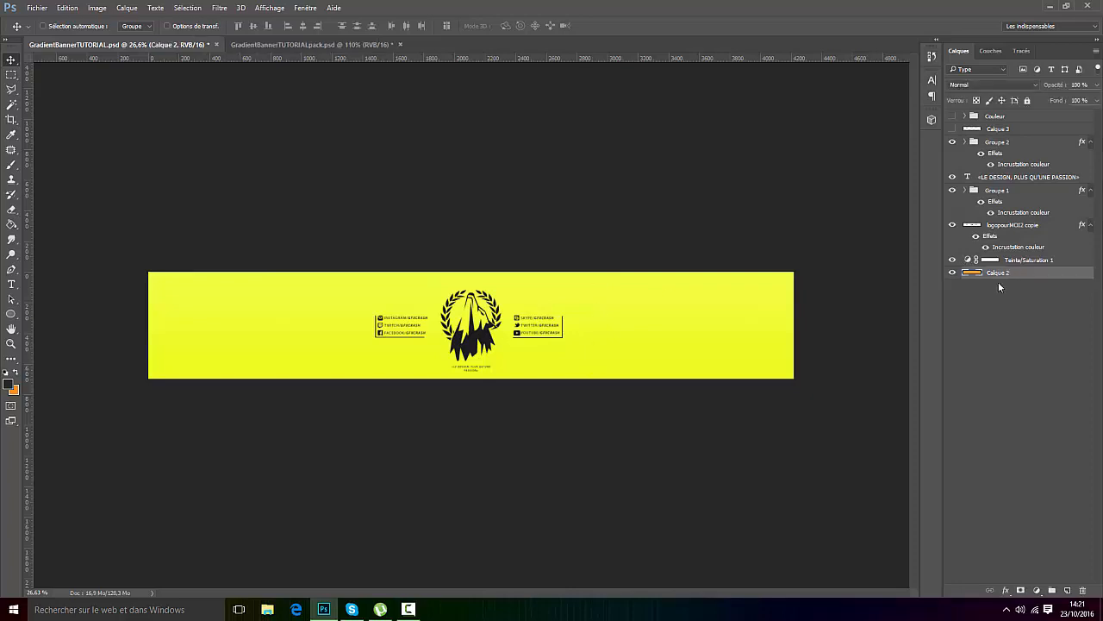
{"action": "left_click", "coordinate": [1068, 590]}
{"action": "left_click", "coordinate": [11, 179]}
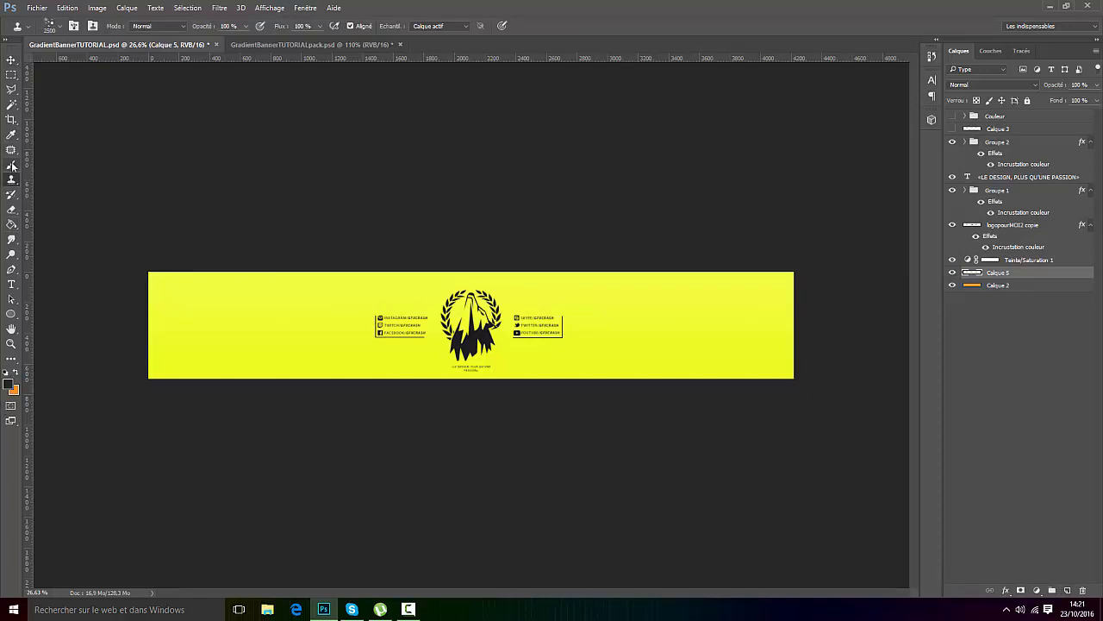
{"action": "left_click", "coordinate": [9, 383]}
{"action": "left_click_drag", "start_coordinate": [694, 485], "coordinate": [587, 488]}
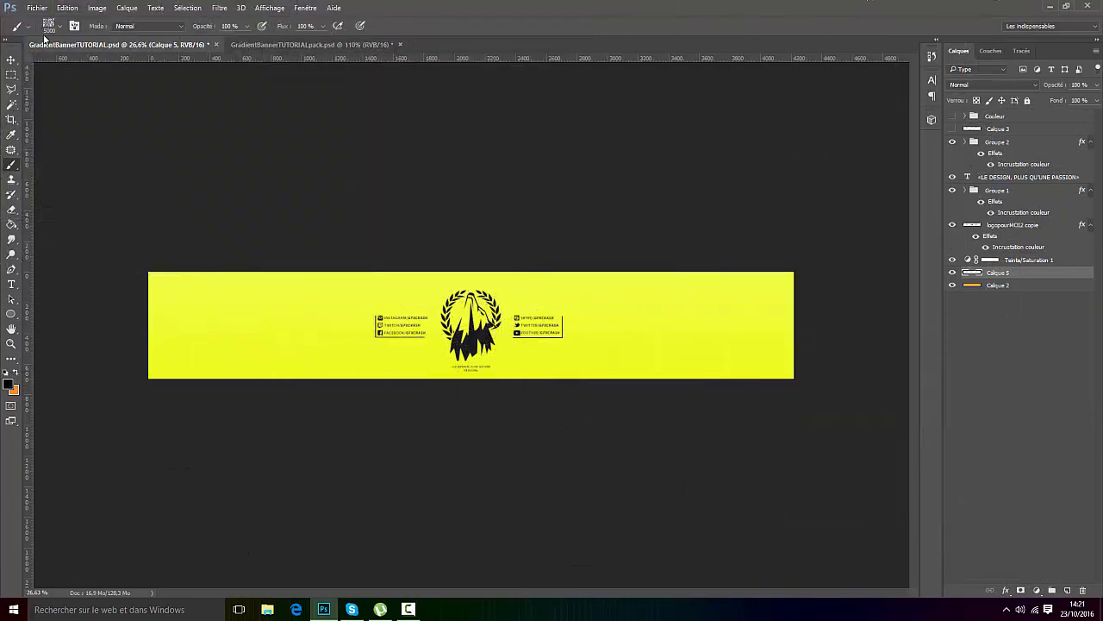
Step: Choose the 2000 px scattered circles brush and stamp black circles over both the left and right halves of the banner
{"action": "right_click", "coordinate": [68, 68]}
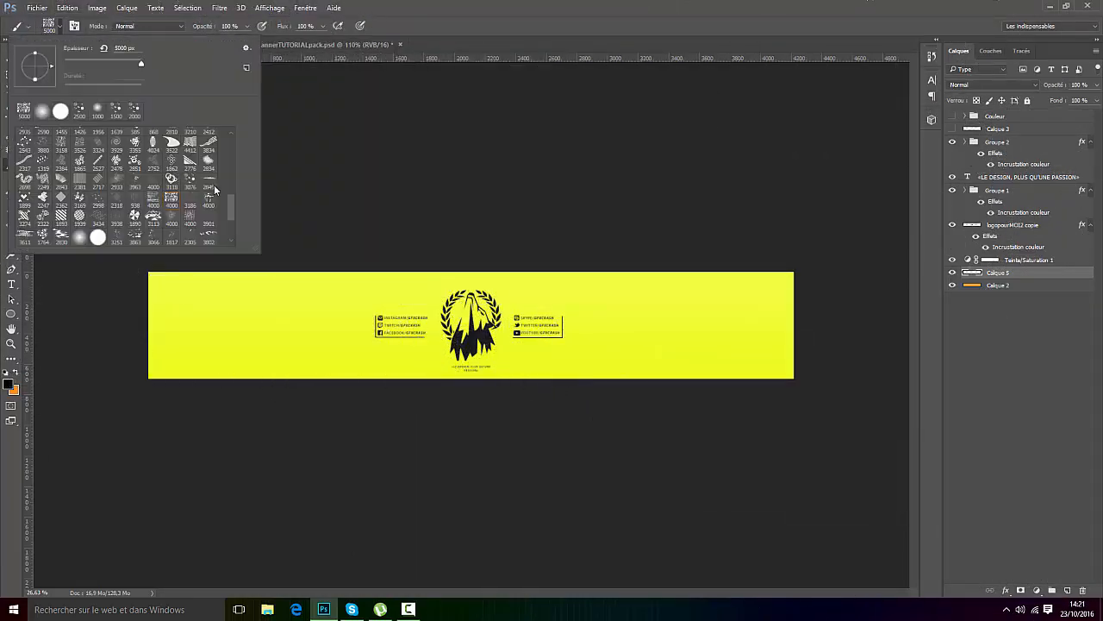
{"action": "left_click", "coordinate": [135, 112]}
{"action": "key", "text": "Return"}
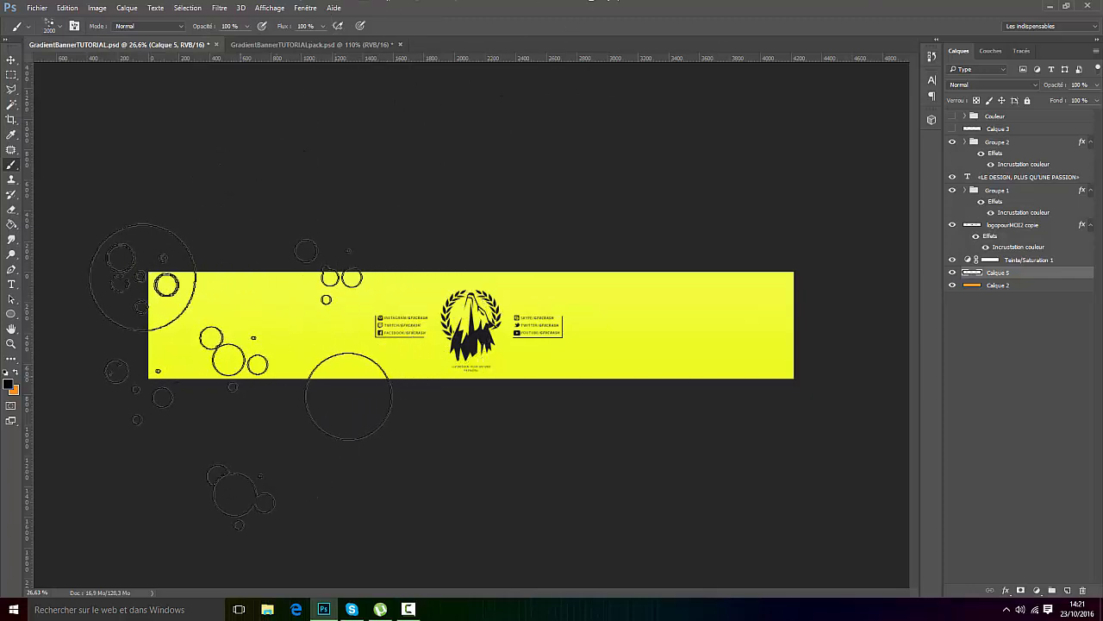
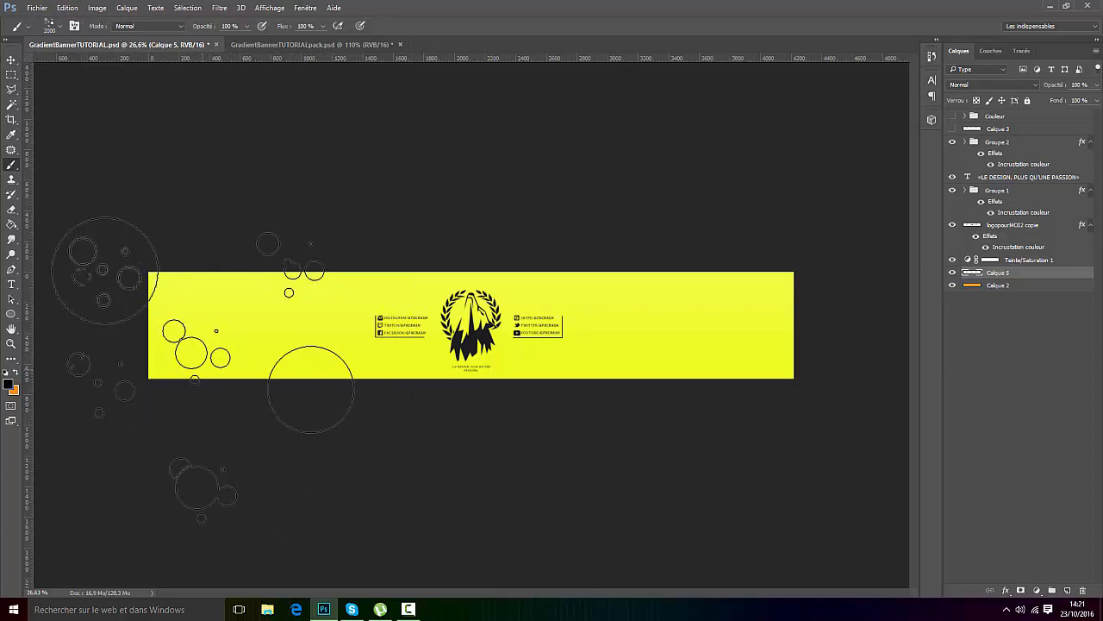
{"action": "left_click_drag", "start_coordinate": [203, 370], "coordinate": [238, 368]}
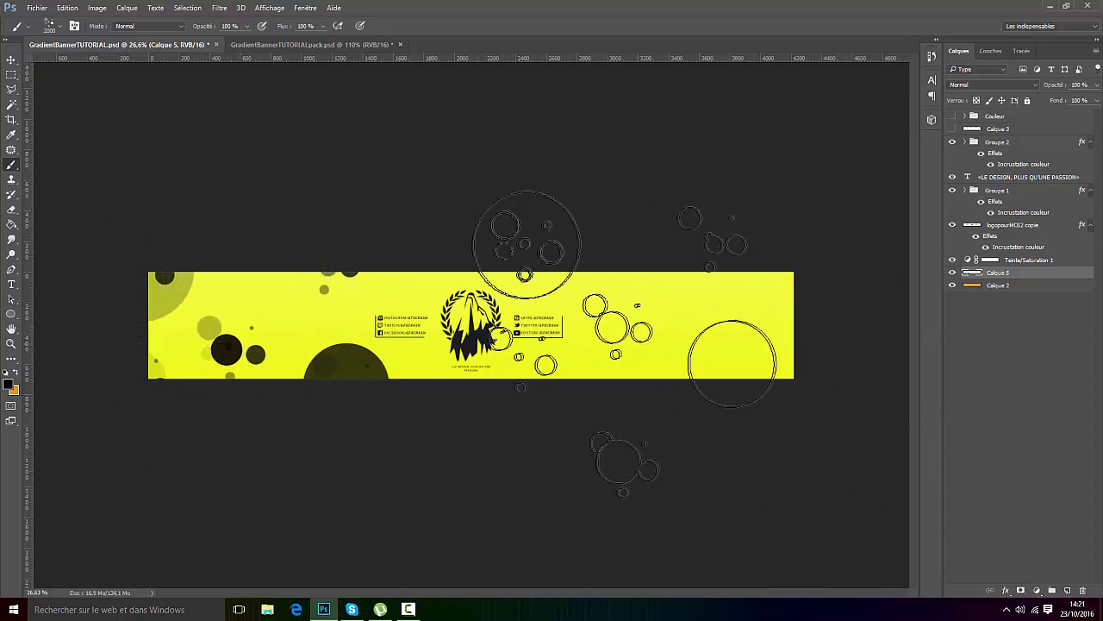
{"action": "left_click", "coordinate": [619, 352]}
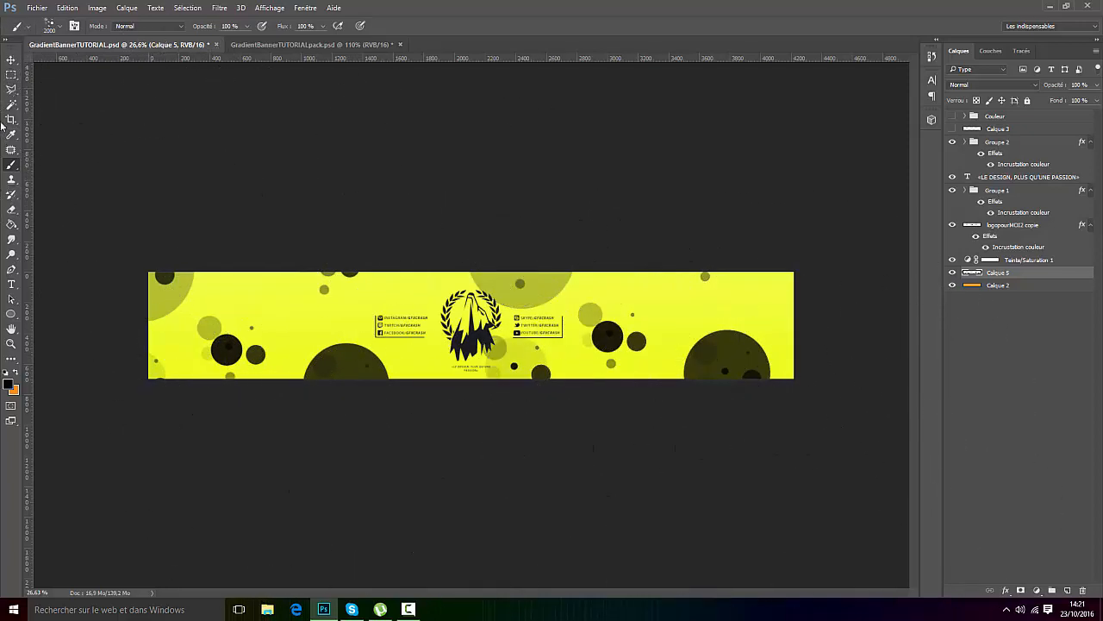
Step: Lower the circles layer Calque 5 to 10% opacity and reduce it slightly further
{"action": "left_click", "coordinate": [11, 60]}
{"action": "key", "text": "ctrl+0"}
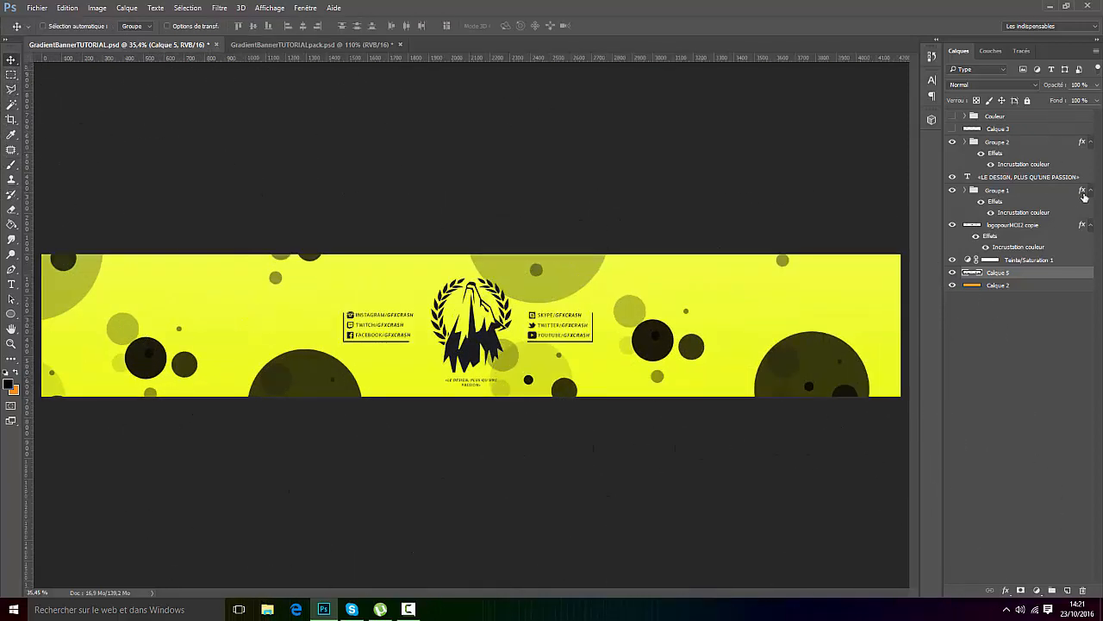
{"action": "left_click", "coordinate": [1081, 84]}
{"action": "type", "text": "10"}
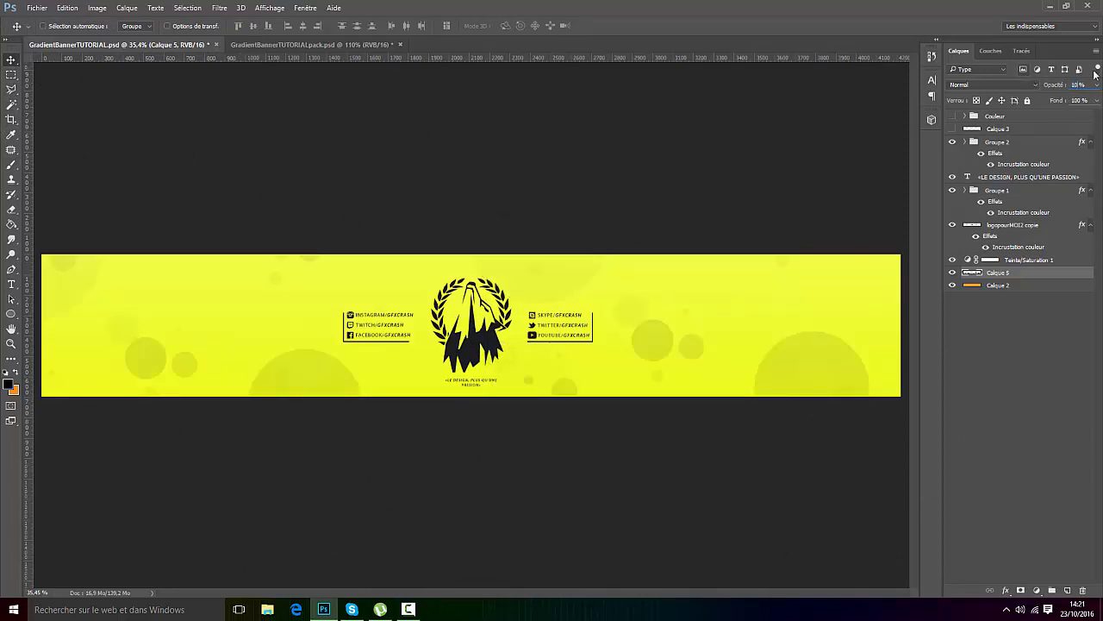
{"action": "double_click", "coordinate": [1076, 85]}
{"action": "scroll", "coordinate": [1077, 82], "scroll_direction": "down", "scroll_amount": 10}
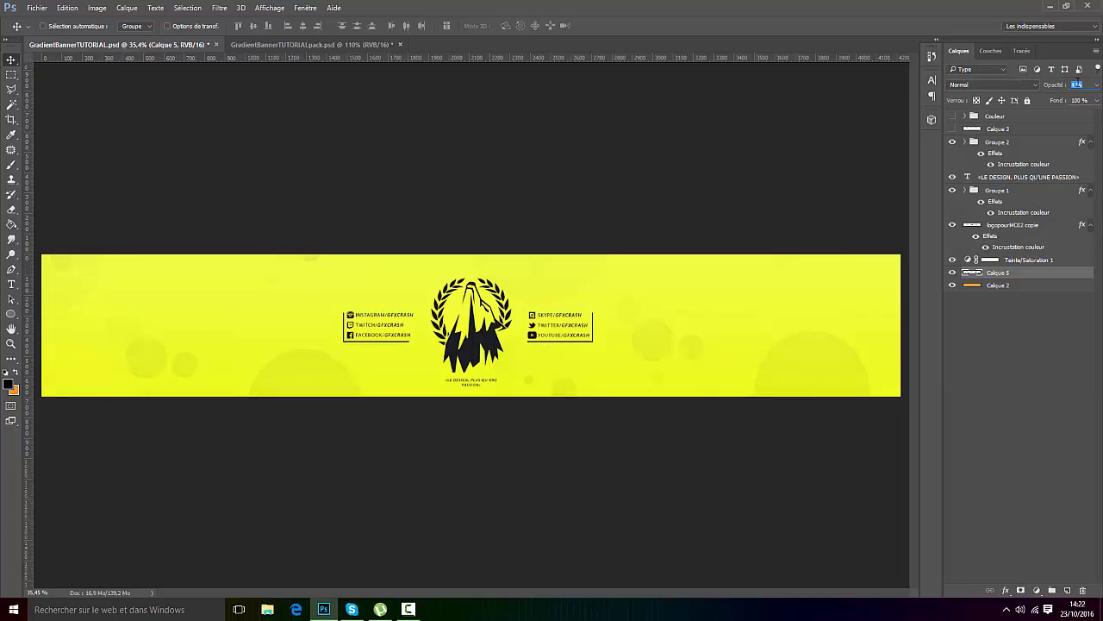
{"action": "left_click", "coordinate": [1051, 485]}
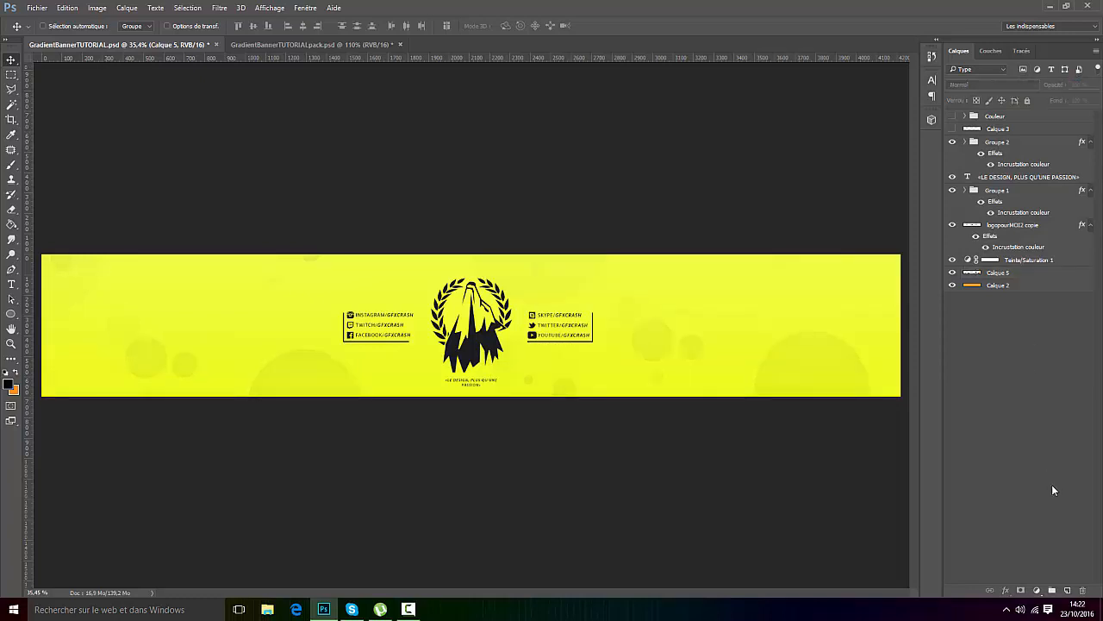
Step: Hide Groupe 2, the group holding the frame lines around the social media labels
{"action": "left_click", "coordinate": [952, 141]}
{"action": "scroll", "coordinate": [367, 330], "scroll_direction": "down", "scroll_amount": 2}
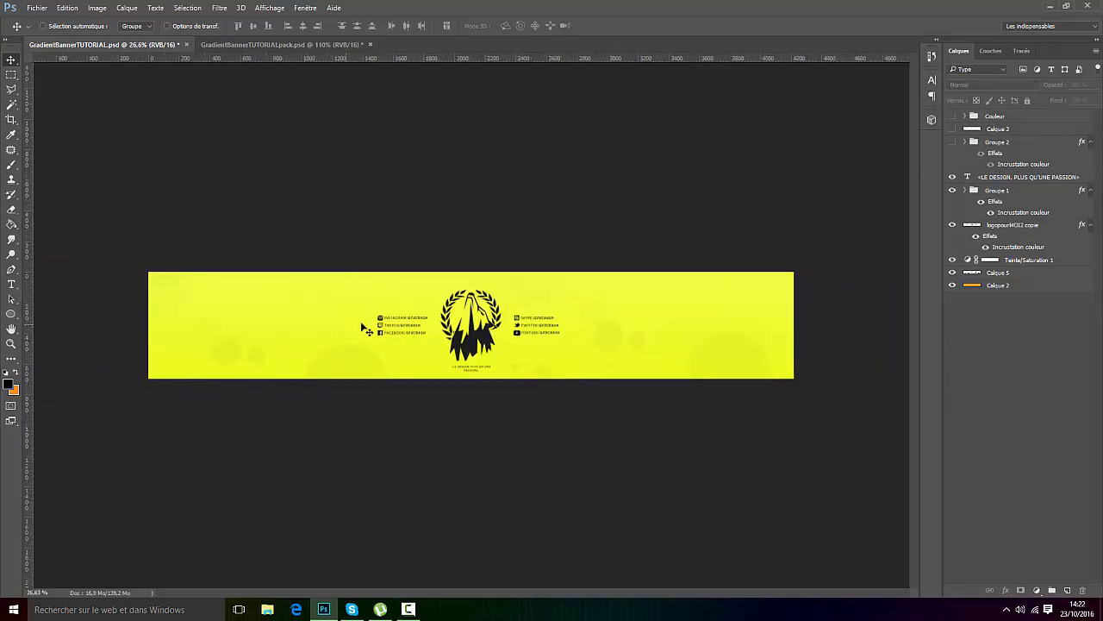
{"action": "scroll", "coordinate": [479, 342], "scroll_direction": "down", "scroll_amount": 1}
{"action": "scroll", "coordinate": [480, 342], "scroll_direction": "up", "scroll_amount": 3}
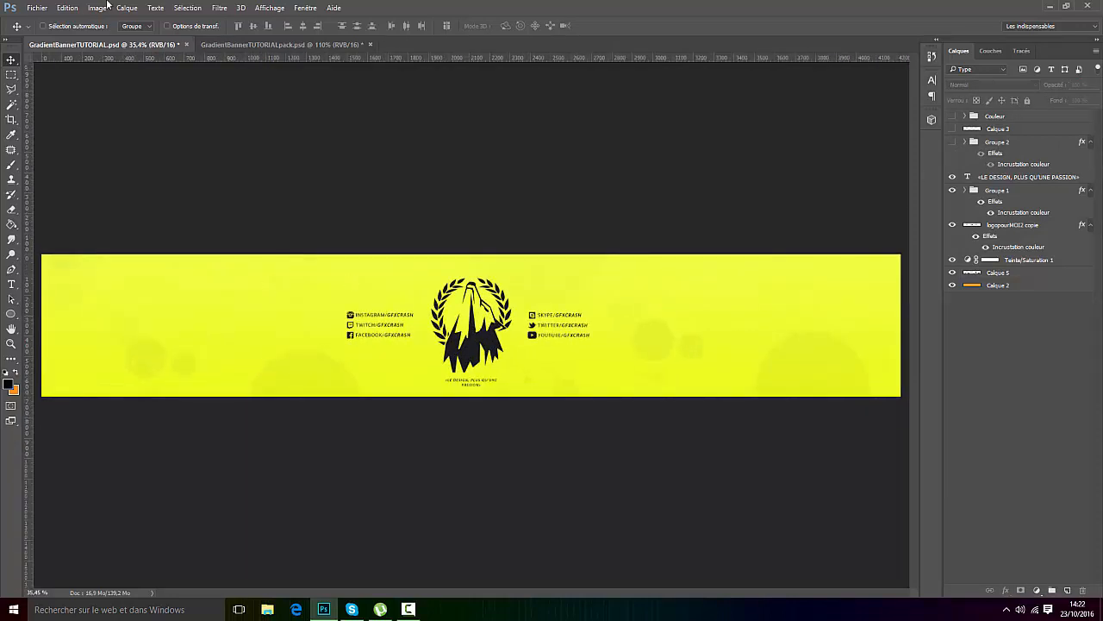
Step: Save the banner document and look over the logo and social media labels
{"action": "left_click", "coordinate": [37, 8]}
{"action": "left_click", "coordinate": [69, 124]}
{"action": "scroll", "coordinate": [506, 350], "scroll_direction": "up", "scroll_amount": 1}
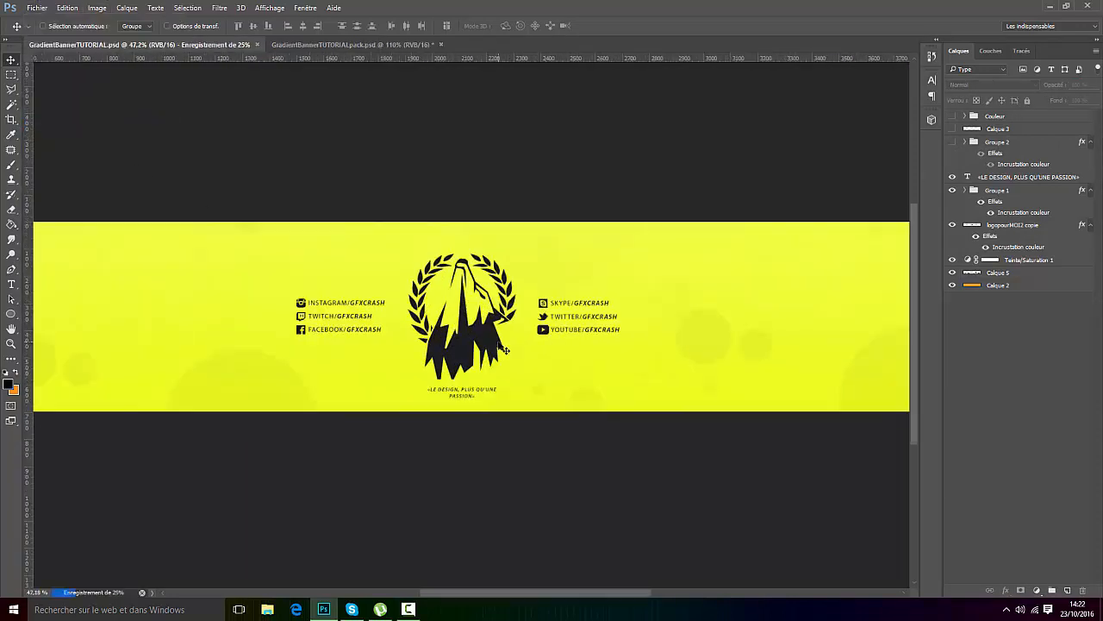
{"action": "scroll", "coordinate": [506, 350], "scroll_direction": "up", "scroll_amount": 2}
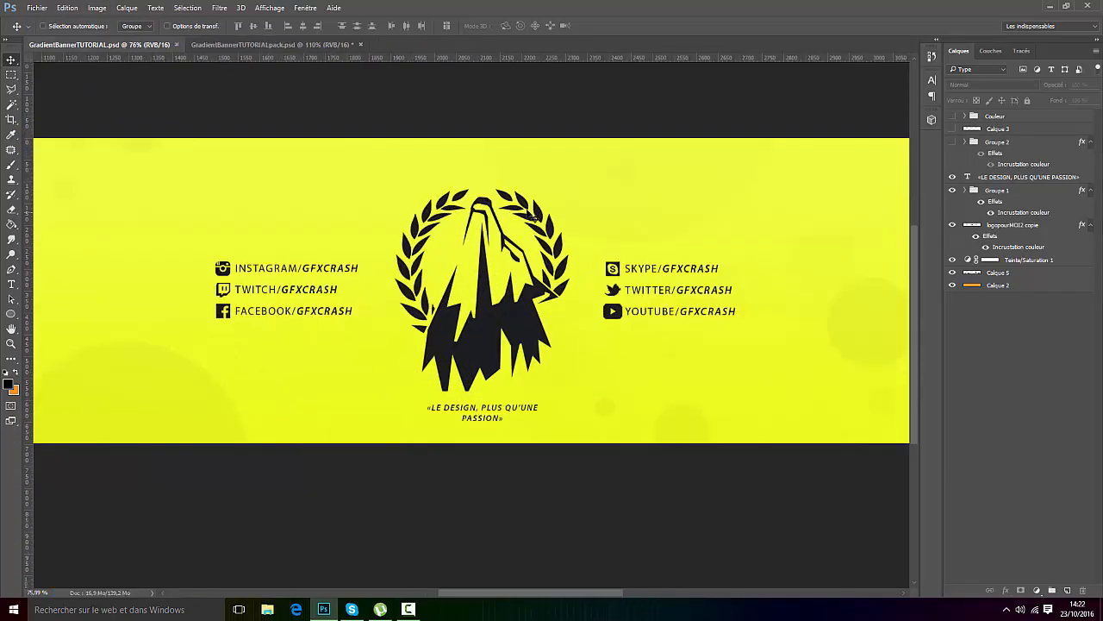
{"action": "scroll", "coordinate": [572, 318], "scroll_direction": "down", "scroll_amount": 2}
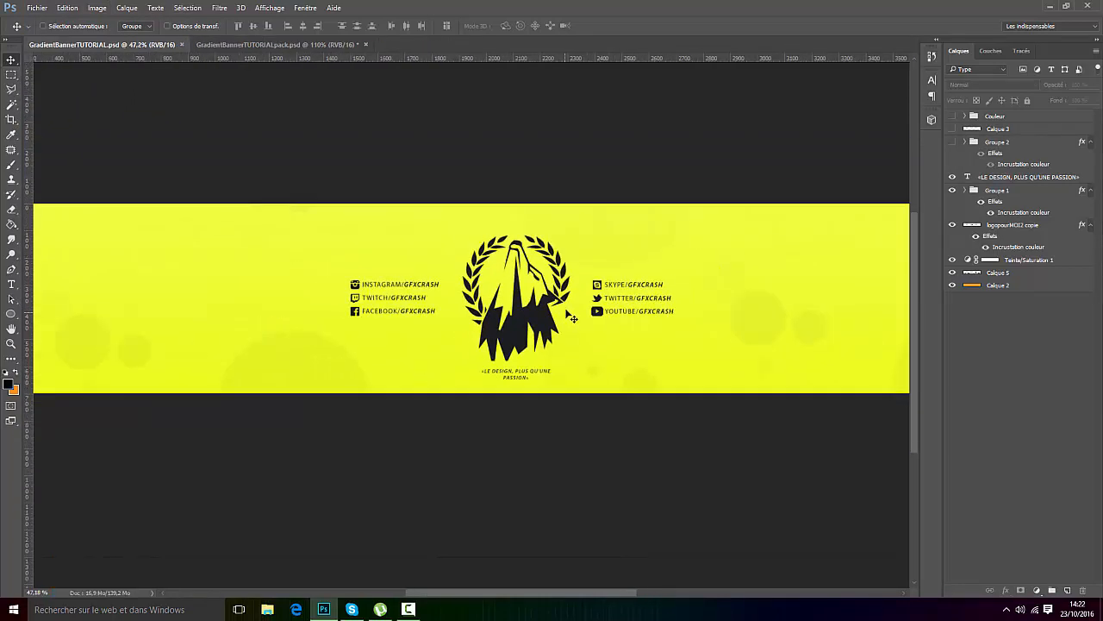
{"action": "scroll", "coordinate": [572, 318], "scroll_direction": "down", "scroll_amount": 2}
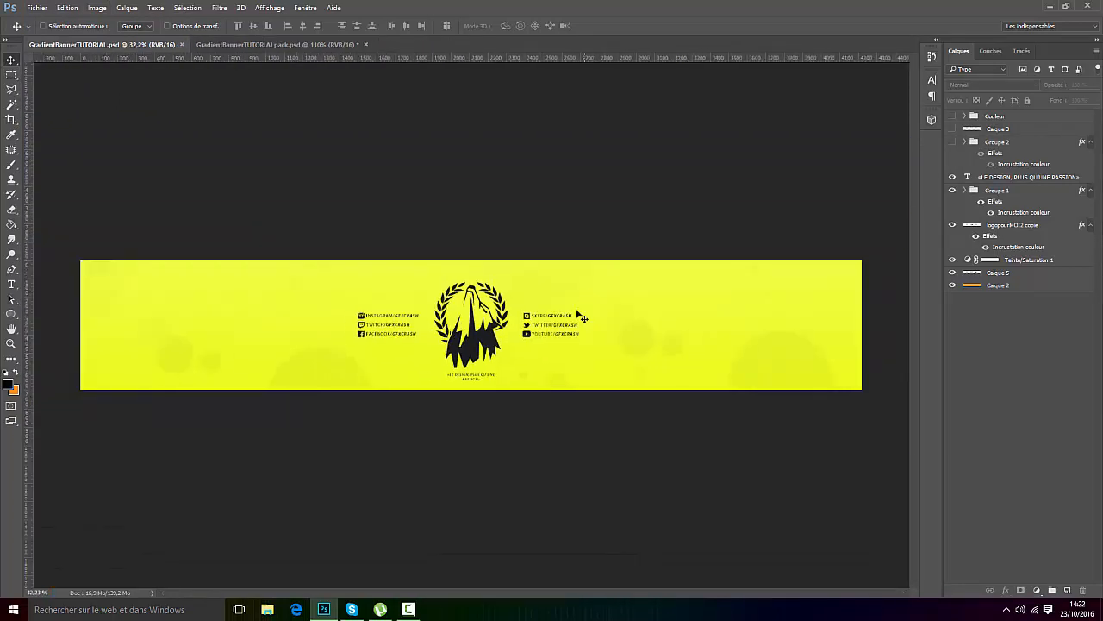
Step: Add a black-to-transparent gradient fill layer above Groupe 2 with the Radial style, centred on the logo
{"action": "left_click", "coordinate": [1015, 151]}
{"action": "left_click", "coordinate": [1036, 590]}
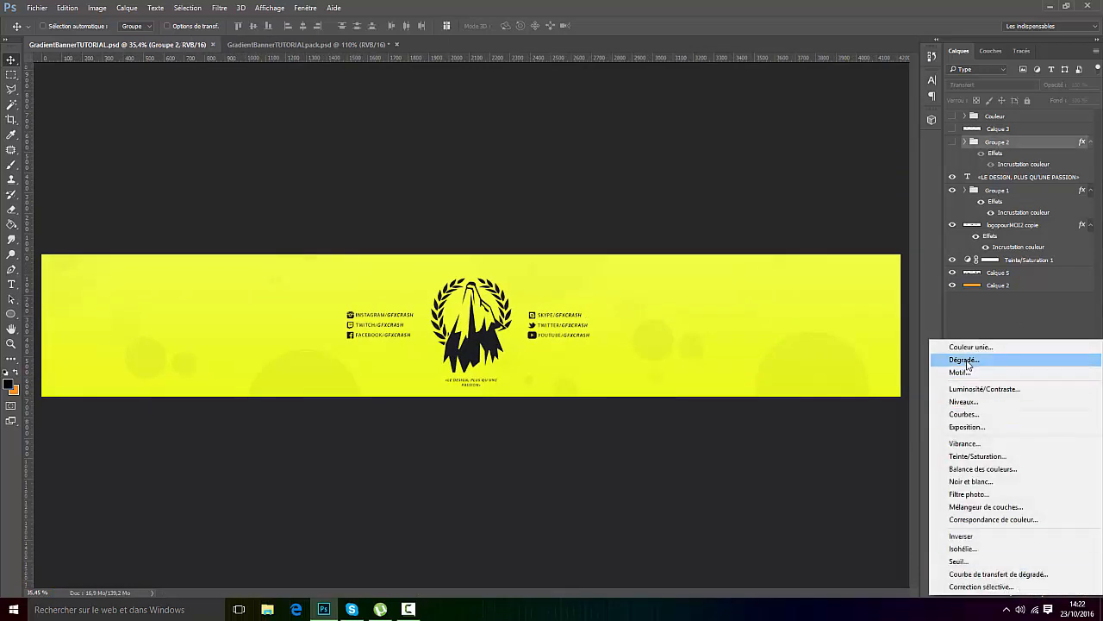
{"action": "left_click", "coordinate": [964, 360]}
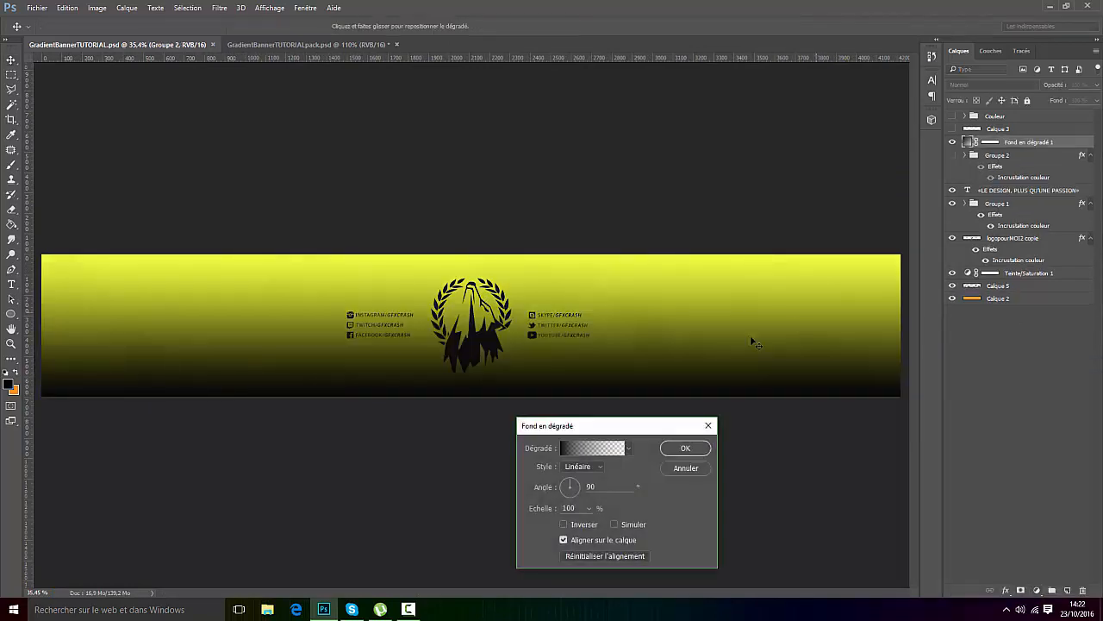
{"action": "left_click", "coordinate": [582, 468]}
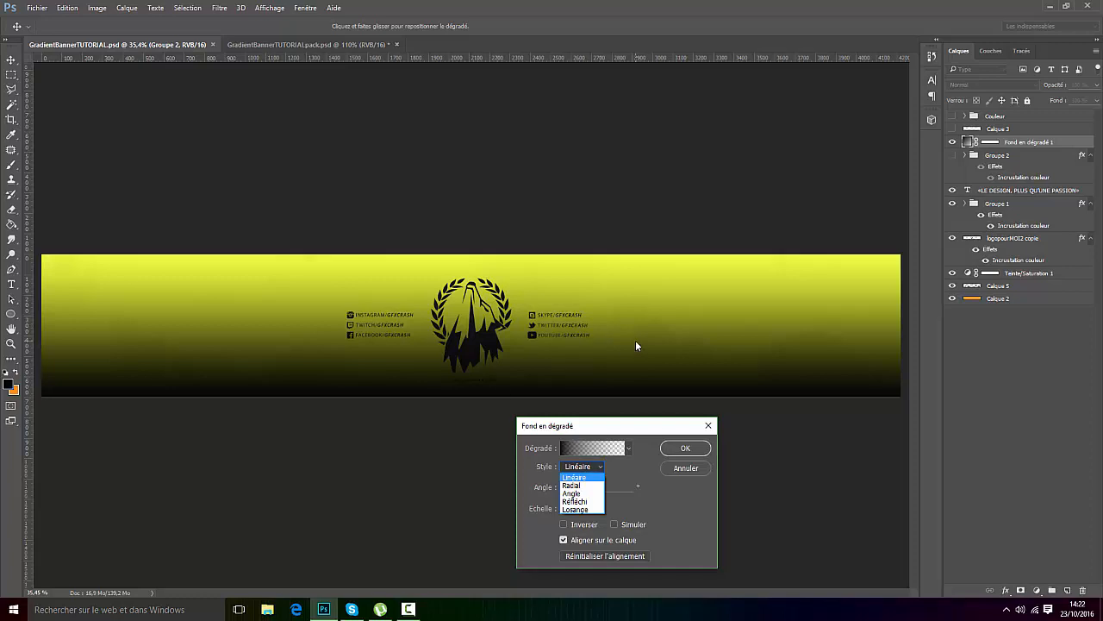
{"action": "left_click", "coordinate": [572, 484]}
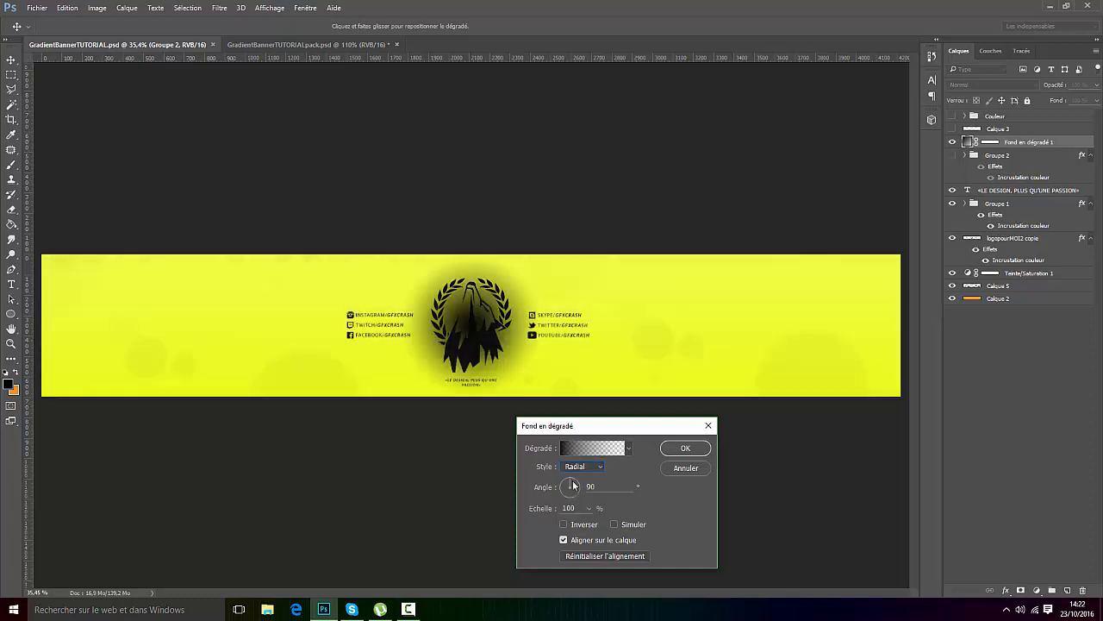
{"action": "left_click_drag", "start_coordinate": [494, 323], "coordinate": [489, 323]}
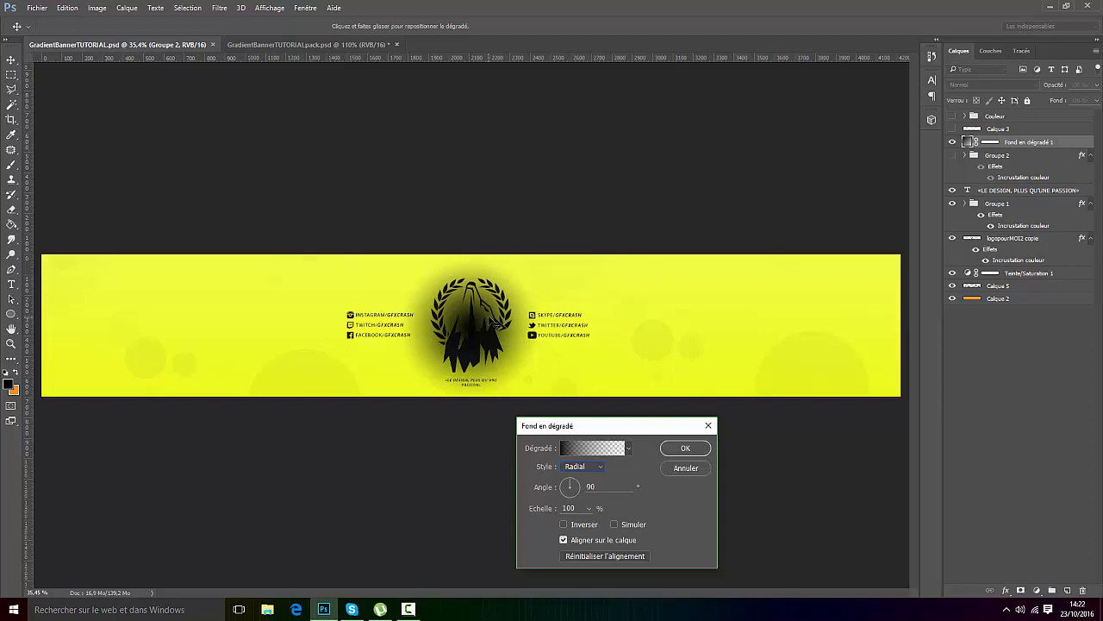
Step: Reverse the radial gradient fill and set its scale to 1000%
{"action": "left_click", "coordinate": [564, 524]}
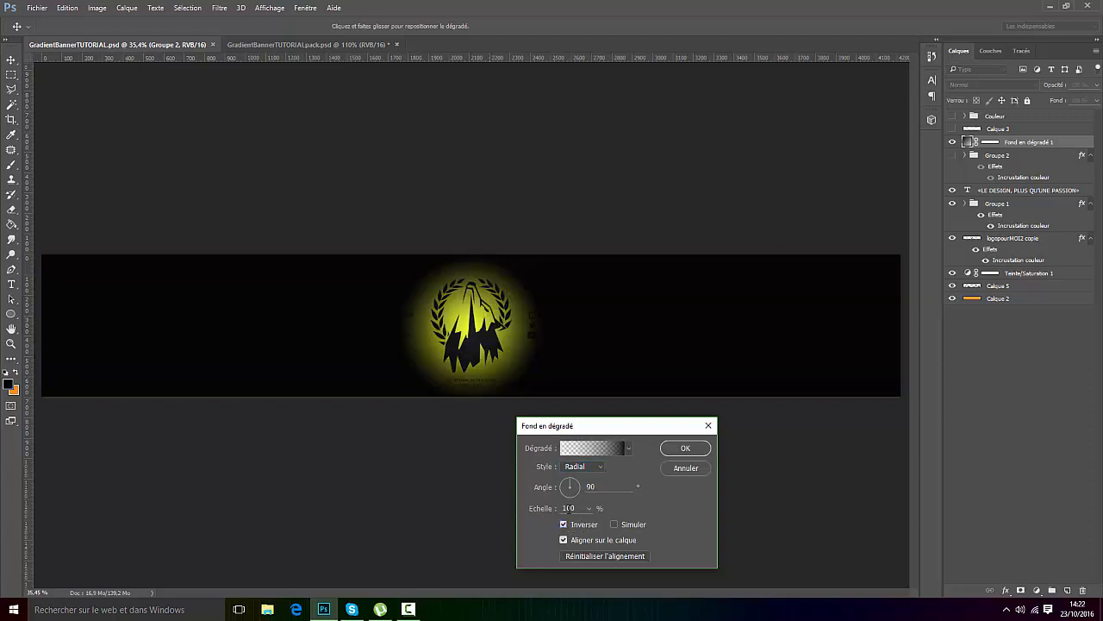
{"action": "left_click", "coordinate": [589, 508]}
{"action": "left_click_drag", "start_coordinate": [611, 521], "coordinate": [638, 525]}
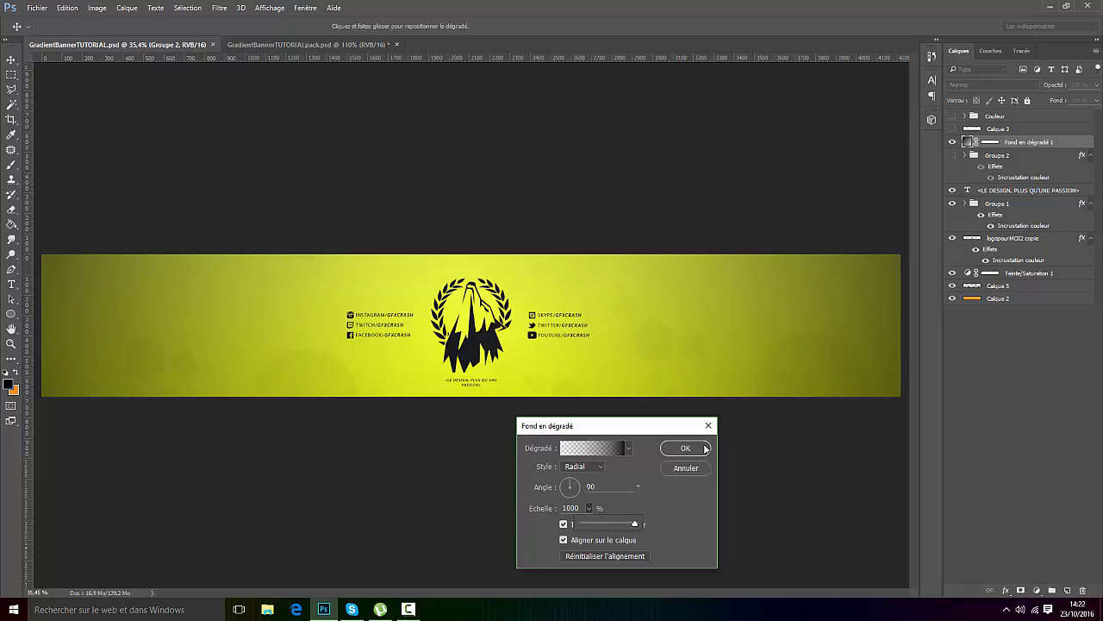
{"action": "left_click", "coordinate": [705, 449]}
Step: Set the opacity of the gradient fill layer Fond en dégradé 1 to 25%, after trying 50% and 30%
{"action": "left_click", "coordinate": [1079, 84]}
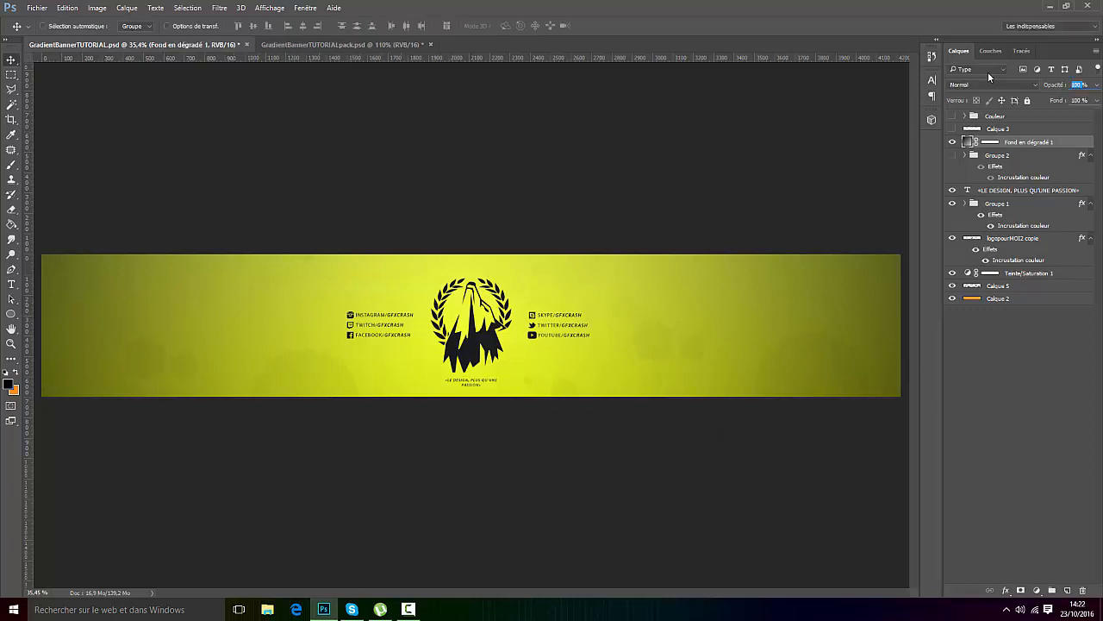
{"action": "type", "text": "50"}
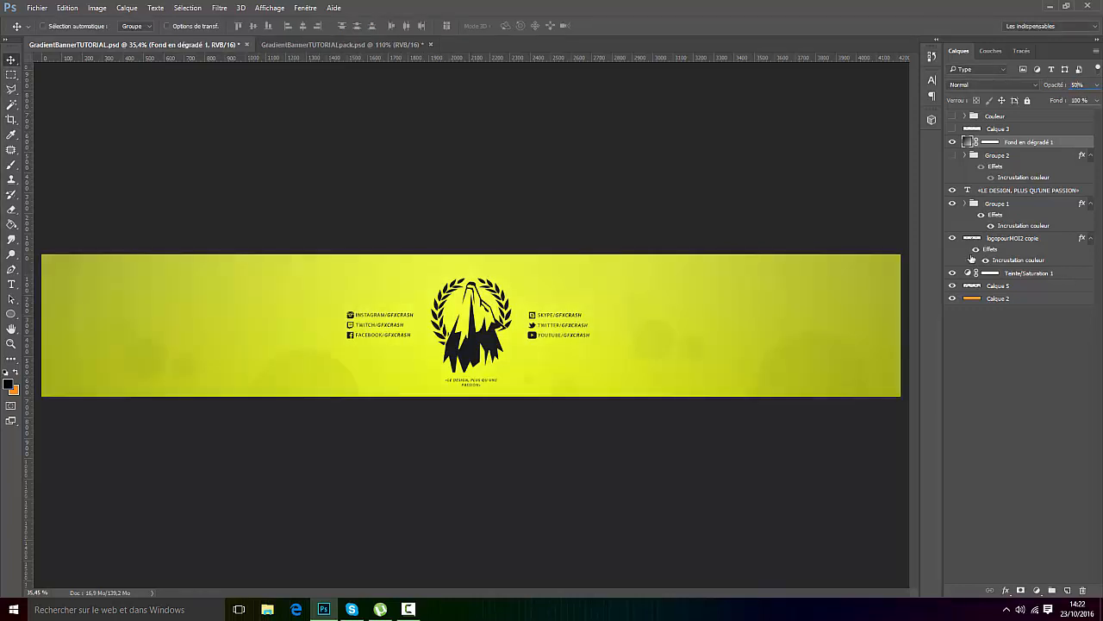
{"action": "left_click", "coordinate": [1079, 86]}
{"action": "type", "text": "30"}
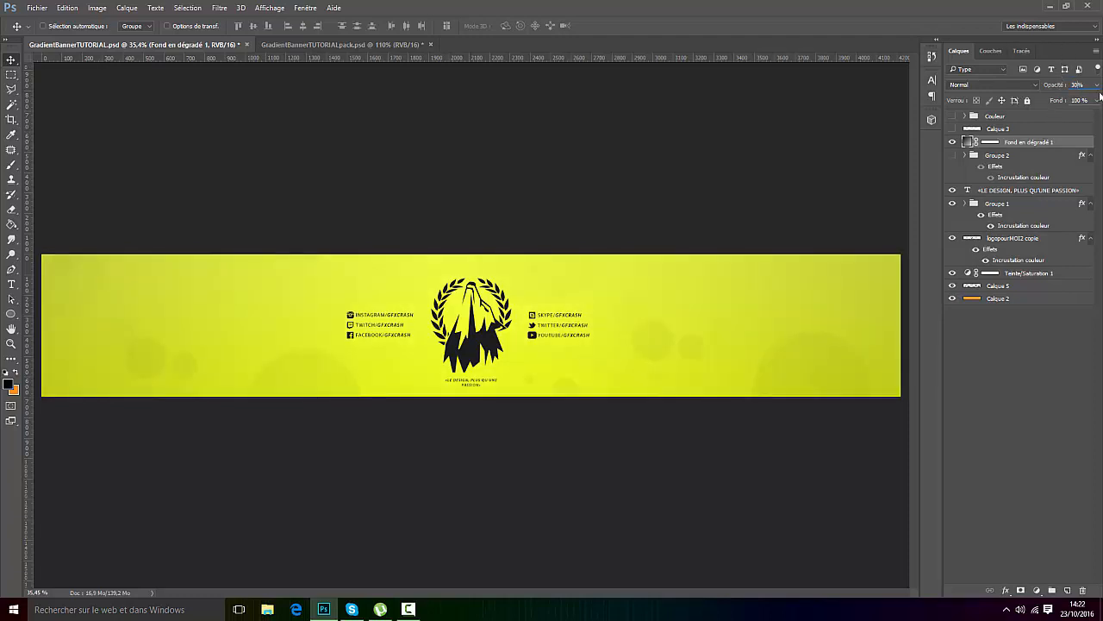
{"action": "key", "text": "Down"}
{"action": "key", "text": "Down"}
{"action": "left_click", "coordinate": [1055, 319]}
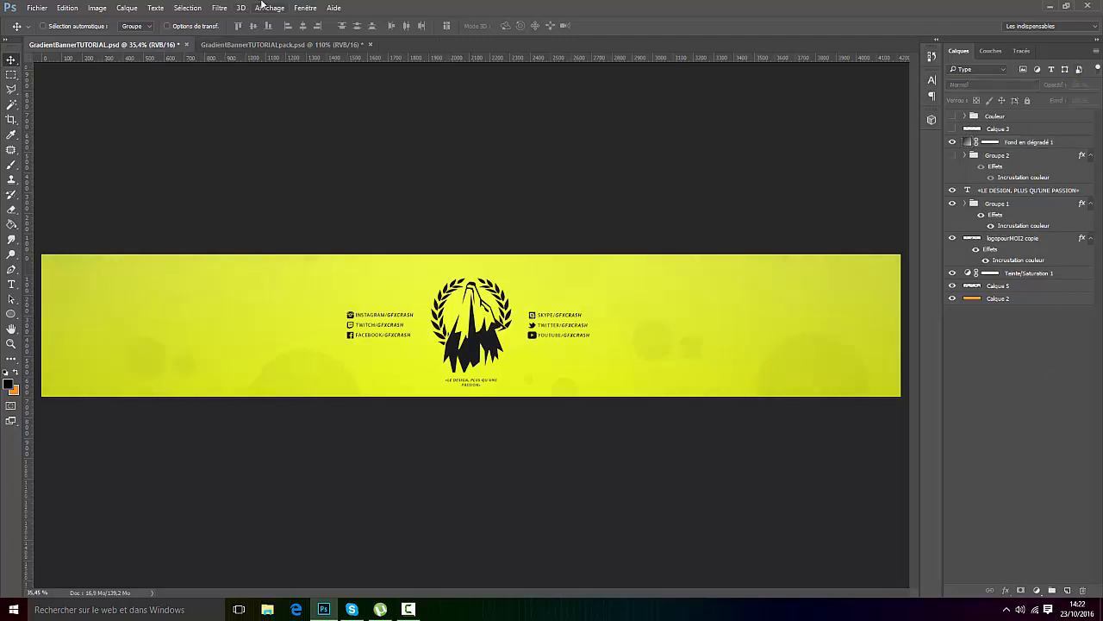
Step: Show the guides over the banner and hide them again
{"action": "left_click", "coordinate": [269, 8]}
{"action": "left_click", "coordinate": [295, 189]}
{"action": "left_click", "coordinate": [269, 7]}
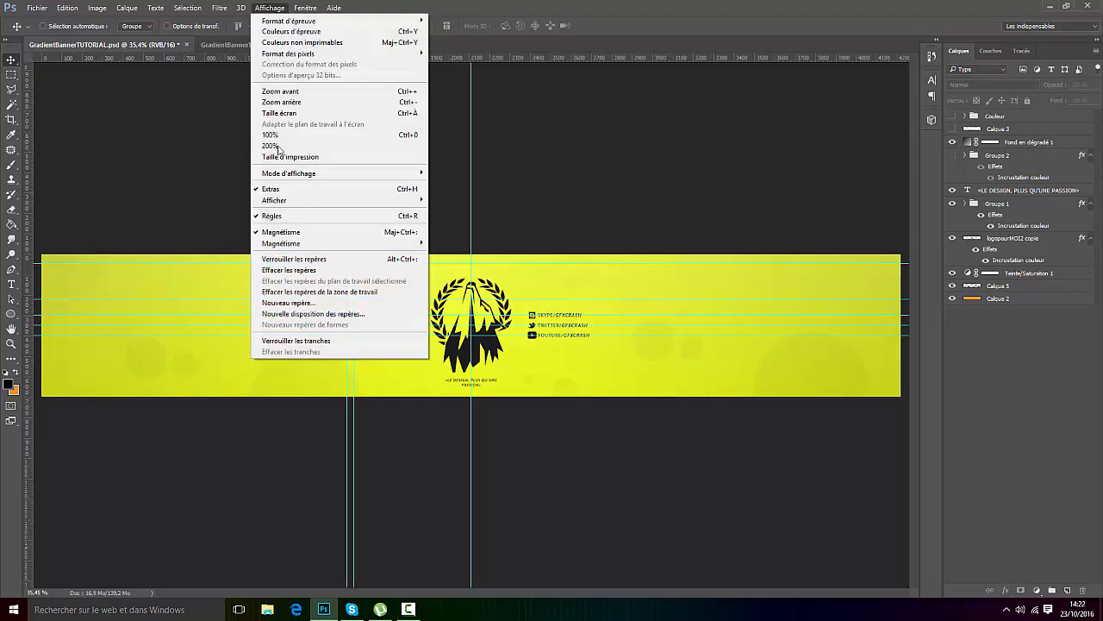
{"action": "left_click", "coordinate": [278, 190]}
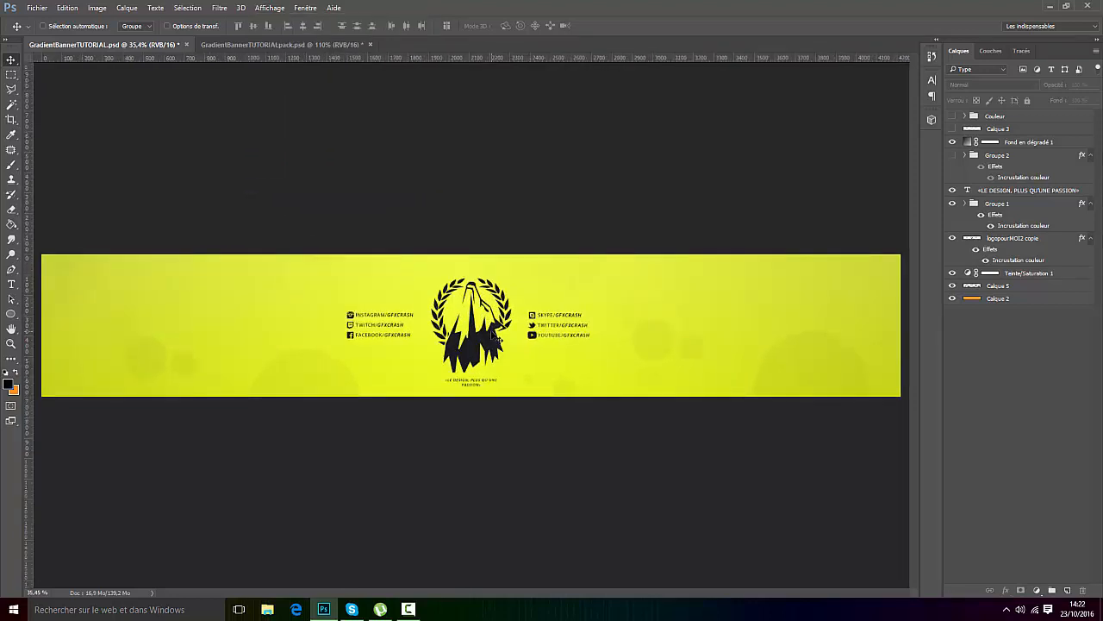
Step: Add an empty layer above the gradient fill layer Fond en dégradé 1 and set the foreground colour to white
{"action": "left_click", "coordinate": [1069, 137]}
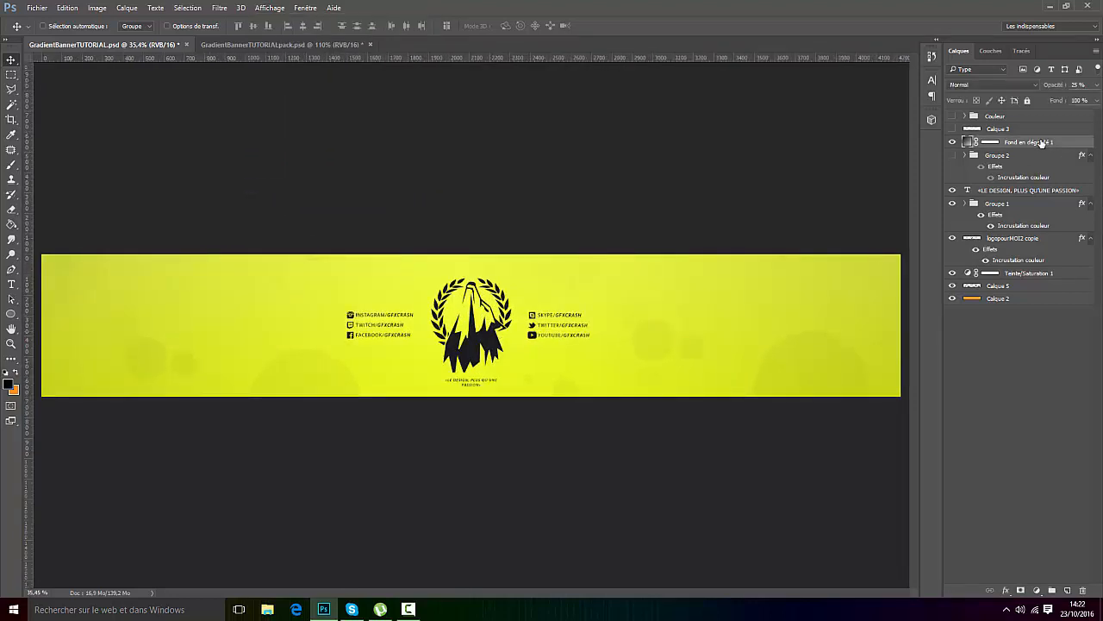
{"action": "left_click", "coordinate": [1067, 591]}
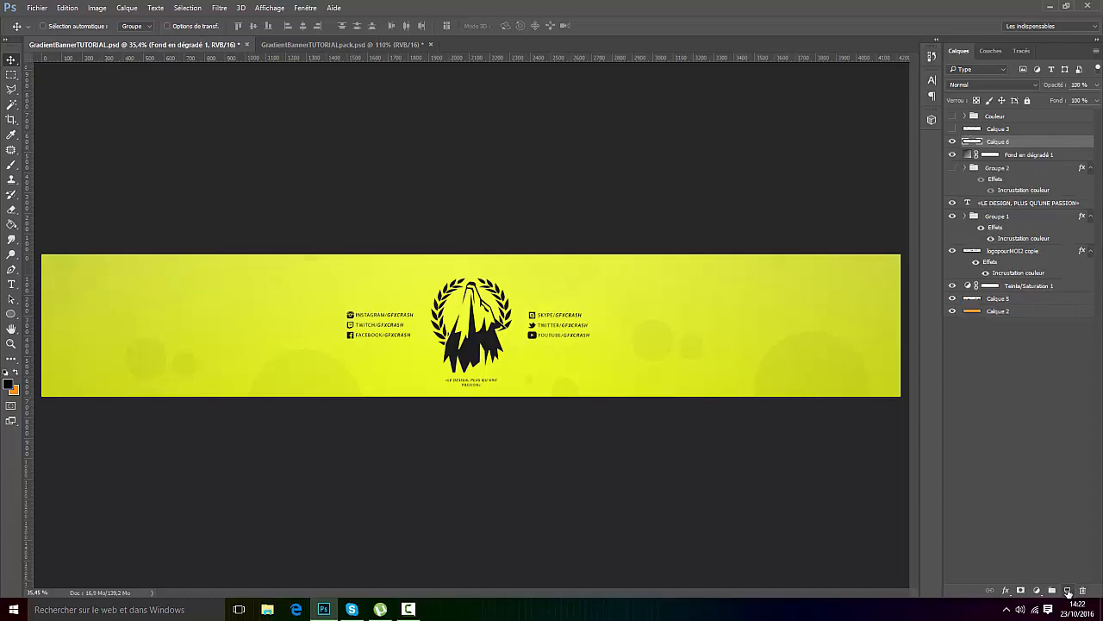
{"action": "left_click", "coordinate": [11, 74]}
{"action": "left_click", "coordinate": [7, 385]}
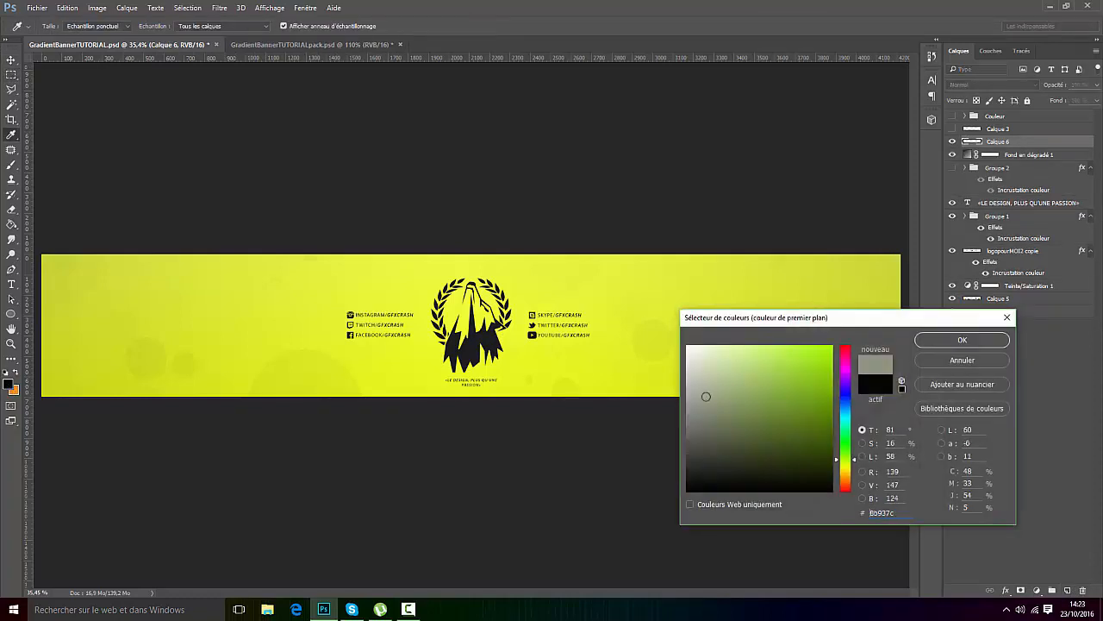
{"action": "left_click", "coordinate": [962, 340]}
Step: Select the entire banner with a rectangular marquee and convert the selection to an 11-pixel border
{"action": "scroll", "coordinate": [72, 244], "scroll_direction": "down", "scroll_amount": 2}
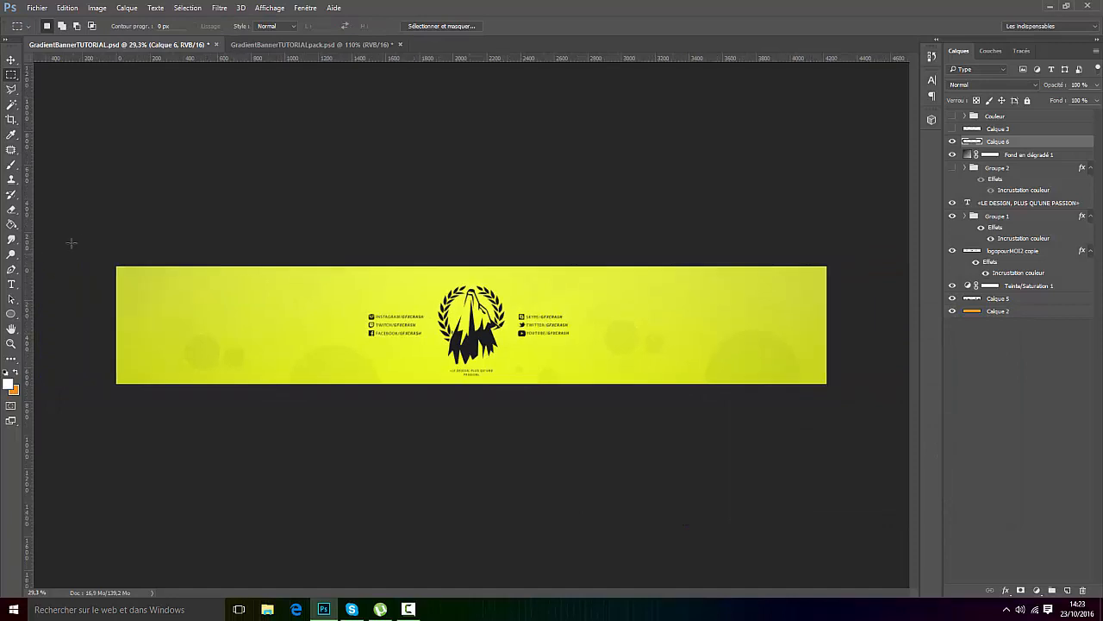
{"action": "left_click_drag", "start_coordinate": [84, 237], "coordinate": [967, 495]}
{"action": "scroll", "coordinate": [308, 189], "scroll_direction": "up", "scroll_amount": 6}
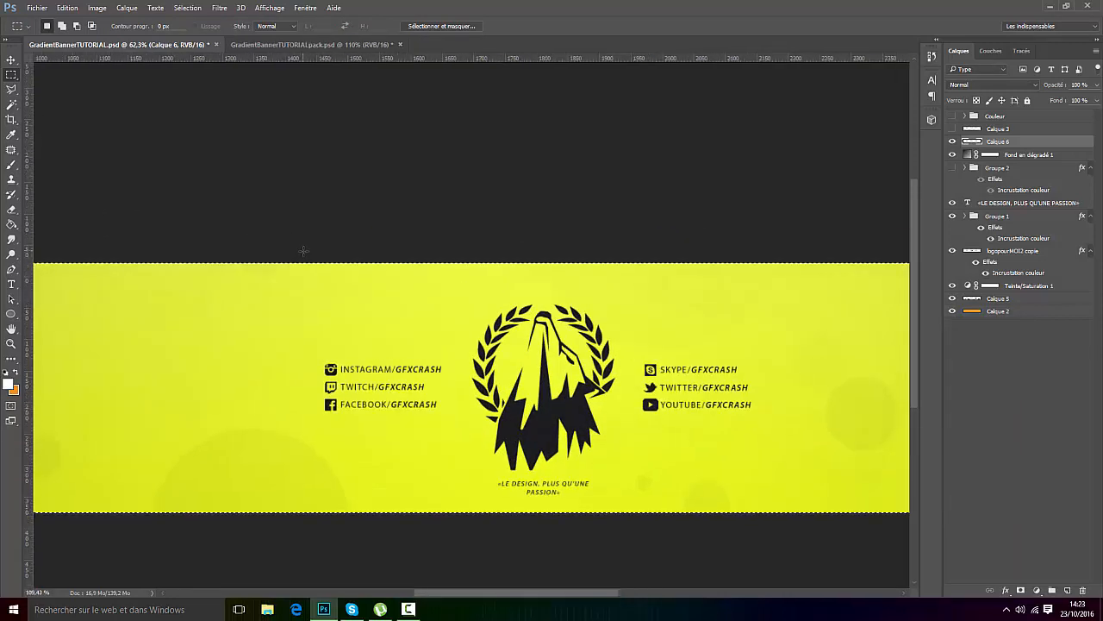
{"action": "left_click", "coordinate": [187, 8]}
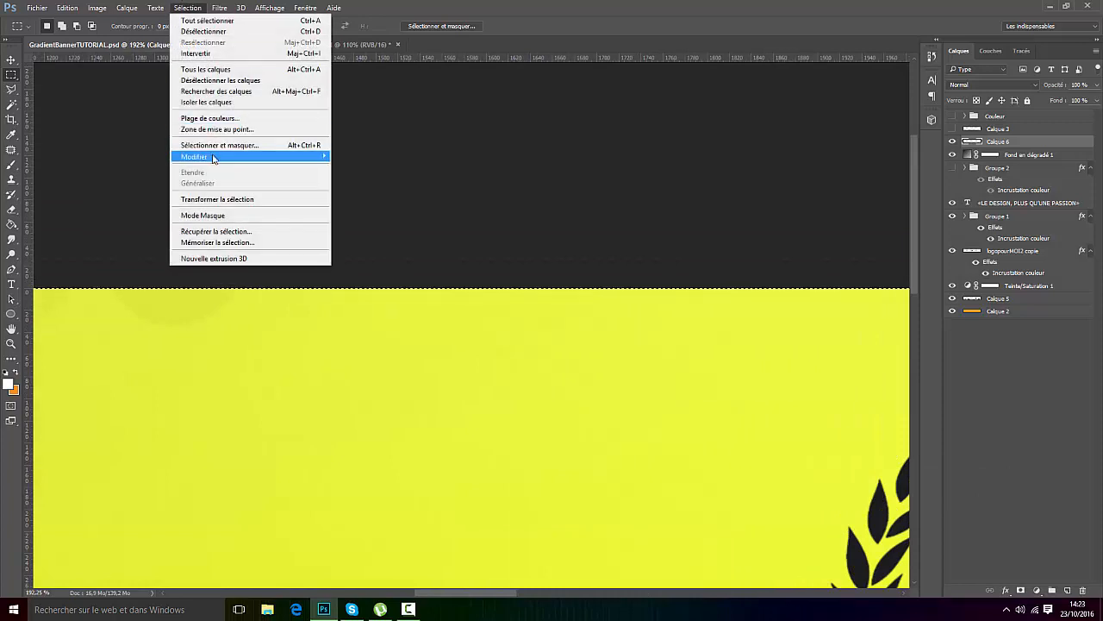
{"action": "mouse_move", "coordinate": [216, 156]}
{"action": "left_click", "coordinate": [383, 156]}
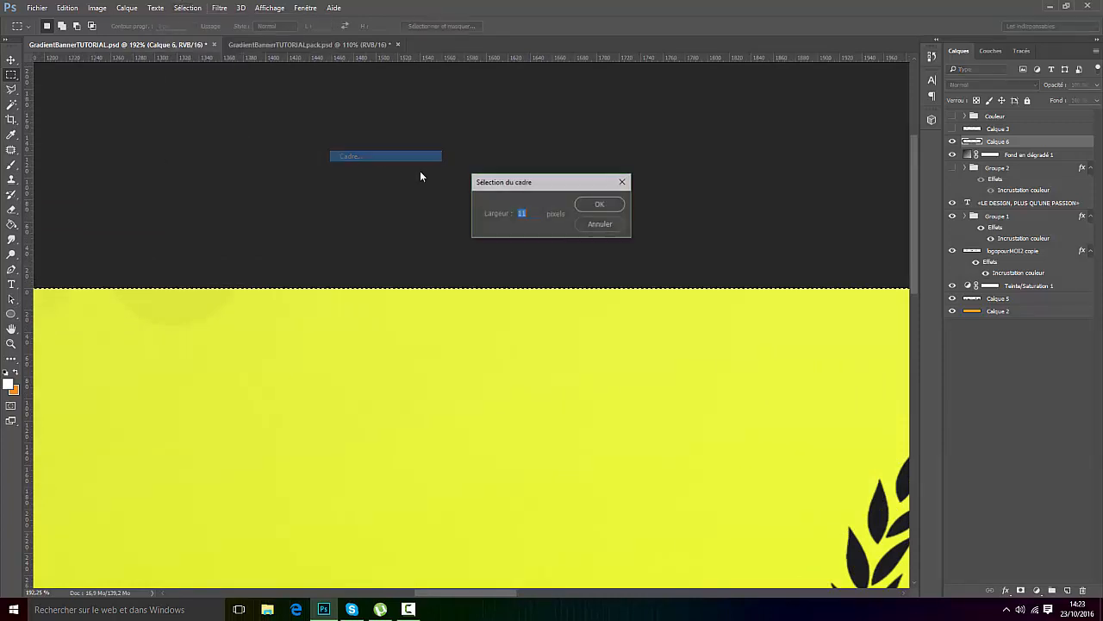
{"action": "left_click", "coordinate": [599, 205]}
{"action": "scroll", "coordinate": [377, 293], "scroll_direction": "up", "scroll_amount": 3}
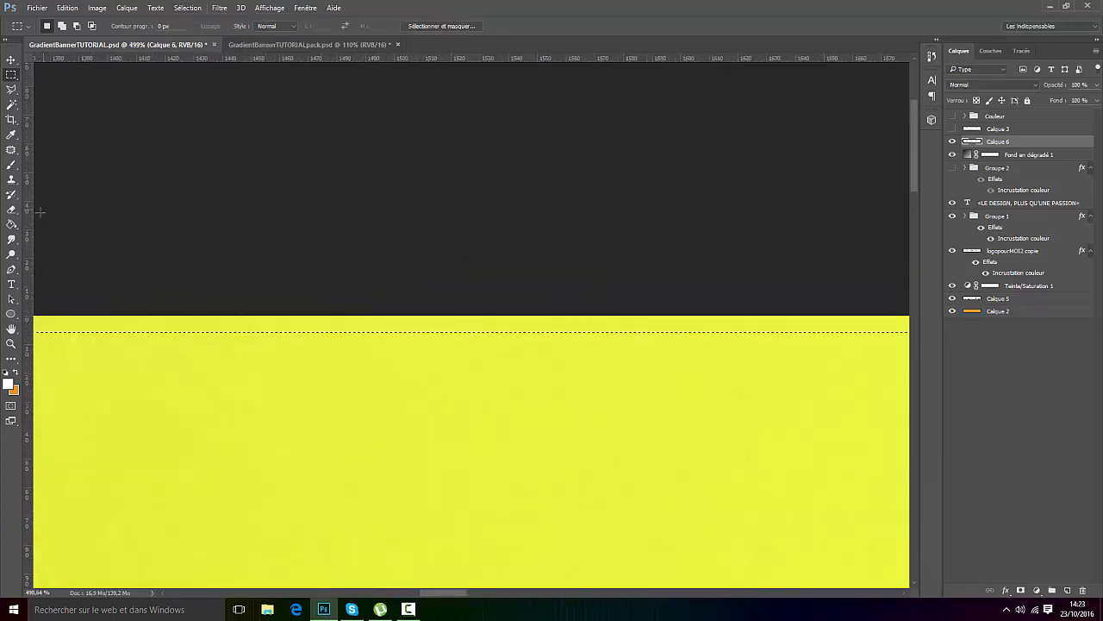
Step: Fill the border selection with white on Calque 6 and deselect it
{"action": "left_click", "coordinate": [14, 225]}
{"action": "left_click", "coordinate": [170, 324]}
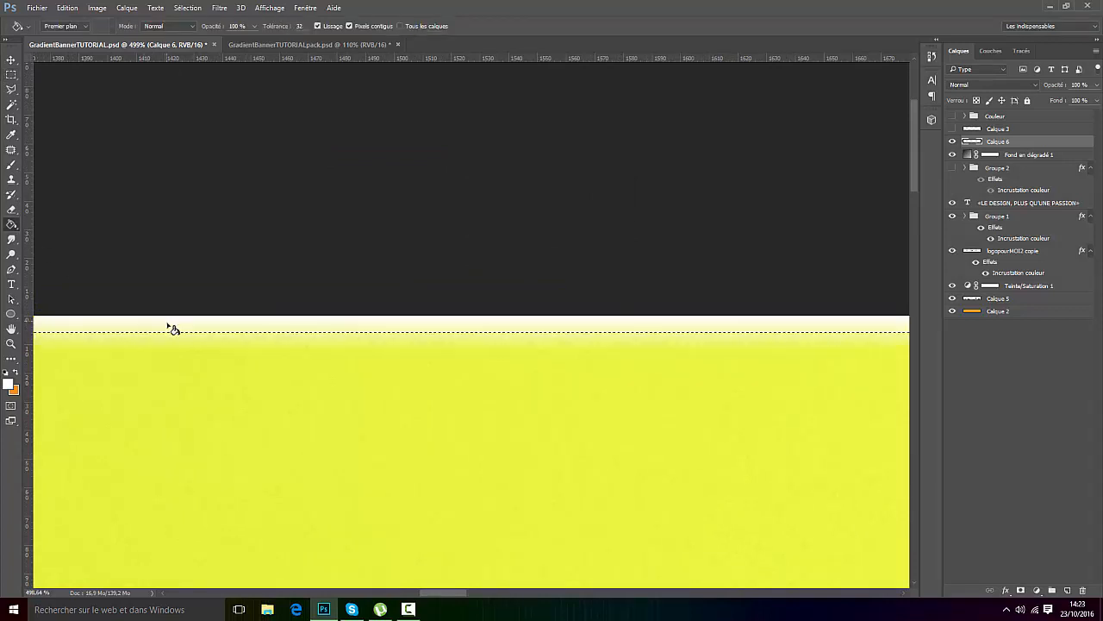
{"action": "key", "text": "ctrl+d"}
Step: Set the blend mode of Calque 6 to Incrustation and its opacity to 75%
{"action": "left_click", "coordinate": [12, 59]}
{"action": "left_click", "coordinate": [981, 84]}
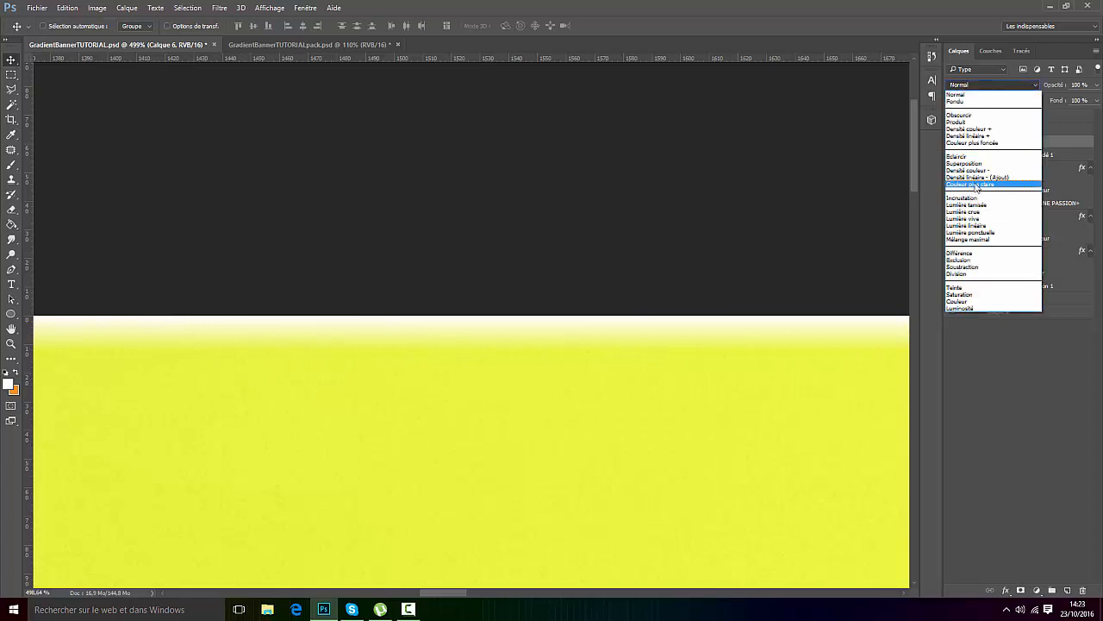
{"action": "left_click", "coordinate": [973, 199]}
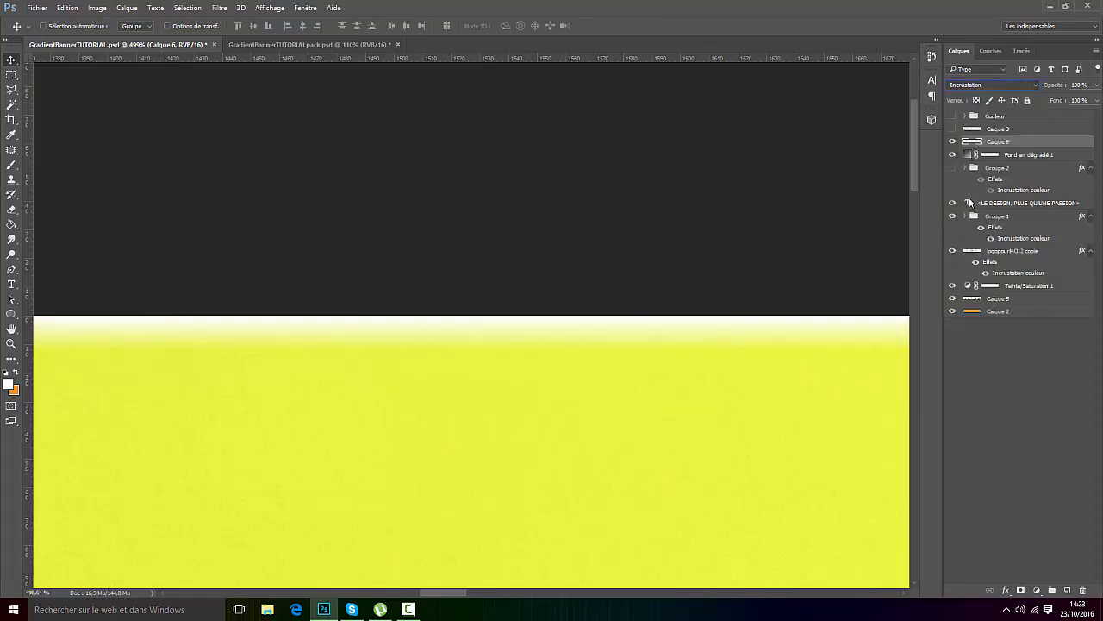
{"action": "left_click", "coordinate": [1078, 84]}
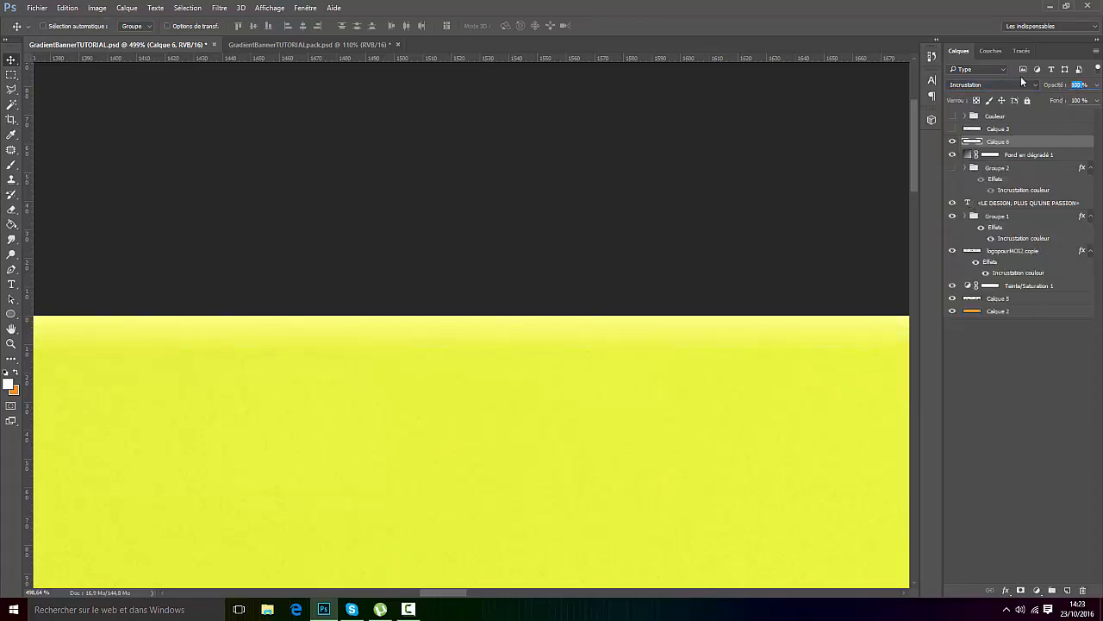
{"action": "type", "text": "75"}
{"action": "left_click", "coordinate": [1002, 536]}
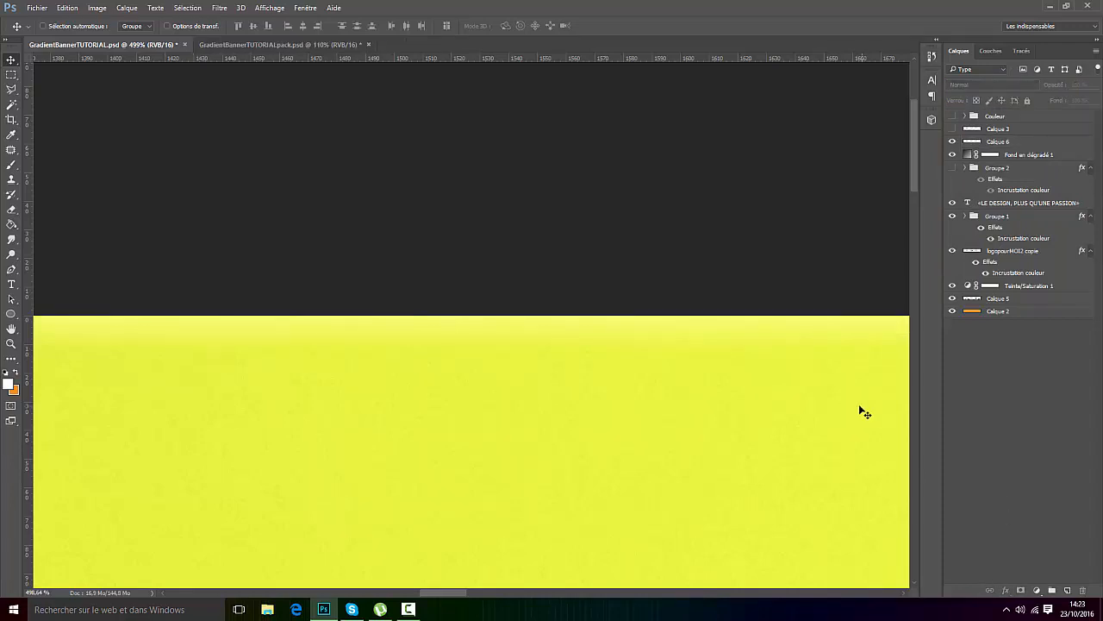
{"action": "scroll", "coordinate": [802, 389], "scroll_direction": "down", "scroll_amount": 10}
{"action": "scroll", "coordinate": [807, 384], "scroll_direction": "down", "scroll_amount": 3}
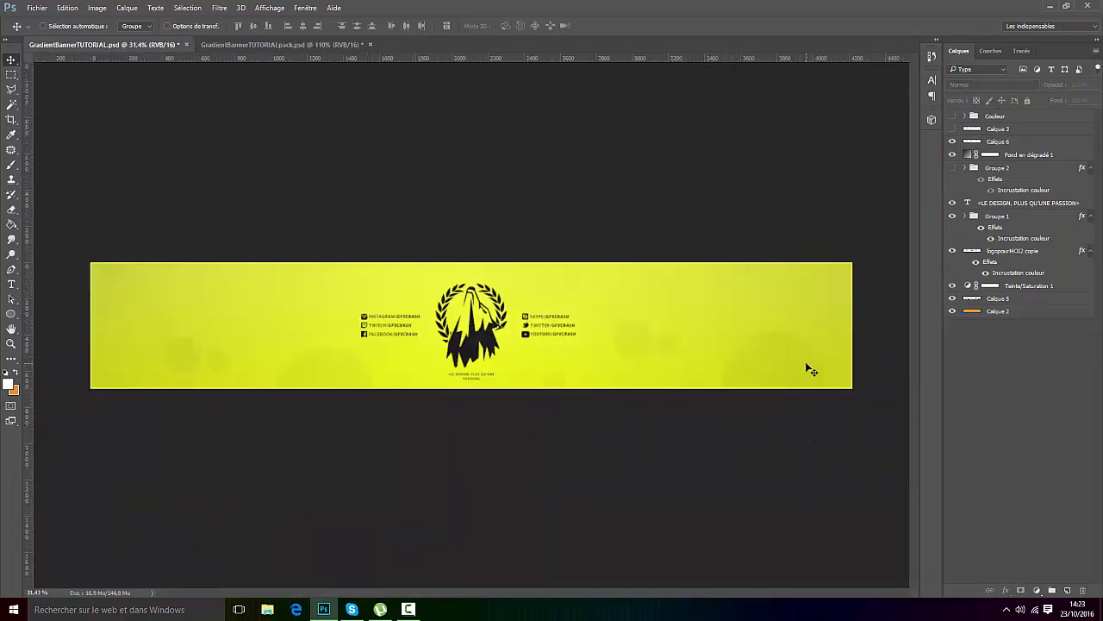
Step: Hide the white border layer Calque 6 and check the whole banner without it
{"action": "scroll", "coordinate": [470, 280], "scroll_direction": "up", "scroll_amount": 2}
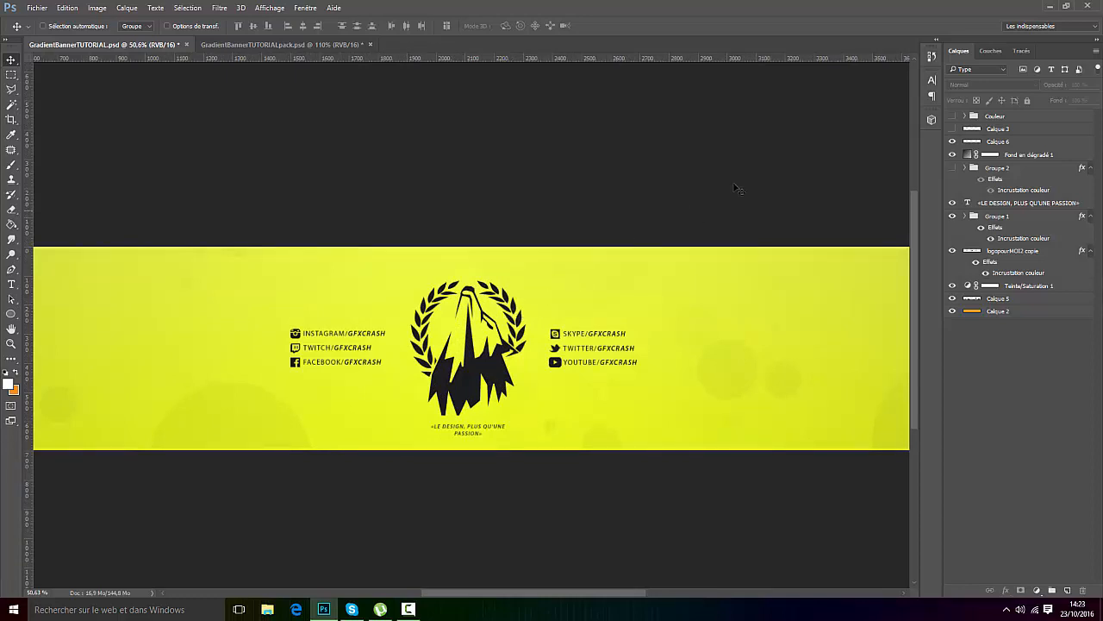
{"action": "left_click", "coordinate": [953, 142]}
{"action": "scroll", "coordinate": [666, 379], "scroll_direction": "down", "scroll_amount": 2}
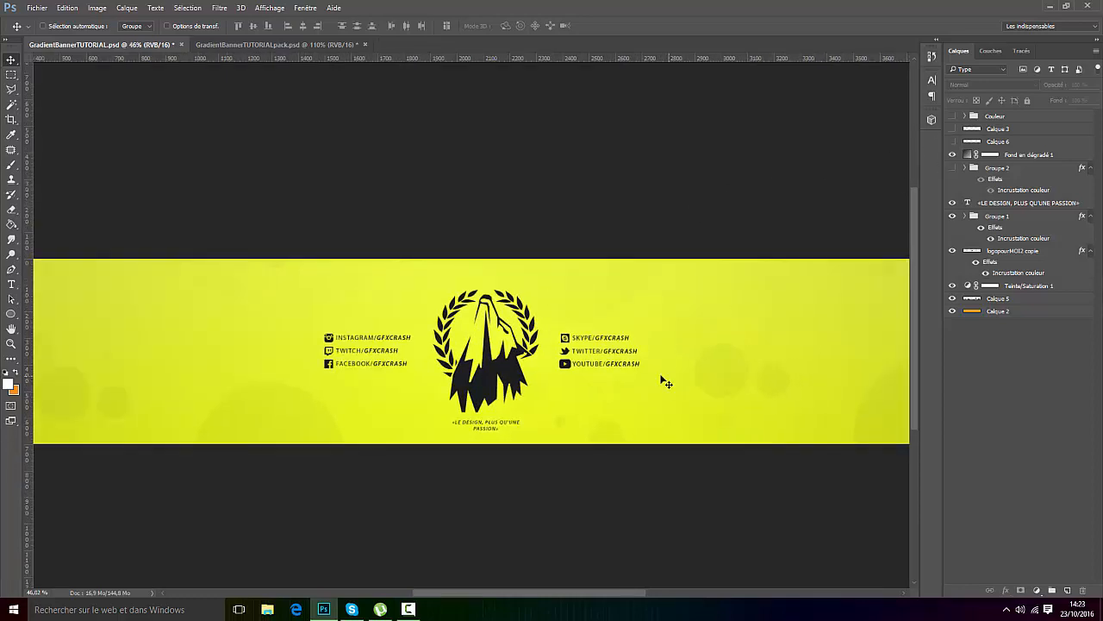
{"action": "scroll", "coordinate": [505, 382], "scroll_direction": "up", "scroll_amount": 1}
{"action": "scroll", "coordinate": [509, 385], "scroll_direction": "down", "scroll_amount": 1}
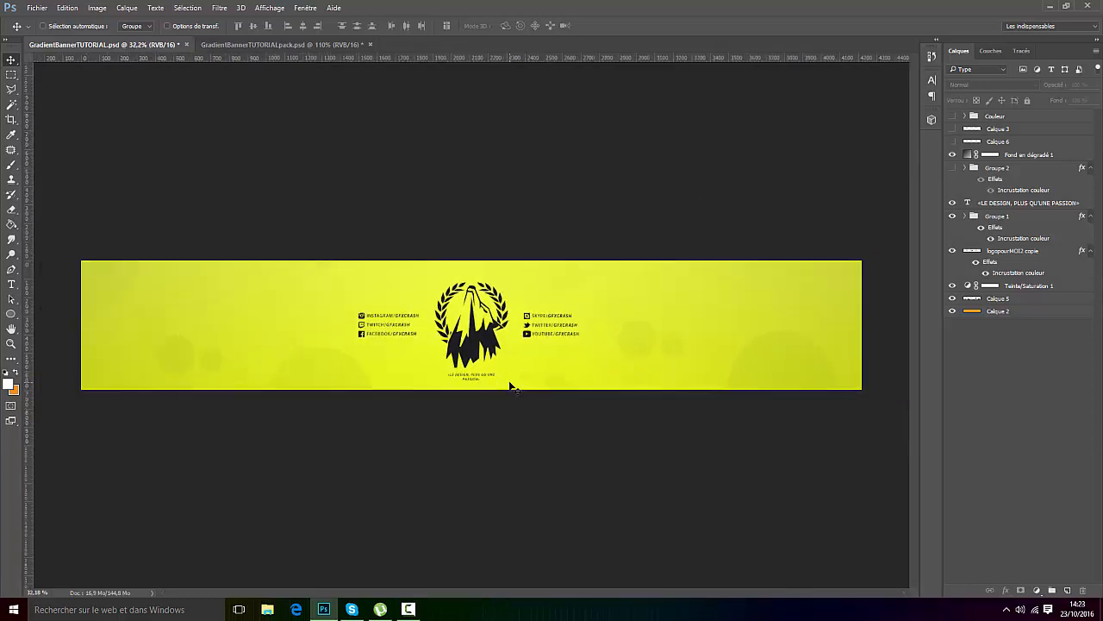
{"action": "scroll", "coordinate": [512, 387], "scroll_direction": "up", "scroll_amount": 1}
{"action": "scroll", "coordinate": [473, 386], "scroll_direction": "up", "scroll_amount": 3}
{"action": "scroll", "coordinate": [472, 388], "scroll_direction": "down", "scroll_amount": 4}
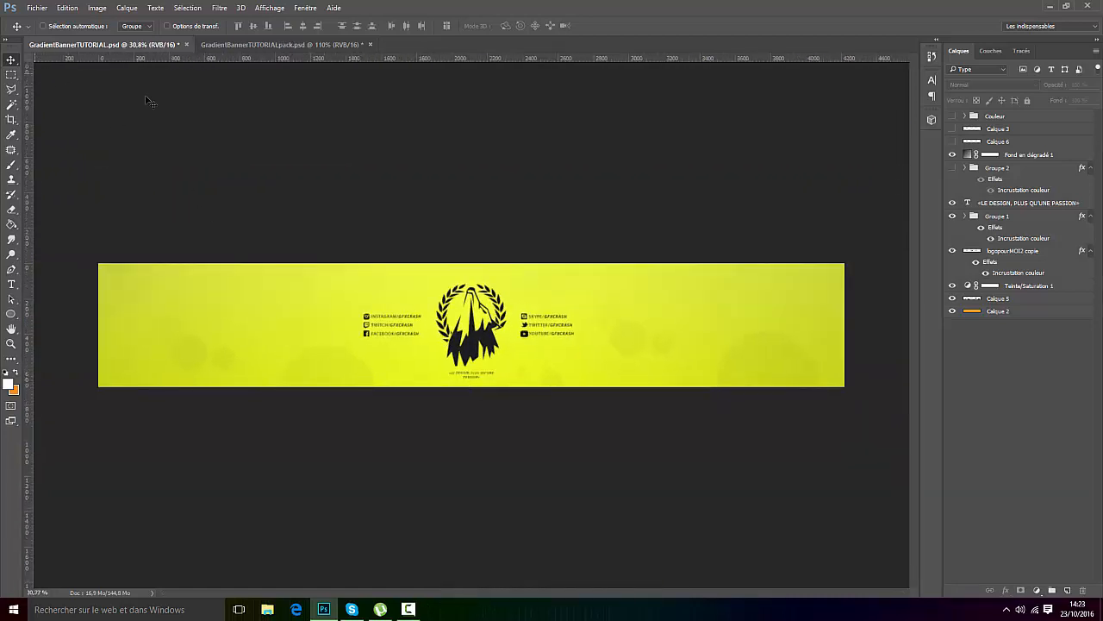
Step: Compare the banner with and without the gradient fill layer Fond en dégradé 1
{"action": "left_click", "coordinate": [949, 154]}
{"action": "left_click", "coordinate": [949, 155]}
{"action": "left_click", "coordinate": [950, 154]}
{"action": "left_click", "coordinate": [950, 154]}
{"action": "left_click", "coordinate": [948, 155]}
{"action": "left_click", "coordinate": [949, 155]}
Step: Set the opacity of the gradient fill layer Fond en dégradé 1 to 21%
{"action": "left_click", "coordinate": [1020, 167]}
{"action": "left_click", "coordinate": [1018, 155]}
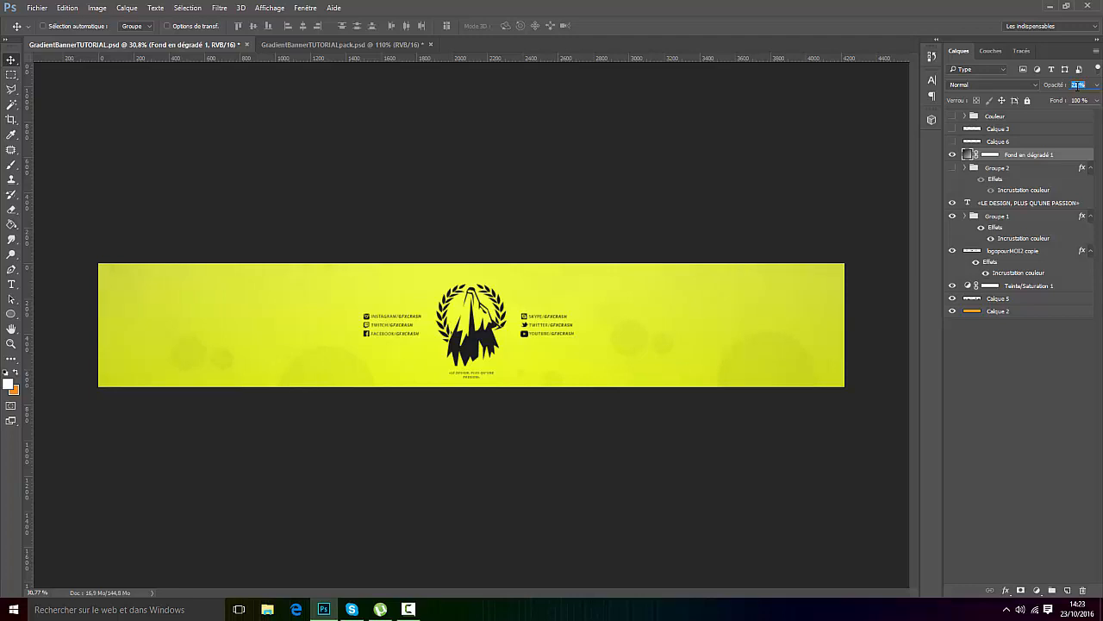
{"action": "left_click", "coordinate": [1048, 451]}
Step: Recolour the banner red by setting the hue of the Teinte/Saturation 1 adjustment to -25
{"action": "scroll", "coordinate": [682, 350], "scroll_direction": "up", "scroll_amount": 3}
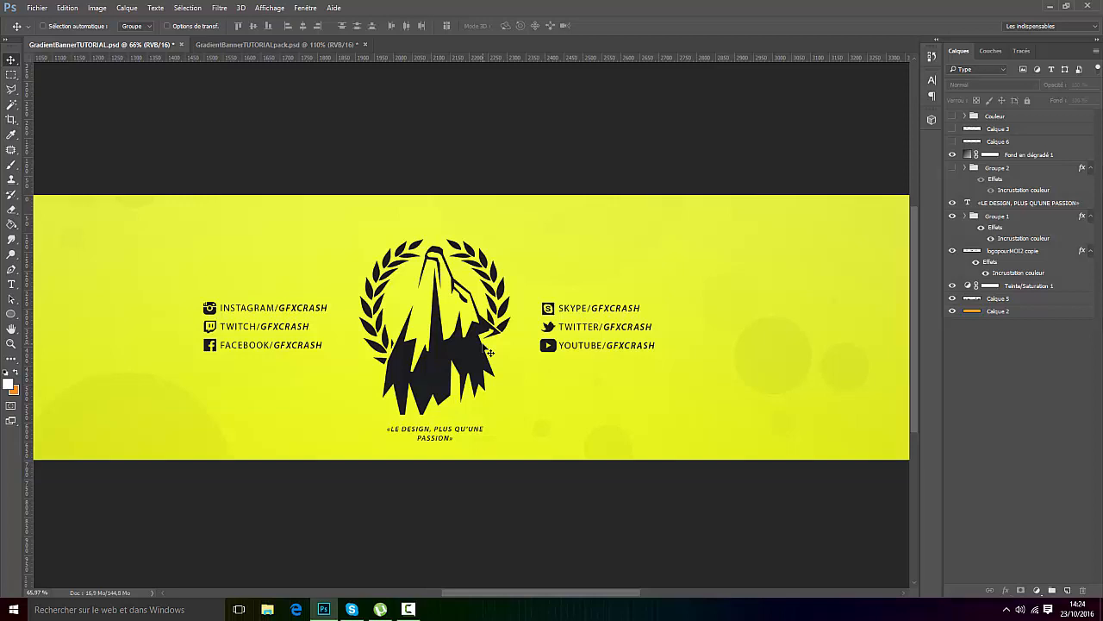
{"action": "scroll", "coordinate": [488, 353], "scroll_direction": "down", "scroll_amount": 5}
{"action": "double_click", "coordinate": [969, 286]}
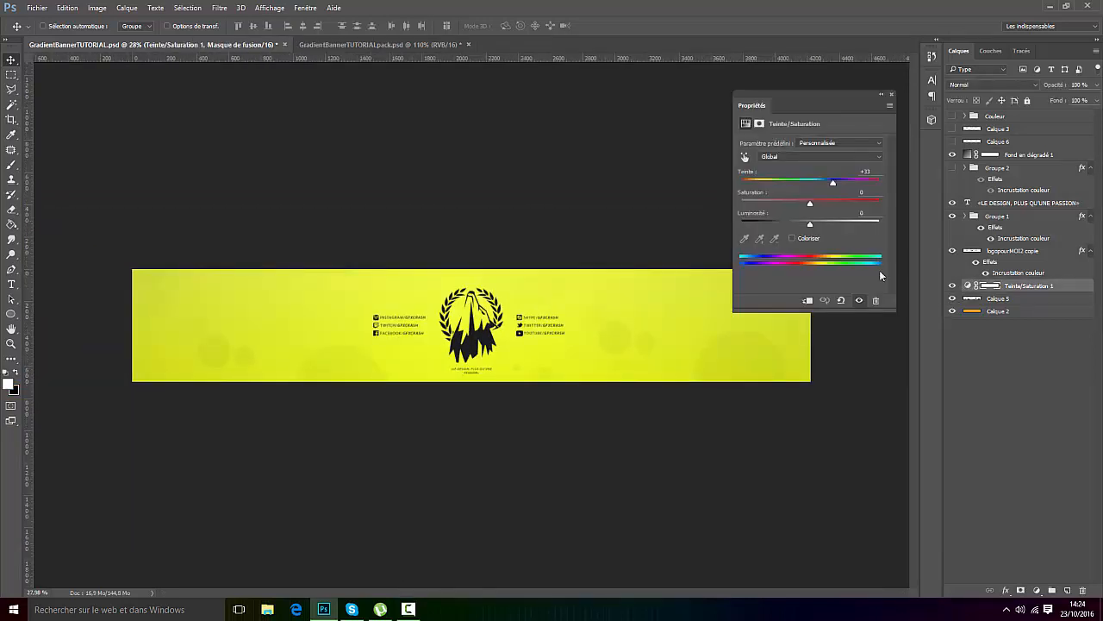
{"action": "left_click_drag", "start_coordinate": [828, 180], "coordinate": [793, 180]}
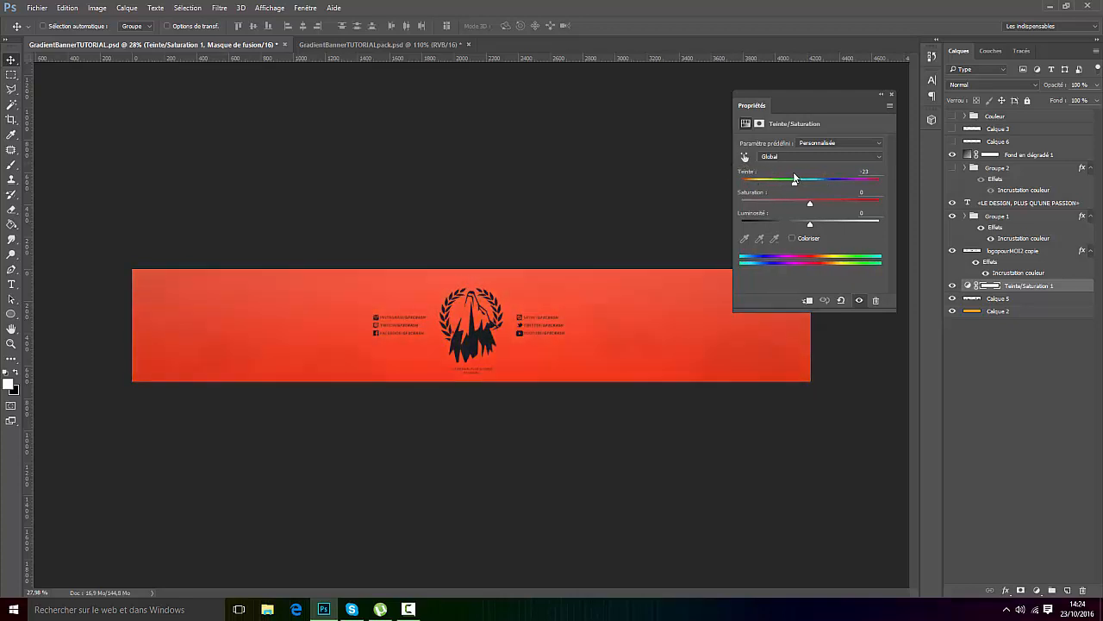
{"action": "scroll", "coordinate": [480, 389], "scroll_direction": "up", "scroll_amount": 5}
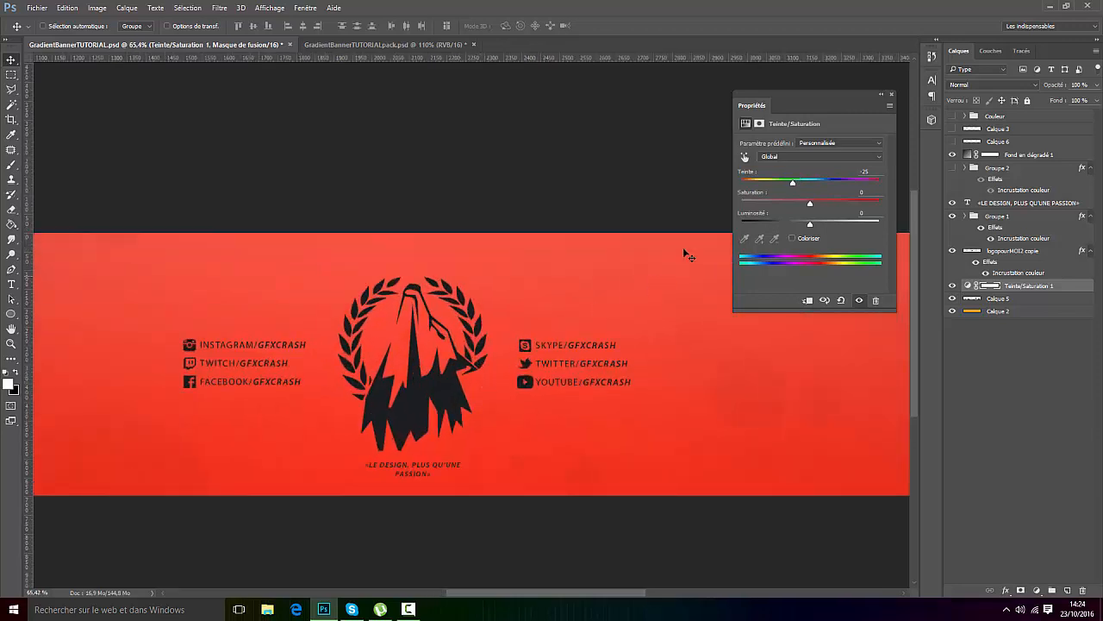
Step: Try a turquoise and a yellow hue in Teinte/Saturation 1, and restore the hue to -25
{"action": "left_click_drag", "start_coordinate": [793, 182], "coordinate": [868, 182]}
{"action": "scroll", "coordinate": [850, 284], "scroll_direction": "down", "scroll_amount": 2}
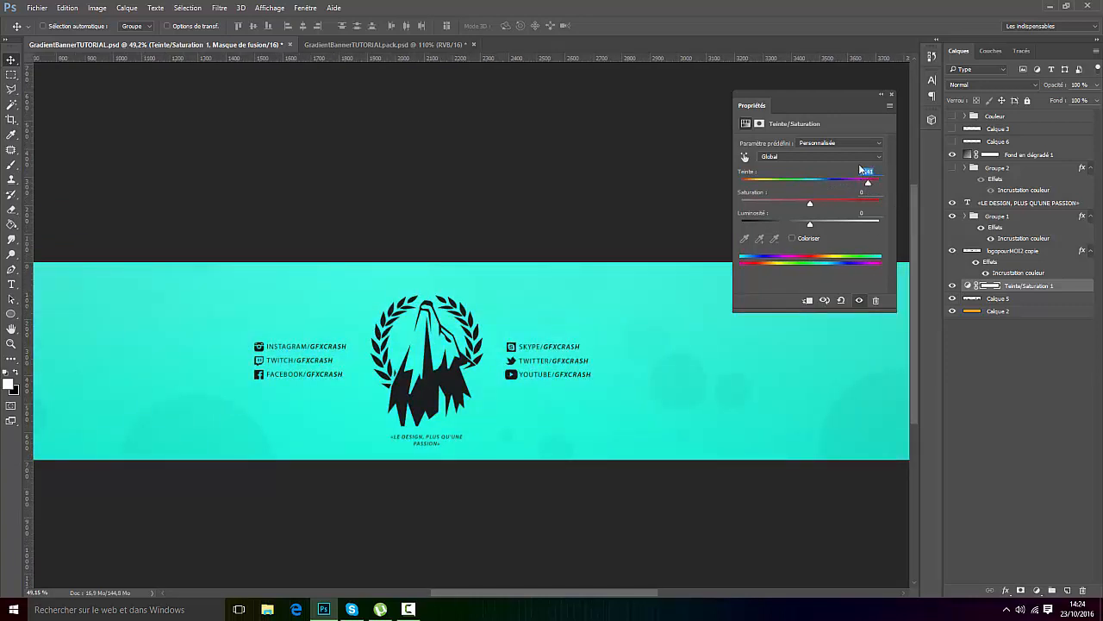
{"action": "type", "text": "25"}
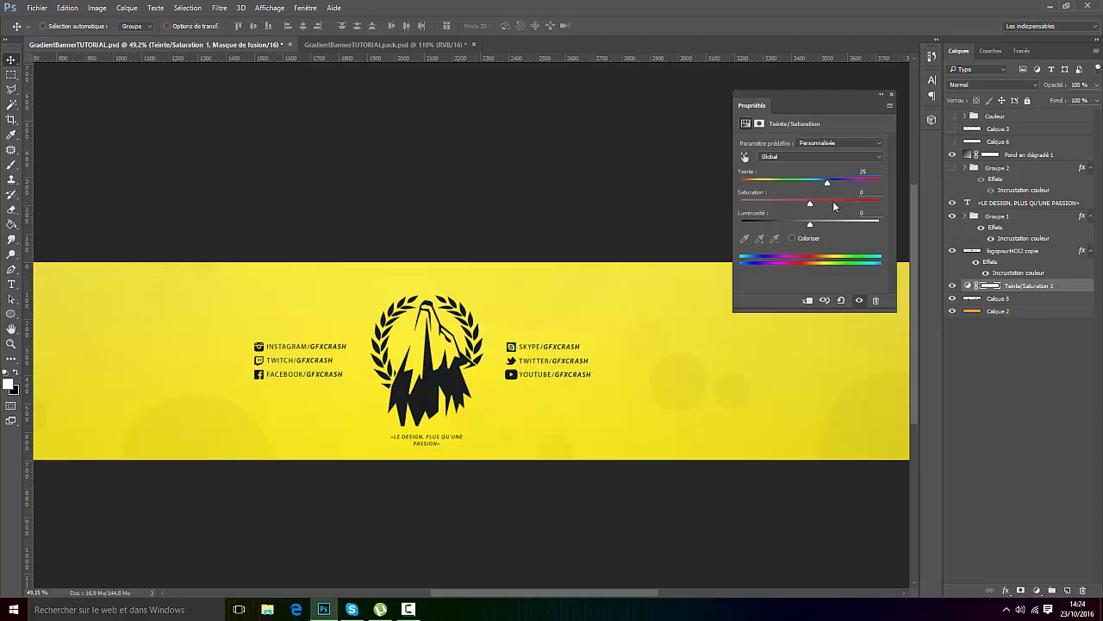
{"action": "key", "text": "Home"}
{"action": "type", "text": "-"}
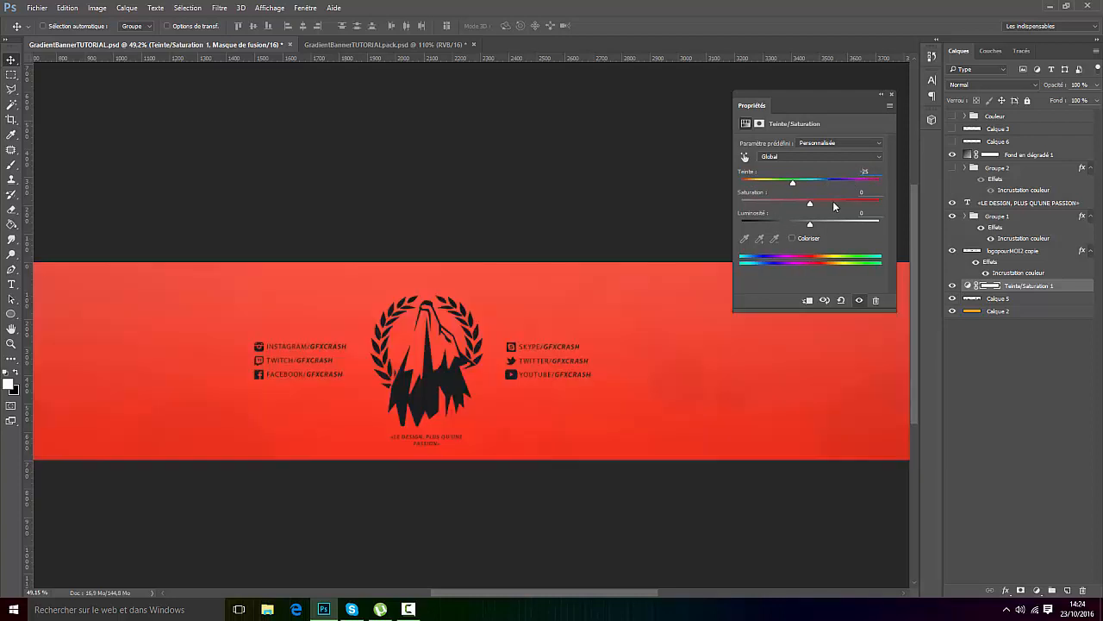
{"action": "left_click", "coordinate": [894, 94]}
{"action": "scroll", "coordinate": [631, 307], "scroll_direction": "down", "scroll_amount": 3}
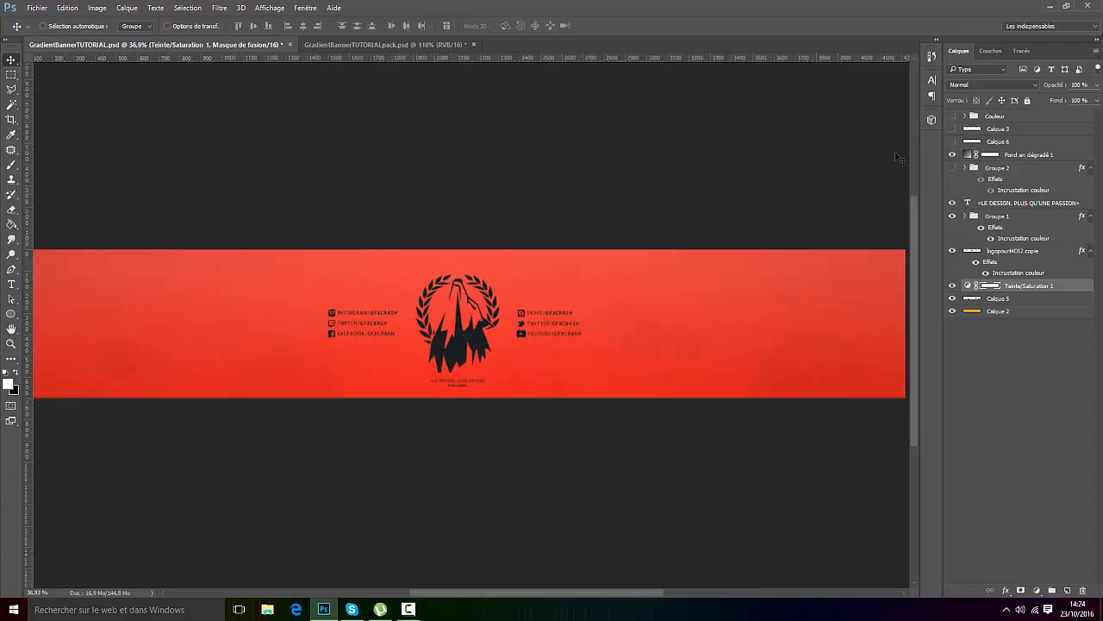
Step: Try a Correspondance de couleur adjustment layer above Fond en dégradé 1 with the 3Strip.look 3DLUT file
{"action": "left_click", "coordinate": [1035, 155]}
{"action": "left_click", "coordinate": [1036, 590]}
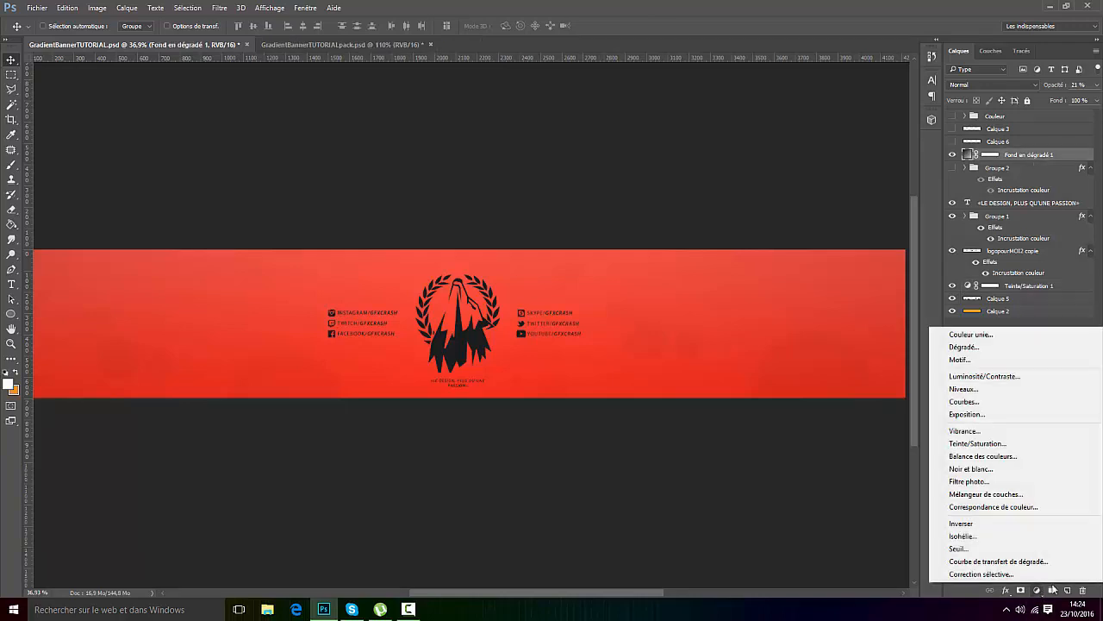
{"action": "left_click", "coordinate": [970, 507]}
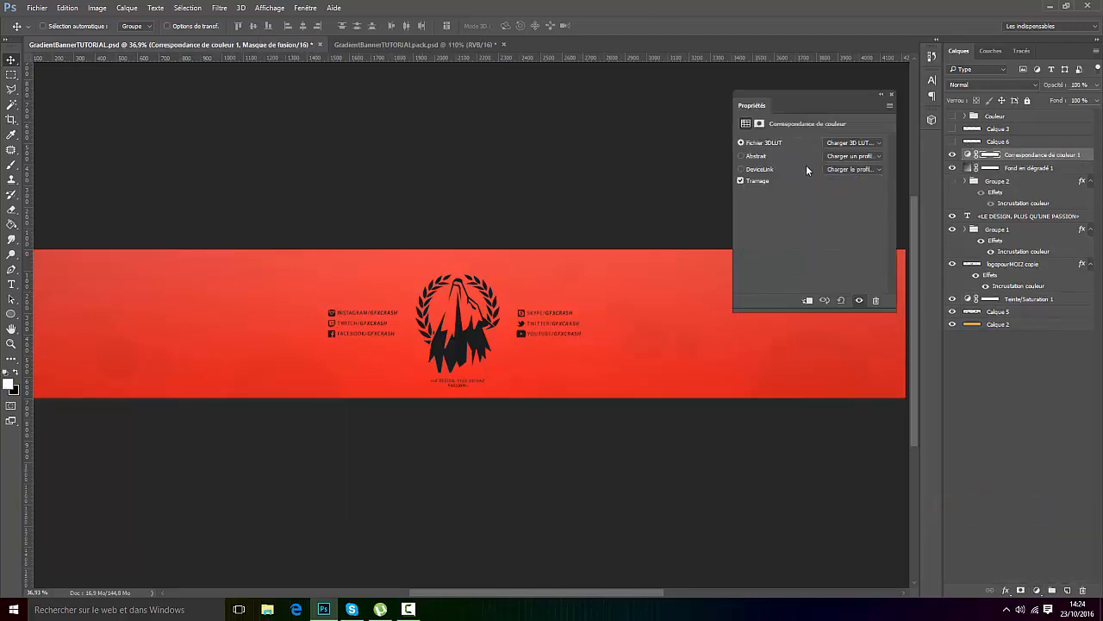
{"action": "left_click", "coordinate": [841, 143]}
{"action": "left_click", "coordinate": [851, 204]}
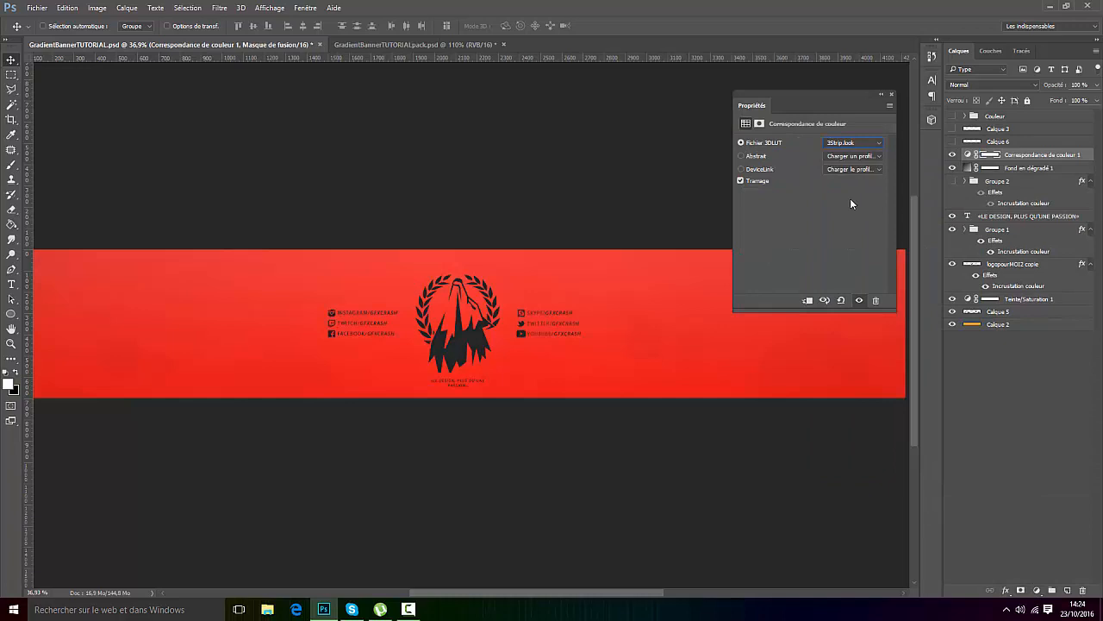
Step: Try EdgyAmber.3DL, HorrorBlue.3DL and another 3DLUT on the Correspondance de couleur layer, and delete that layer
{"action": "left_click", "coordinate": [853, 143]}
{"action": "left_click", "coordinate": [862, 261]}
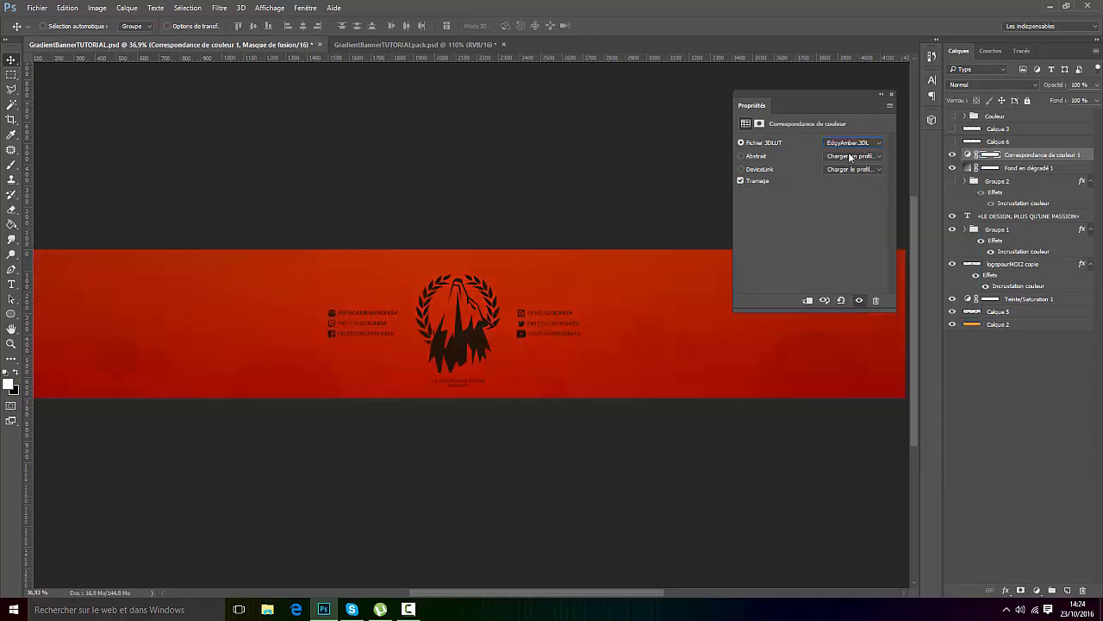
{"action": "left_click", "coordinate": [853, 143]}
{"action": "left_click", "coordinate": [862, 382]}
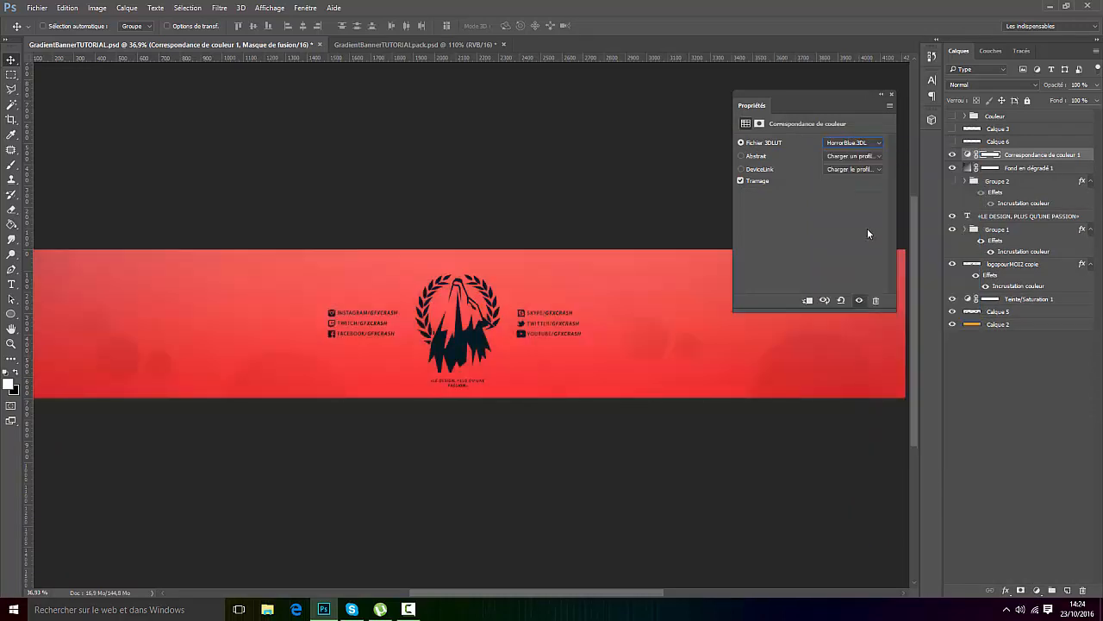
{"action": "left_click", "coordinate": [853, 143]}
{"action": "left_click", "coordinate": [857, 388]}
{"action": "left_click", "coordinate": [893, 94]}
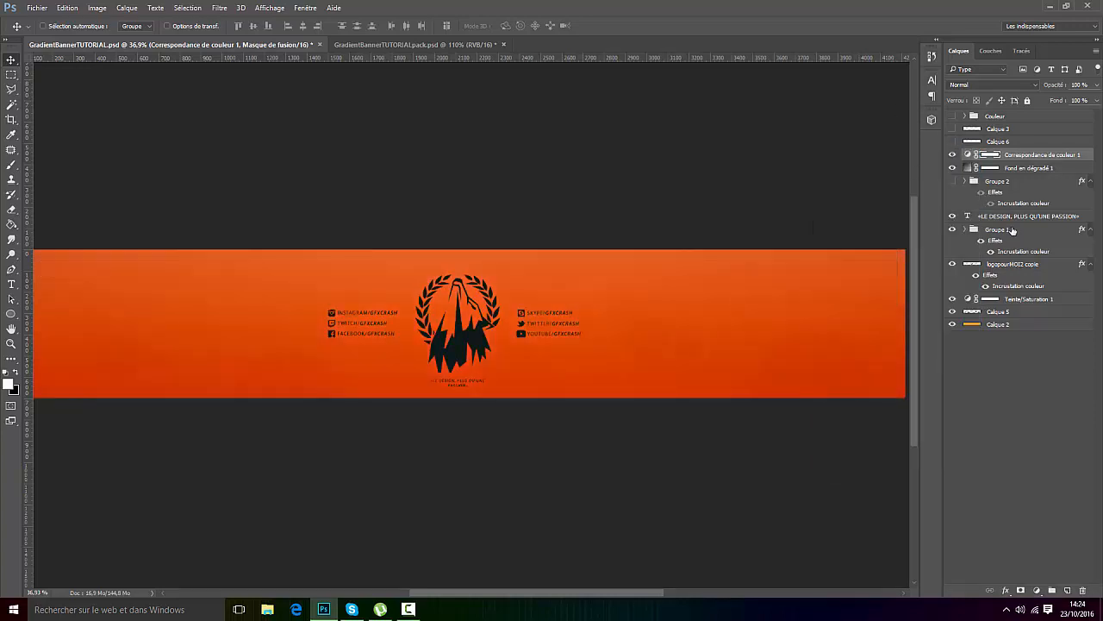
{"action": "key", "text": "Delete"}
{"action": "left_click", "coordinate": [1039, 475]}
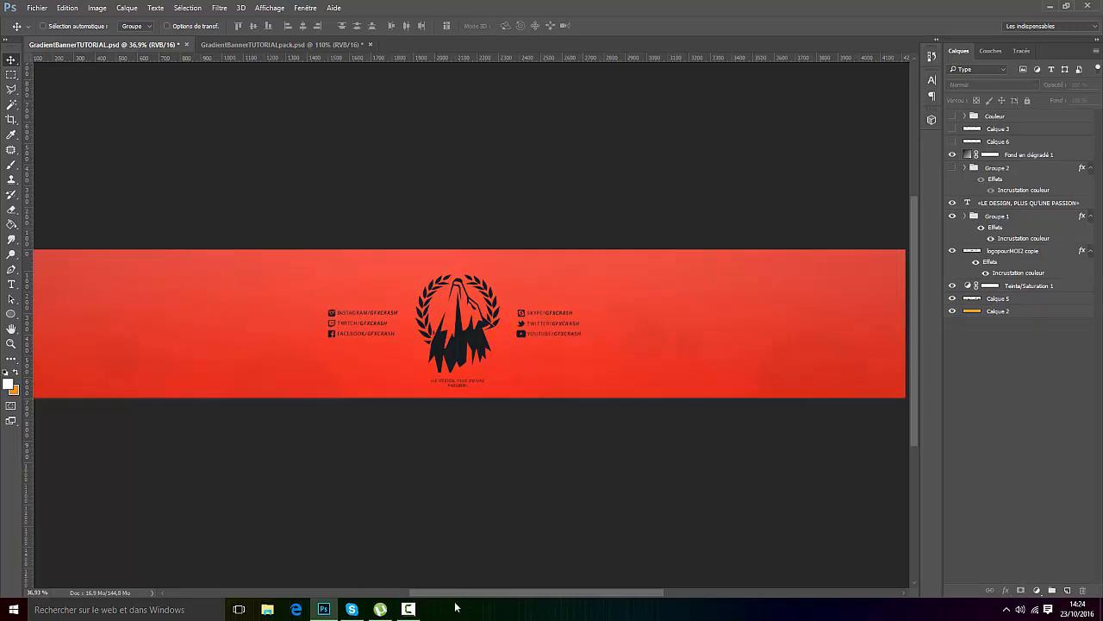
{"action": "left_click", "coordinate": [409, 608]}
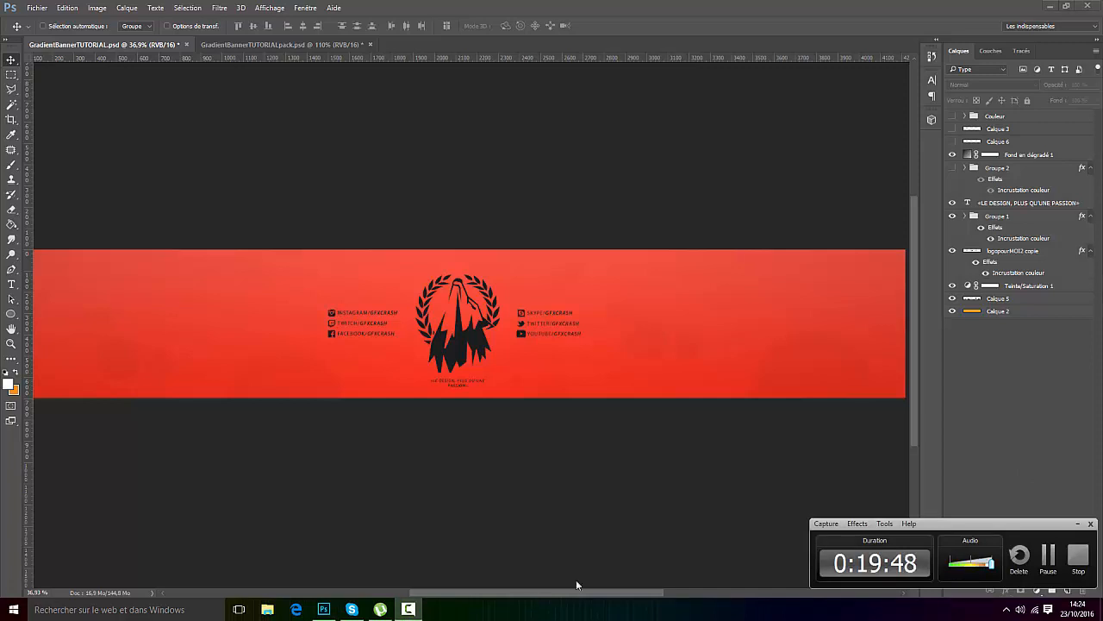
Step: Export the red banner for the web as a PNG-24 named GradientBannerTUTORIAL.png into the Bureau folder
{"action": "left_click", "coordinate": [324, 609]}
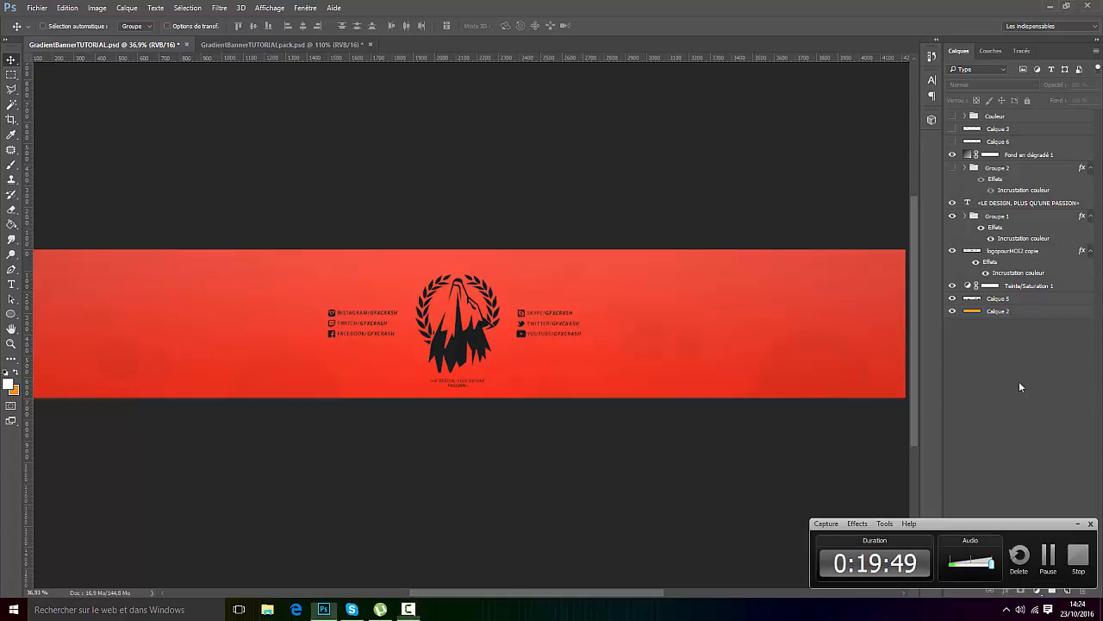
{"action": "left_click", "coordinate": [37, 8]}
{"action": "mouse_move", "coordinate": [188, 175]}
{"action": "left_click", "coordinate": [238, 215]}
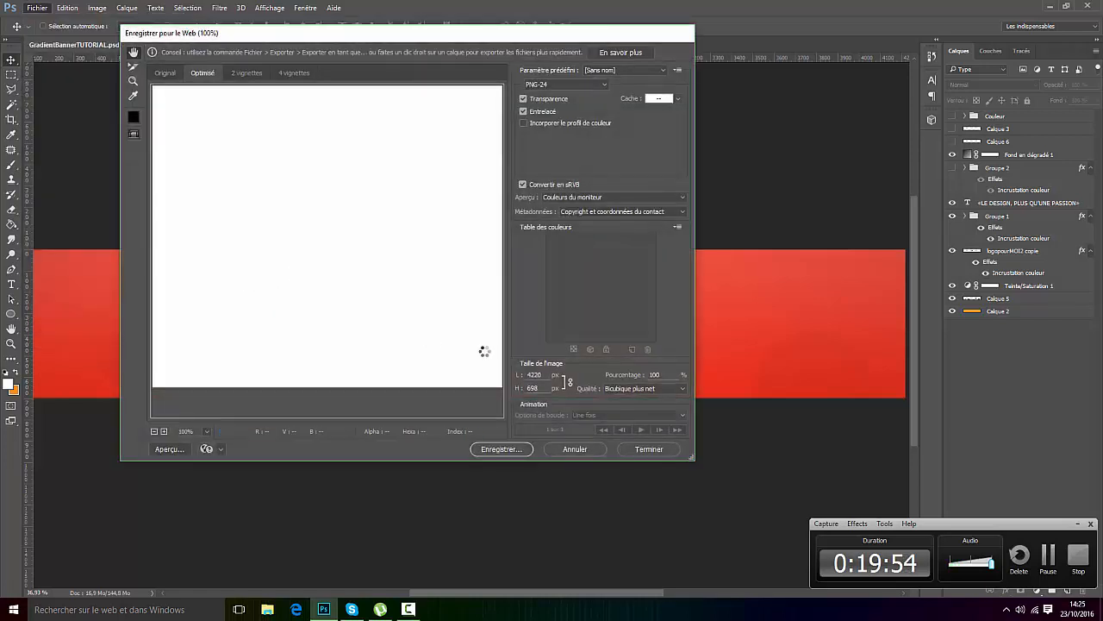
{"action": "left_click", "coordinate": [504, 449]}
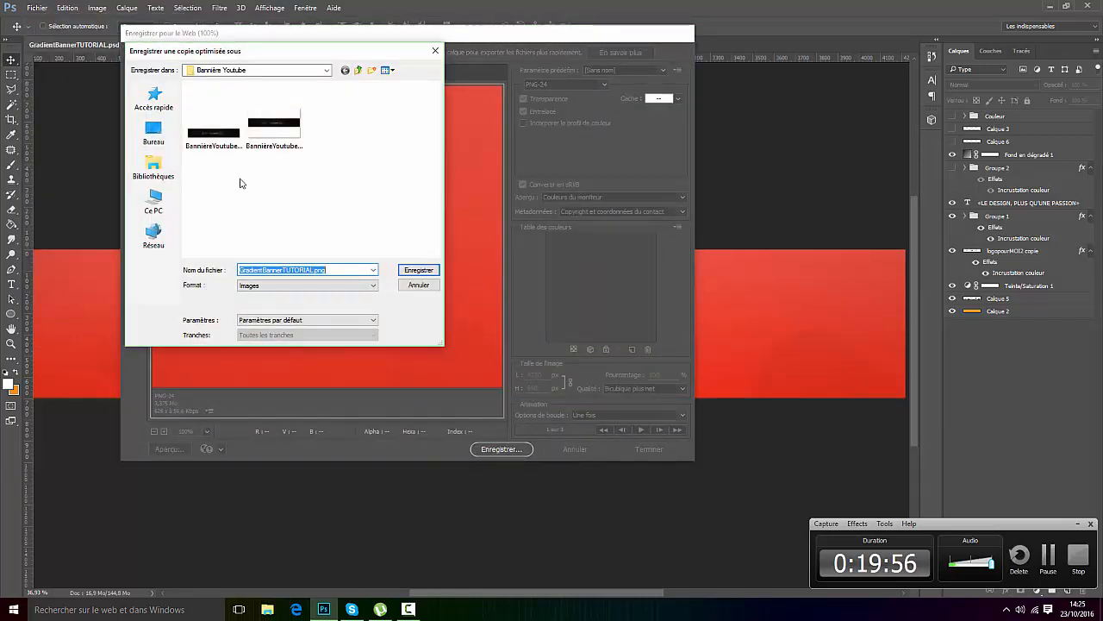
{"action": "left_click", "coordinate": [153, 131]}
{"action": "left_click", "coordinate": [405, 271]}
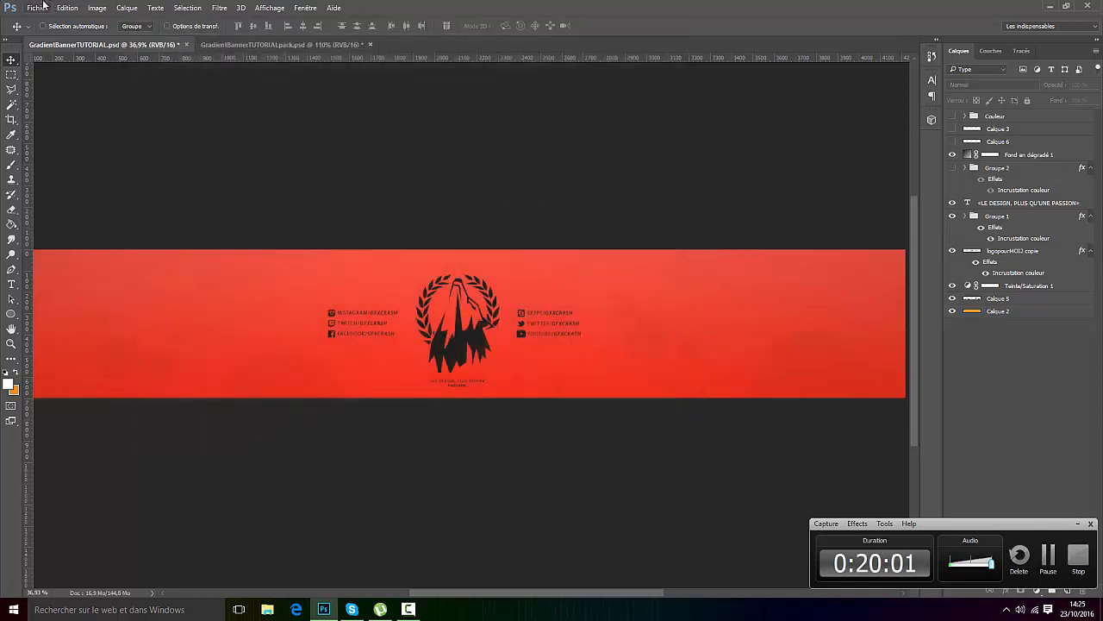
Step: Create a new 4240 x 2386 pixel document from the Insertion Youtube preset
{"action": "left_click", "coordinate": [43, 8]}
{"action": "left_click", "coordinate": [49, 20]}
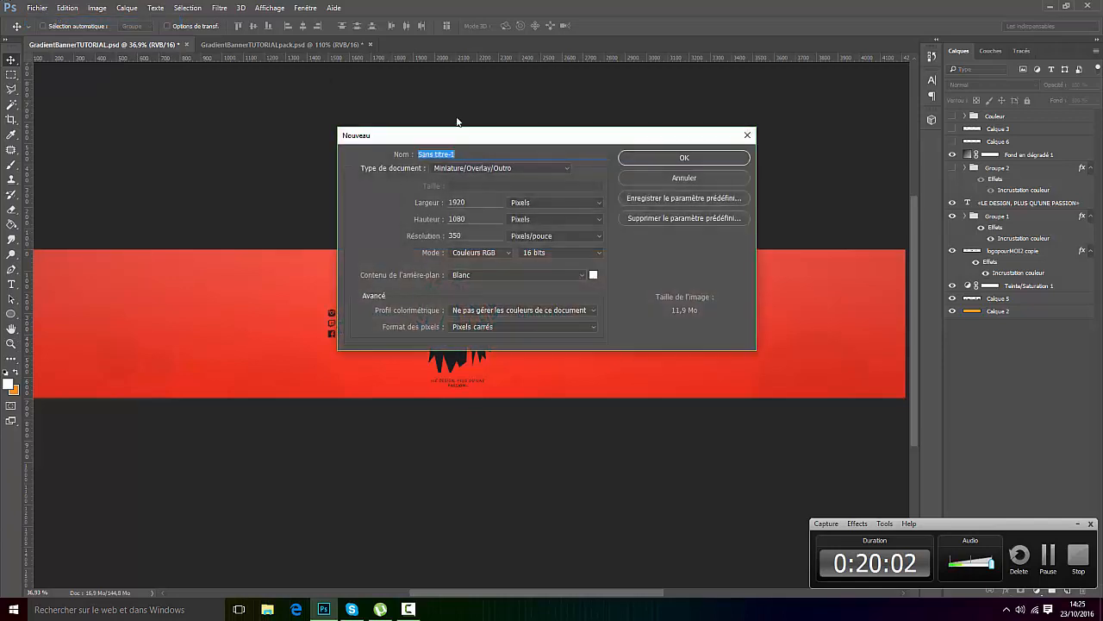
{"action": "left_click", "coordinate": [474, 168]}
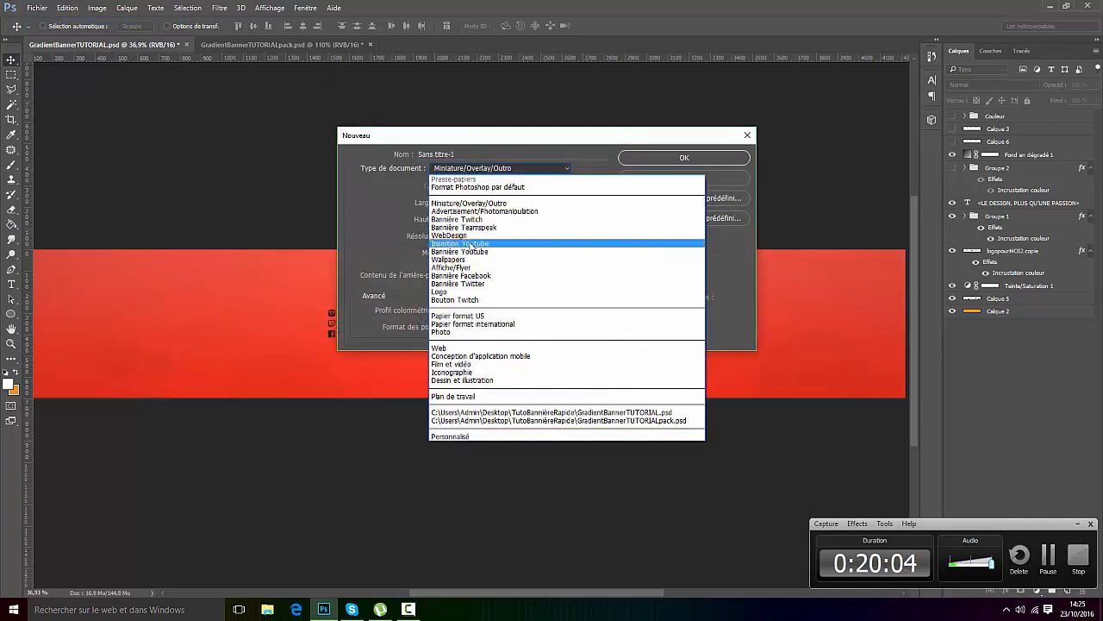
{"action": "left_click", "coordinate": [474, 244]}
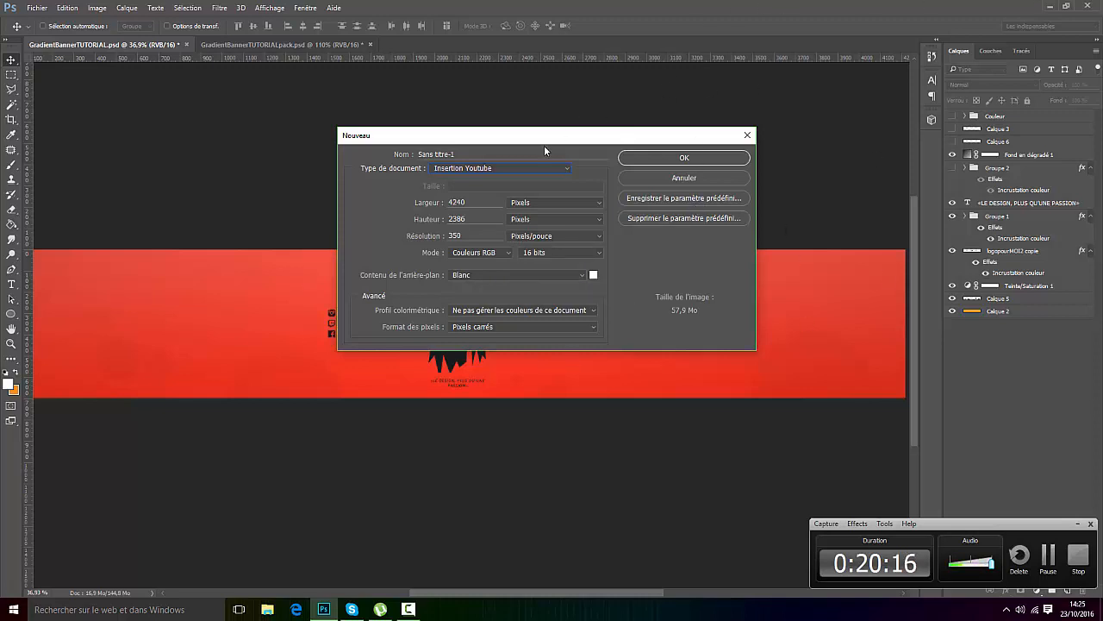
{"action": "left_click", "coordinate": [646, 158]}
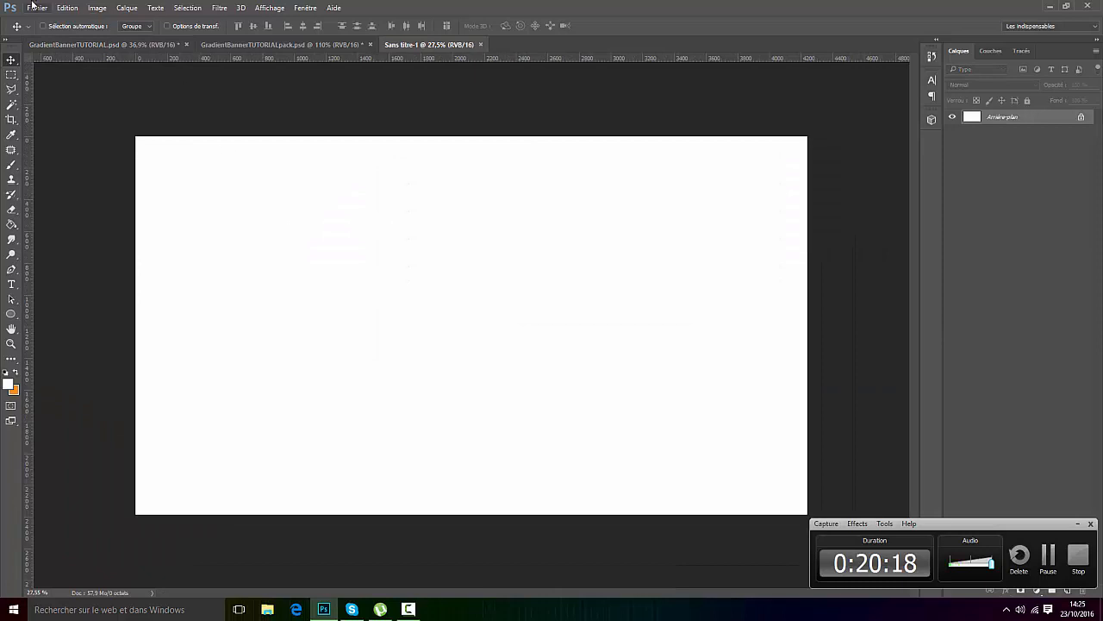
Step: Place GradientBannerTUTORIAL.png from the Bureau folder as an embedded image, centred across the blank document
{"action": "left_click", "coordinate": [35, 6]}
{"action": "left_click", "coordinate": [76, 222]}
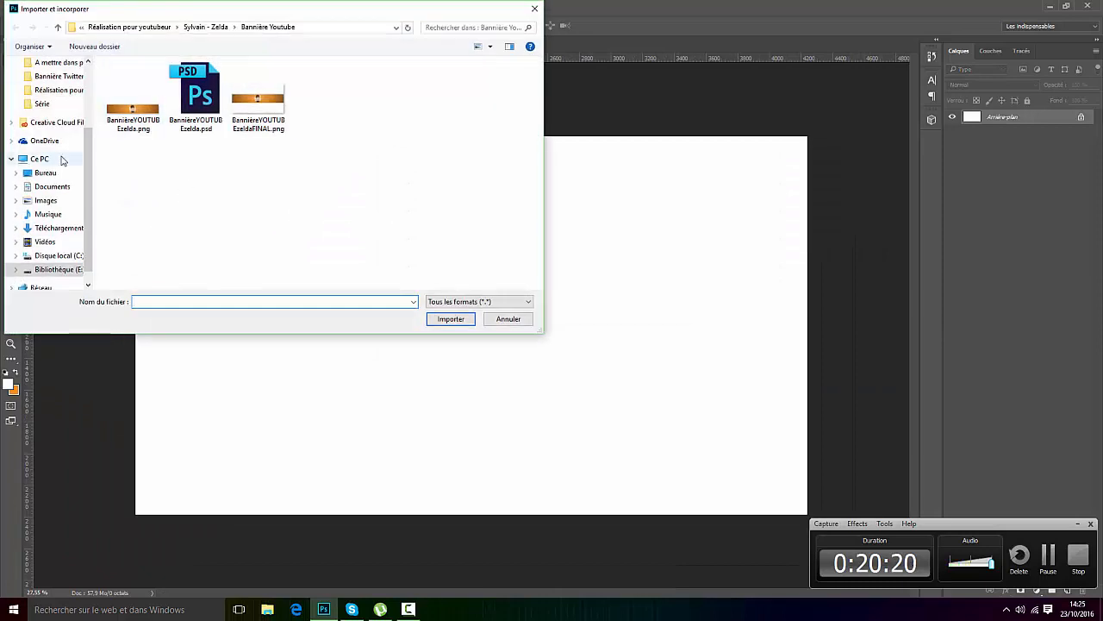
{"action": "left_click", "coordinate": [48, 172]}
{"action": "scroll", "coordinate": [301, 174], "scroll_direction": "down", "scroll_amount": 3}
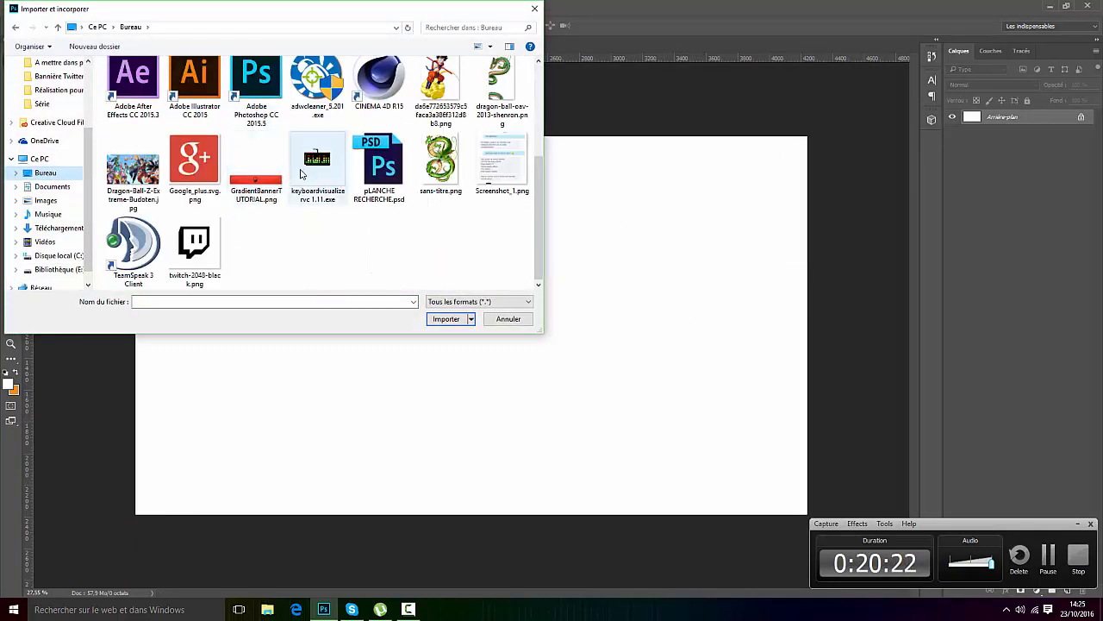
{"action": "double_click", "coordinate": [256, 168]}
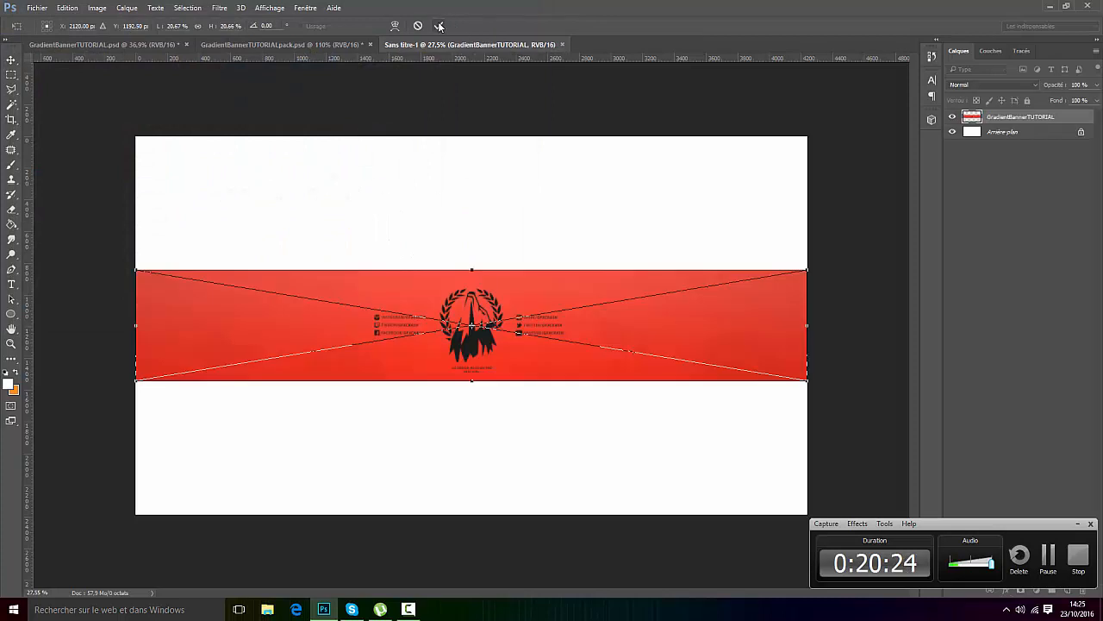
{"action": "left_click", "coordinate": [439, 26]}
{"action": "key", "text": "ctrl+plus"}
Step: Open the web export settings for the YouTube insertion document, cancel the export, and close the document without saving
{"action": "left_click", "coordinate": [37, 7]}
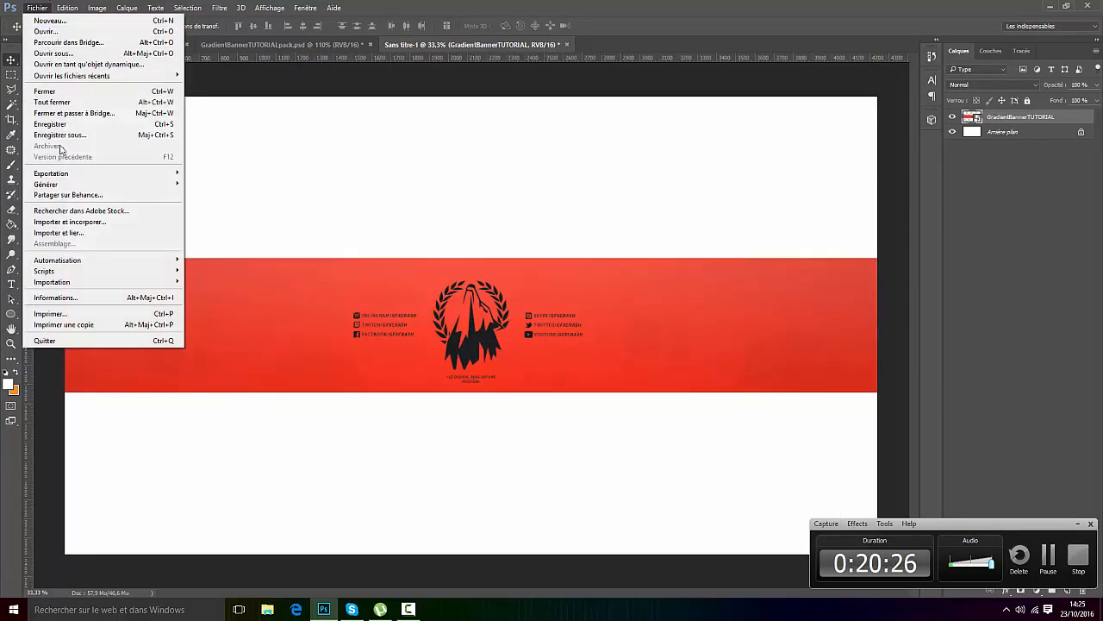
{"action": "mouse_move", "coordinate": [69, 173]}
{"action": "left_click", "coordinate": [270, 217]}
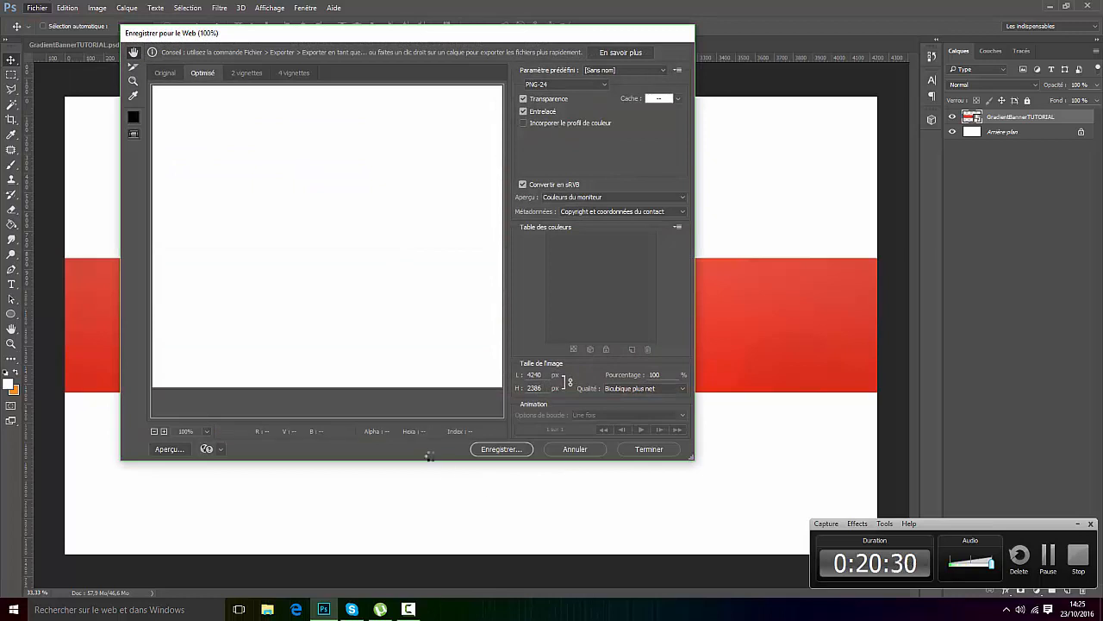
{"action": "left_click", "coordinate": [574, 449]}
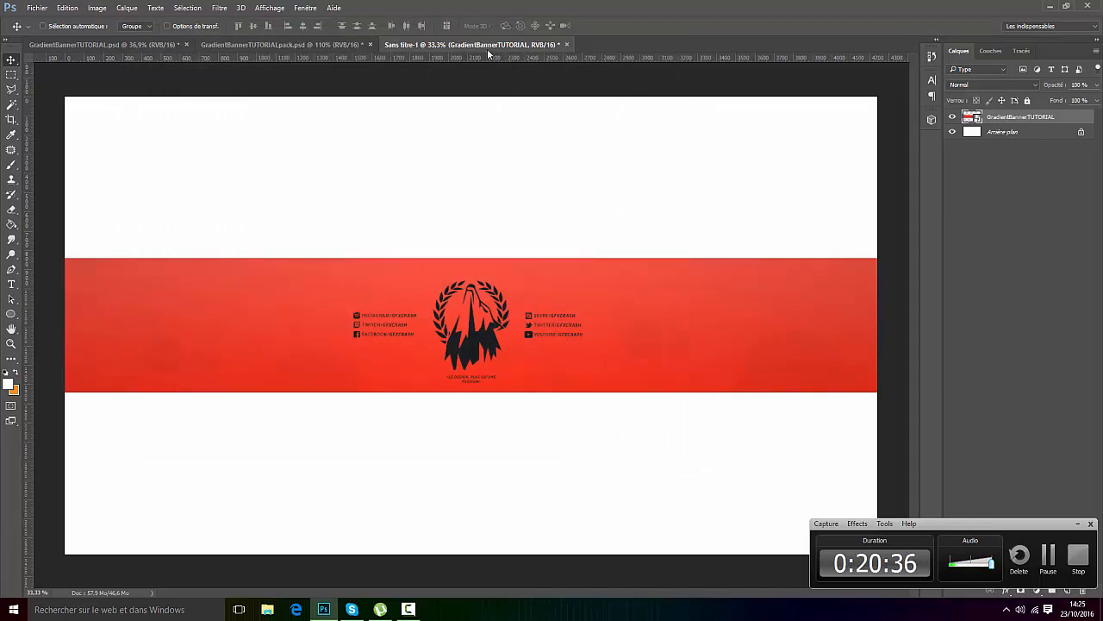
{"action": "left_click", "coordinate": [566, 44]}
{"action": "left_click", "coordinate": [537, 229]}
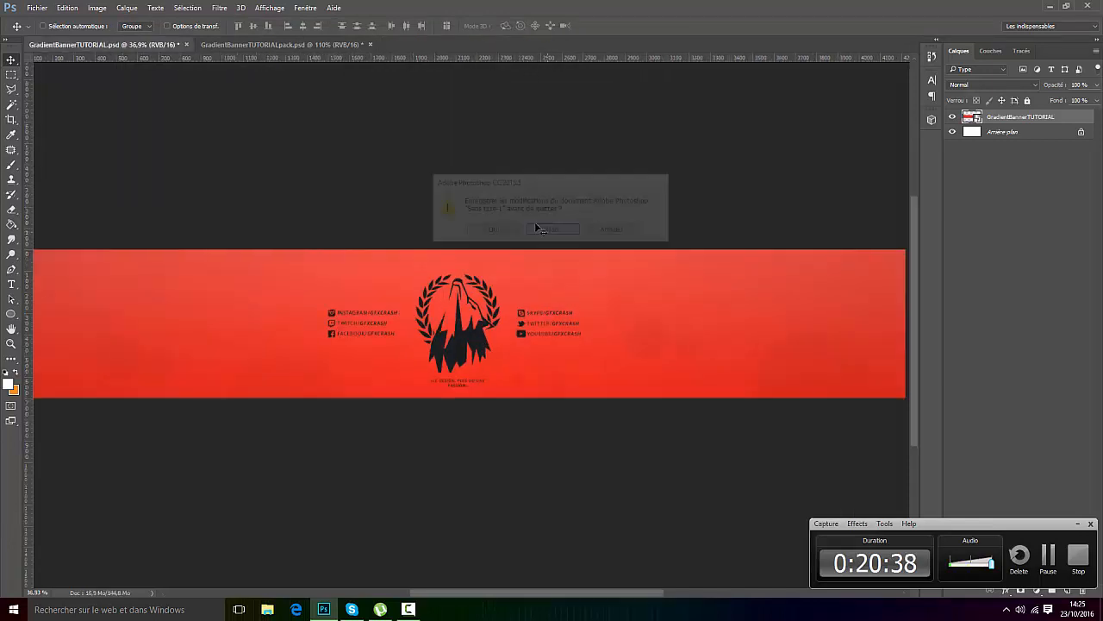